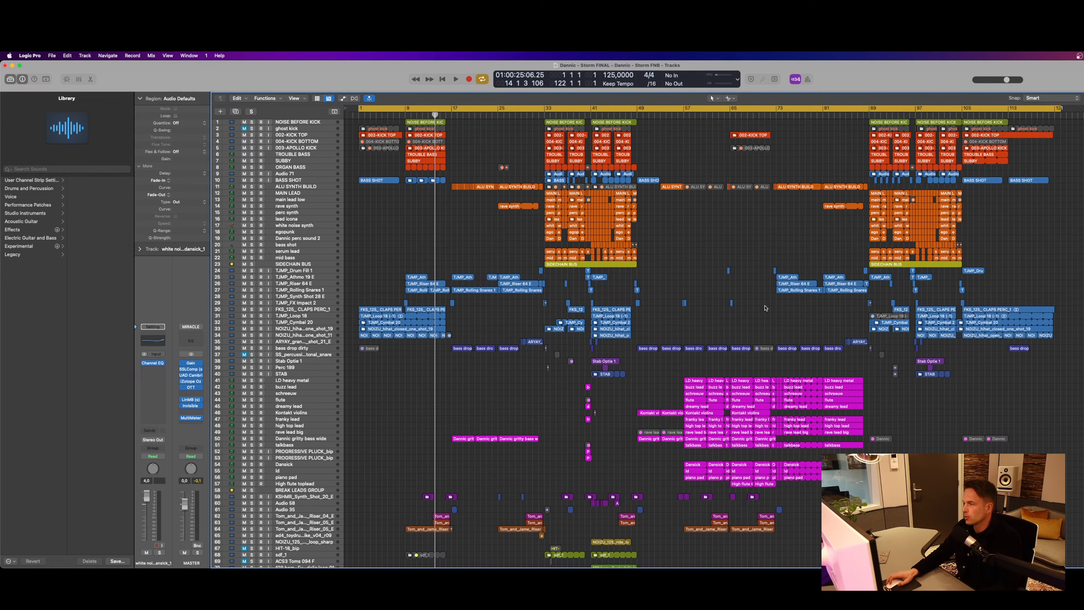
Look over the project's full track list and arrangement, from the first track down to the MASTER track and back
{"action": "scroll", "coordinate": [765, 308], "scroll_direction": "down", "scroll_amount": 15}
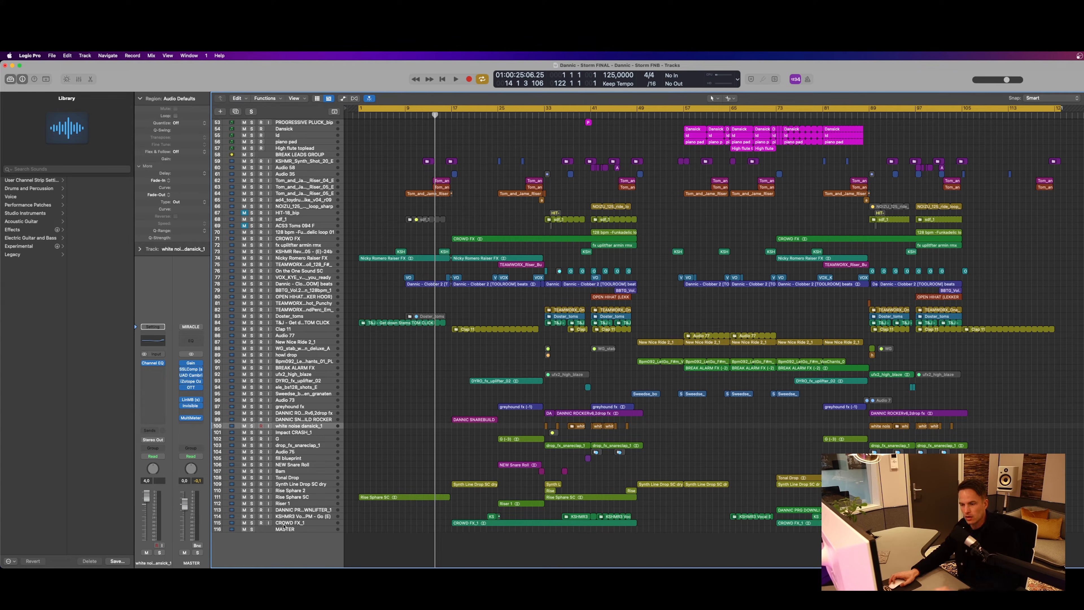
{"action": "scroll", "coordinate": [278, 522], "scroll_direction": "up", "scroll_amount": 15}
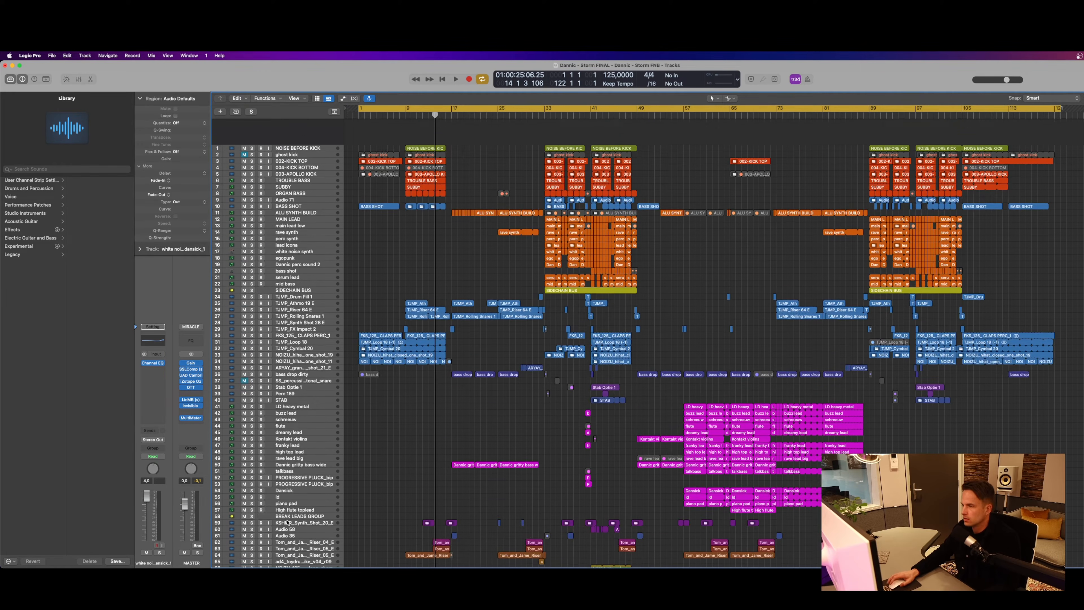
{"action": "key", "text": "z"}
{"action": "key", "text": "super+Down"}
{"action": "key", "text": "super+Down"}
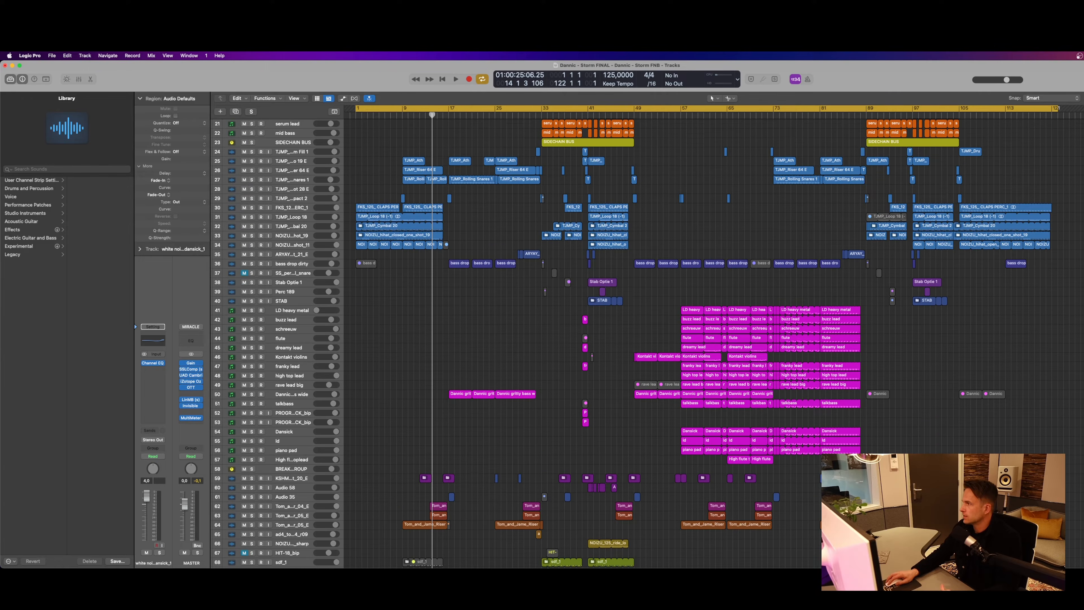
{"action": "scroll", "coordinate": [704, 266], "scroll_direction": "up", "scroll_amount": 10}
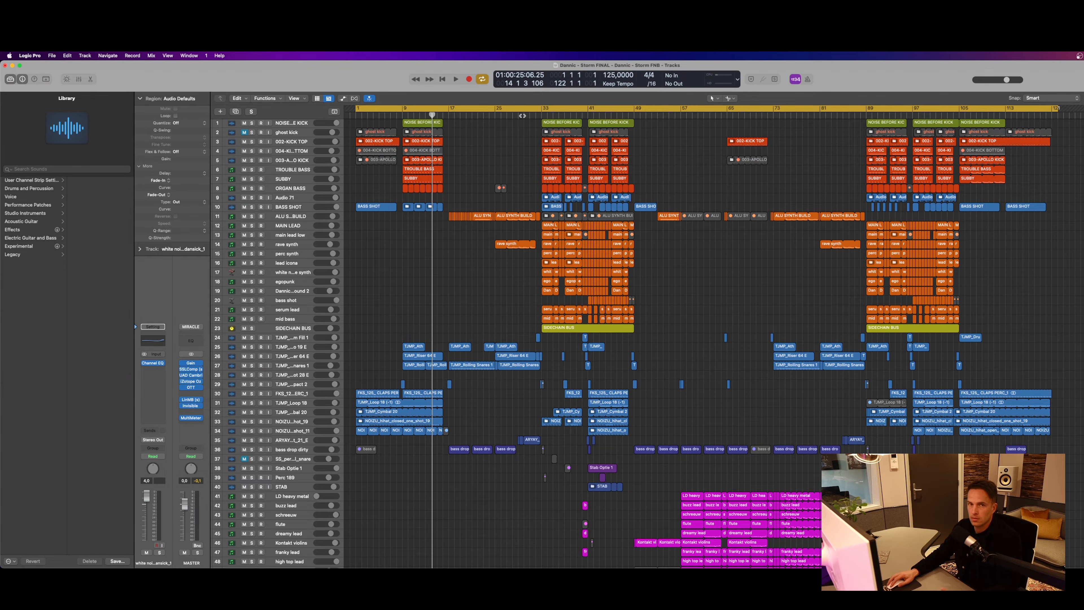
Raise the system output volume
{"action": "key", "text": "XF86AudioRaiseVolume"}
{"action": "key", "text": "XF86AudioRaiseVolume"}
{"action": "key", "text": "XF86AudioRaiseVolume"}
{"action": "key", "text": "XF86AudioRaiseVolume"}
{"action": "key", "text": "XF86AudioRaiseVolume"}
{"action": "key", "text": "XF86AudioRaiseVolume"}
{"action": "key", "text": "XF86AudioRaiseVolume"}
{"action": "key", "text": "XF86AudioRaiseVolume"}
{"action": "key", "text": "XF86AudioRaiseVolume"}
{"action": "key", "text": "XF86AudioRaiseVolume"}
{"action": "key", "text": "XF86AudioRaiseVolume"}
{"action": "key", "text": "XF86AudioRaiseVolume"}
{"action": "key", "text": "XF86AudioRaiseVolume"}
{"action": "key", "text": "XF86AudioRaiseVolume"}
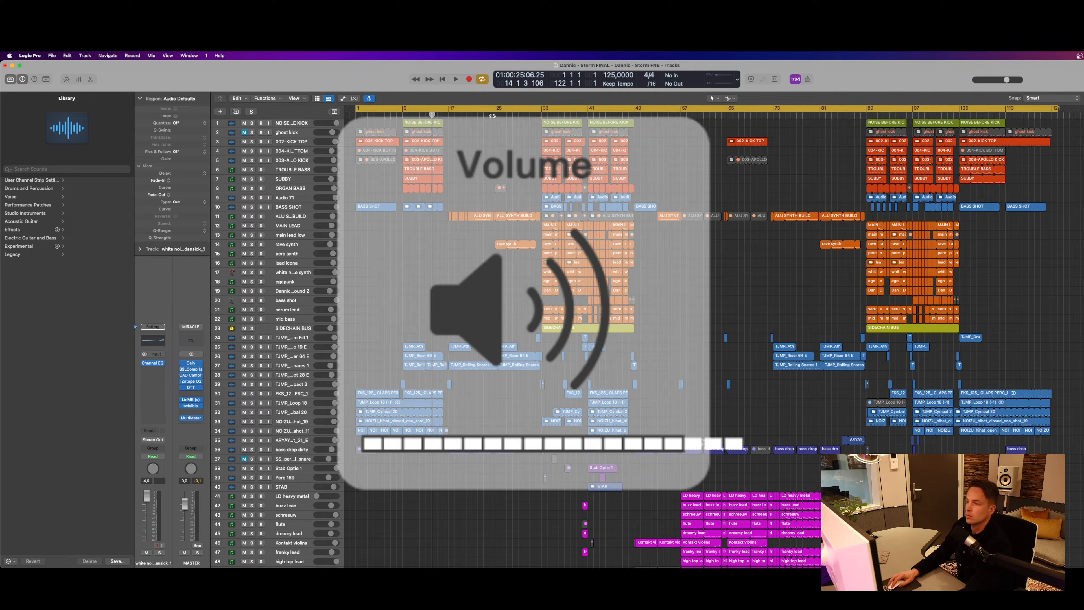
Set the cycle range to bars 33 to 37, over the first part of the drop
{"action": "left_click", "coordinate": [494, 116]}
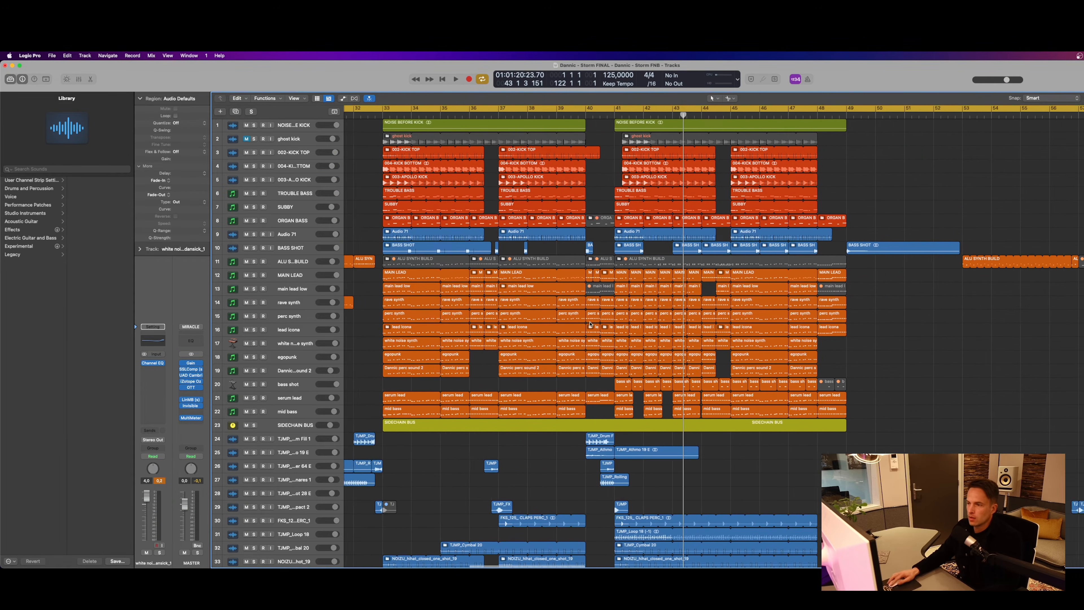
{"action": "scroll", "coordinate": [590, 324], "scroll_direction": "left", "scroll_amount": 10}
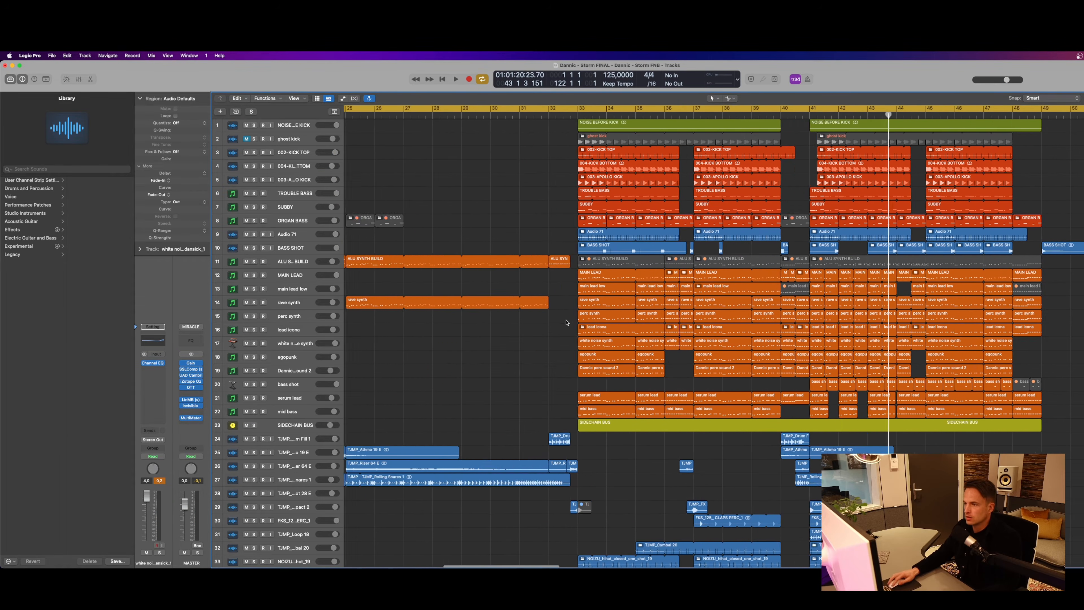
{"action": "scroll", "coordinate": [580, 322], "scroll_direction": "right", "scroll_amount": 8}
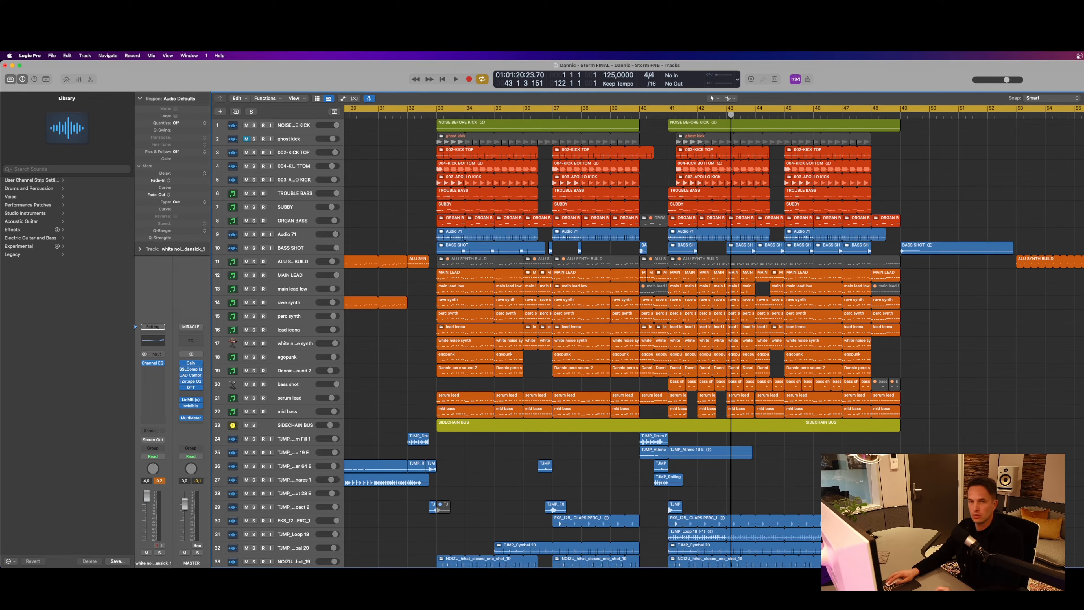
{"action": "scroll", "coordinate": [579, 323], "scroll_direction": "up", "scroll_amount": 5}
{"action": "scroll", "coordinate": [412, 200], "scroll_direction": "up", "scroll_amount": 5}
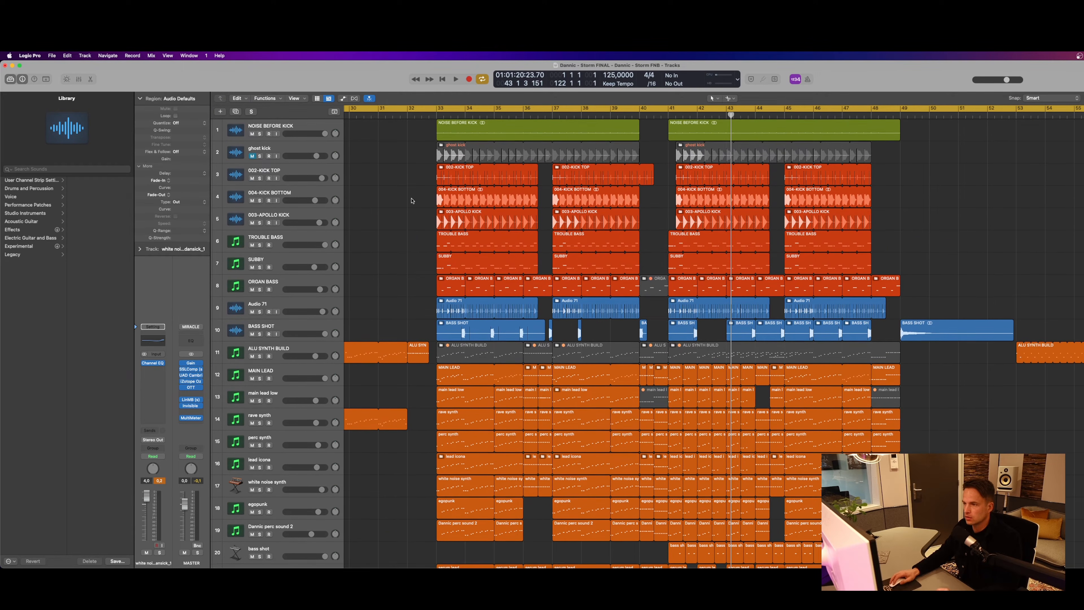
{"action": "left_click_drag", "start_coordinate": [436, 110], "coordinate": [548, 118]}
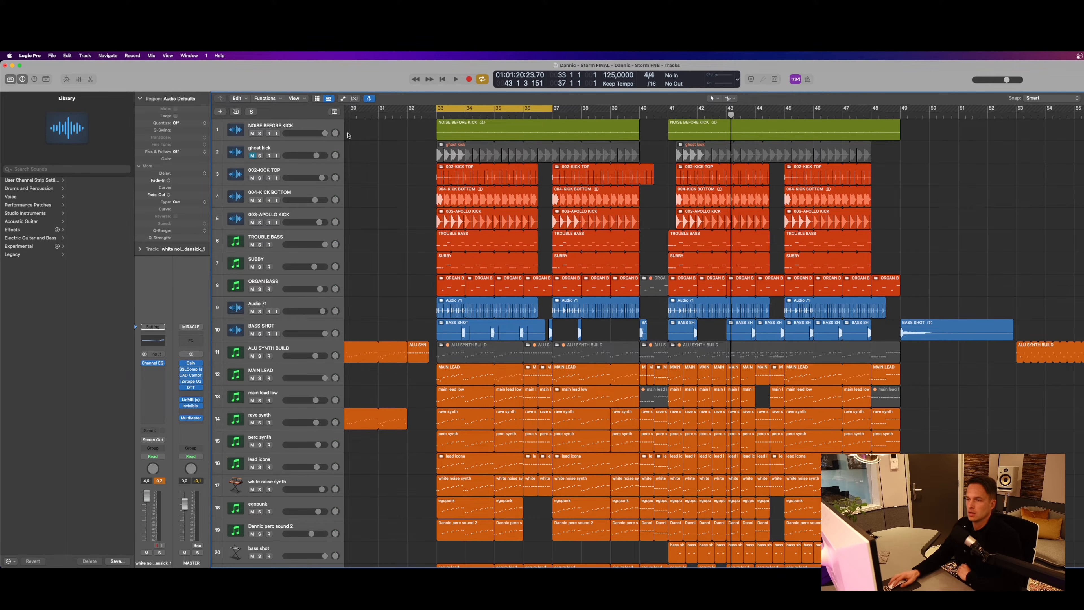
Select the 002-KICK TOP, 004-KICK BOTTOM and 003-APOLLO KICK tracks one after another to view their channel strips
{"action": "left_click", "coordinate": [292, 175]}
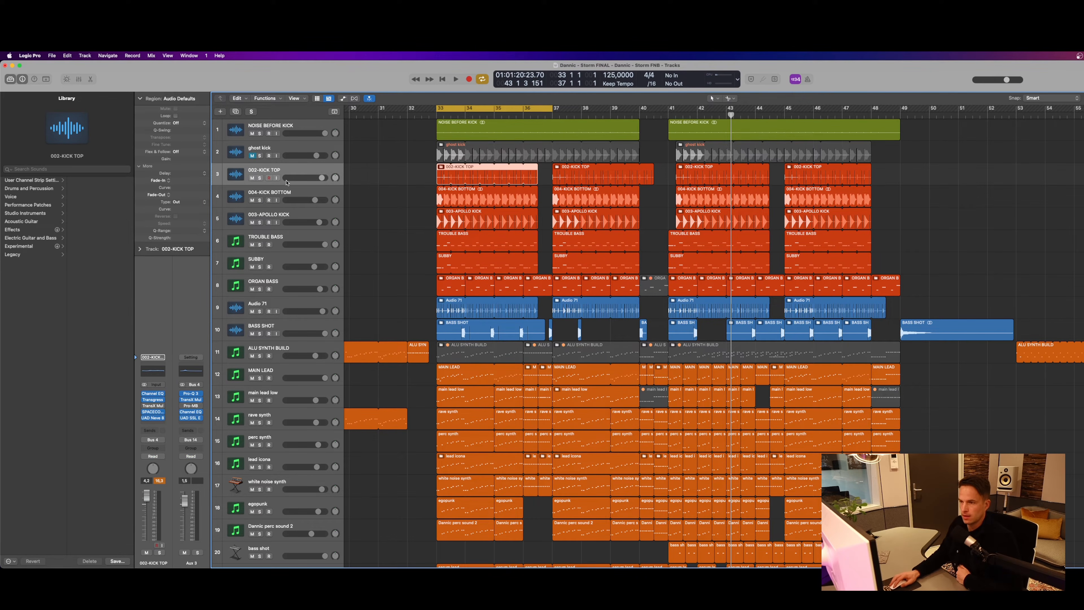
{"action": "left_click", "coordinate": [274, 193]}
{"action": "left_click", "coordinate": [269, 219]}
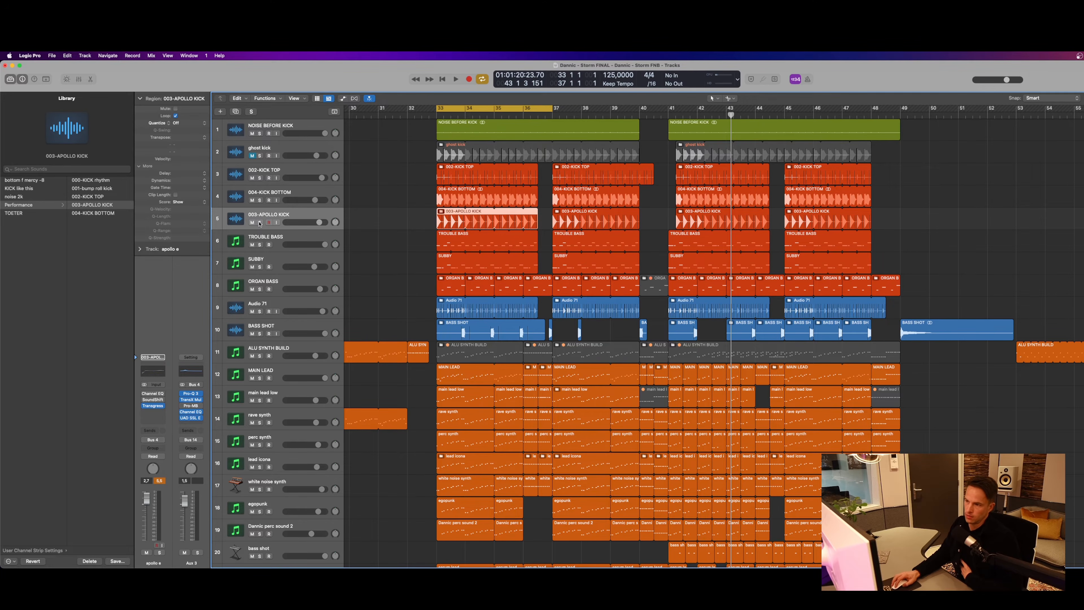
{"action": "scroll", "coordinate": [259, 224], "scroll_direction": "left", "scroll_amount": 1}
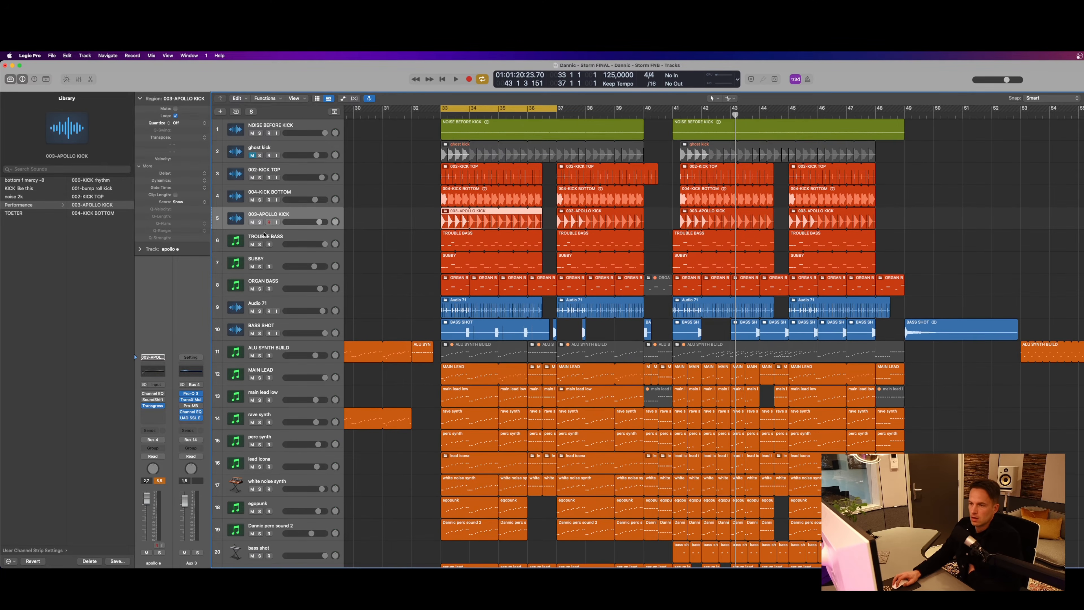
{"action": "scroll", "coordinate": [271, 223], "scroll_direction": "down", "scroll_amount": 1}
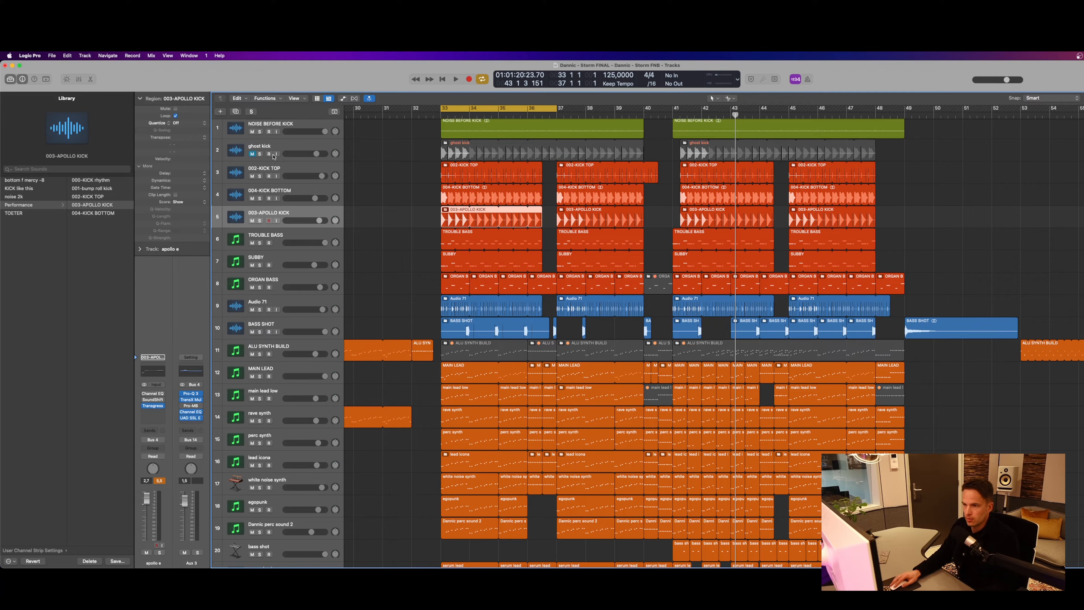
Solo the NOISE BEFORE KICK and 002-KICK TOP tracks and play the cycled section
{"action": "left_click", "coordinate": [264, 125]}
{"action": "scroll", "coordinate": [261, 132], "scroll_direction": "up", "scroll_amount": 1}
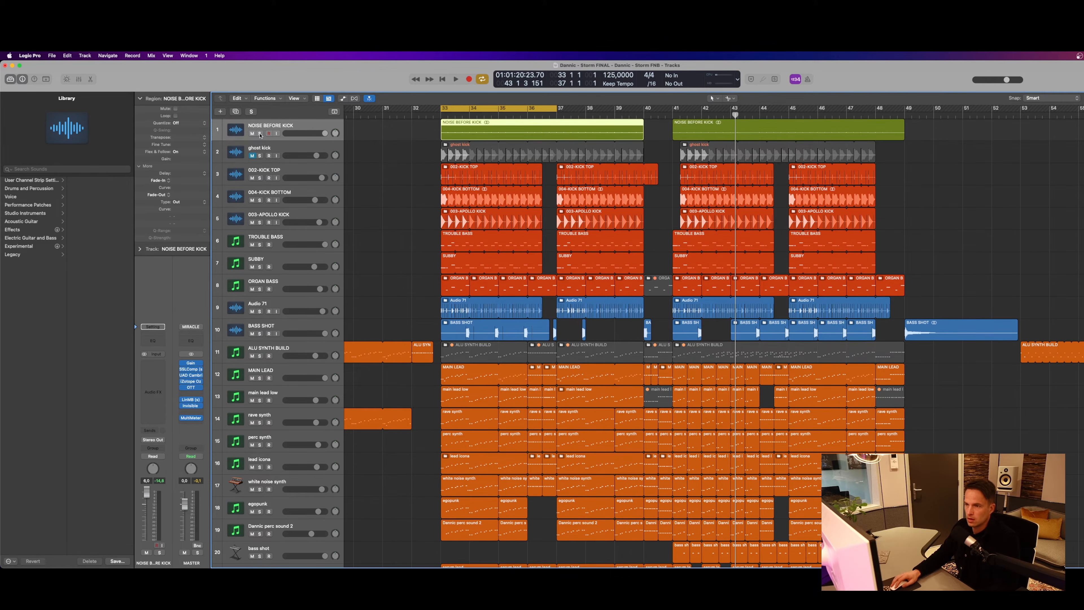
{"action": "left_click", "coordinate": [260, 134]}
{"action": "left_click", "coordinate": [259, 178]}
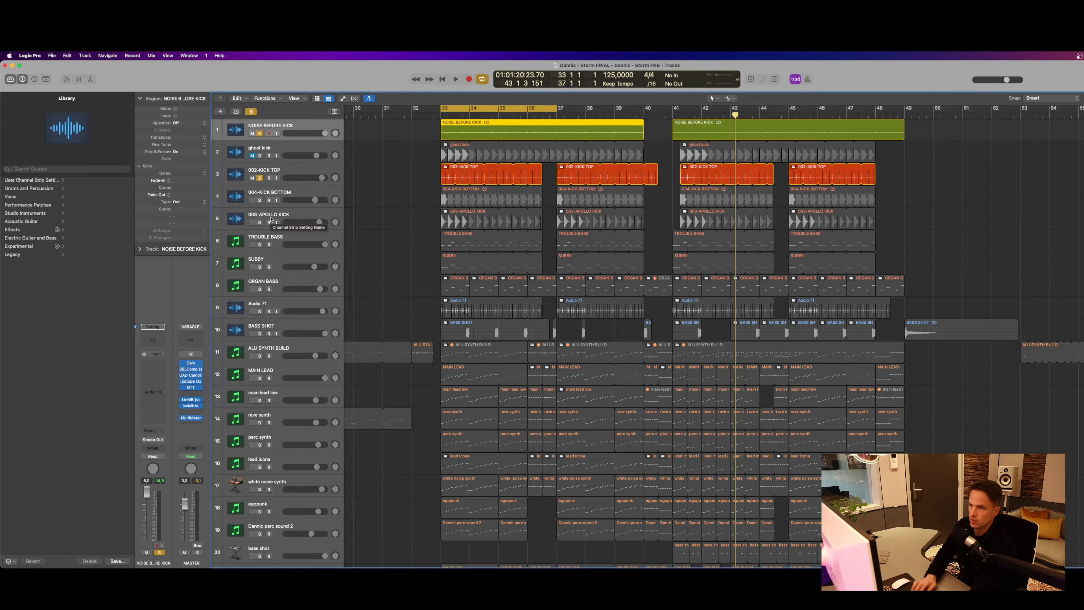
{"action": "key", "text": "space"}
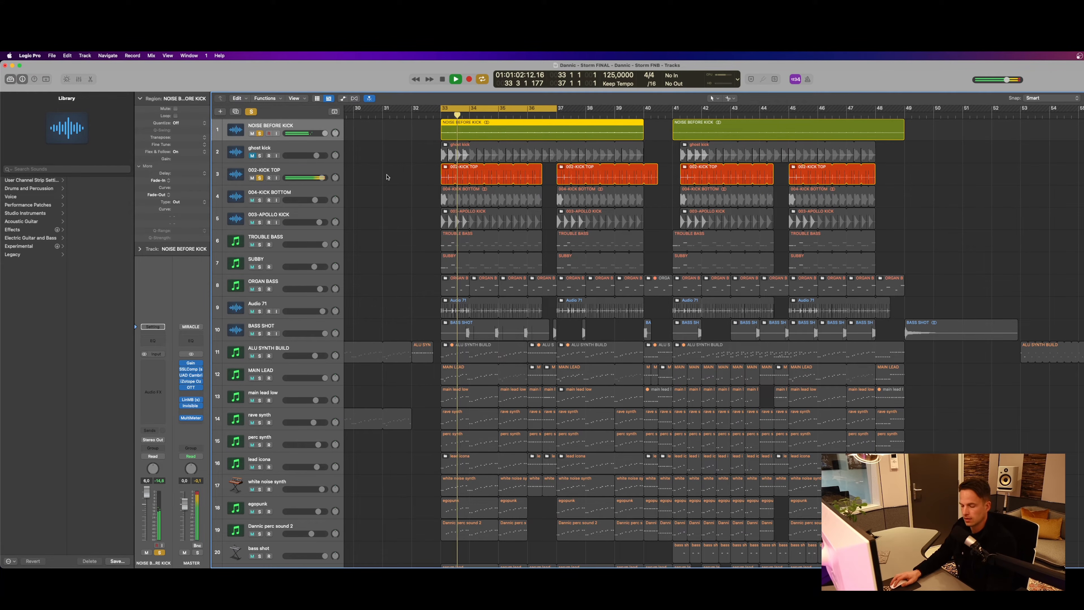
In the 002-KICK TOP track's SPACECONTROL plug-in, set the high-mid band's width to 97, toggle its bypass, and close the plug-in
{"action": "left_click", "coordinate": [263, 193]}
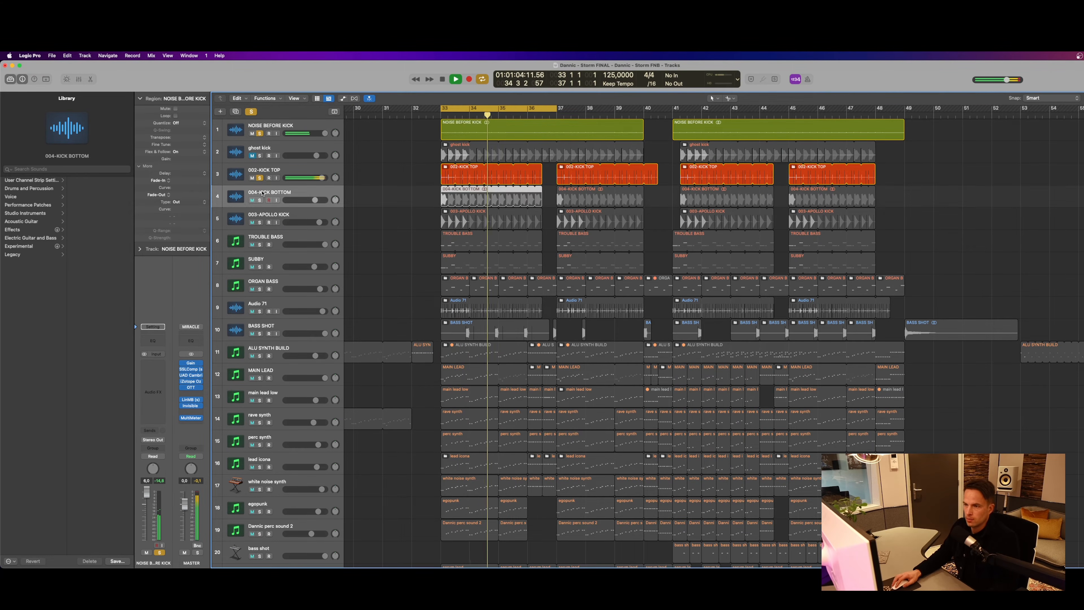
{"action": "left_click", "coordinate": [266, 171]}
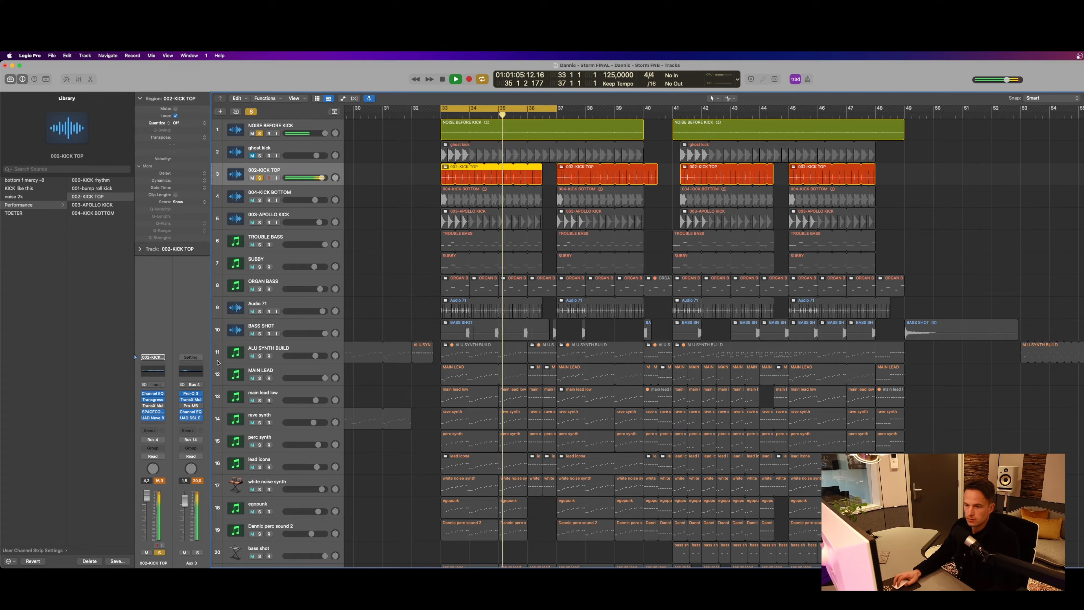
{"action": "left_click", "coordinate": [152, 412]}
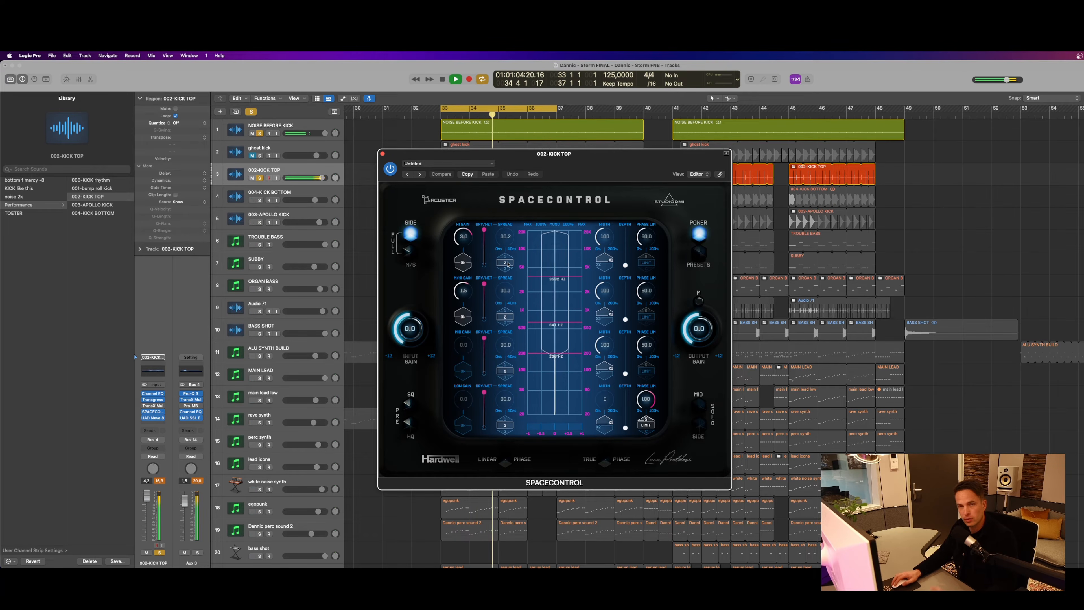
{"action": "left_click_drag", "start_coordinate": [604, 294], "coordinate": [582, 286]}
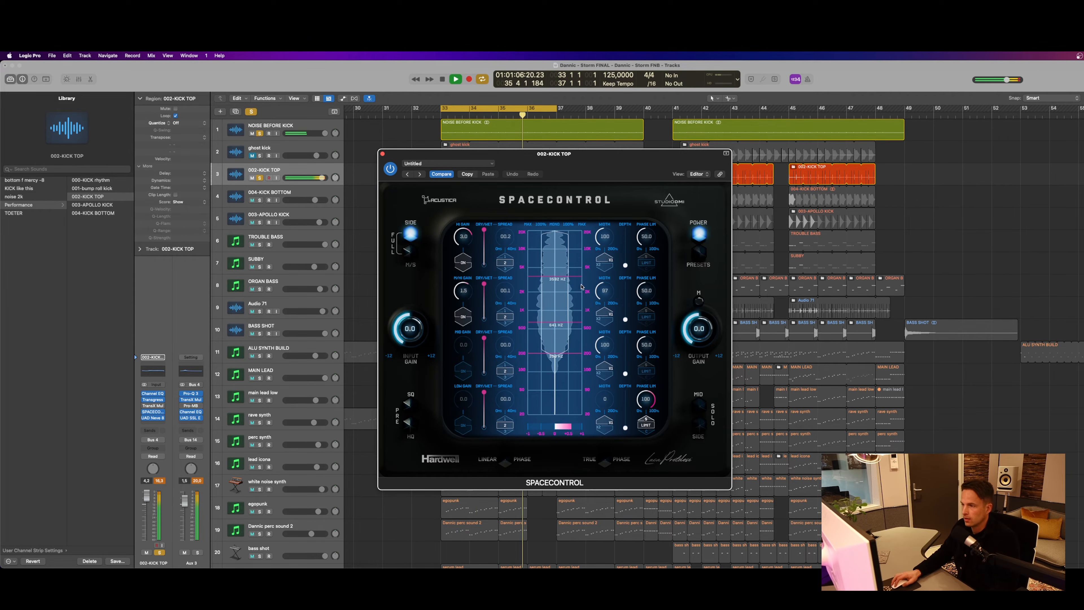
{"action": "left_click", "coordinate": [390, 169]}
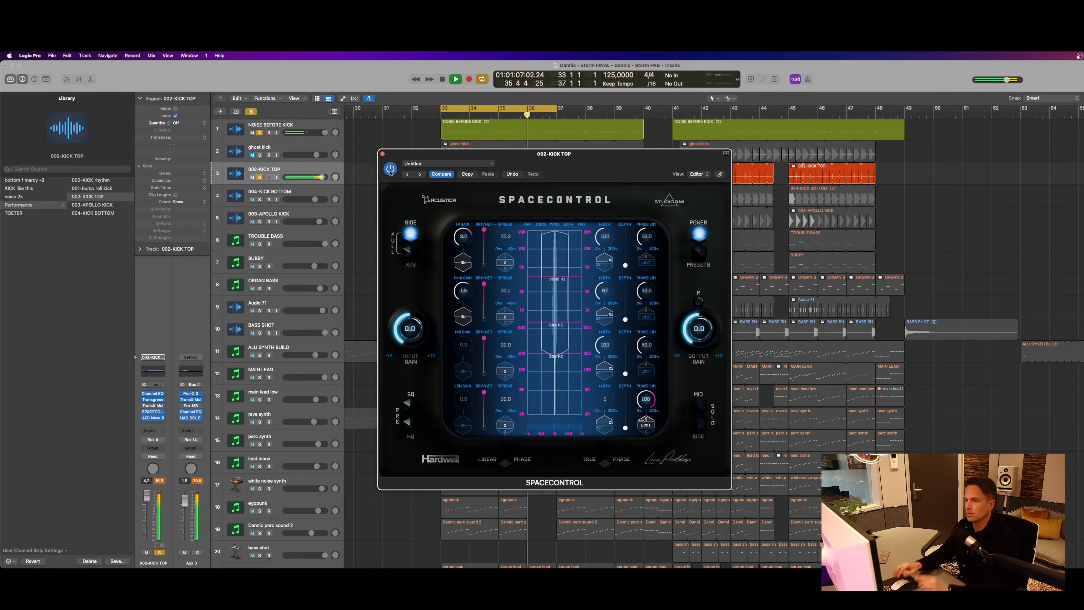
{"action": "left_click", "coordinate": [383, 154]}
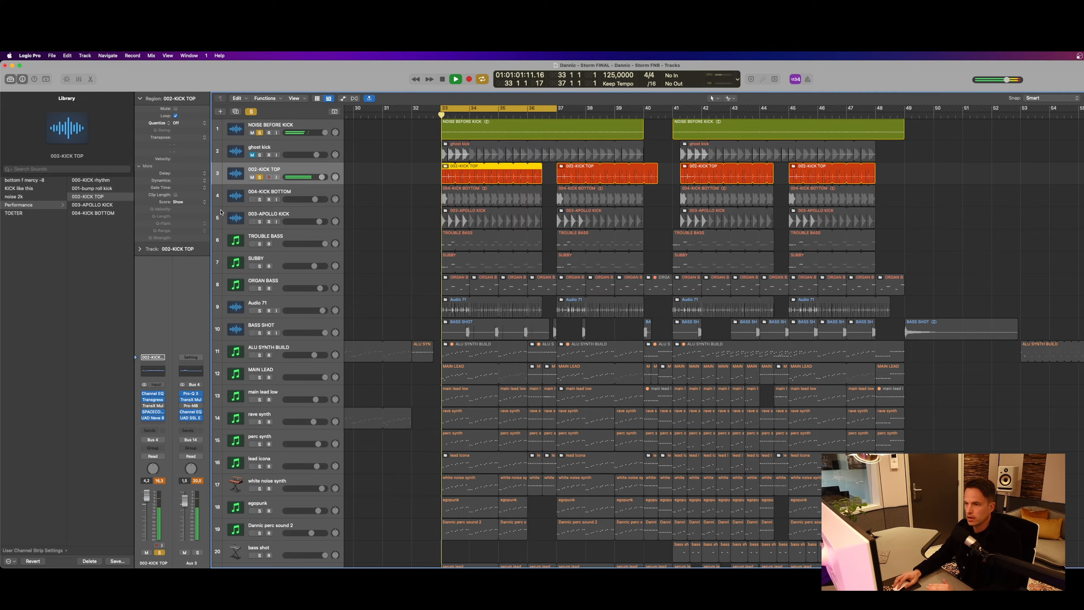
Add the 004-KICK BOTTOM and 003-APOLLO KICK tracks to the solo during playback to hear all kick layers together
{"action": "left_click", "coordinate": [259, 199]}
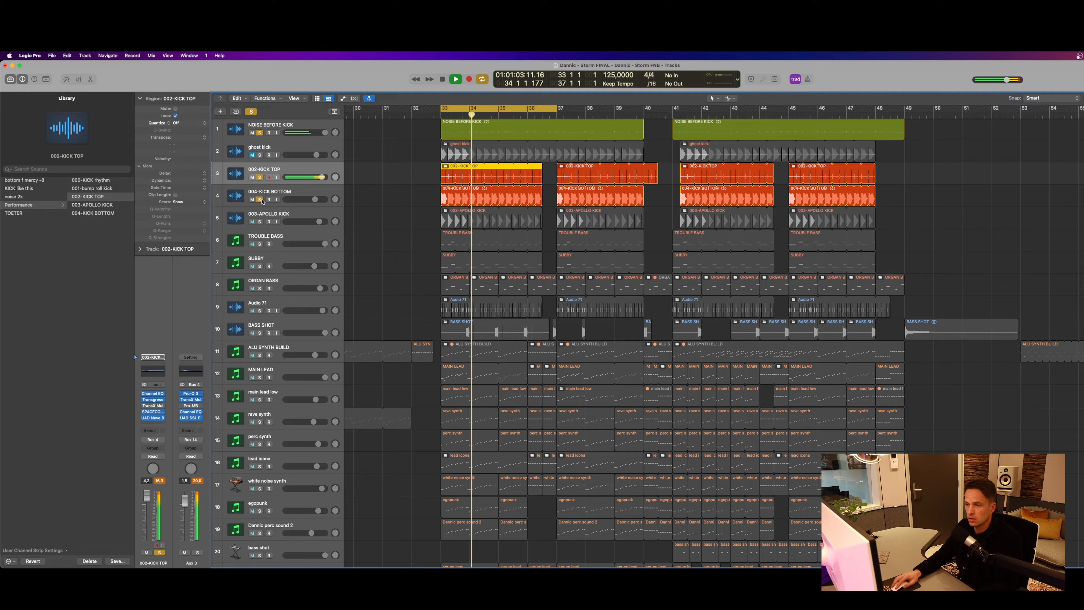
{"action": "left_click", "coordinate": [290, 205]}
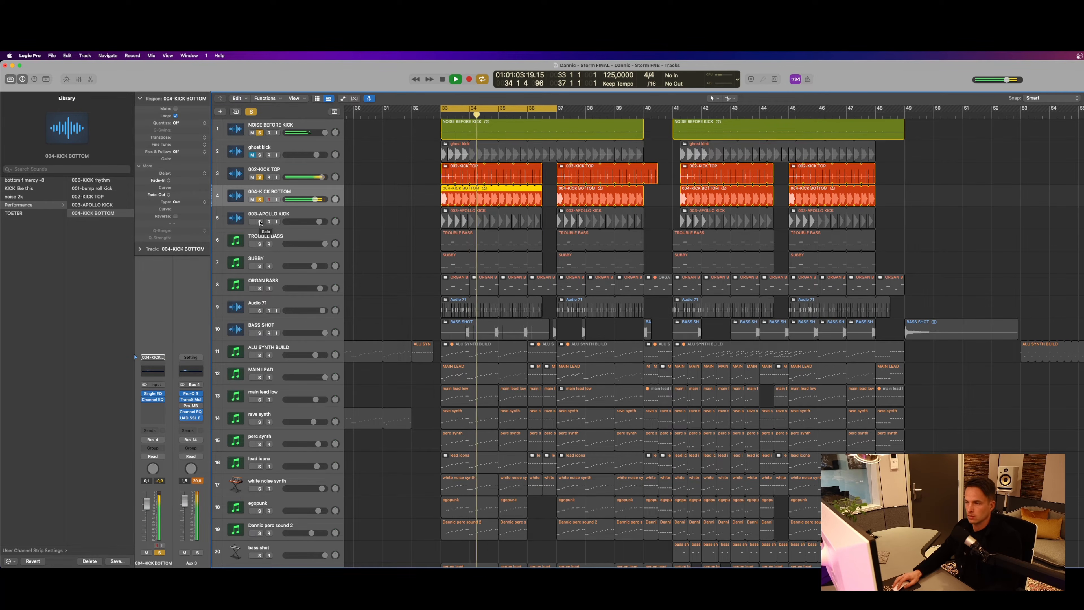
{"action": "left_click", "coordinate": [260, 221]}
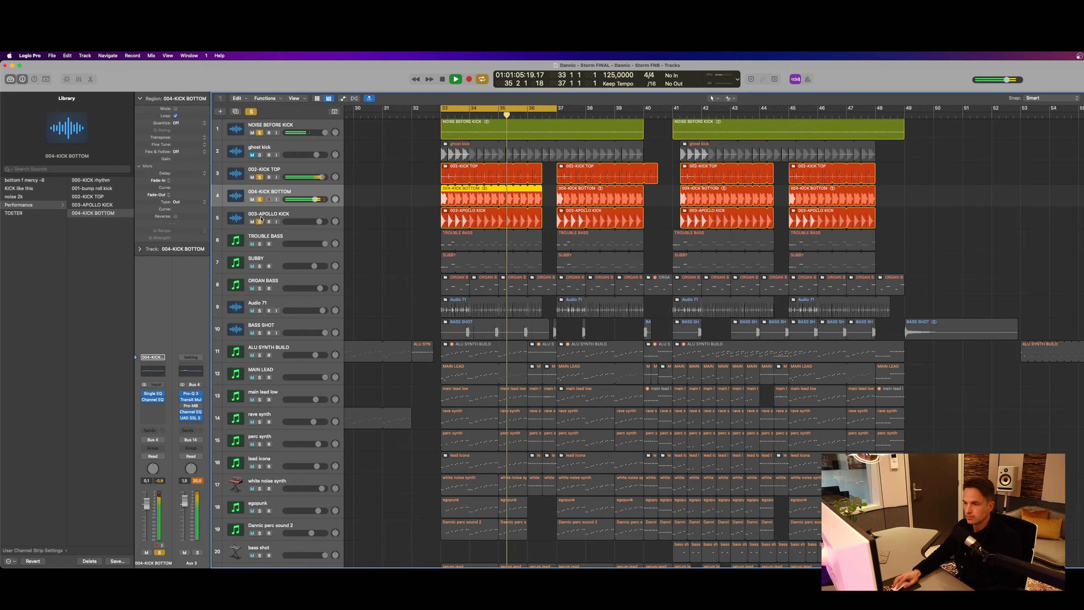
{"action": "left_click", "coordinate": [276, 213]}
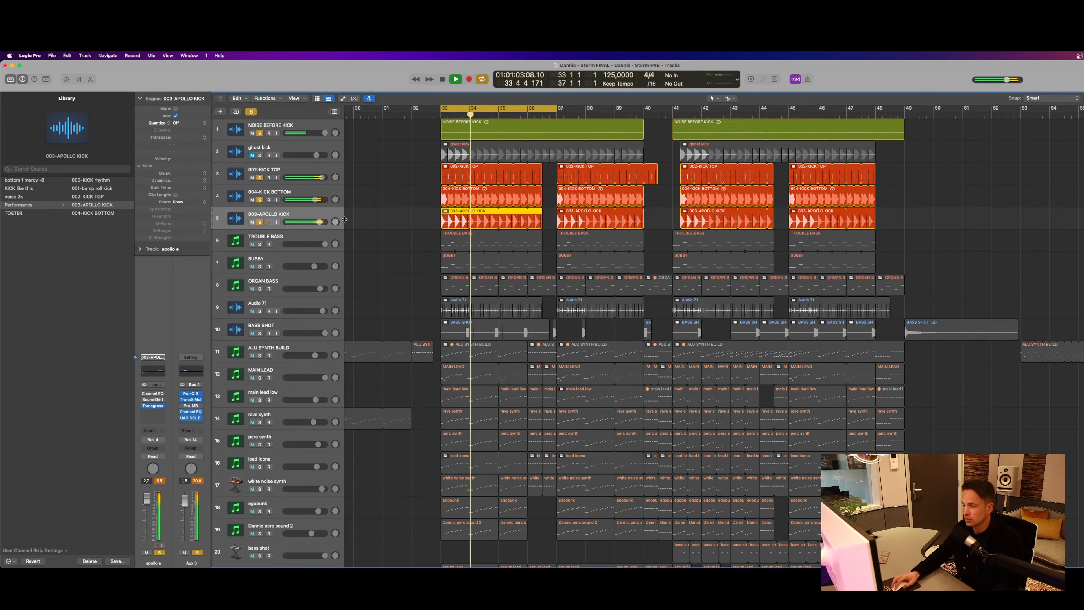
{"action": "scroll", "coordinate": [280, 318], "scroll_direction": "down", "scroll_amount": 1}
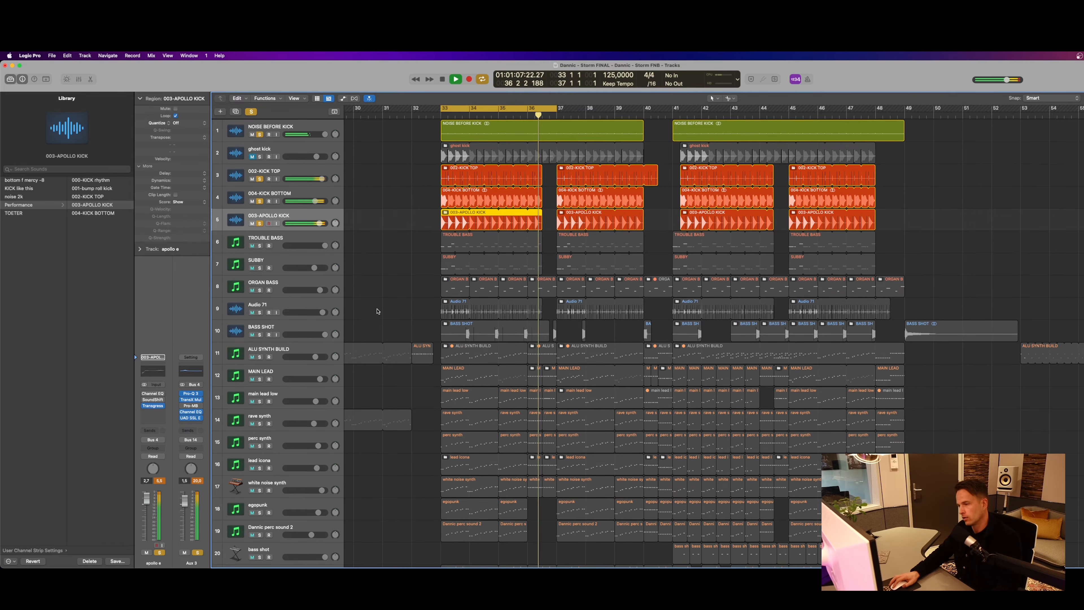
{"action": "scroll", "coordinate": [376, 311], "scroll_direction": "up", "scroll_amount": 1}
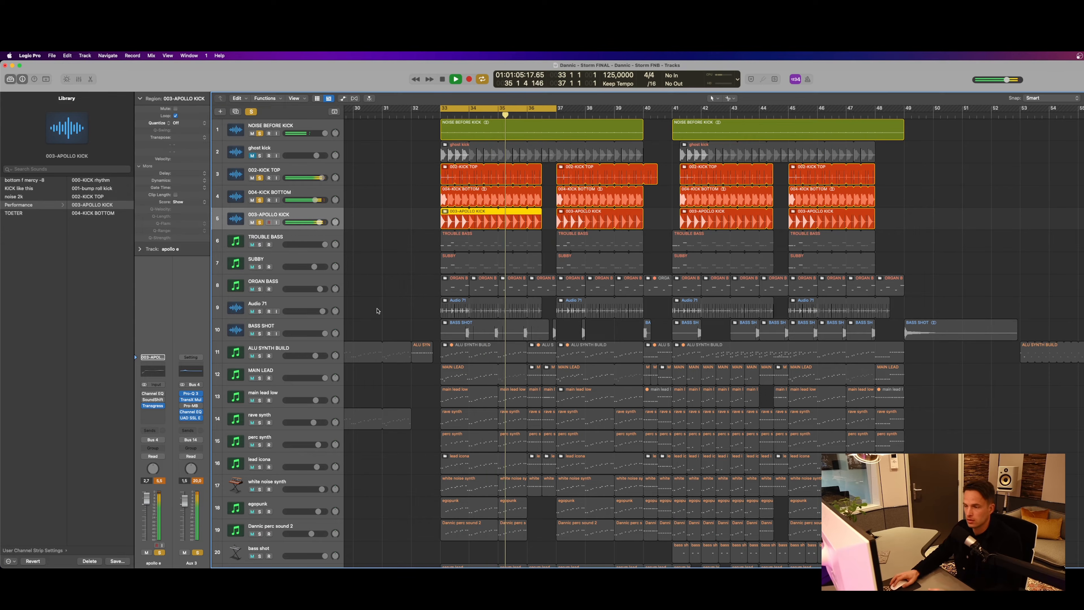
Turn off solo on the 002-KICK TOP, 004-KICK BOTTOM and 003-APOLLO KICK tracks and solo the Aux 3 bus instead
{"action": "left_click", "coordinate": [256, 128]}
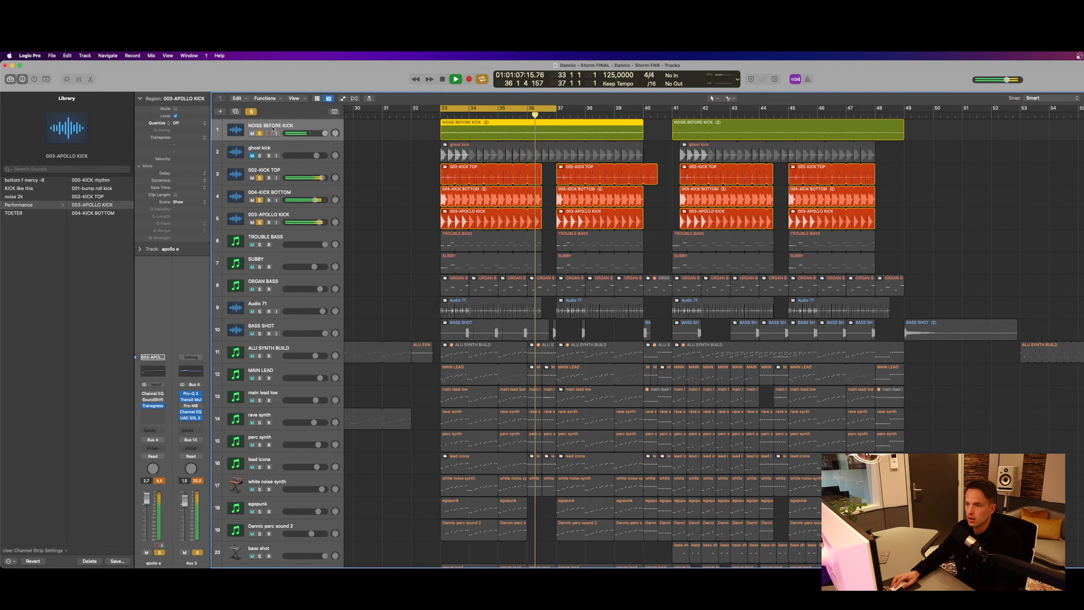
{"action": "left_click", "coordinate": [260, 200]}
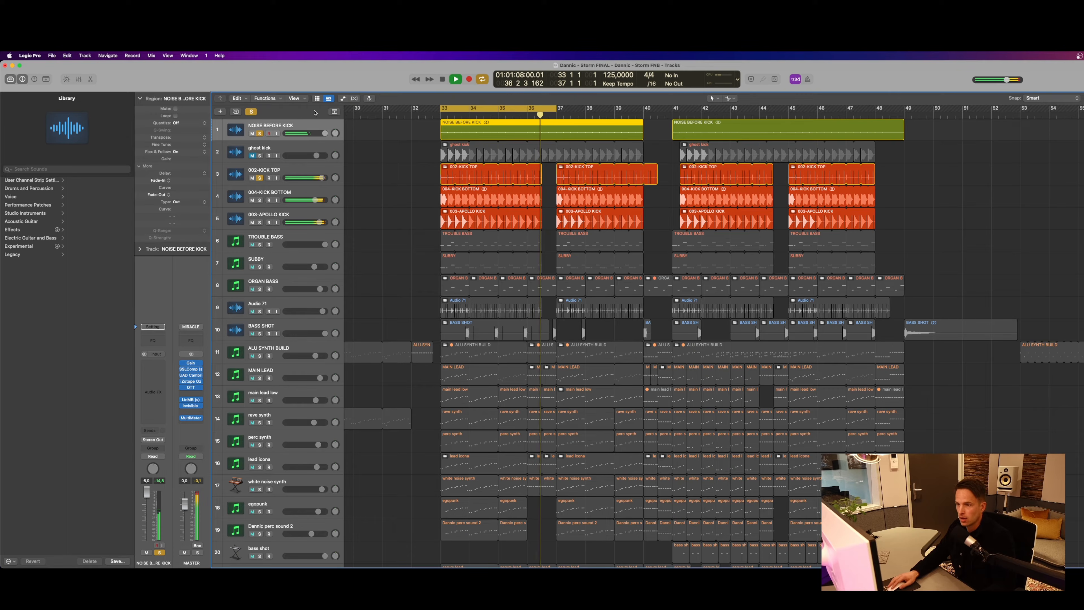
{"action": "left_click", "coordinate": [260, 178]}
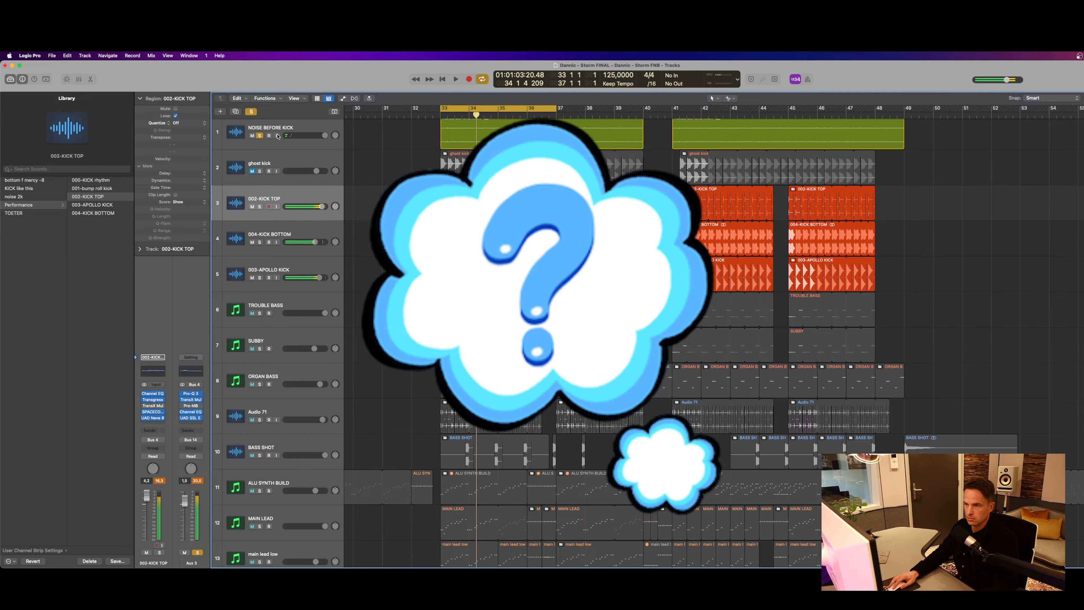
Move the cycle range to bars 9 to 16, play that section, and select its NOISE BEFORE KICK region
{"action": "key", "text": "space"}
{"action": "scroll", "coordinate": [398, 179], "scroll_direction": "up", "scroll_amount": 1}
{"action": "scroll", "coordinate": [398, 179], "scroll_direction": "left", "scroll_amount": 8}
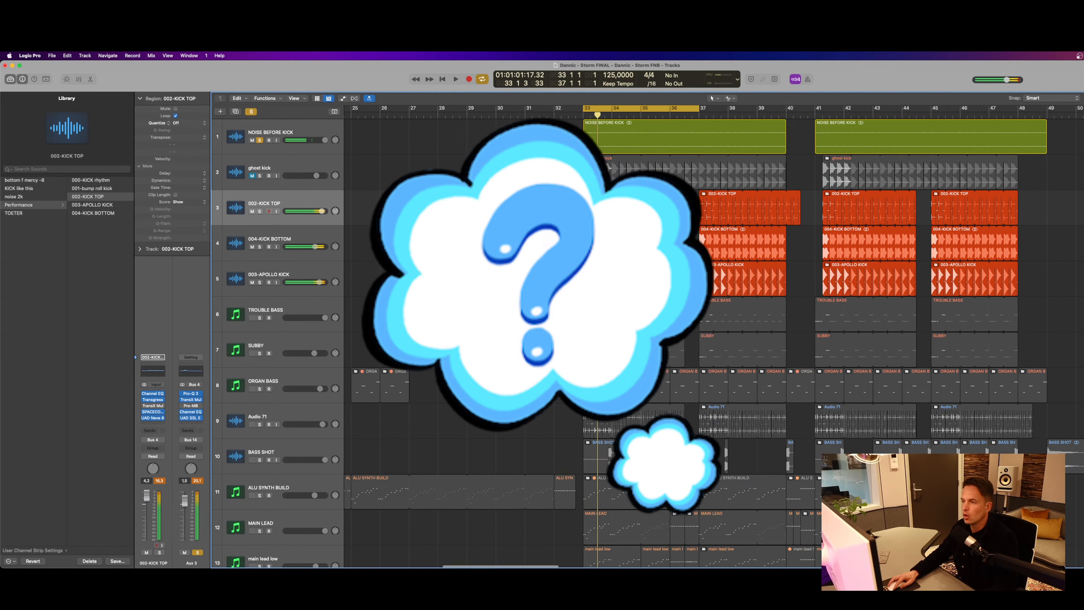
{"action": "scroll", "coordinate": [397, 178], "scroll_direction": "left", "scroll_amount": 15}
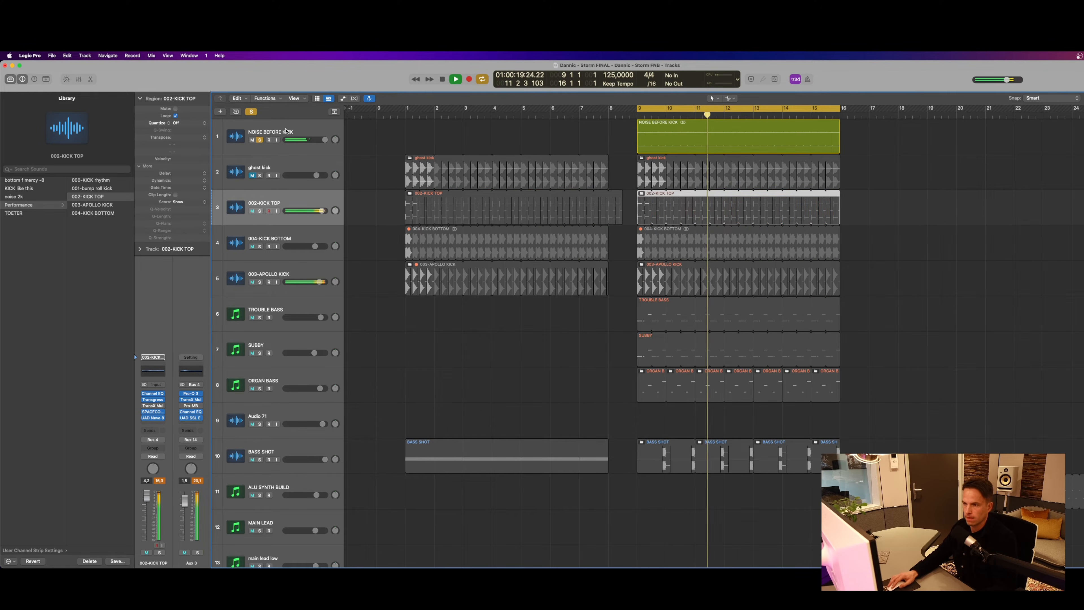
{"action": "left_click", "coordinate": [743, 135]}
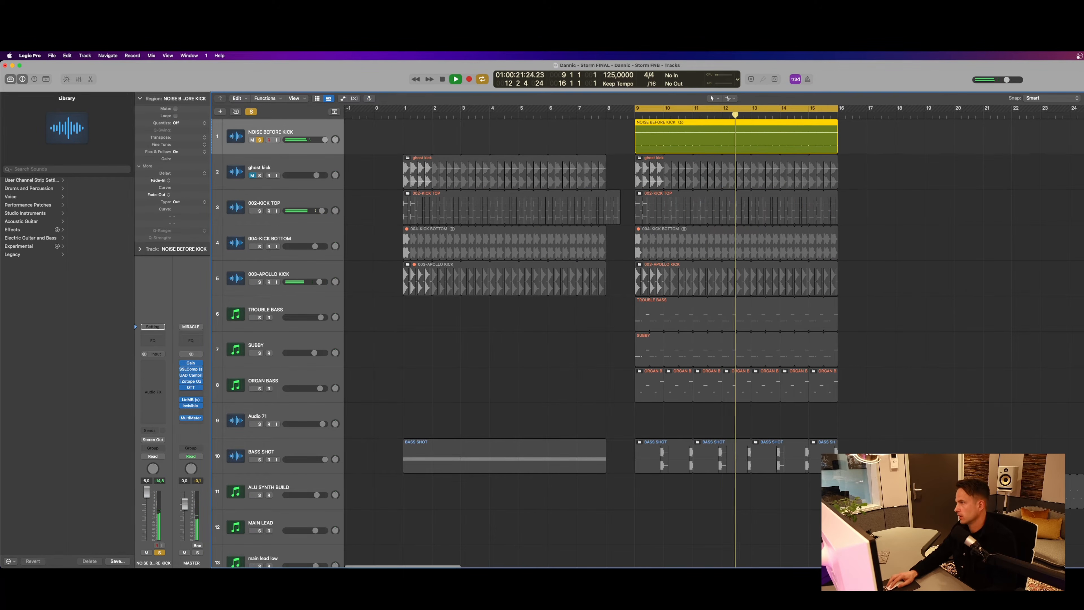
Compare the NOISE BEFORE KICK waveform with the kick hits around bar 12, and add 002-KICK TOP to the solo during playback
{"action": "key", "text": "super+Up"}
{"action": "key", "text": "super+Up"}
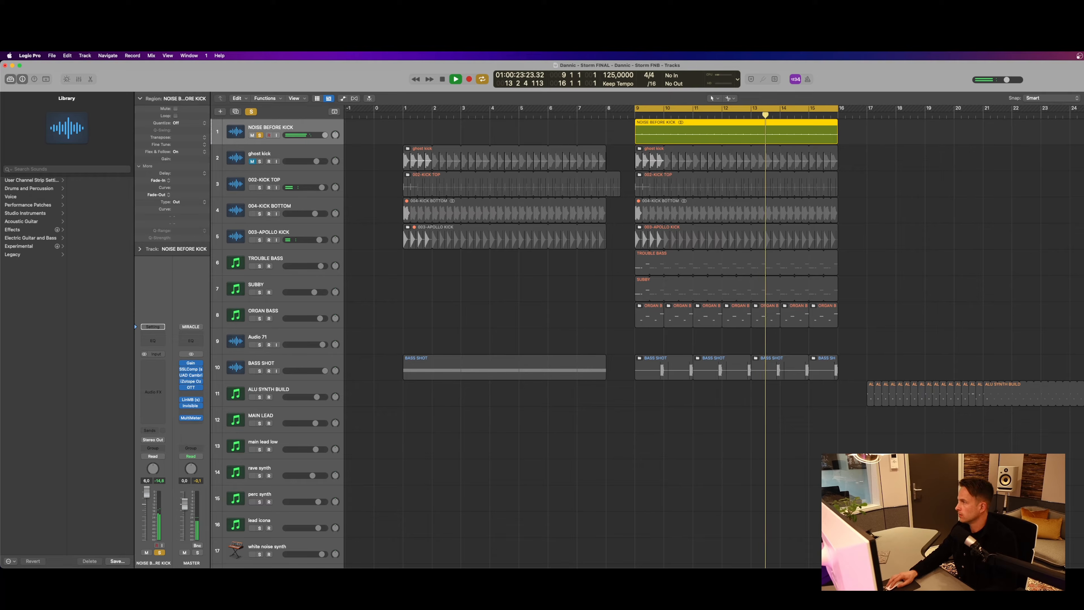
{"action": "key", "text": "super+Left"}
{"action": "key", "text": "super+Left"}
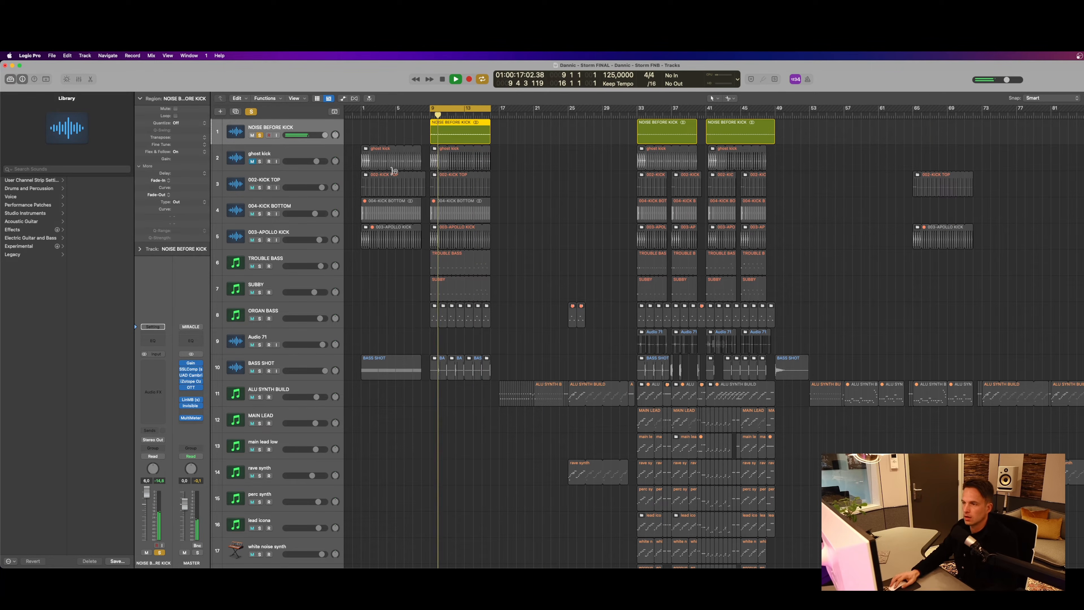
{"action": "left_click", "coordinate": [402, 141]}
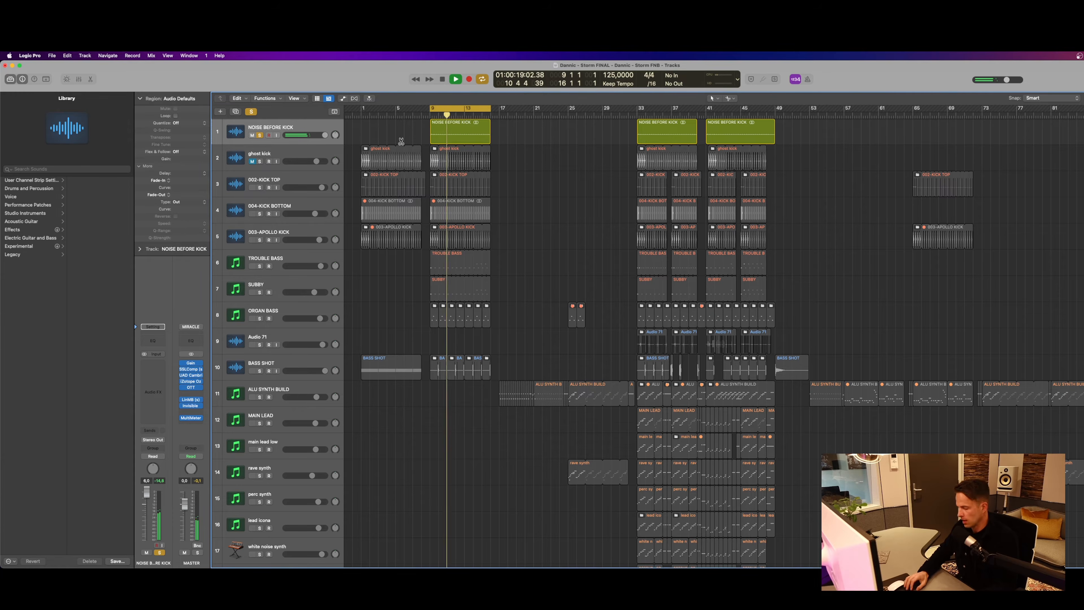
{"action": "key", "text": "super+Right"}
{"action": "key", "text": "super+Right"}
{"action": "key", "text": "super+Right"}
{"action": "key", "text": "super+Right"}
{"action": "key", "text": "super+Right"}
{"action": "key", "text": "super+Down"}
{"action": "key", "text": "super+Down"}
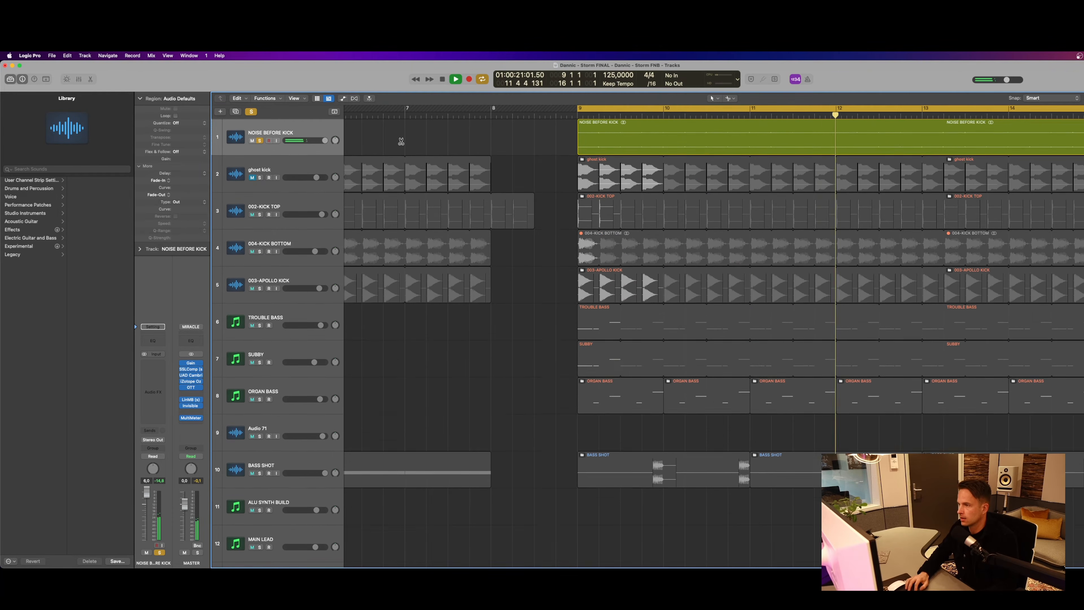
{"action": "key", "text": "super+Right"}
{"action": "key", "text": "super+Right"}
{"action": "key", "text": "super+Right"}
{"action": "key", "text": "super+Down"}
{"action": "key", "text": "super+Down"}
{"action": "key", "text": "super+Down"}
{"action": "key", "text": "super+Down"}
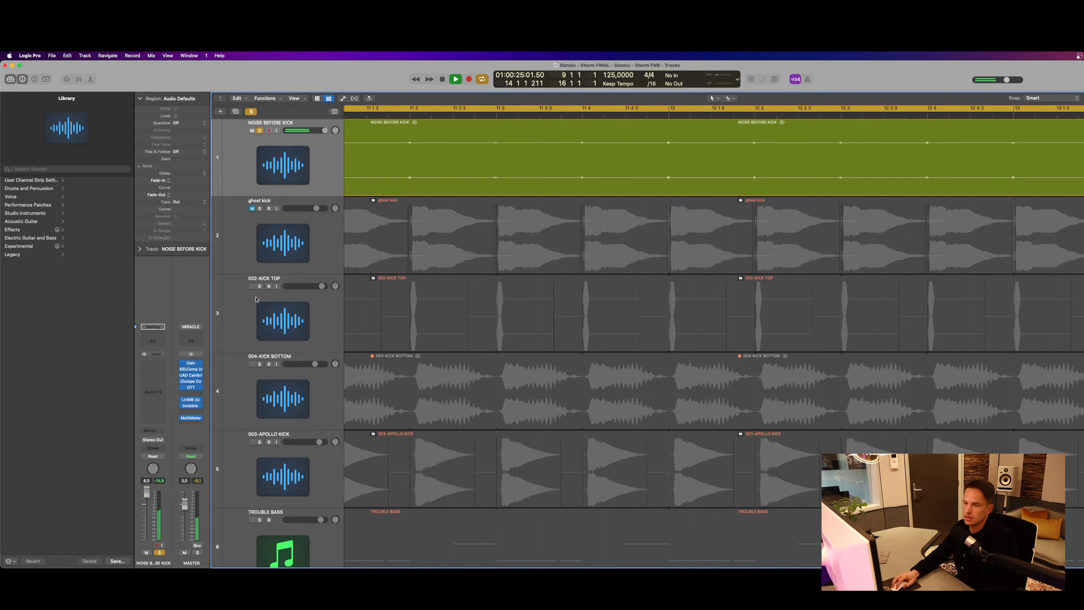
{"action": "left_click", "coordinate": [259, 286]}
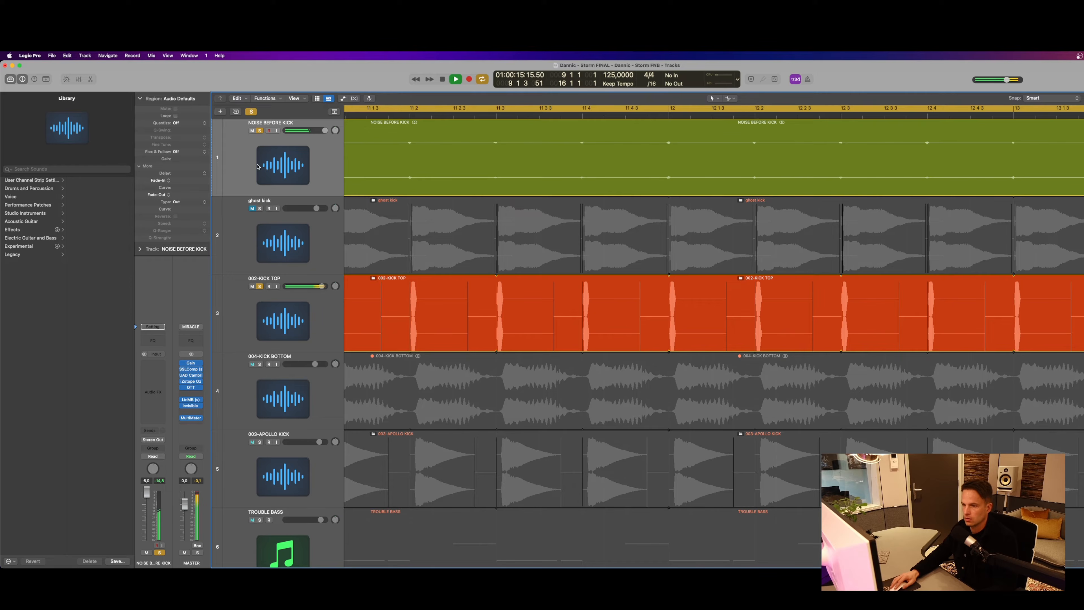
Clear all active solos to hear the full mix of the cycled section, and stop playback
{"action": "left_click", "coordinate": [251, 111]}
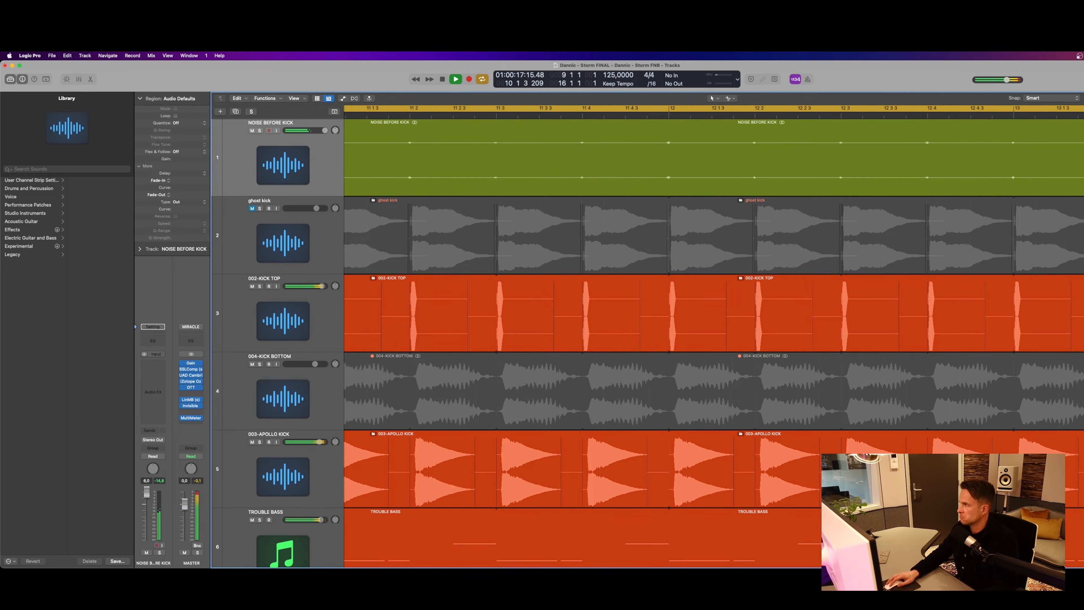
{"action": "key", "text": "super+Left"}
{"action": "key", "text": "super+Left"}
{"action": "key", "text": "super+Left"}
{"action": "key", "text": "super+Left"}
{"action": "key", "text": "super+Left"}
{"action": "key", "text": "super+Left"}
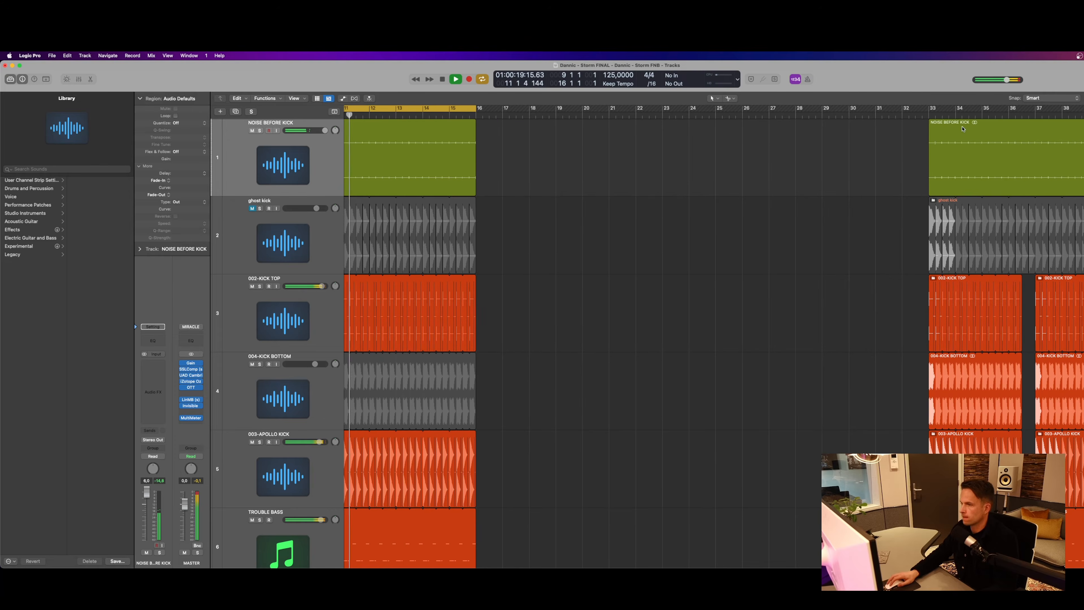
{"action": "key", "text": "space"}
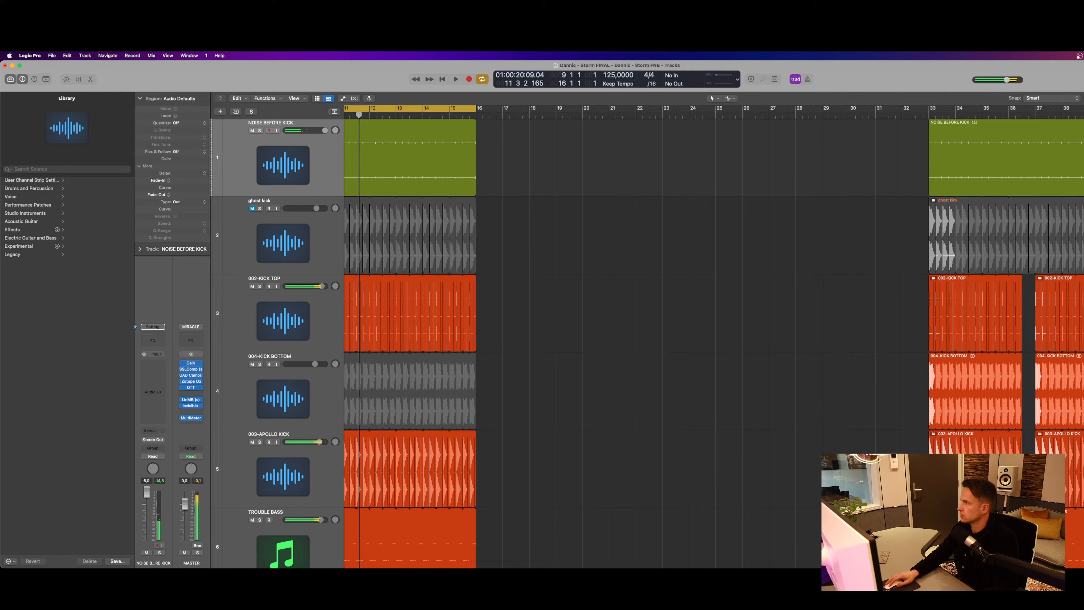
Solo and play the TROUBLE BASS track, and inspect the curve in its Pro-Q 3 equalizer before closing the plug-in
{"action": "key", "text": "super+Left"}
{"action": "key", "text": "super+Left"}
{"action": "key", "text": "super+Left"}
{"action": "scroll", "coordinate": [538, 176], "scroll_direction": "down", "scroll_amount": 10}
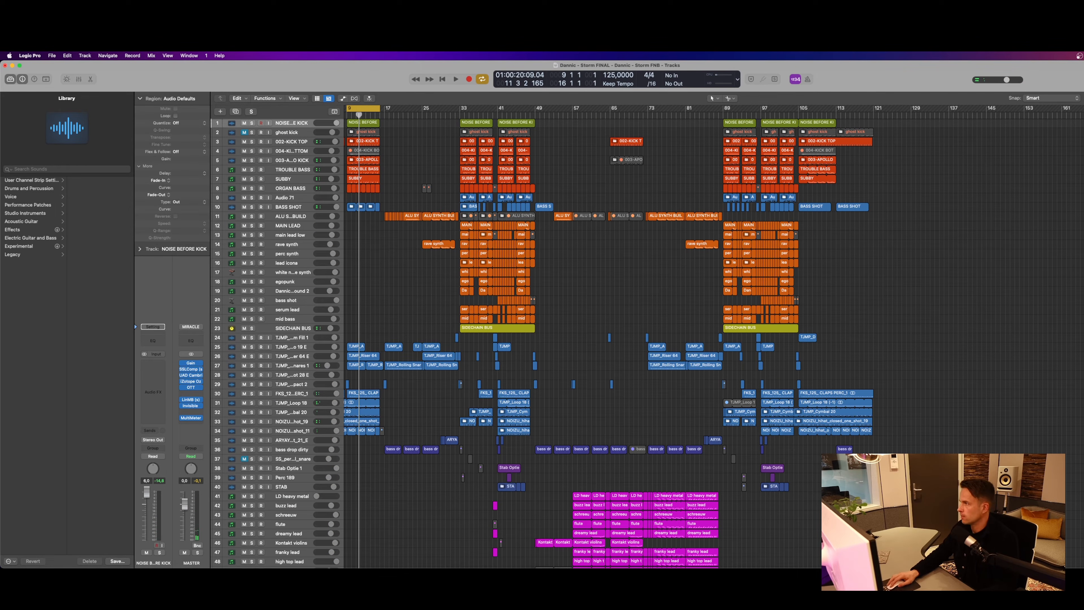
{"action": "scroll", "coordinate": [1047, 178], "scroll_direction": "up", "scroll_amount": 10}
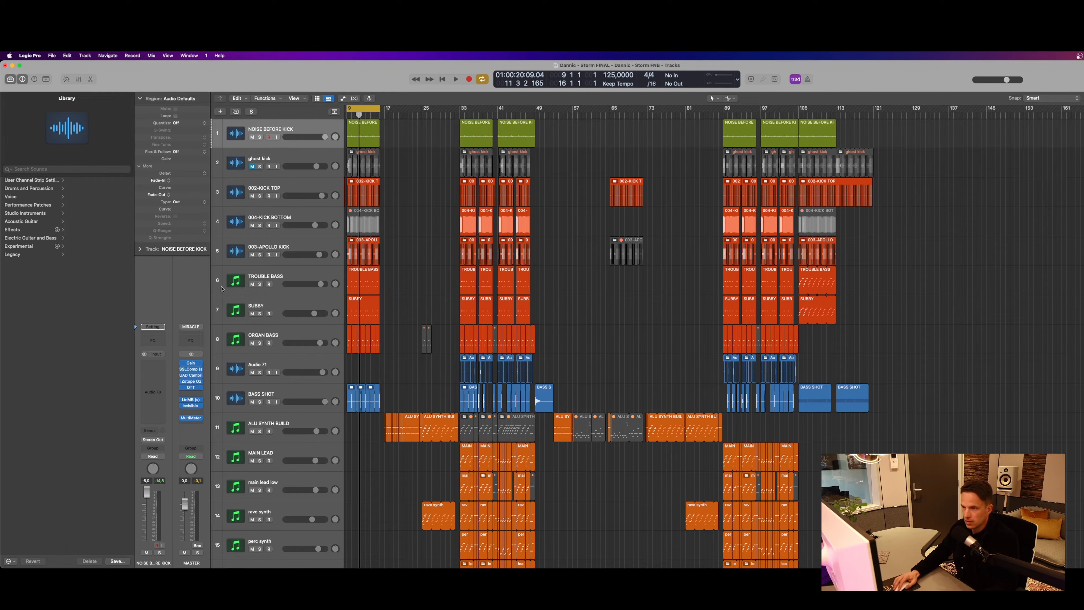
{"action": "left_click", "coordinate": [261, 271]}
{"action": "key", "text": "s"}
{"action": "key", "text": "super+Right"}
{"action": "key", "text": "super+Right"}
{"action": "key", "text": "super+Right"}
{"action": "key", "text": "super+Right"}
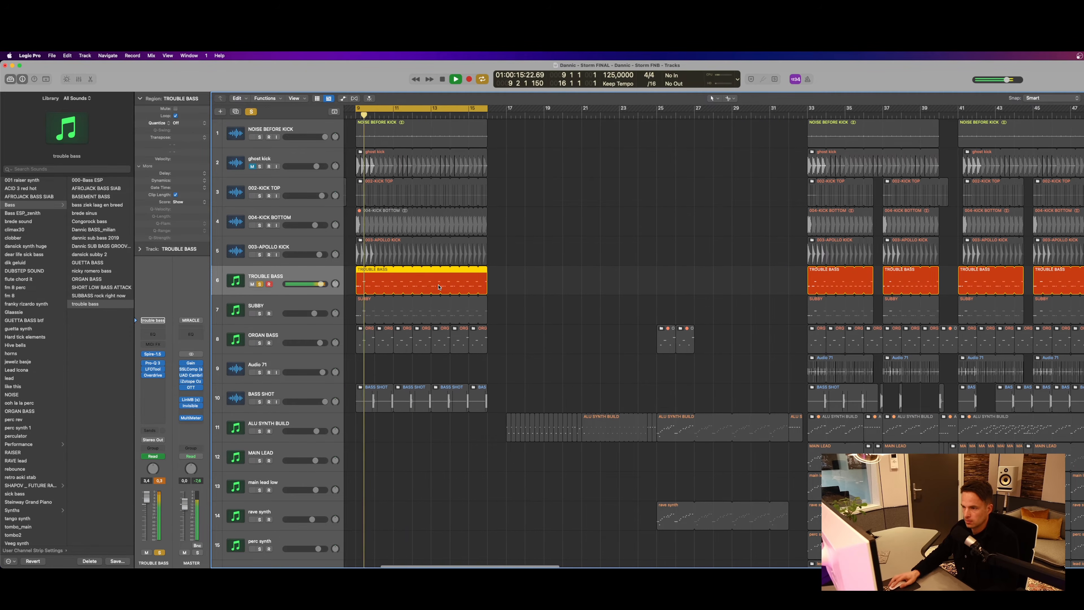
{"action": "left_click", "coordinate": [155, 363]}
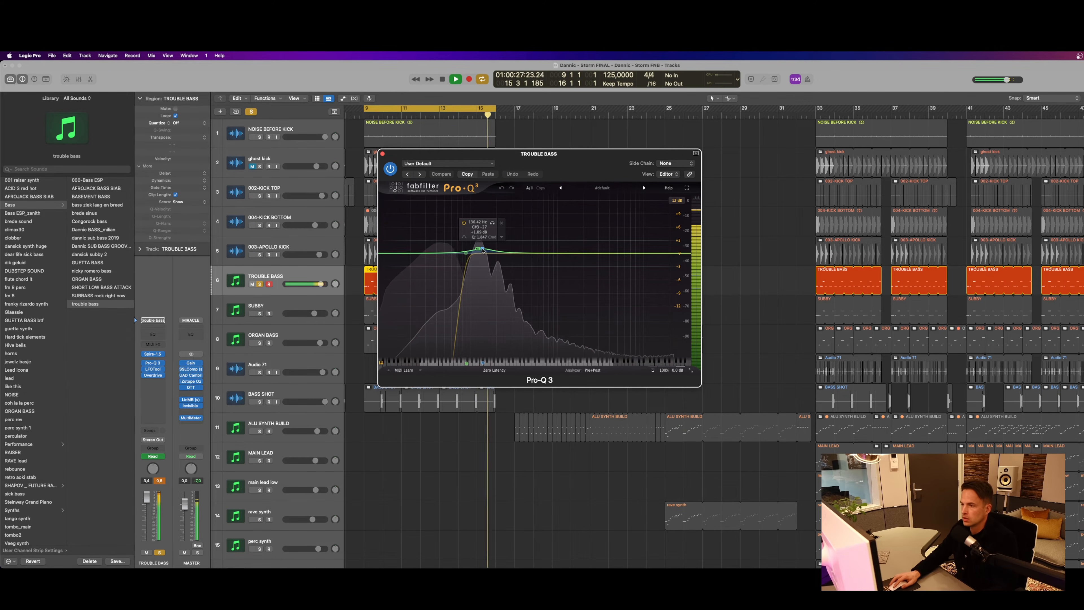
{"action": "left_click", "coordinate": [383, 153]}
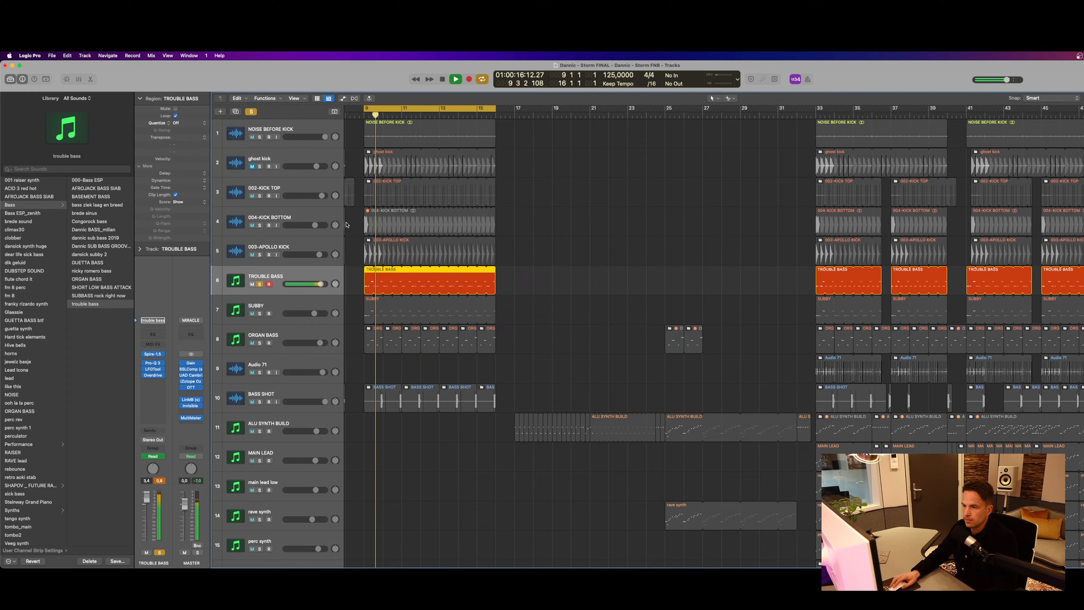
Switch the solo from TROUBLE BASS to SUBBY and inspect the low-frequency cut in its Channel EQ, closing the plug-in when done
{"action": "left_click", "coordinate": [260, 314]}
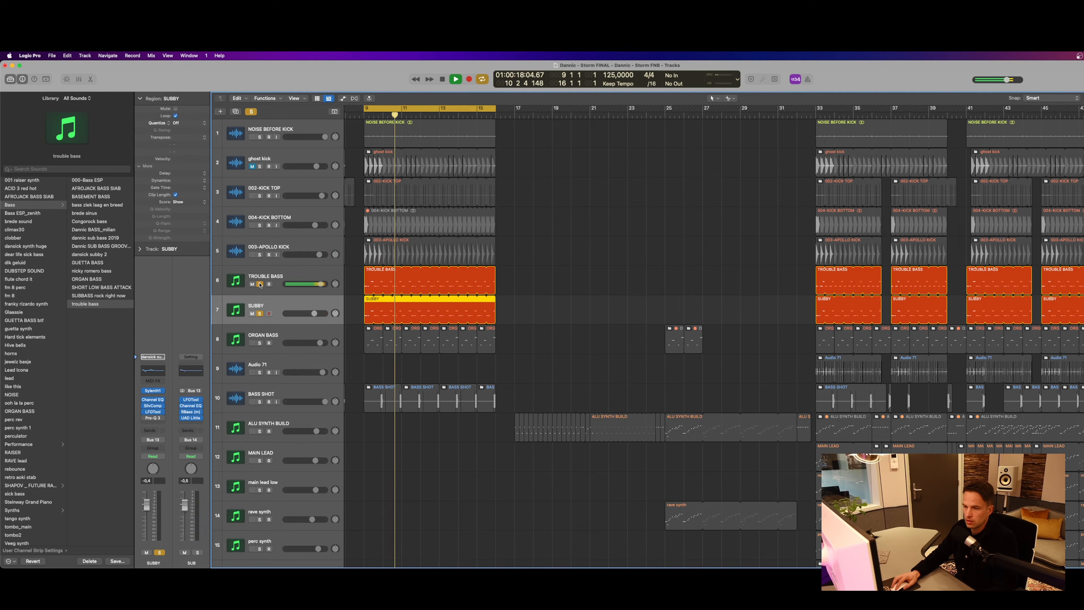
{"action": "left_click", "coordinate": [259, 284]}
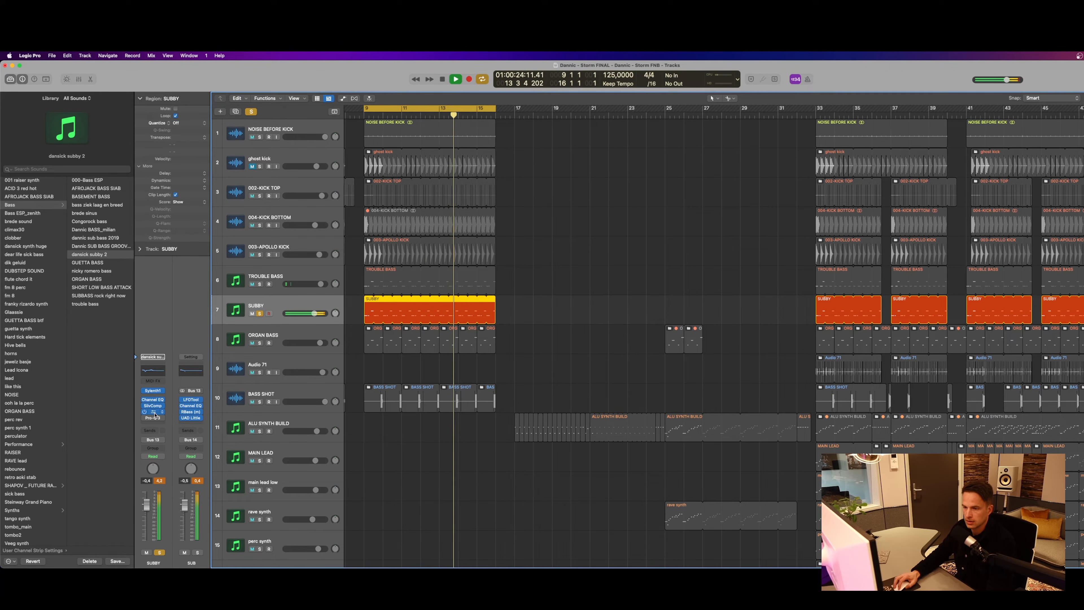
{"action": "left_click", "coordinate": [153, 401]}
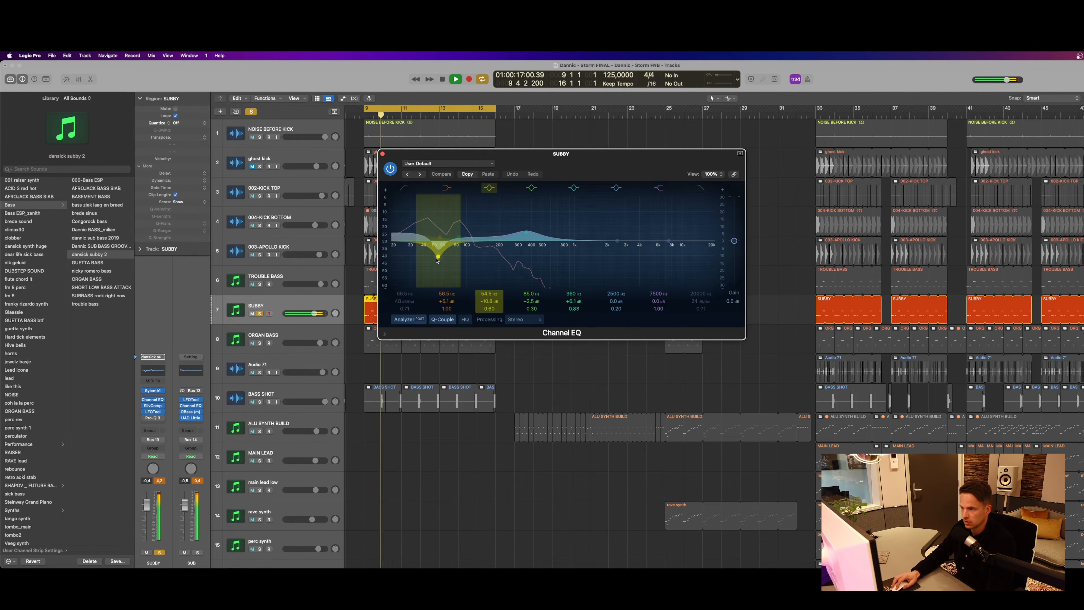
{"action": "left_click", "coordinate": [382, 154]}
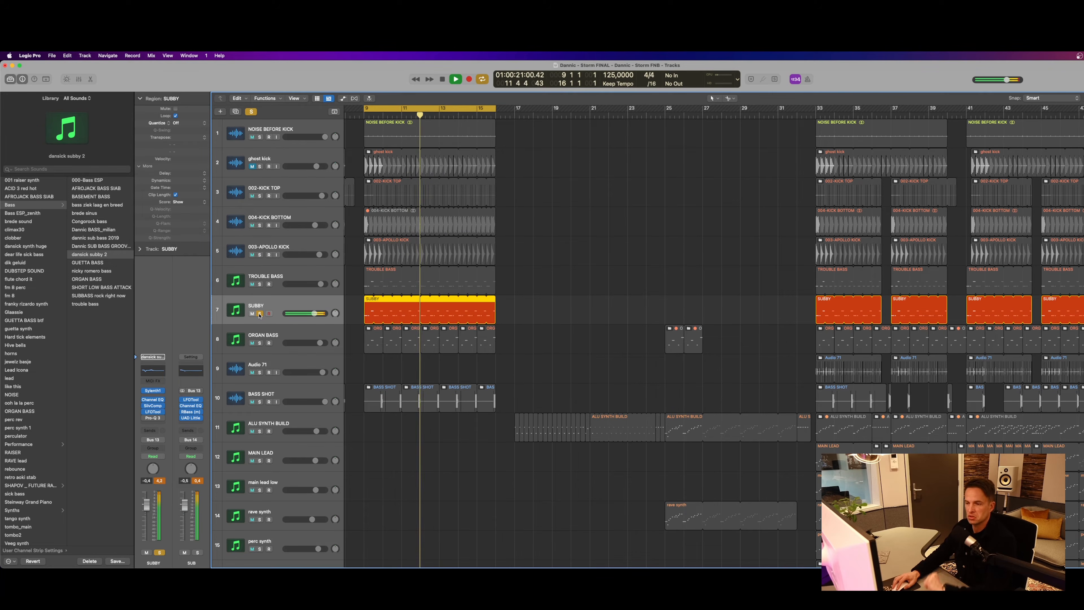
Switch the solo from SUBBY to ORGAN BASS and view the oscillators and effects of its Serum patch, closing the plug-in when done
{"action": "key", "text": "s"}
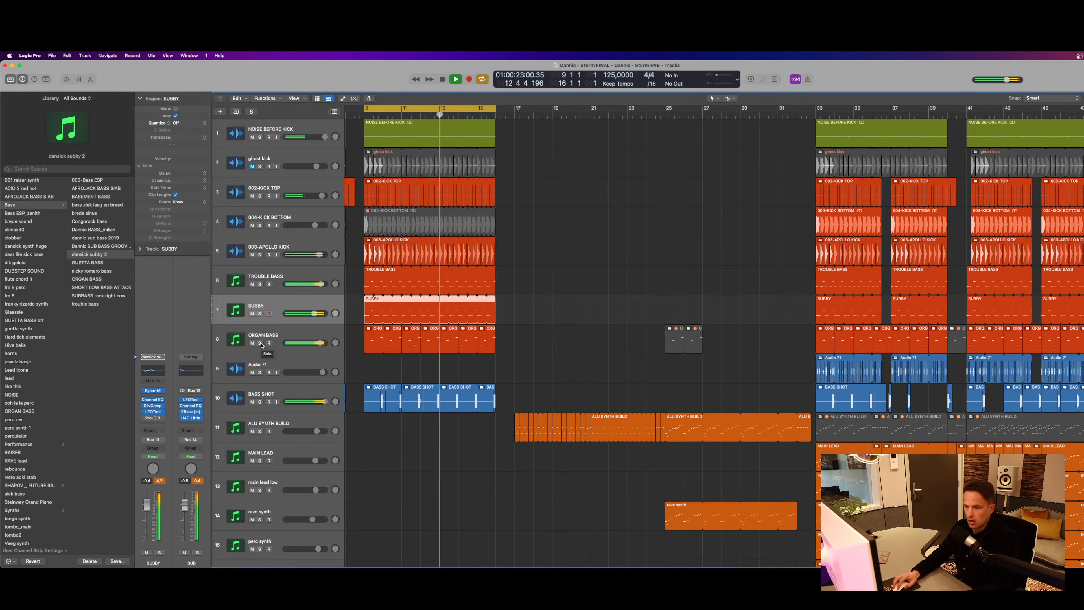
{"action": "left_click", "coordinate": [259, 342]}
{"action": "left_click", "coordinate": [264, 337]}
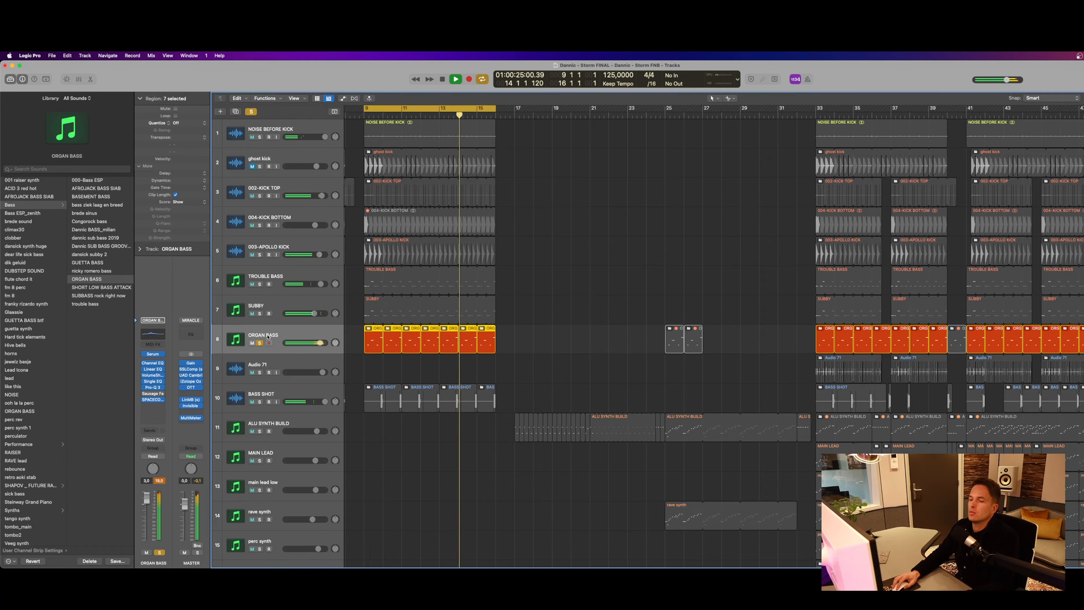
{"action": "left_click", "coordinate": [156, 355]}
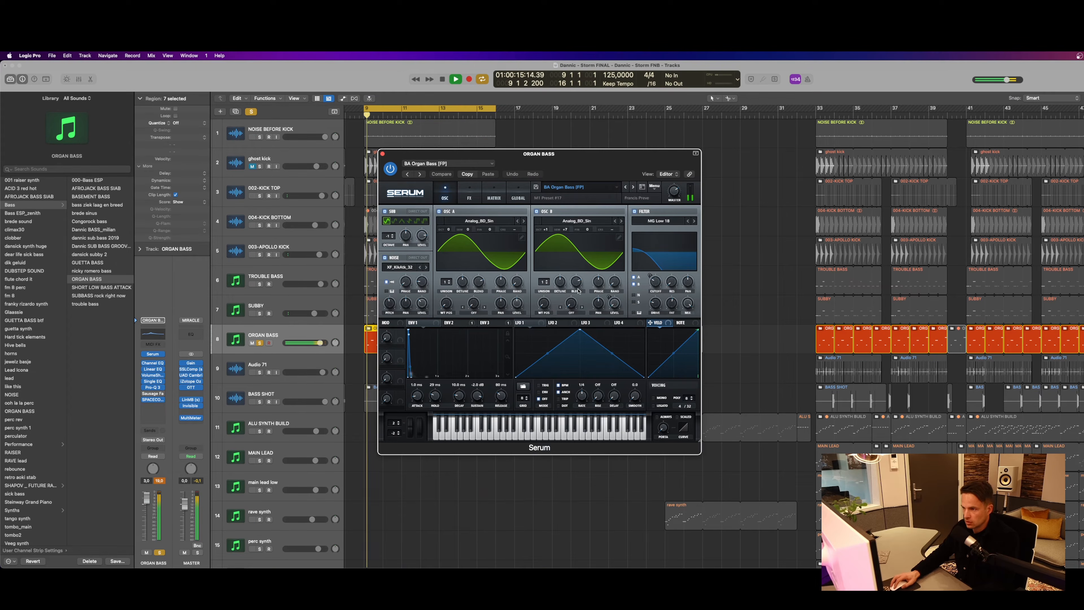
{"action": "left_click", "coordinate": [466, 197]}
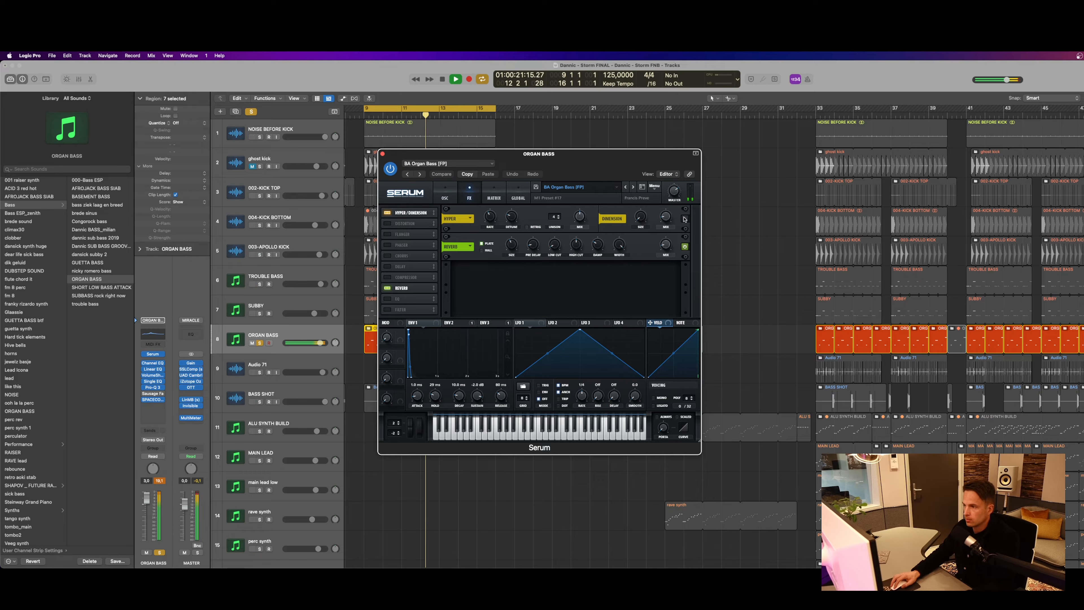
{"action": "left_click", "coordinate": [382, 154]}
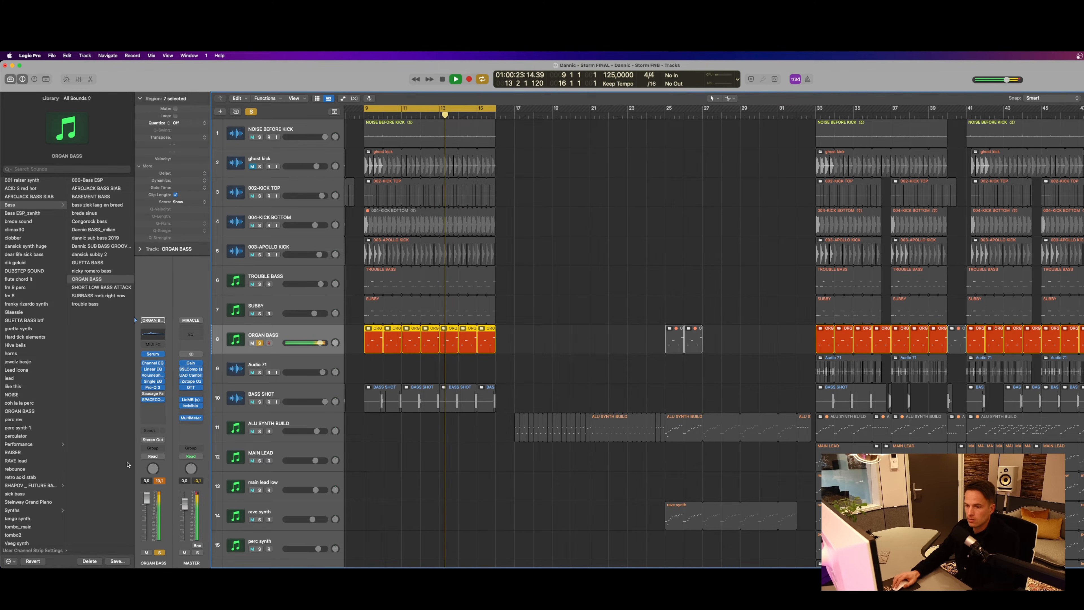
Open the ORGAN BASS track's SPACECONTROL plug-in, toggle its bypass to hear the stereo width, and close it
{"action": "left_click", "coordinate": [153, 400]}
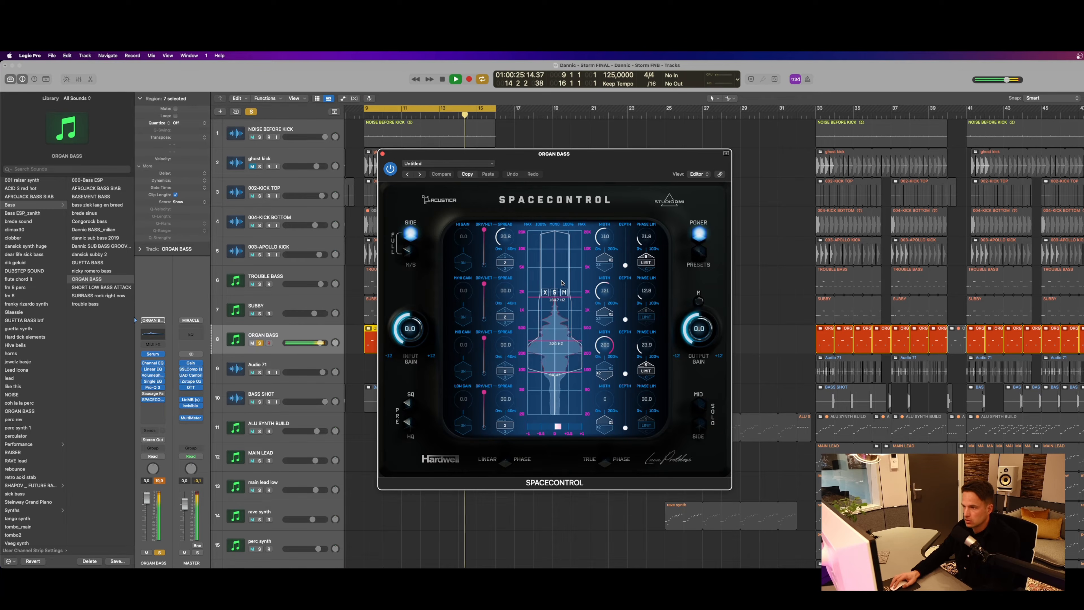
{"action": "left_click", "coordinate": [390, 168]}
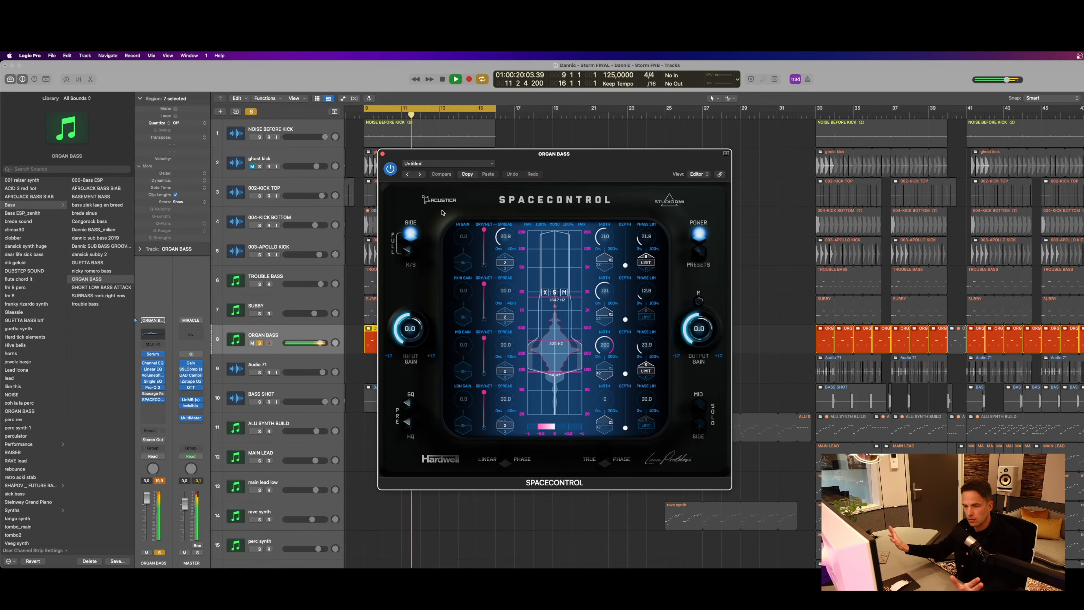
{"action": "left_click", "coordinate": [383, 153]}
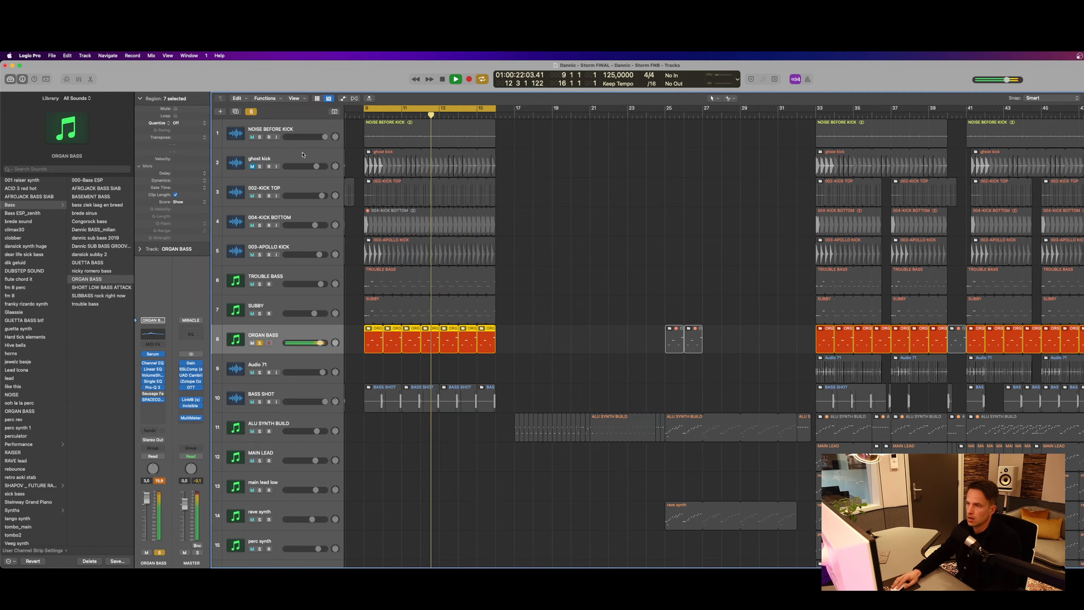
Clear the ORGAN BASS solo to hear the full mix, and briefly solo the track once more for comparison
{"action": "left_click", "coordinate": [251, 111]}
{"action": "scroll", "coordinate": [367, 349], "scroll_direction": "left", "scroll_amount": 5}
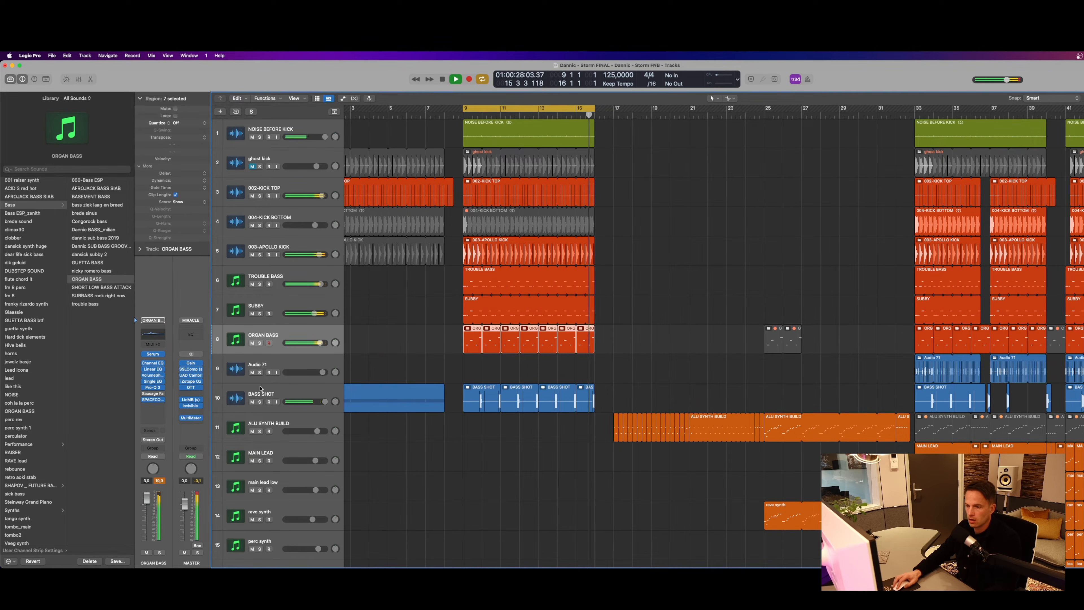
{"action": "left_click", "coordinate": [260, 344]}
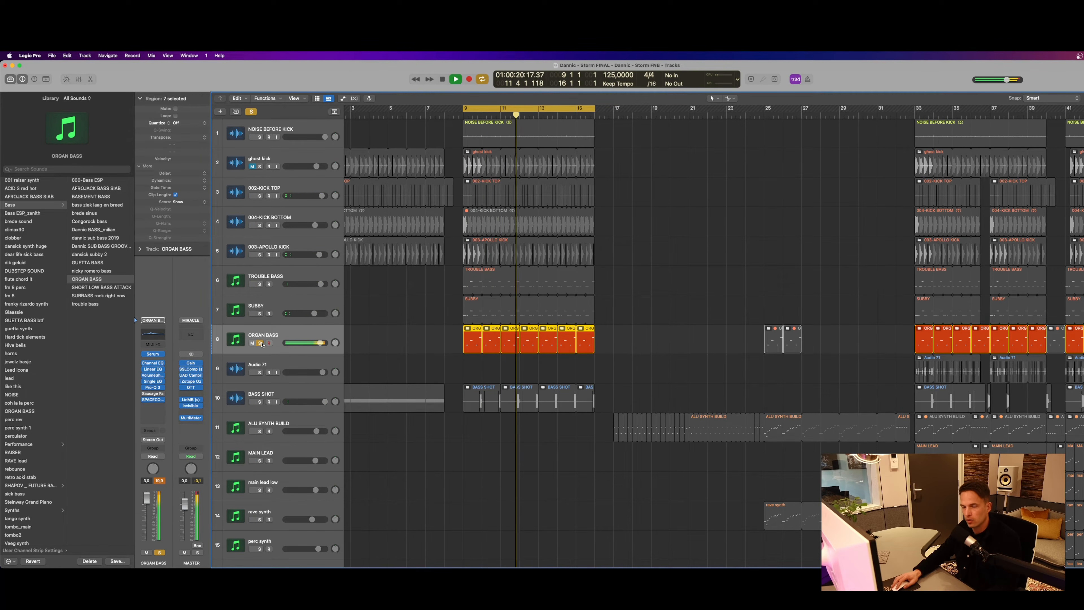
{"action": "left_click", "coordinate": [261, 344]}
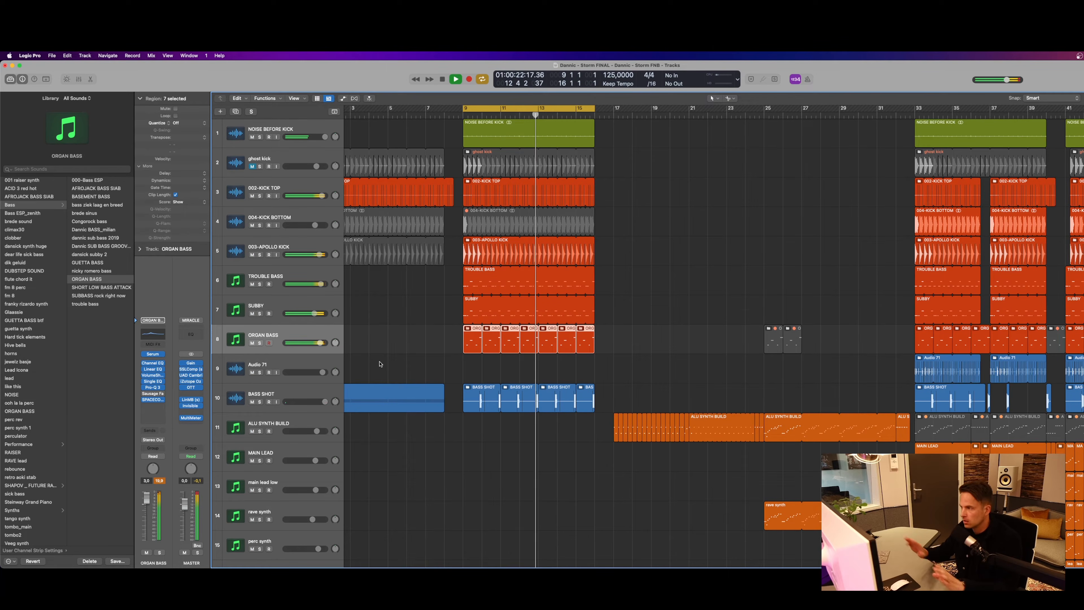
Solo the BASS SHOT track during playback, and open its Valhalla plug-in for a look before closing it
{"action": "scroll", "coordinate": [264, 342], "scroll_direction": "down", "scroll_amount": 3}
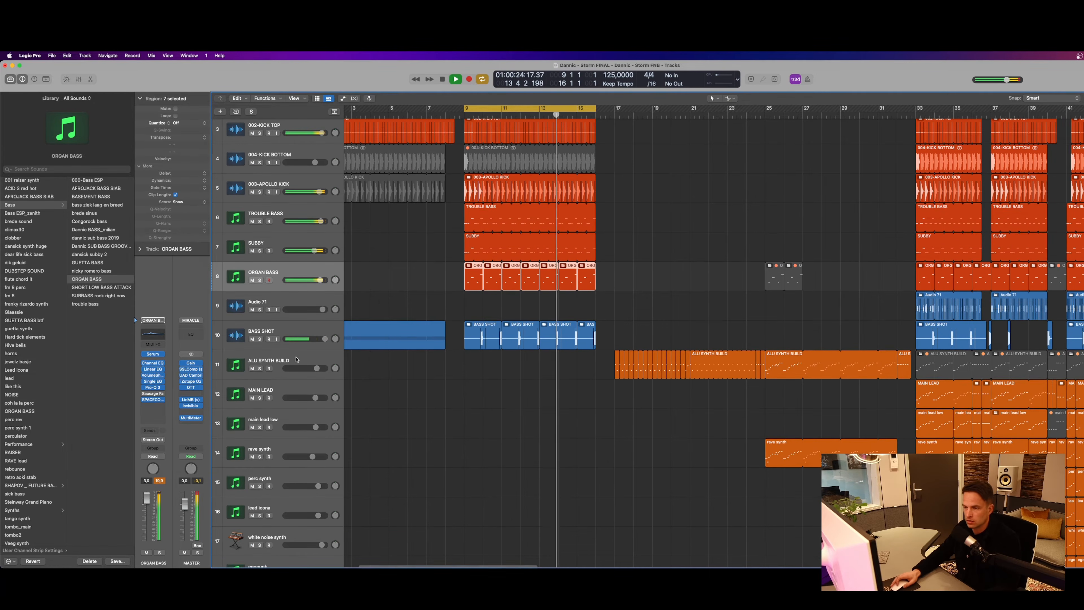
{"action": "left_click", "coordinate": [264, 335]}
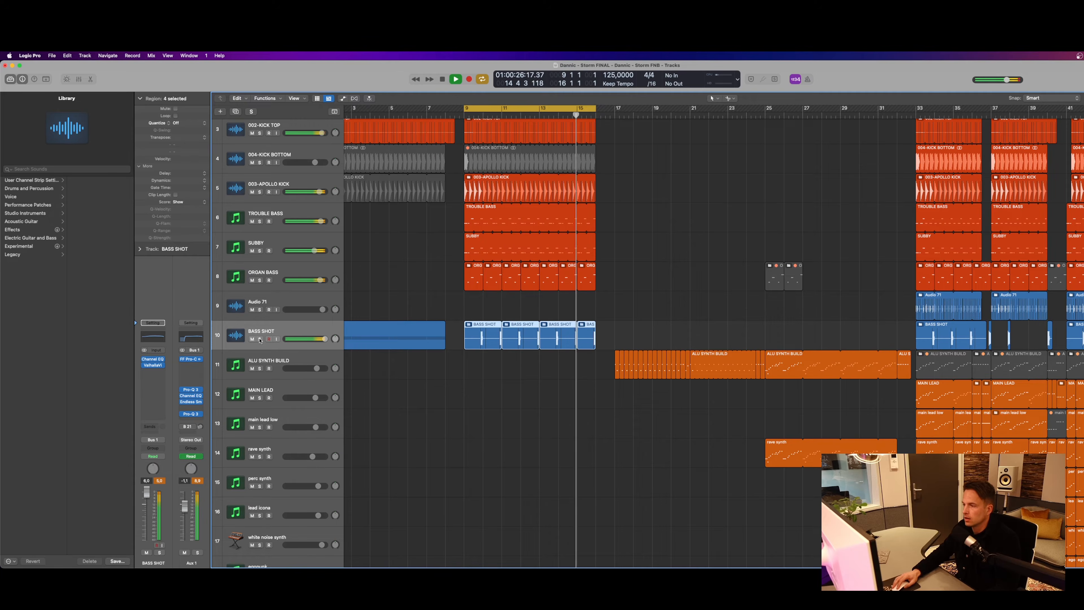
{"action": "left_click", "coordinate": [259, 338]}
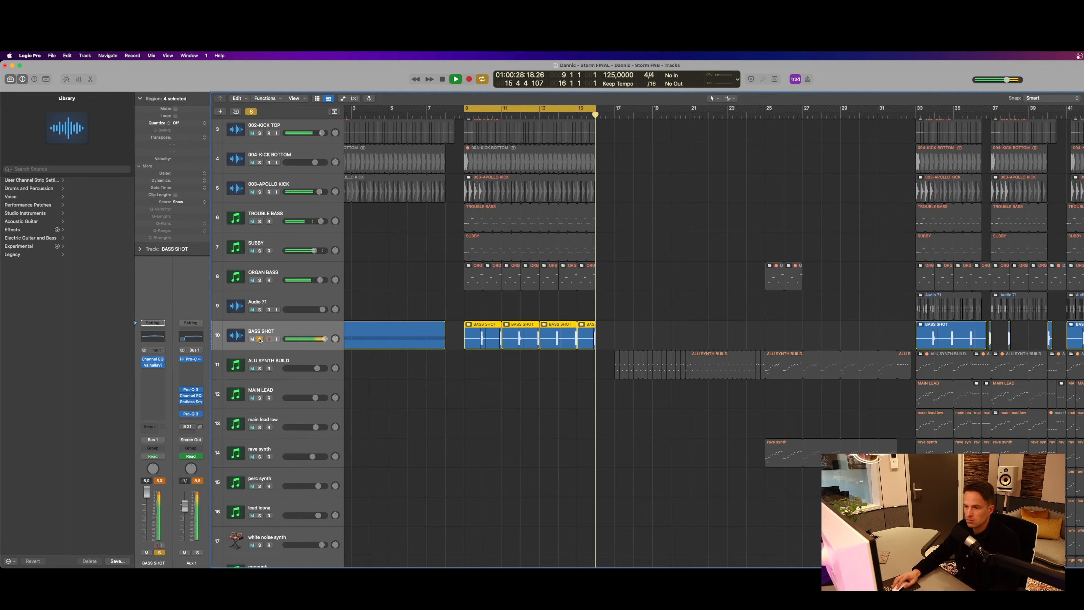
{"action": "left_click", "coordinate": [155, 366]}
{"action": "scroll", "coordinate": [376, 160], "scroll_direction": "up", "scroll_amount": 1}
{"action": "left_click", "coordinate": [384, 155]}
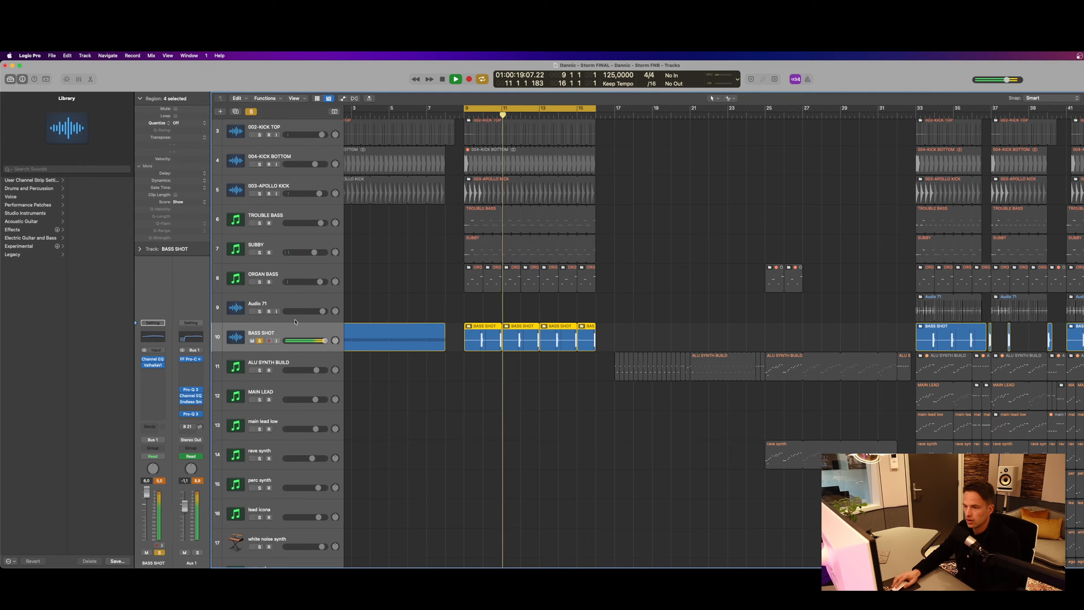
Turn off the BASS SHOT solo and open the FF Pro-C sidechain compressor on the Aux 1 bus
{"action": "scroll", "coordinate": [277, 333], "scroll_direction": "down", "scroll_amount": 1}
{"action": "left_click", "coordinate": [259, 340]}
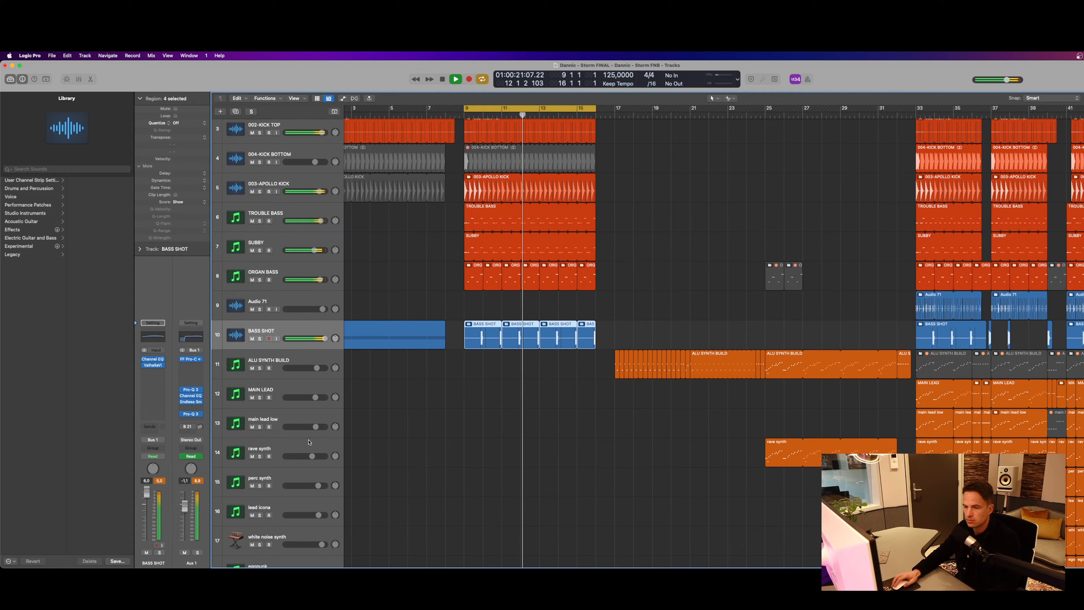
{"action": "left_click", "coordinate": [190, 359]}
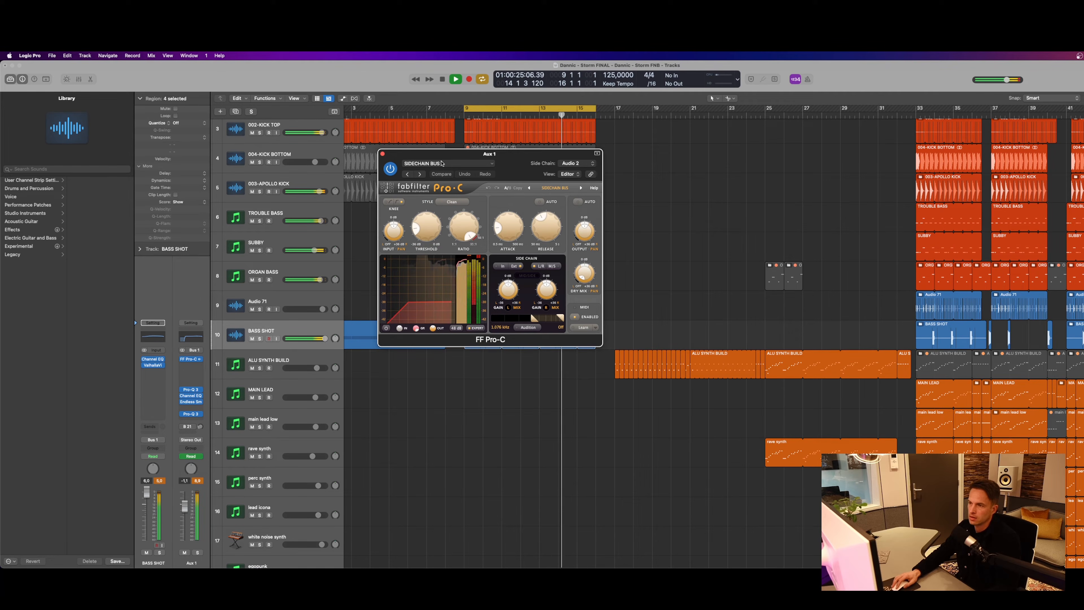
Close the FF Pro-C compressor on Aux 1 and open the bus's Pro-Q 3 equalizer for a look before closing it
{"action": "left_click_drag", "start_coordinate": [451, 152], "coordinate": [536, 200]}
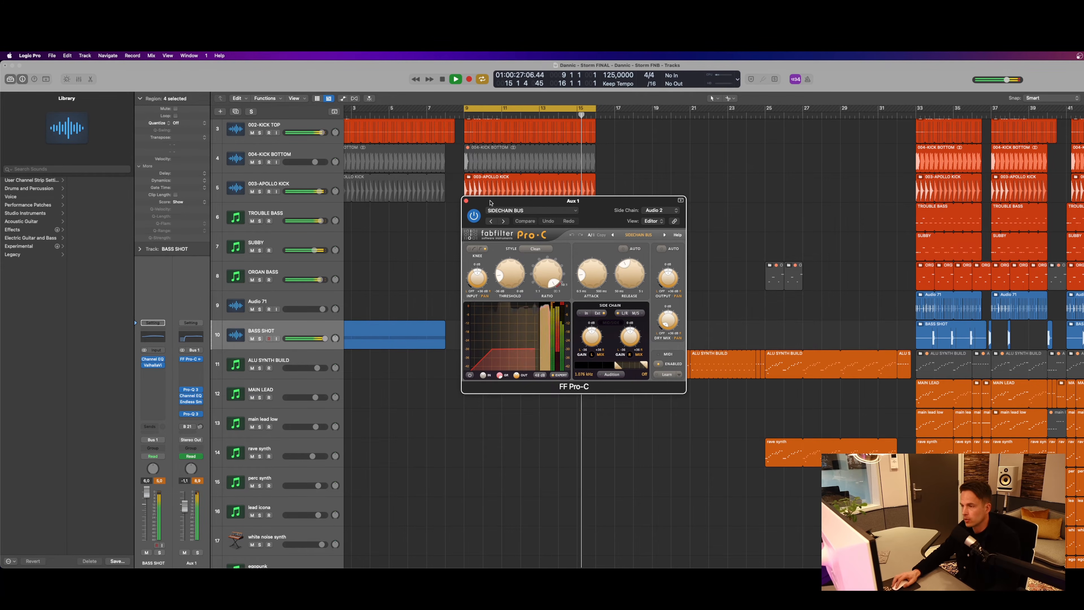
{"action": "left_click", "coordinate": [466, 200]}
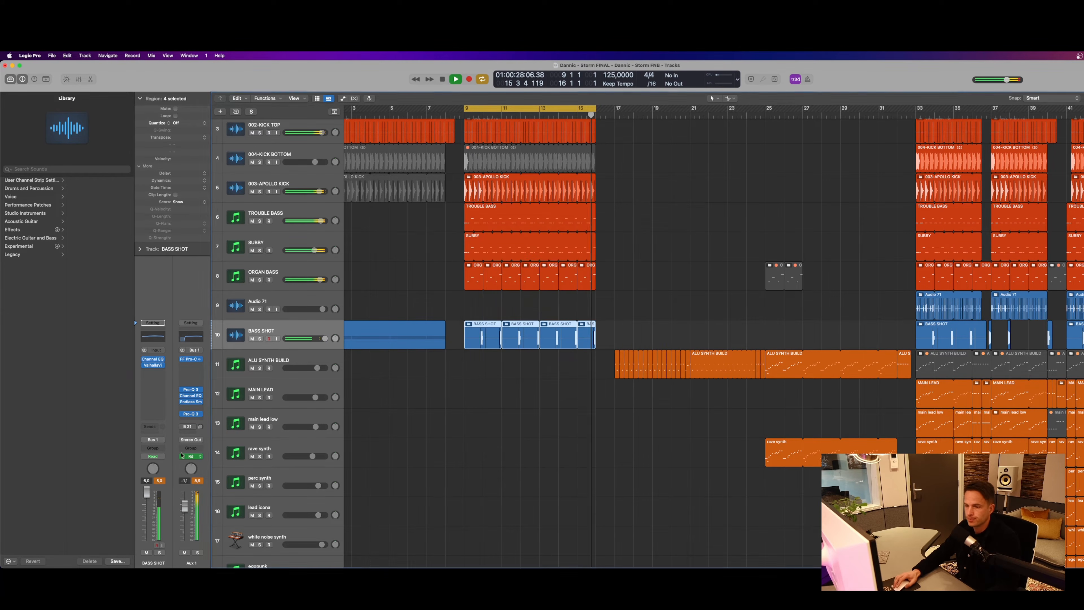
{"action": "left_click", "coordinate": [192, 389]}
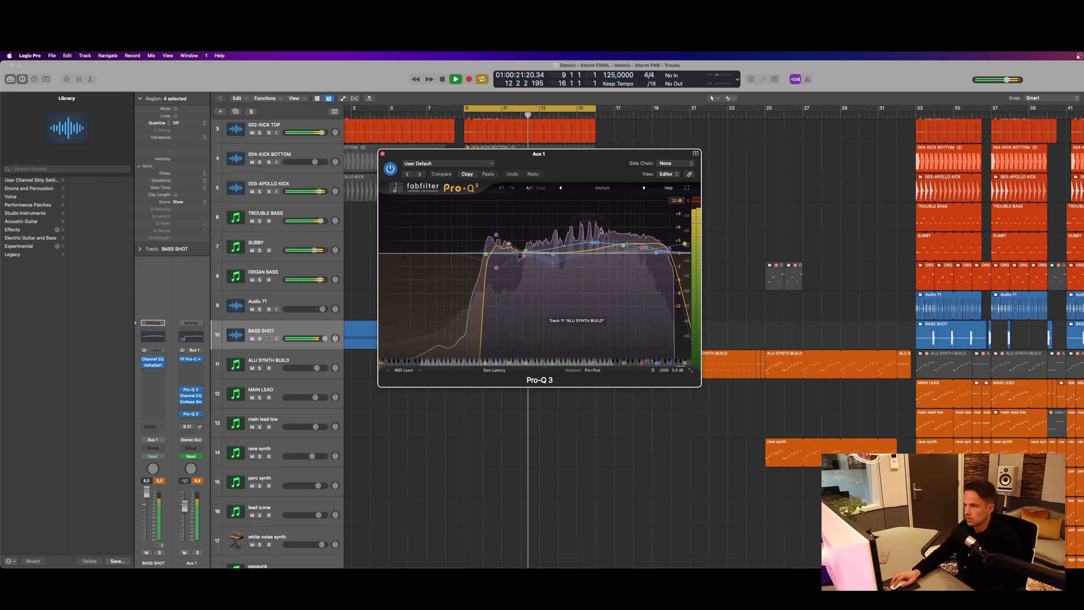
{"action": "key", "text": "super+w"}
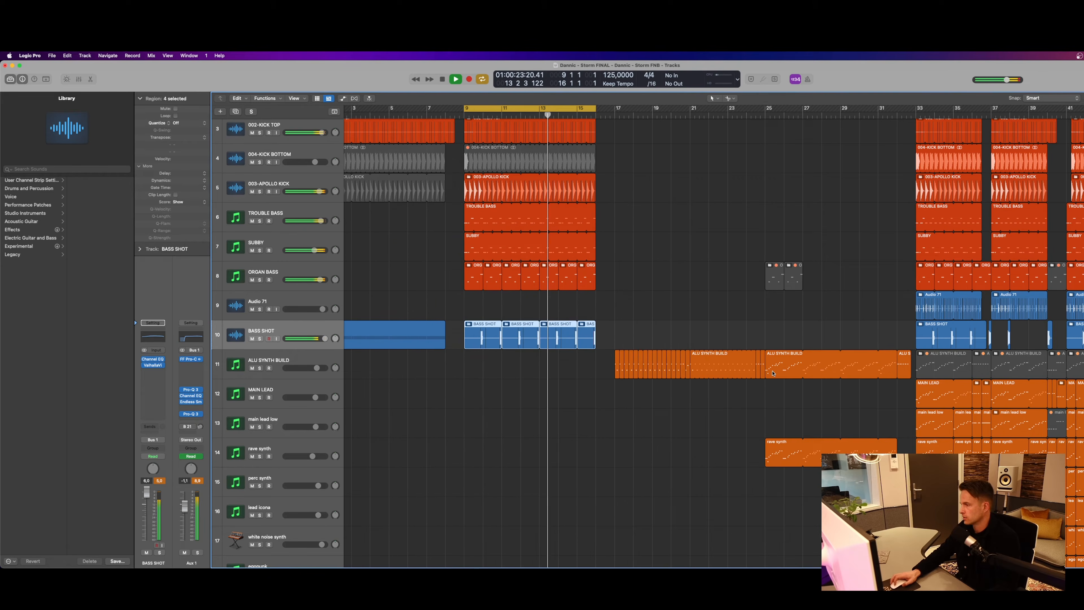
Loop bars 17 to 33 with the ALU SYNTH BUILD track soloed, and view its Endless Smile plug-in
{"action": "scroll", "coordinate": [772, 373], "scroll_direction": "right", "scroll_amount": 3}
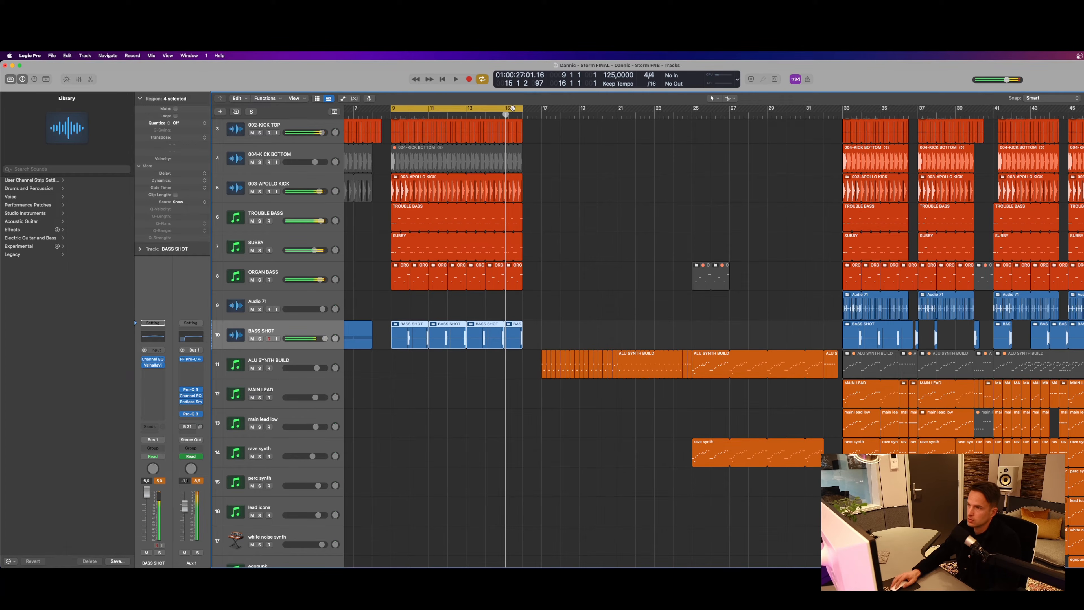
{"action": "left_click_drag", "start_coordinate": [542, 108], "coordinate": [843, 110]}
{"action": "key", "text": "space"}
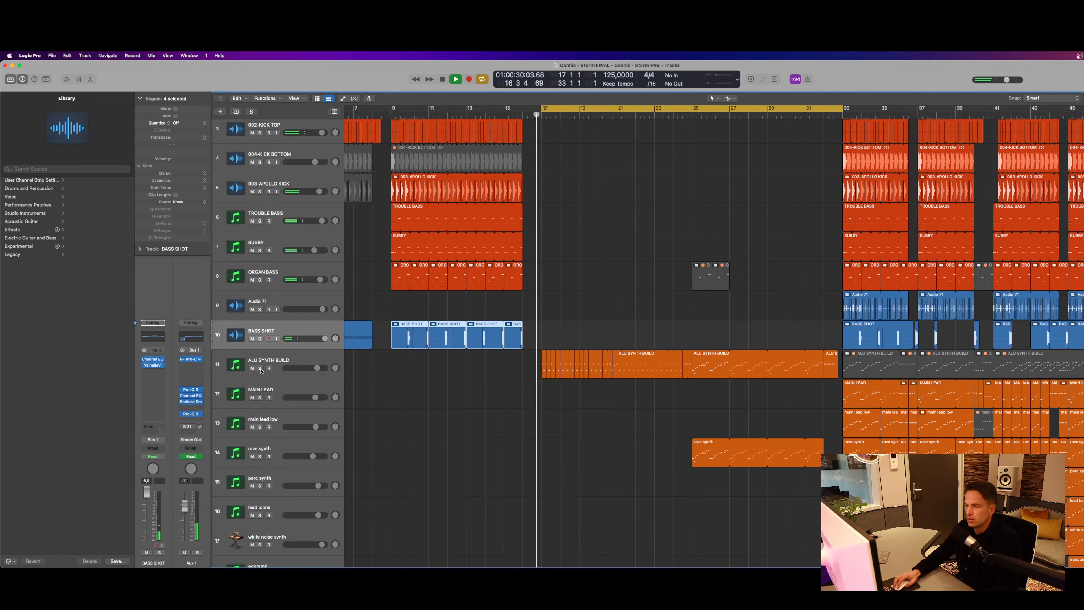
{"action": "left_click", "coordinate": [248, 360]}
{"action": "key", "text": "s"}
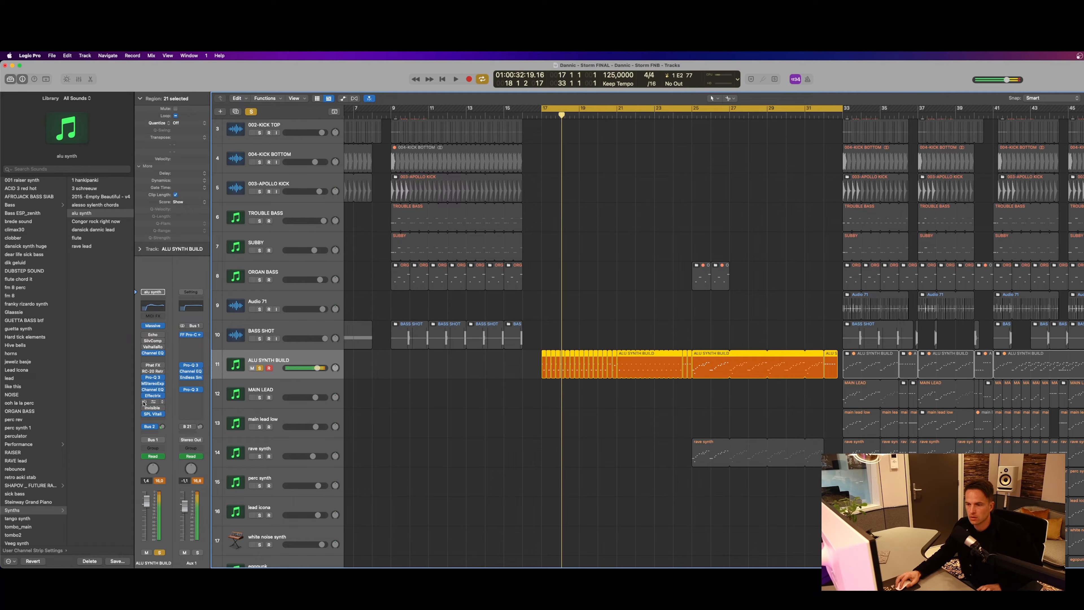
{"action": "left_click", "coordinate": [153, 403]}
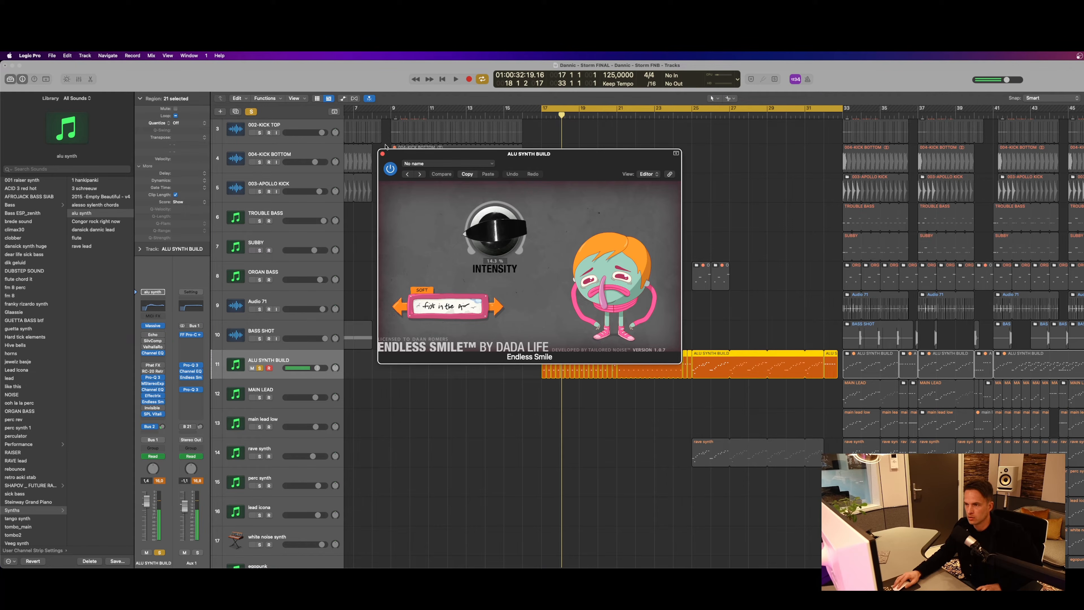
{"action": "left_click", "coordinate": [383, 154]}
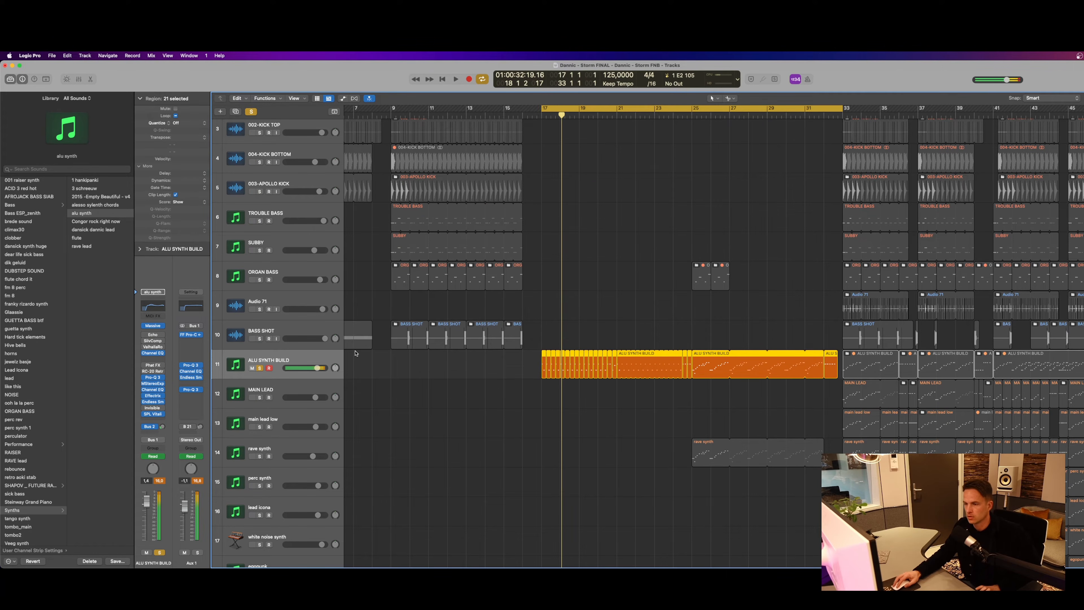
Inspect the notes of the selected ALU SYNTH BUILD regions in an enlarged Piano Roll, and close it
{"action": "key", "text": "cmd+4"}
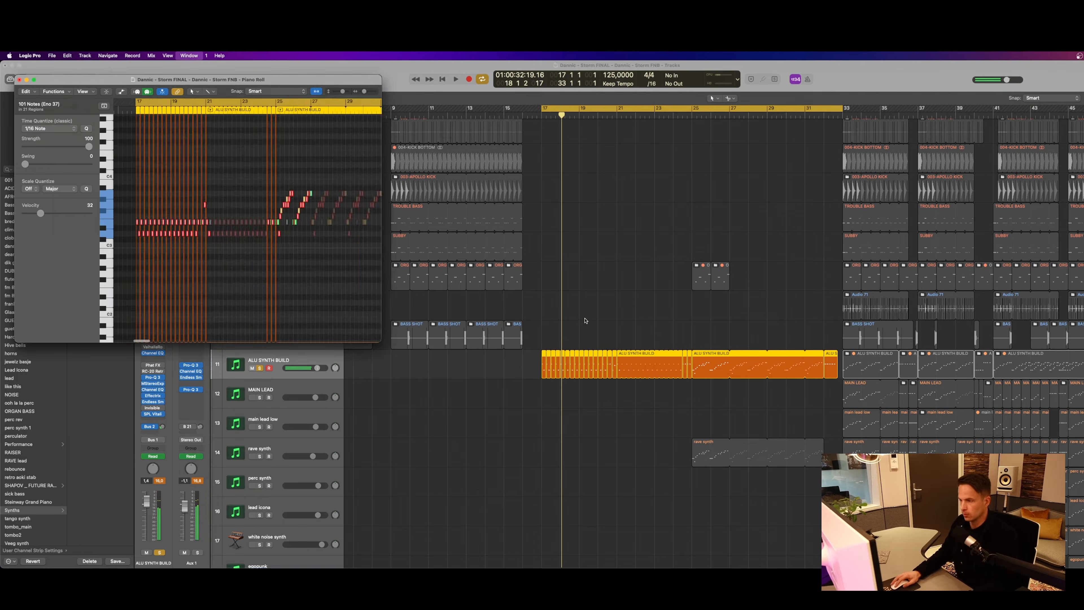
{"action": "left_click_drag", "start_coordinate": [379, 342], "coordinate": [553, 357]}
{"action": "key", "text": "cmd+Right"}
{"action": "key", "text": "cmd+Right"}
{"action": "key", "text": "cmd+Right"}
{"action": "key", "text": "cmd+Right"}
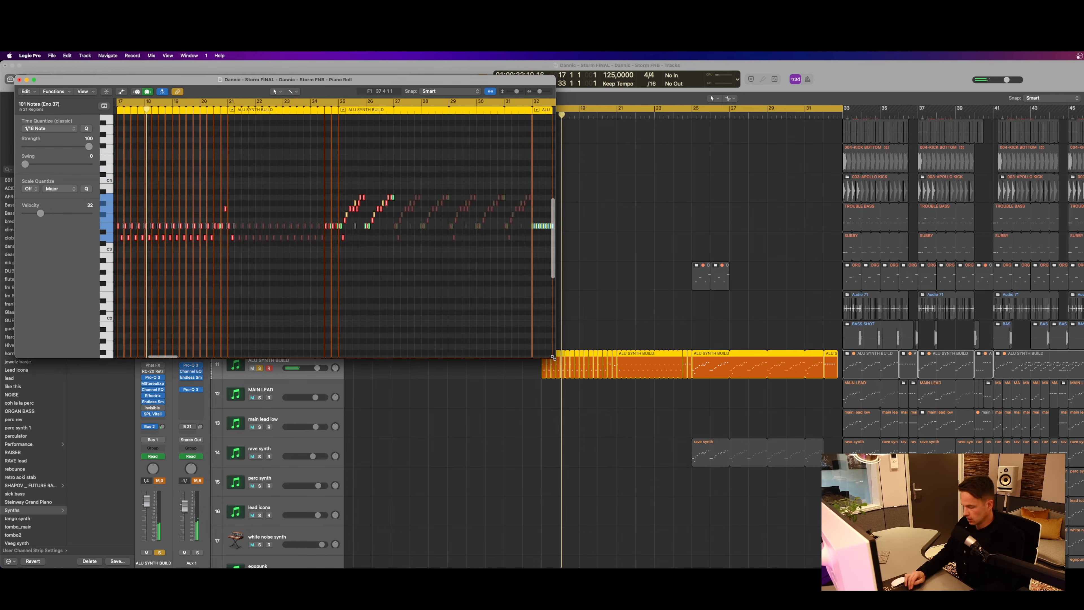
{"action": "key", "text": "cmd+Down"}
{"action": "key", "text": "cmd+Down"}
{"action": "key", "text": "cmd+Down"}
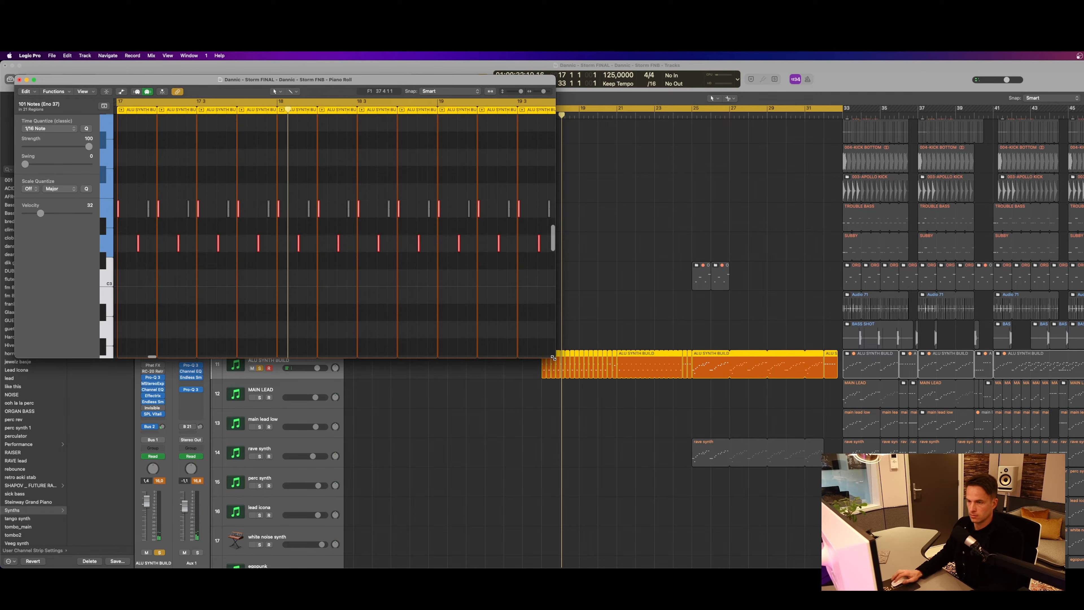
{"action": "key", "text": "super+Up"}
{"action": "key", "text": "super+Up"}
{"action": "key", "text": "super+Left"}
{"action": "key", "text": "super+Left"}
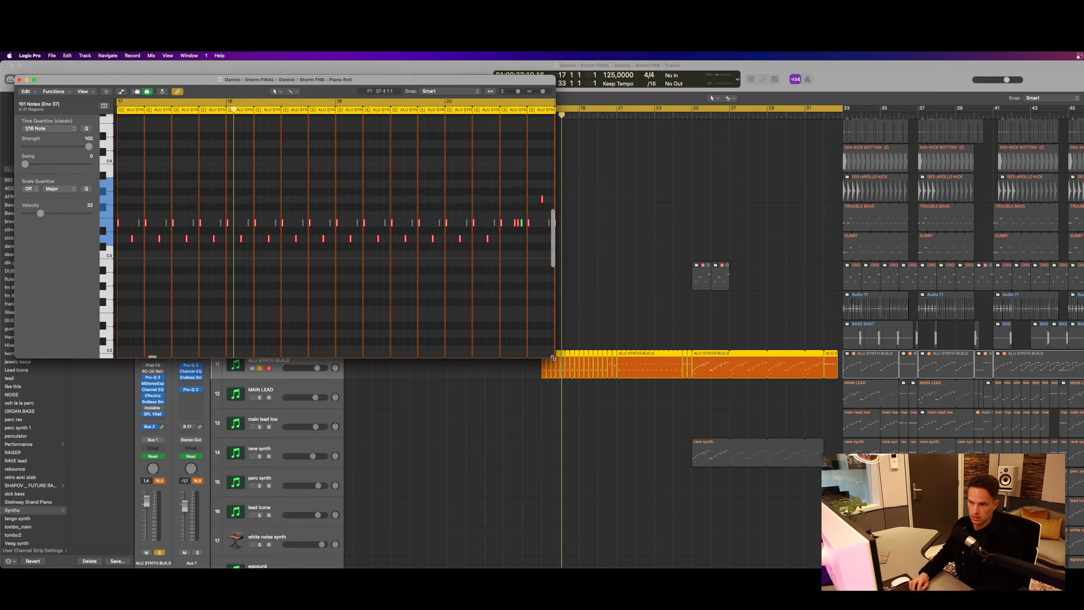
{"action": "left_click", "coordinate": [20, 80]}
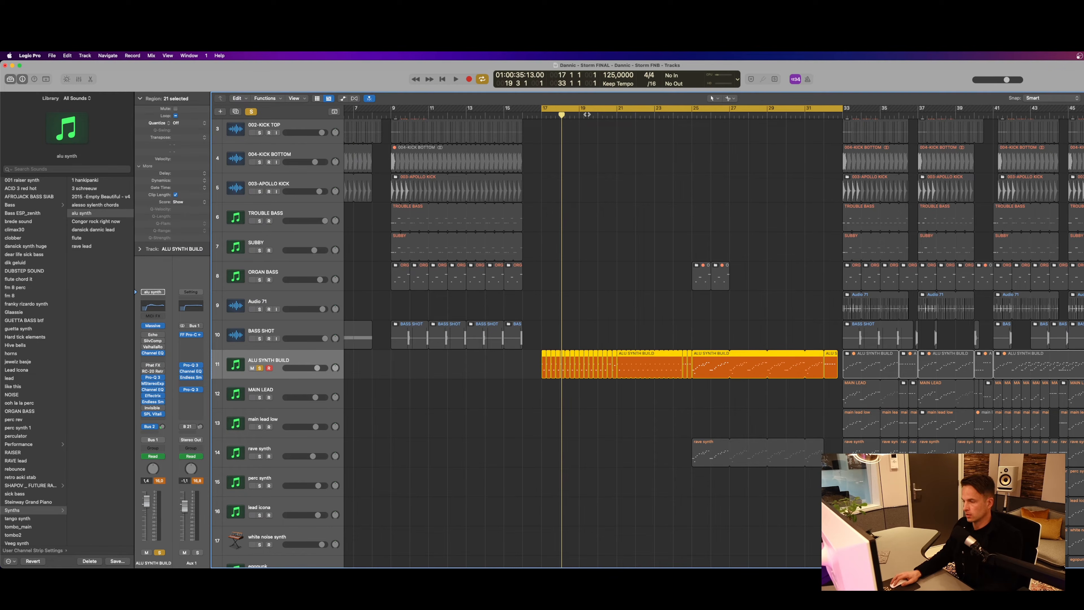
Replace the ALU SYNTH BUILD solo with the Dannic gritty bass wide track, and play it looped over bars 17 to 25
{"action": "scroll", "coordinate": [519, 407], "scroll_direction": "down", "scroll_amount": 10}
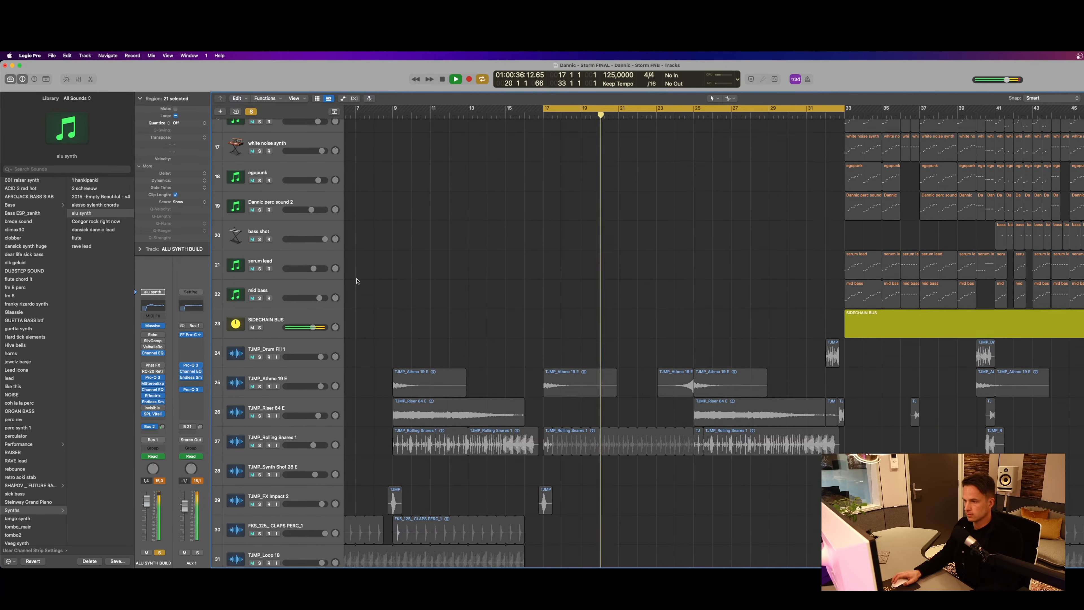
{"action": "scroll", "coordinate": [551, 386], "scroll_direction": "down", "scroll_amount": 6}
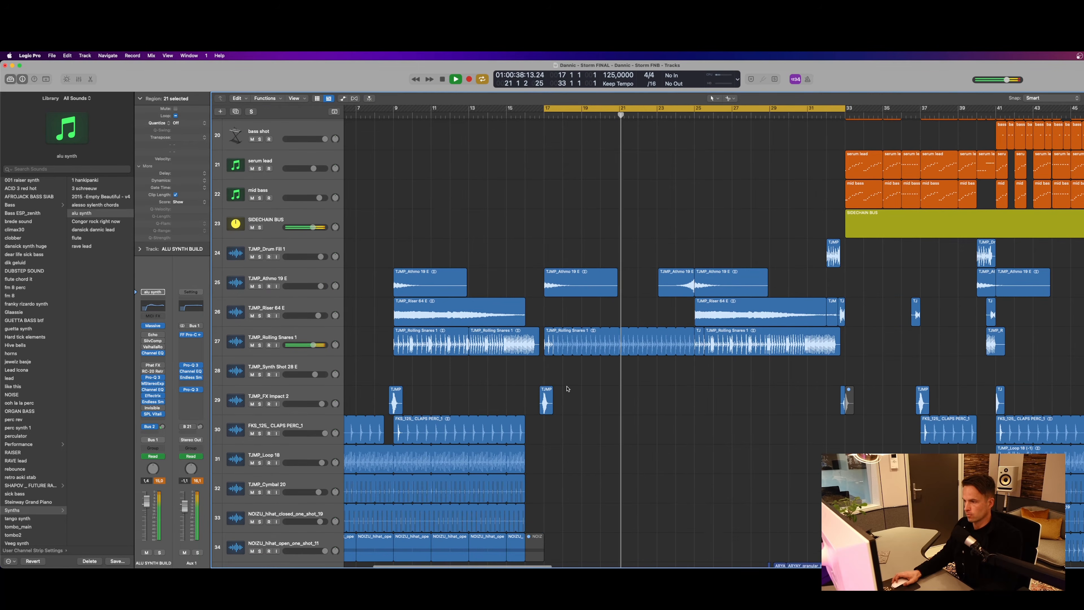
{"action": "scroll", "coordinate": [551, 386], "scroll_direction": "down", "scroll_amount": 5}
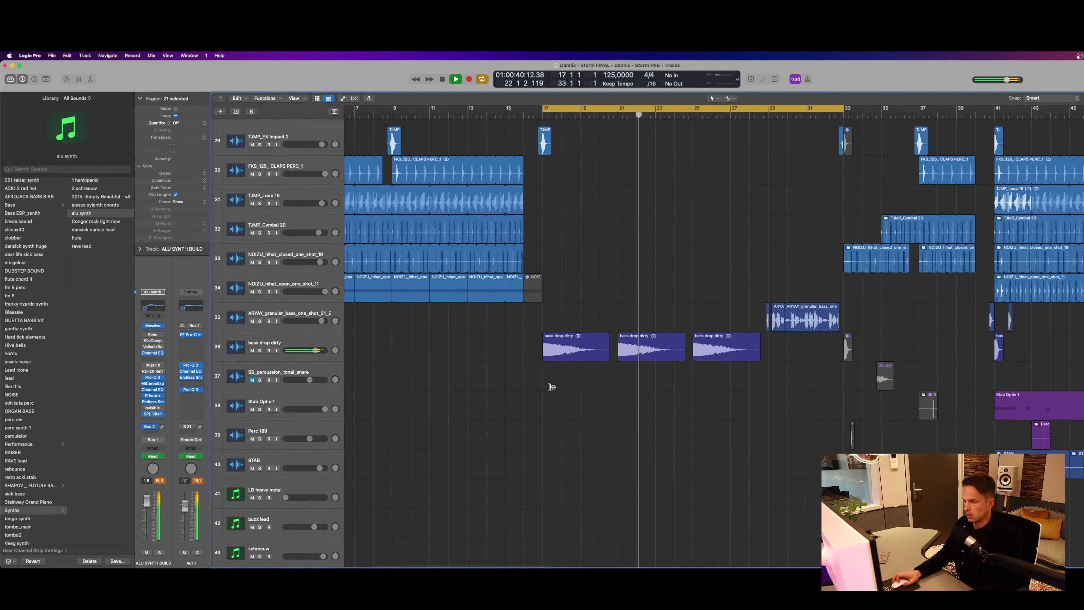
{"action": "scroll", "coordinate": [552, 386], "scroll_direction": "down", "scroll_amount": 8}
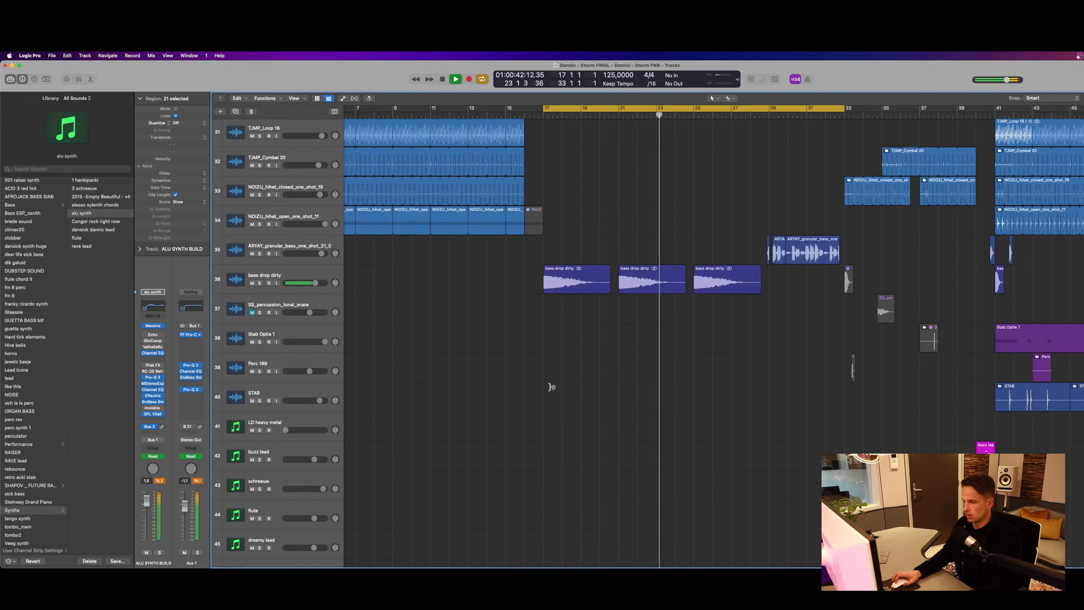
{"action": "scroll", "coordinate": [551, 386], "scroll_direction": "down", "scroll_amount": 2}
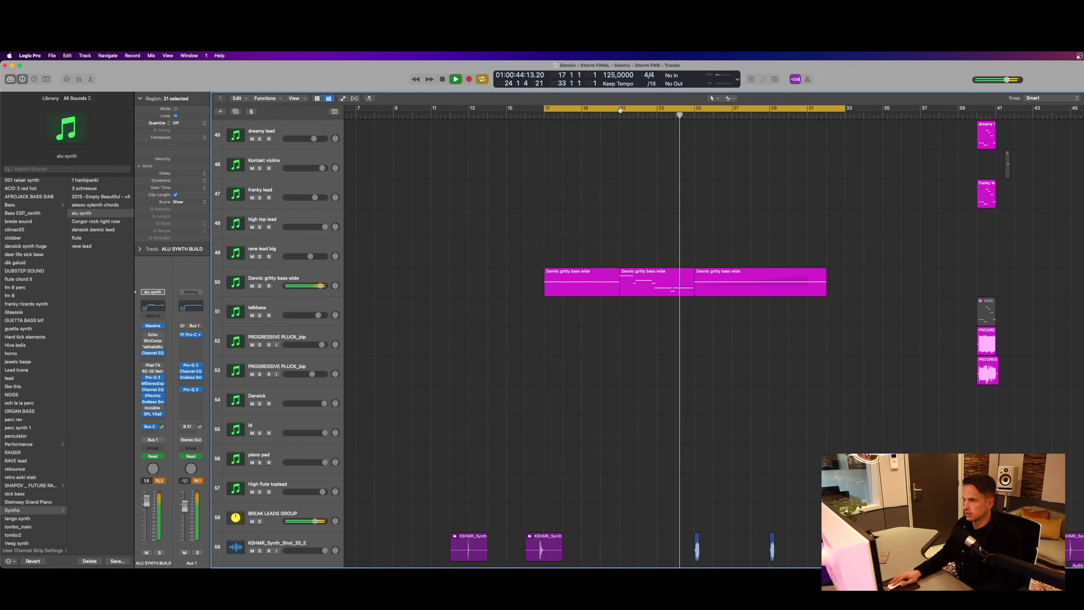
{"action": "left_click", "coordinate": [620, 110]}
{"action": "key", "text": "space"}
{"action": "left_click_drag", "start_coordinate": [842, 110], "coordinate": [690, 110]}
{"action": "left_click", "coordinate": [268, 281]}
{"action": "left_click", "coordinate": [259, 286]}
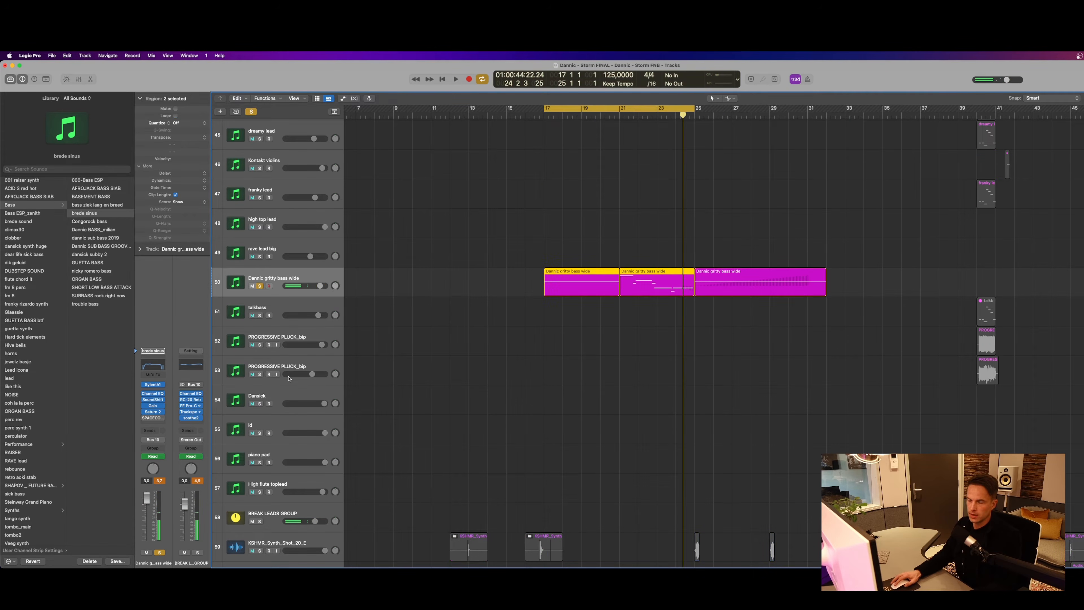
{"action": "key", "text": "space"}
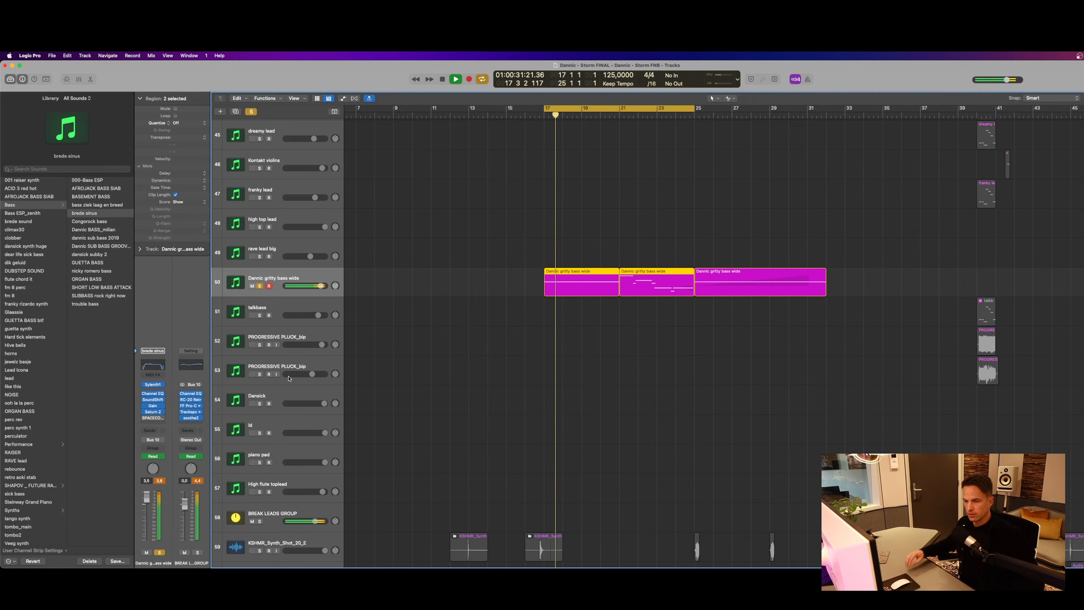
Raise the Band 1 Presence to +24 dB in the gritty bass track's Saturn 2 plug-in, and close it
{"action": "left_click", "coordinate": [153, 411]}
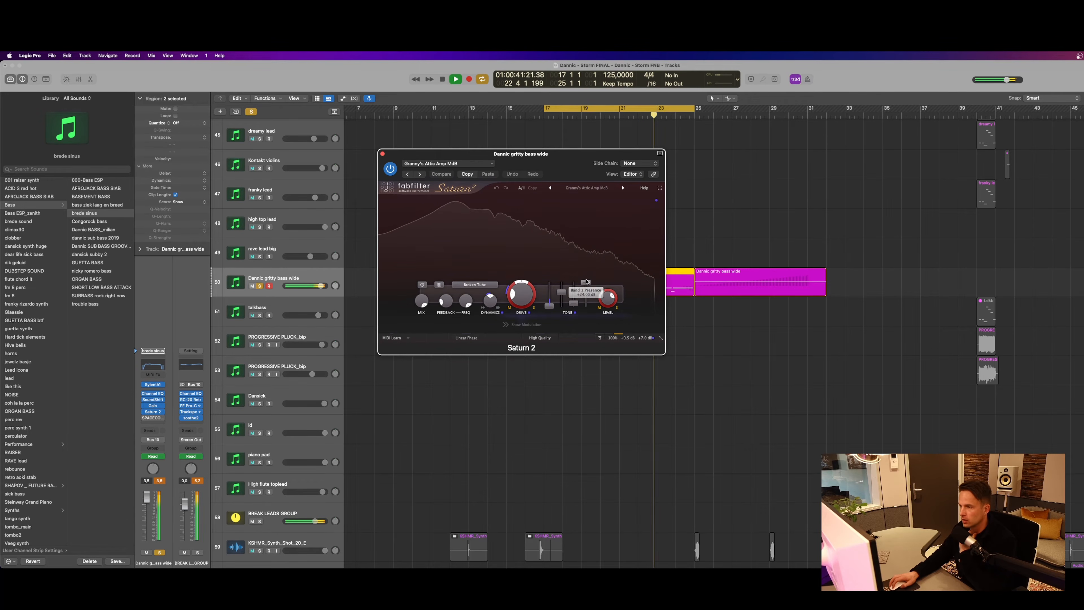
{"action": "left_click_drag", "start_coordinate": [586, 284], "coordinate": [600, 233]}
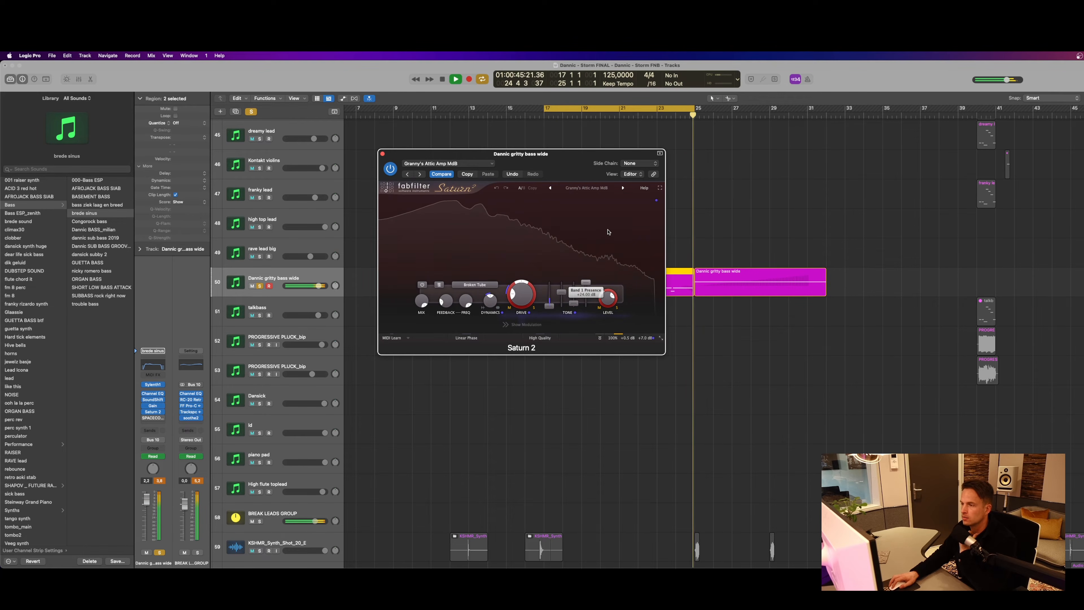
{"action": "left_click", "coordinate": [382, 154]}
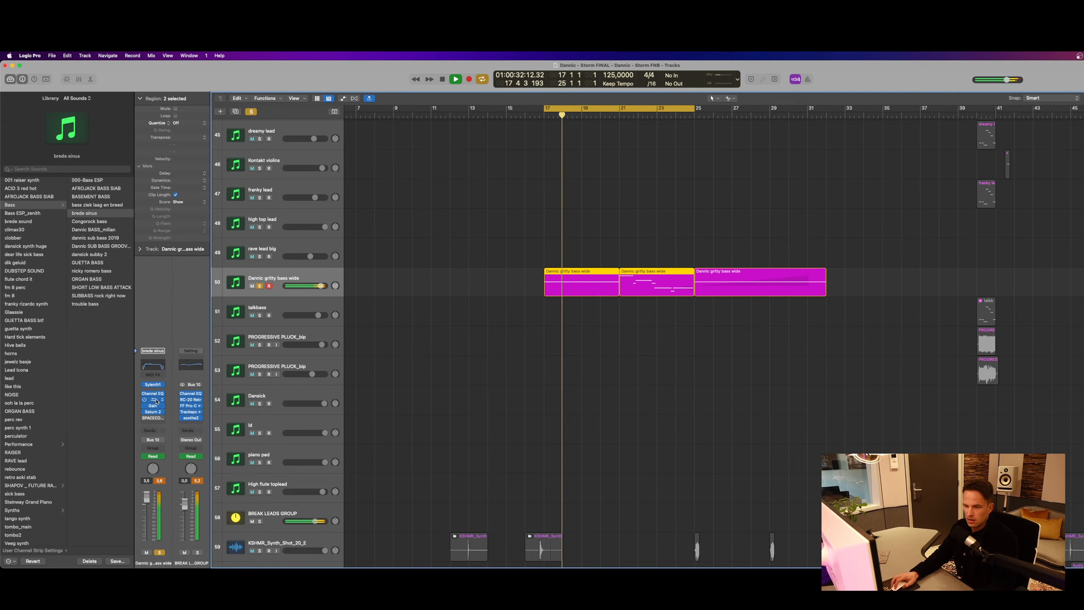
Set the cycle range to bars 21 to 25 and view the middle gritty bass region's notes in the Piano Roll
{"action": "left_click", "coordinate": [624, 108]}
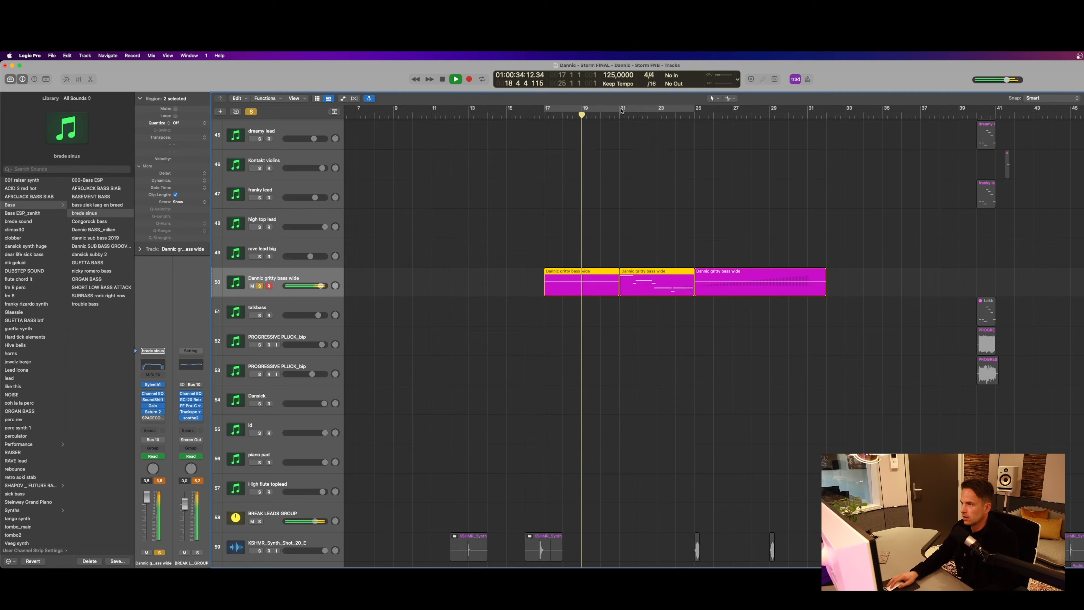
{"action": "left_click_drag", "start_coordinate": [622, 108], "coordinate": [697, 108]}
{"action": "double_click", "coordinate": [656, 293]}
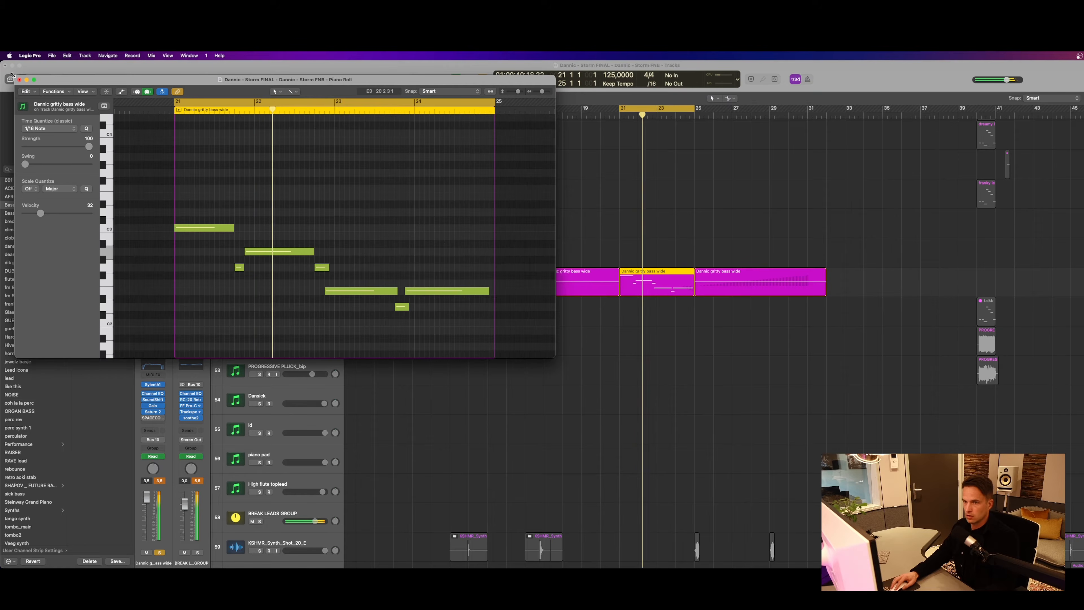
{"action": "left_click", "coordinate": [19, 80]}
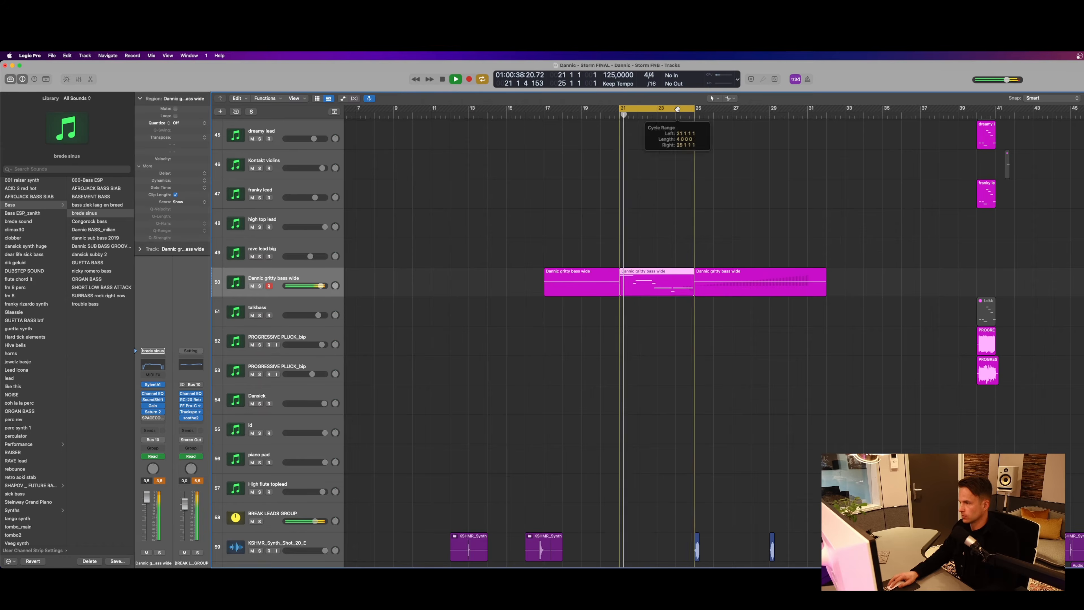
Select the VOX_KYE megaphone vocal one-shot track and set the cycle range to bars 24 to 27
{"action": "scroll", "coordinate": [755, 284], "scroll_direction": "down", "scroll_amount": 3}
{"action": "scroll", "coordinate": [755, 284], "scroll_direction": "right", "scroll_amount": 5}
{"action": "scroll", "coordinate": [751, 284], "scroll_direction": "down", "scroll_amount": 2}
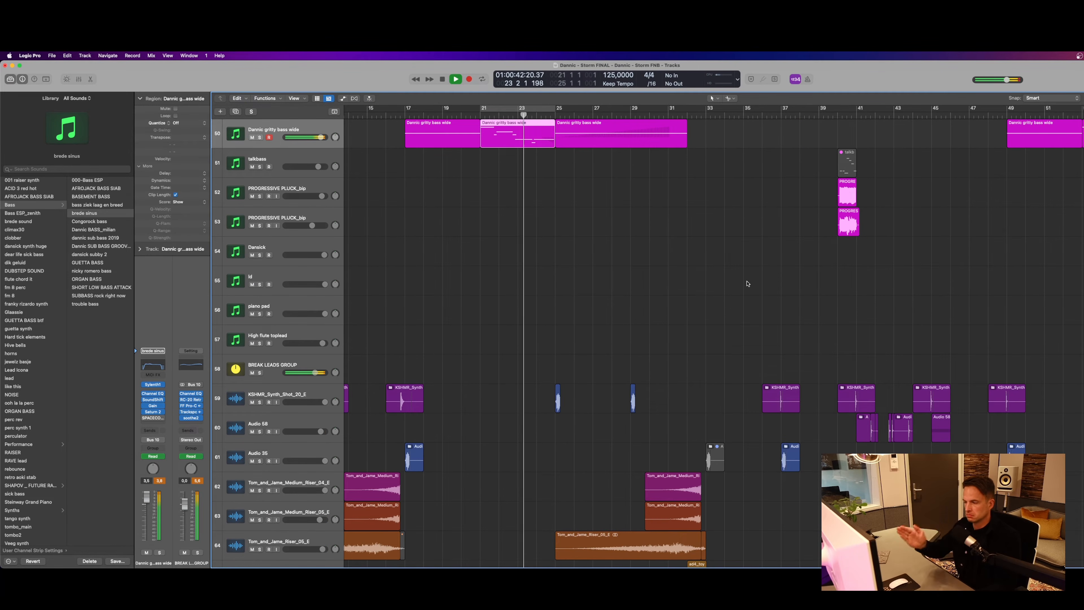
{"action": "scroll", "coordinate": [738, 291], "scroll_direction": "down", "scroll_amount": 1}
{"action": "scroll", "coordinate": [734, 291], "scroll_direction": "down", "scroll_amount": 10}
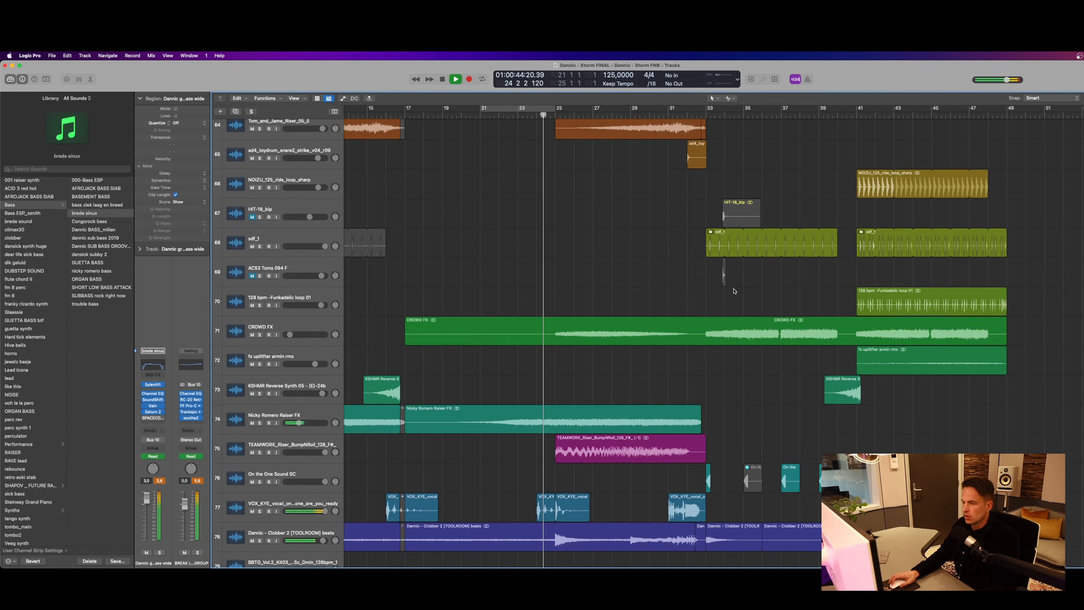
{"action": "left_click", "coordinate": [260, 330]}
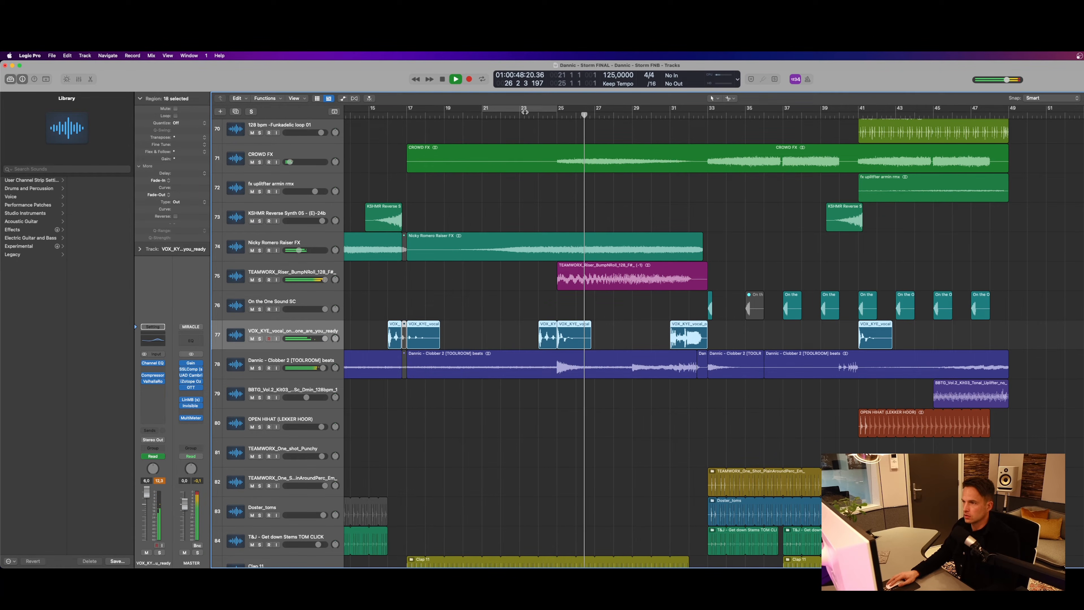
{"action": "left_click_drag", "start_coordinate": [539, 113], "coordinate": [597, 114]}
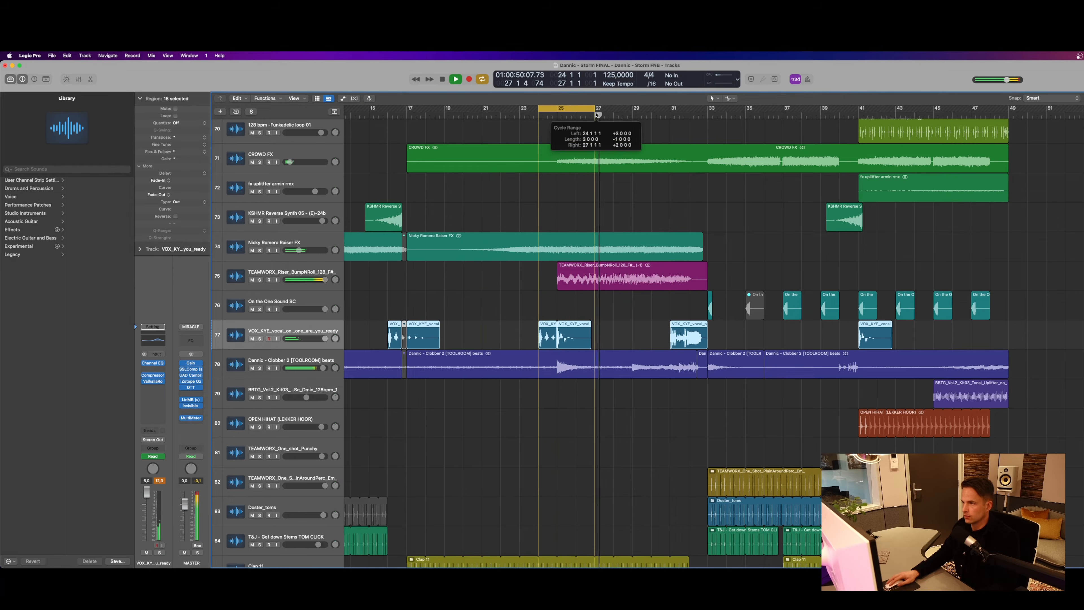
Play the VOX_KYE vocal track soloed, stop playback, and open its Channel EQ for a look before closing it
{"action": "left_click", "coordinate": [259, 339]}
{"action": "key", "text": "space"}
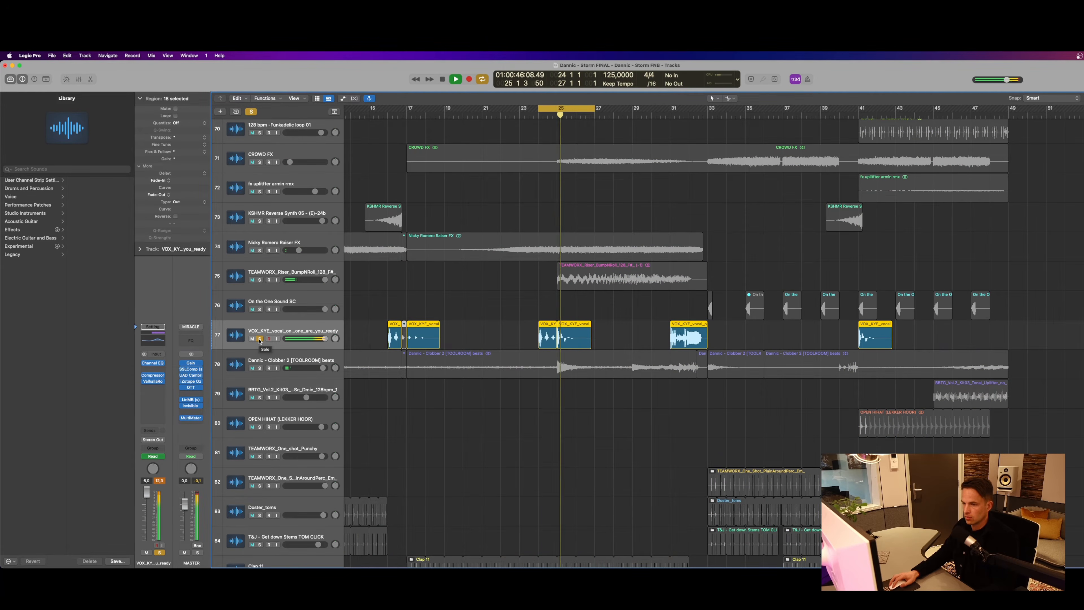
{"action": "key", "text": "space"}
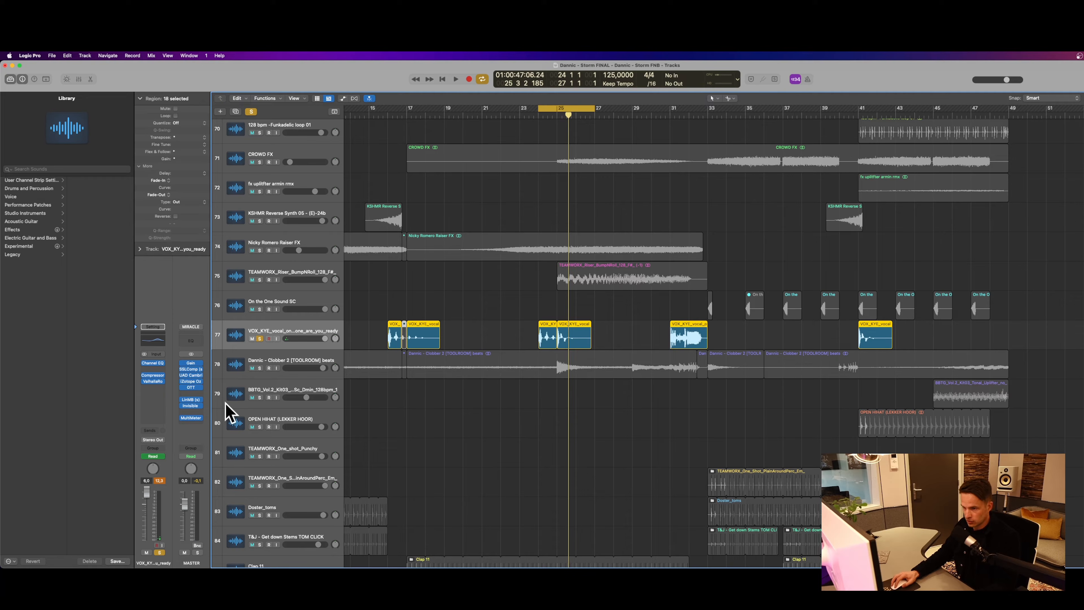
{"action": "left_click", "coordinate": [155, 364]}
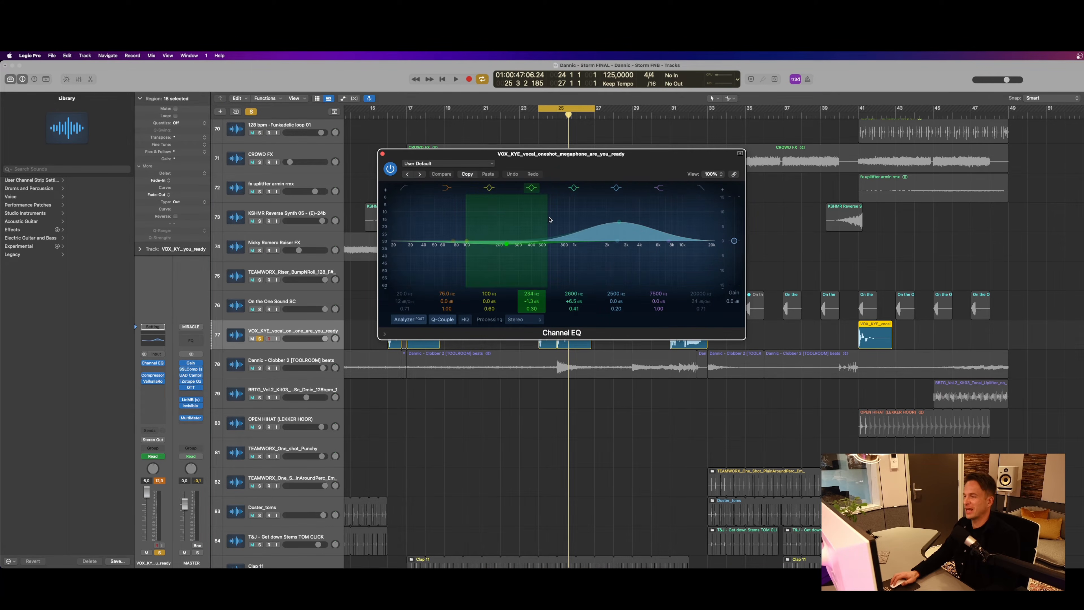
{"action": "left_click", "coordinate": [382, 153]}
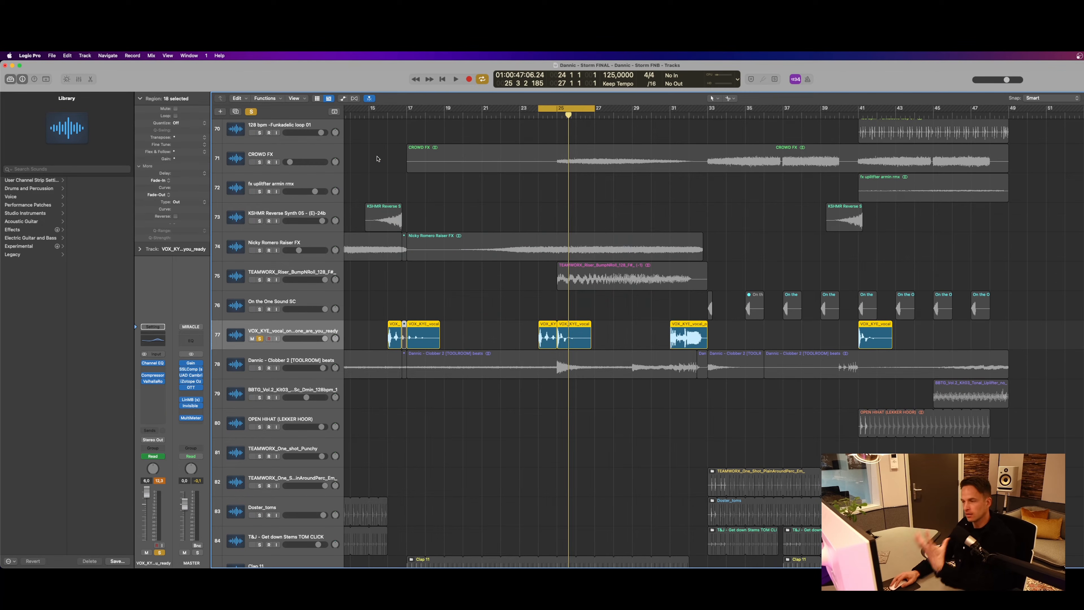
Clear all solos and play the full mix from bar 24 with the cycle turned off
{"action": "left_click", "coordinate": [251, 113]}
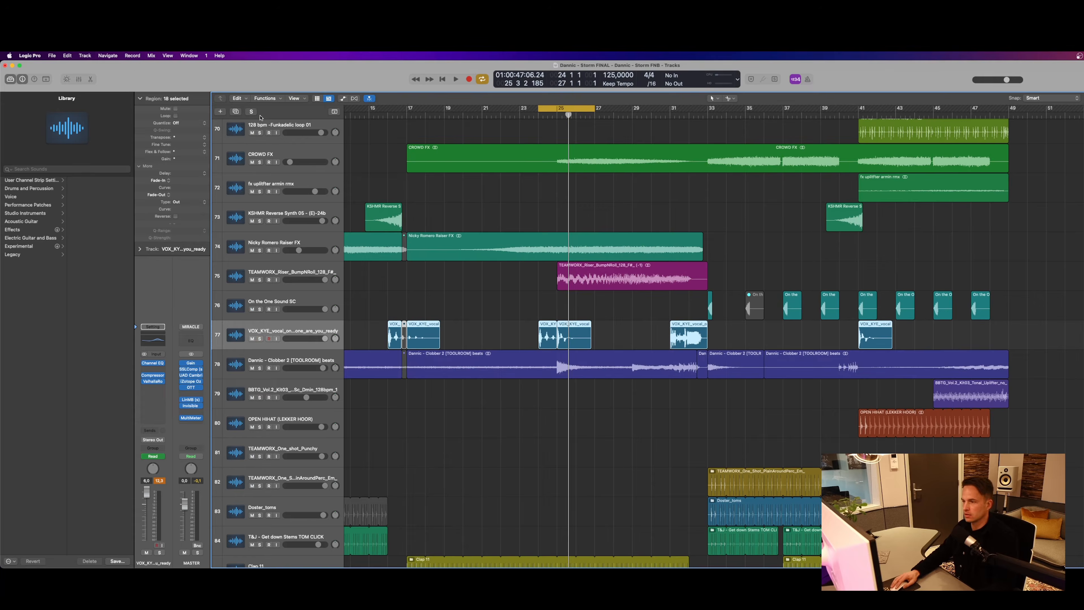
{"action": "key", "text": "space"}
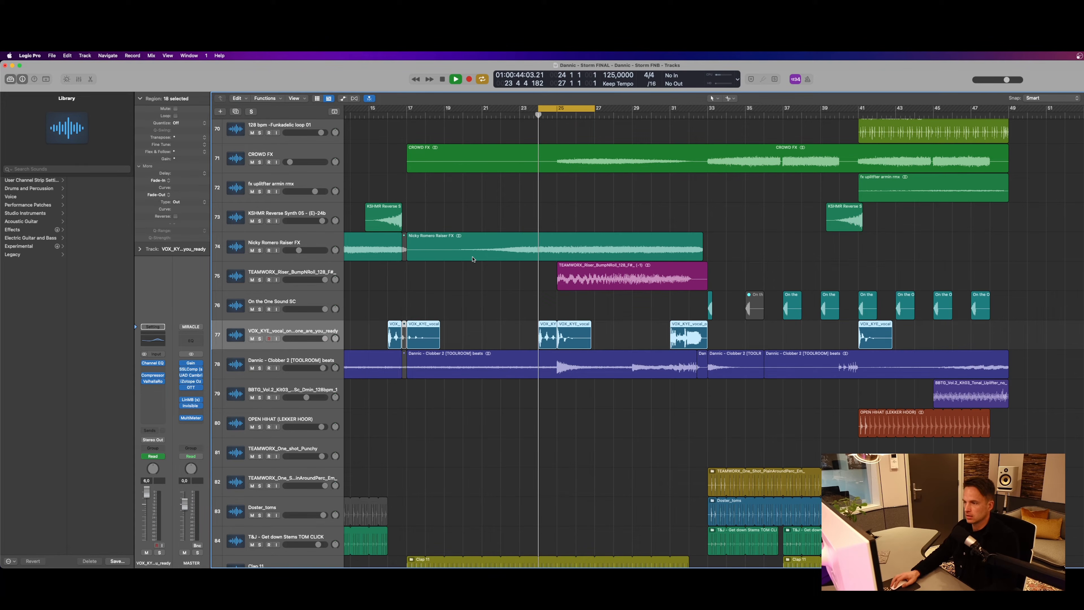
{"action": "key", "text": "c"}
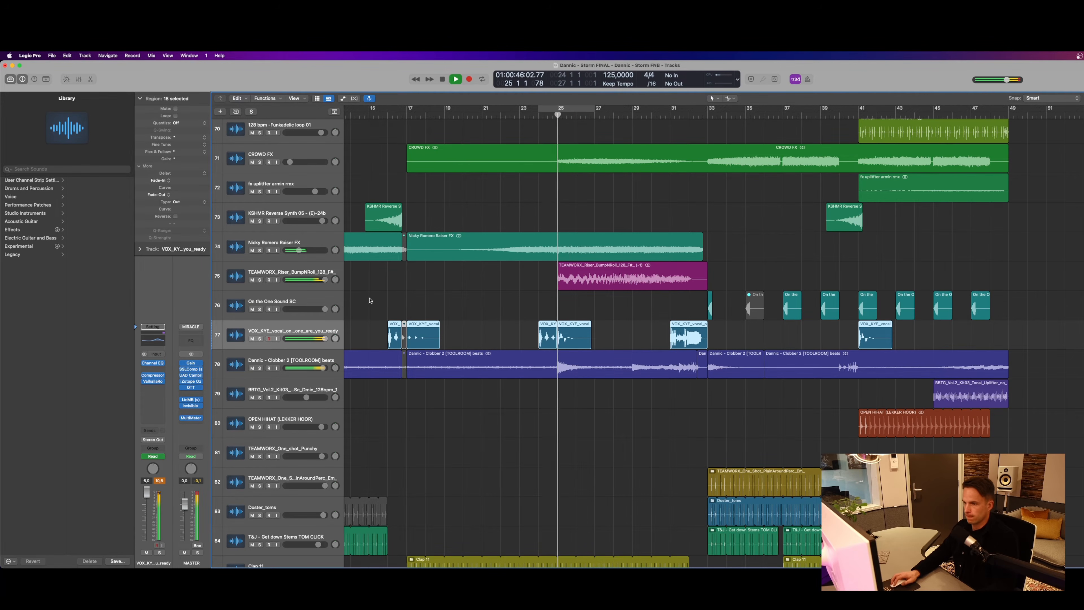
Solo the TEAMWORX riser track briefly during playback, then unsolo it and deselect its region
{"action": "left_click", "coordinate": [260, 283]}
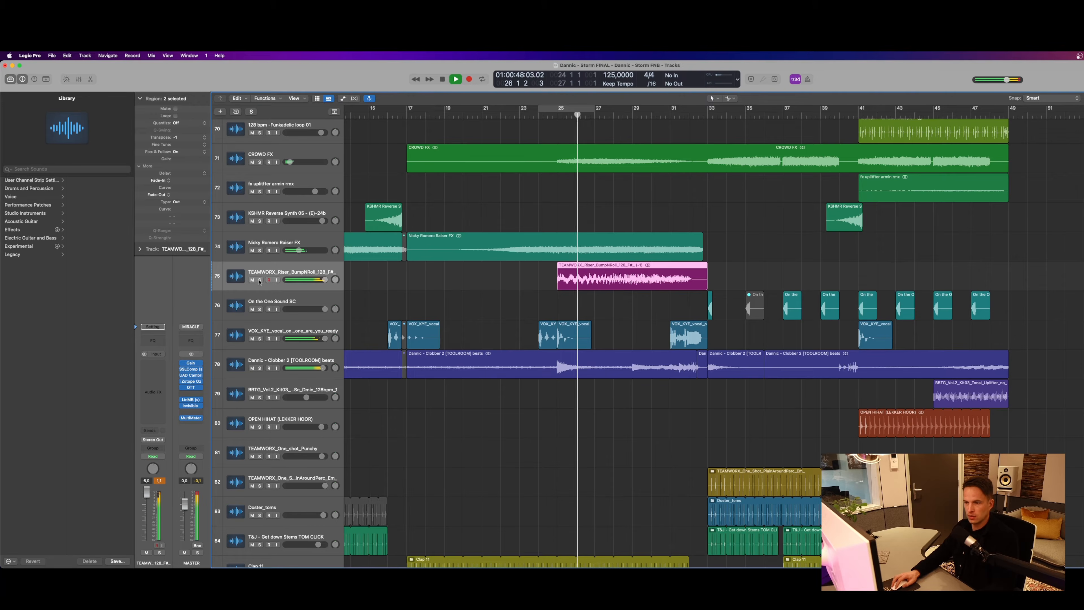
{"action": "left_click", "coordinate": [259, 280]}
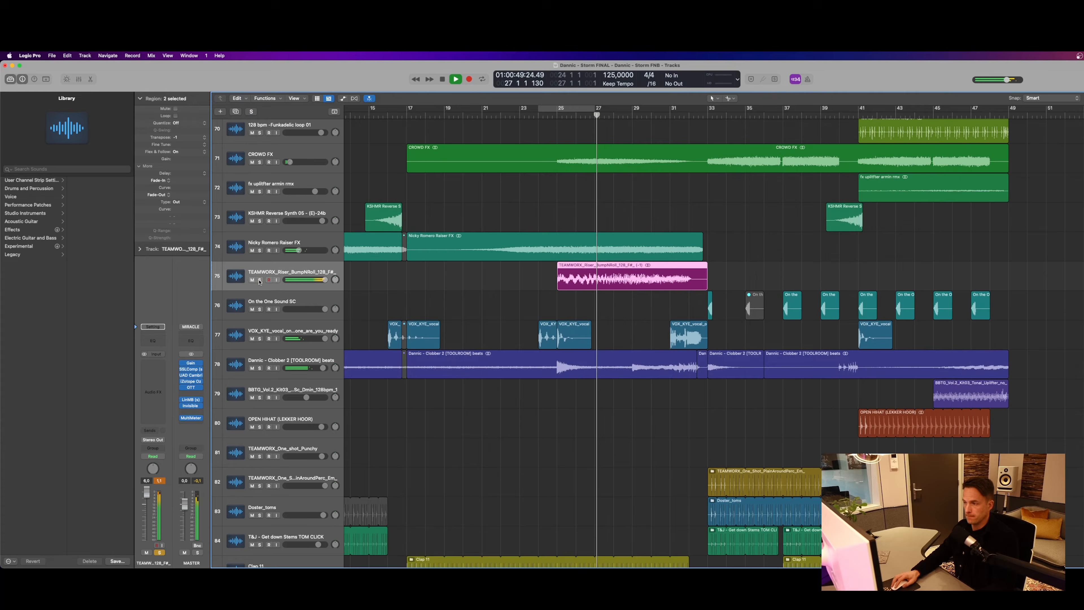
{"action": "left_click", "coordinate": [260, 280]}
{"action": "left_click", "coordinate": [527, 278]}
Look over the remaining tracks down to MASTER while the build plays into the drop, and stop playback
{"action": "scroll", "coordinate": [522, 283], "scroll_direction": "down", "scroll_amount": 3}
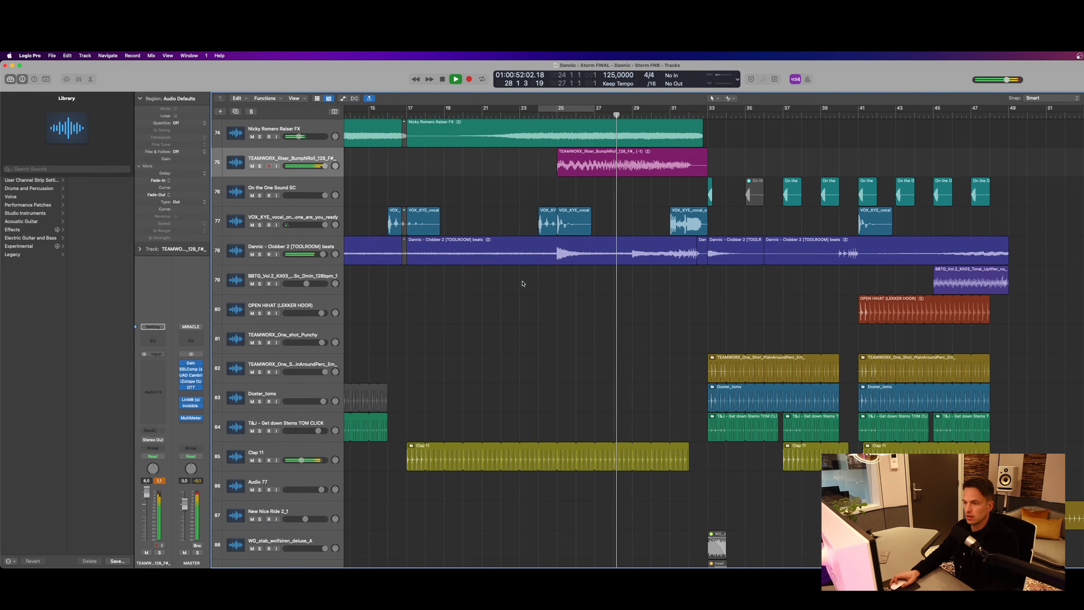
{"action": "scroll", "coordinate": [523, 283], "scroll_direction": "down", "scroll_amount": 10}
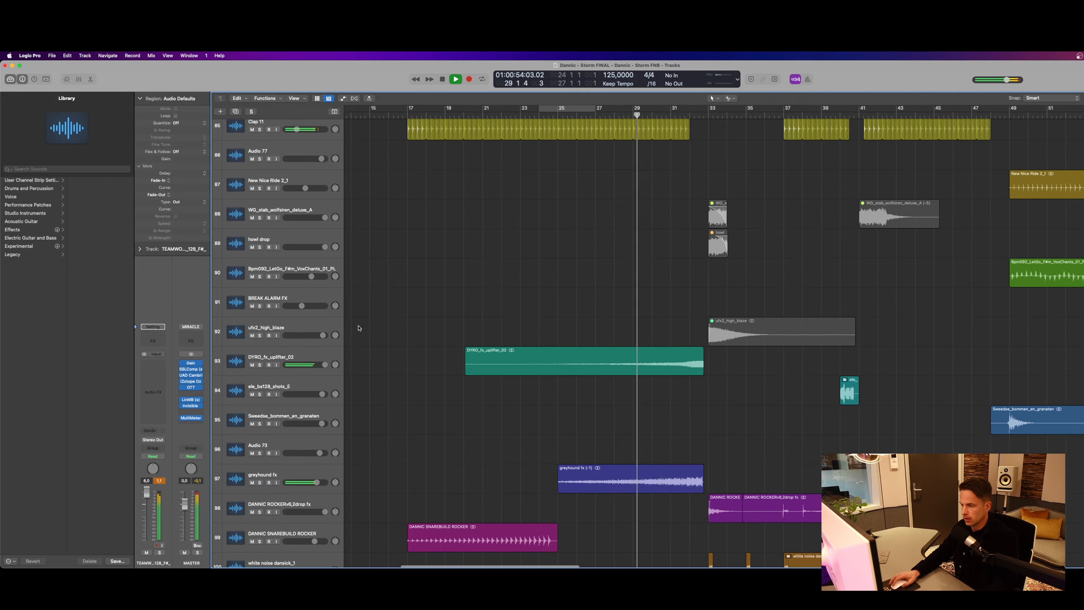
{"action": "scroll", "coordinate": [362, 324], "scroll_direction": "down", "scroll_amount": 4}
{"action": "scroll", "coordinate": [481, 395], "scroll_direction": "down", "scroll_amount": 4}
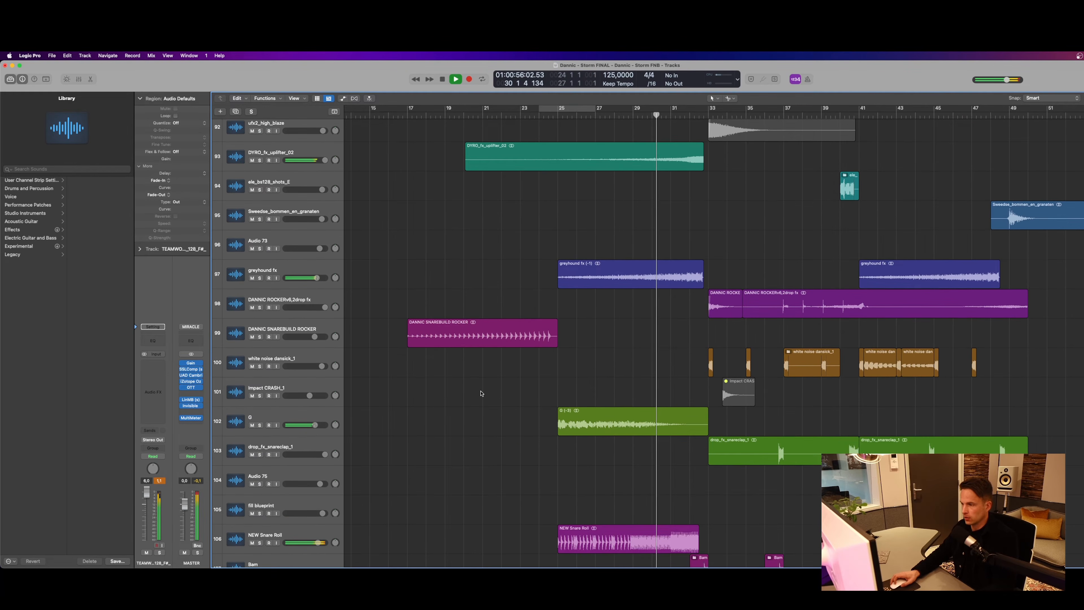
{"action": "scroll", "coordinate": [481, 395], "scroll_direction": "down", "scroll_amount": 2}
{"action": "scroll", "coordinate": [469, 363], "scroll_direction": "down", "scroll_amount": 3}
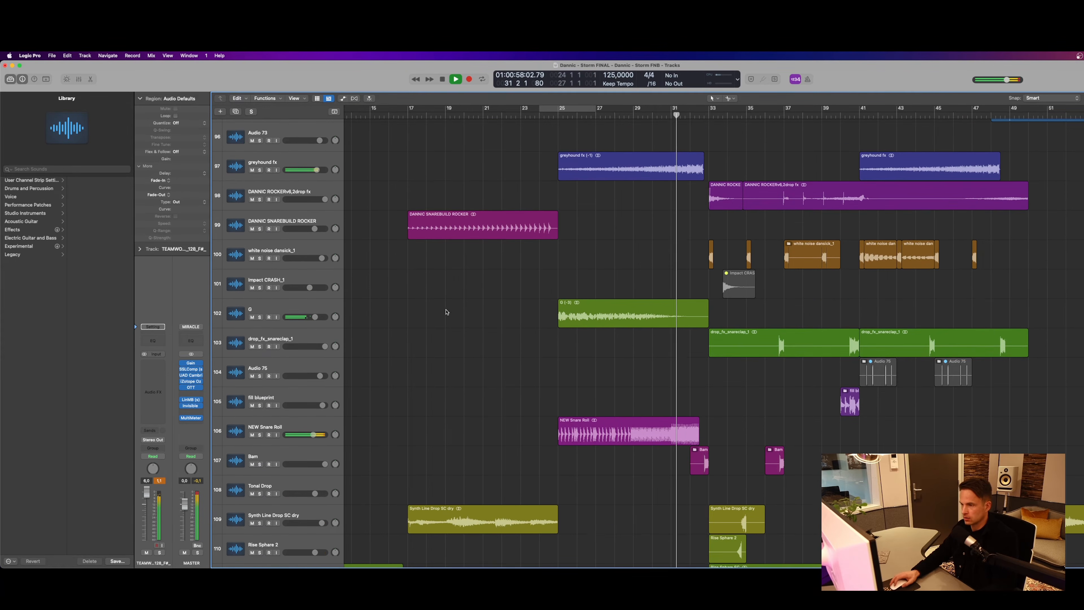
{"action": "scroll", "coordinate": [469, 314], "scroll_direction": "down", "scroll_amount": 4}
{"action": "scroll", "coordinate": [529, 384], "scroll_direction": "down", "scroll_amount": 3}
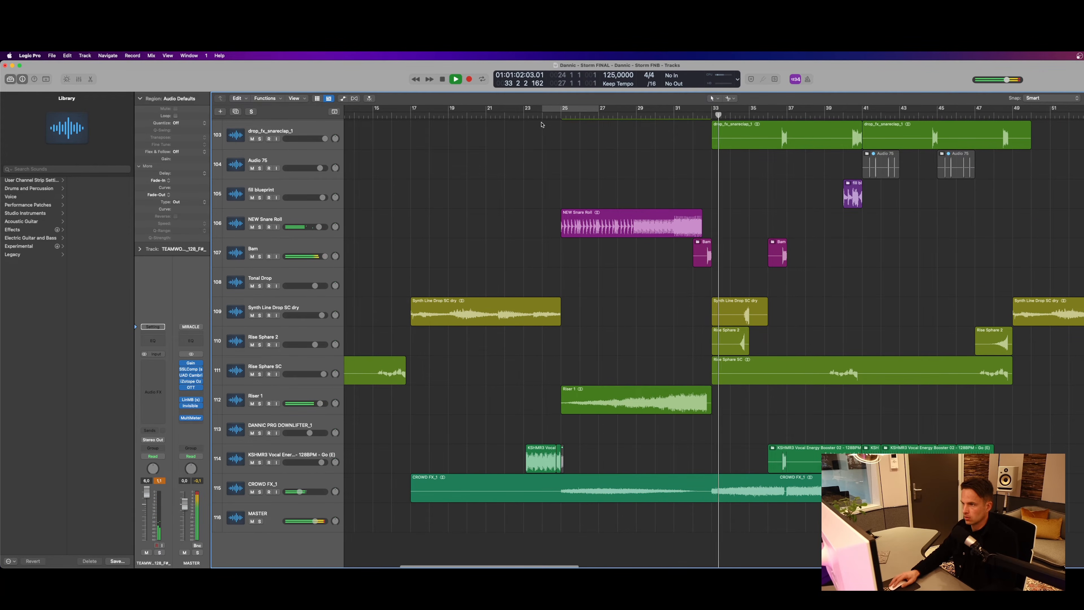
{"action": "key", "text": "space"}
Replay the end of the build, select the Synth Line Drop SC dry region, and set the cycle range to bars 17 to 25
{"action": "left_click", "coordinate": [514, 116]}
{"action": "key", "text": "space"}
{"action": "left_click", "coordinate": [552, 115]}
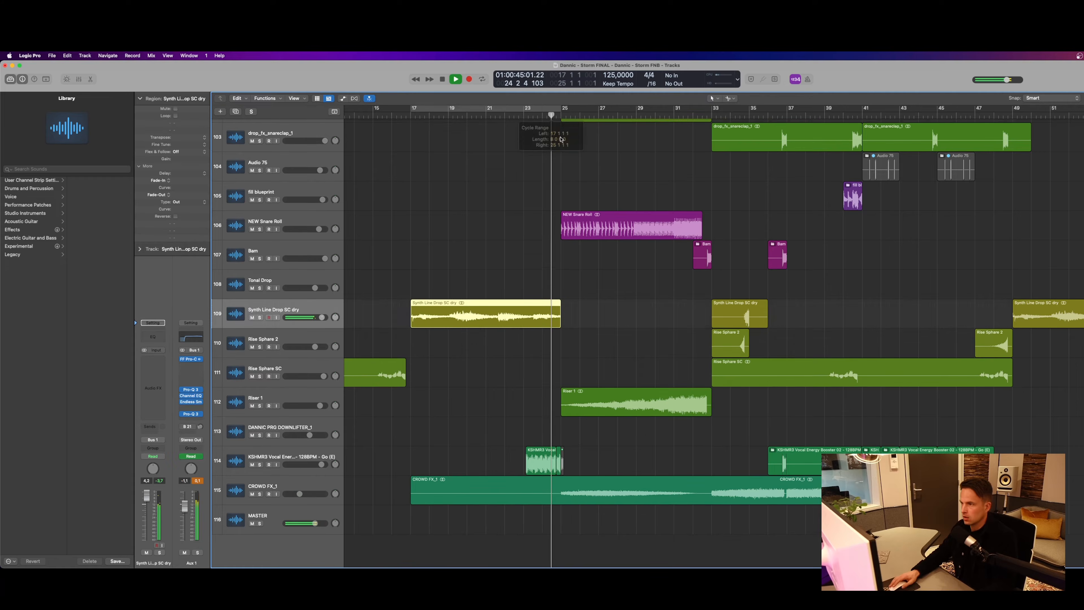
{"action": "key", "text": "space"}
Return to the first tracks and start playback from about bar 31, just before the drop
{"action": "scroll", "coordinate": [619, 268], "scroll_direction": "up", "scroll_amount": 10}
{"action": "scroll", "coordinate": [692, 292], "scroll_direction": "up", "scroll_amount": 10}
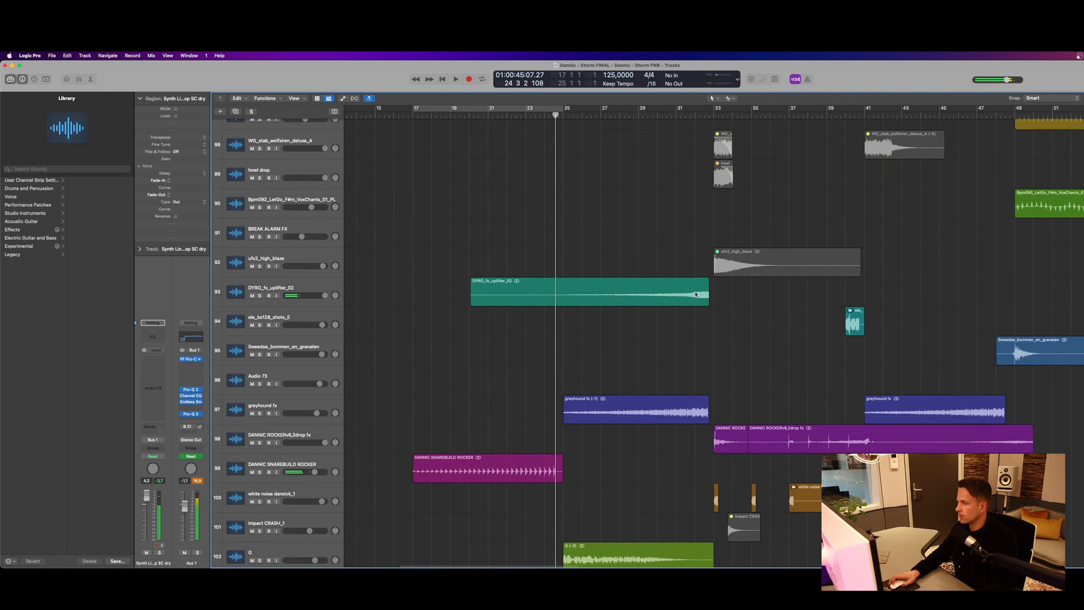
{"action": "scroll", "coordinate": [696, 295], "scroll_direction": "up", "scroll_amount": 10}
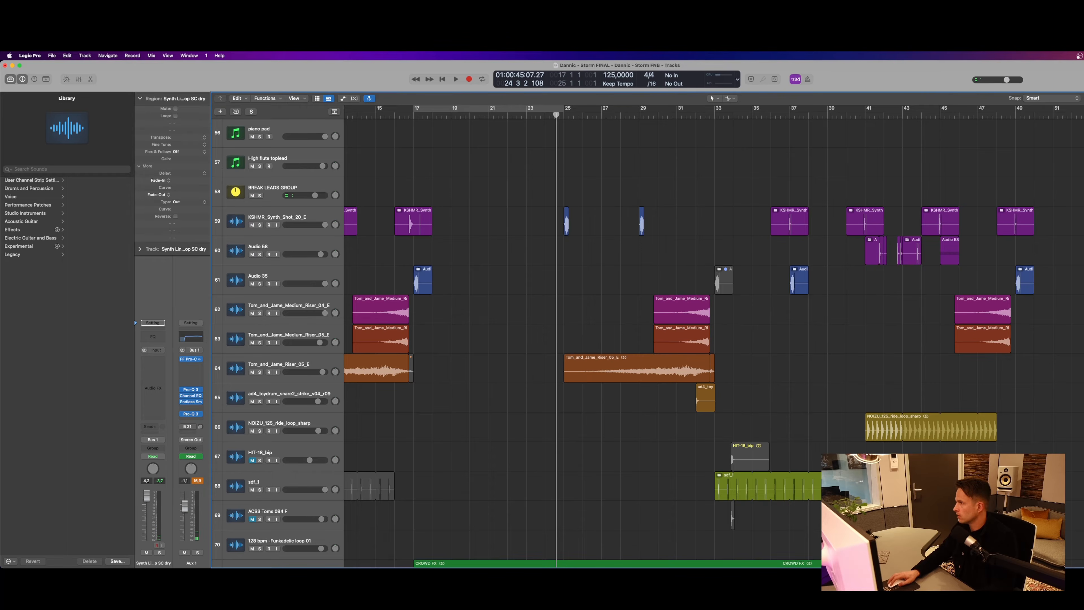
{"action": "key", "text": "super+Up"}
{"action": "key", "text": "super+Up"}
{"action": "key", "text": "super+Up"}
{"action": "key", "text": "super+Up"}
{"action": "key", "text": "super+Up"}
{"action": "scroll", "coordinate": [660, 264], "scroll_direction": "right", "scroll_amount": 4}
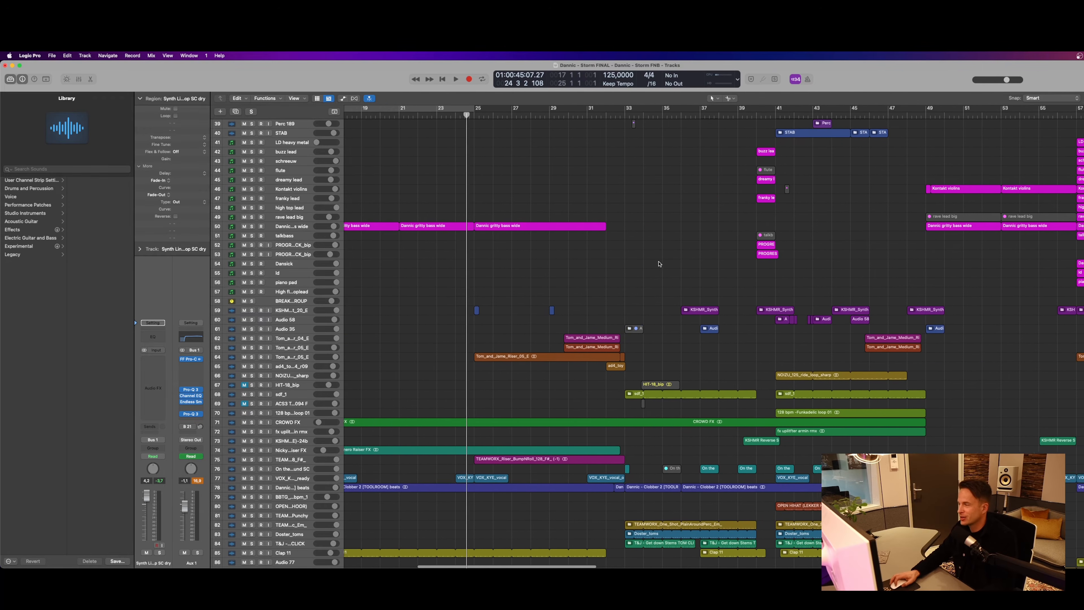
{"action": "scroll", "coordinate": [659, 264], "scroll_direction": "right", "scroll_amount": 8}
{"action": "scroll", "coordinate": [664, 231], "scroll_direction": "up", "scroll_amount": 5}
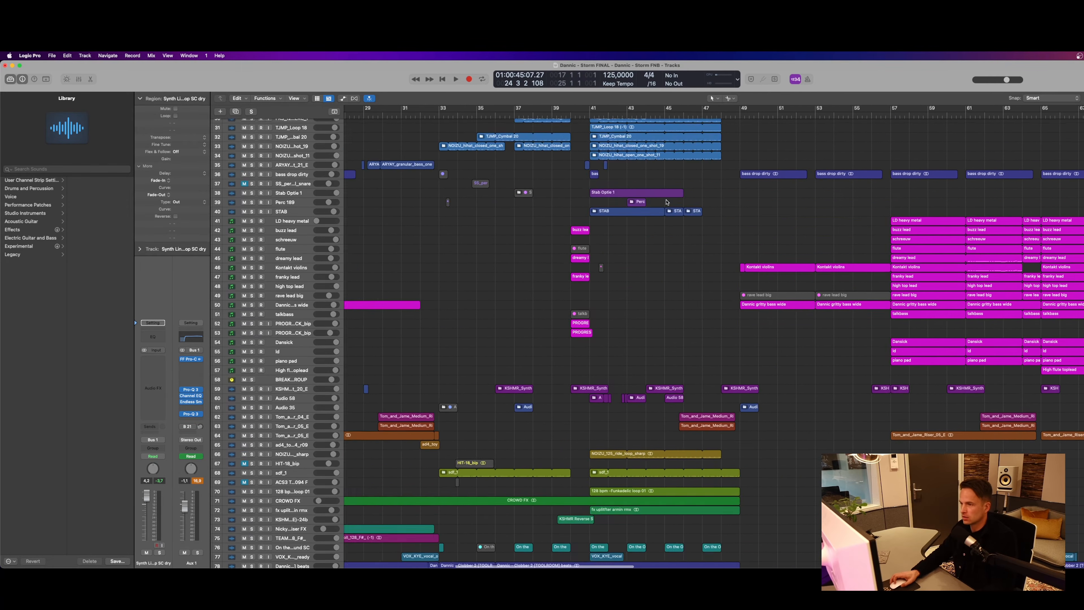
{"action": "scroll", "coordinate": [667, 202], "scroll_direction": "up", "scroll_amount": 15}
{"action": "scroll", "coordinate": [598, 214], "scroll_direction": "left", "scroll_amount": 2}
{"action": "left_click", "coordinate": [455, 114]}
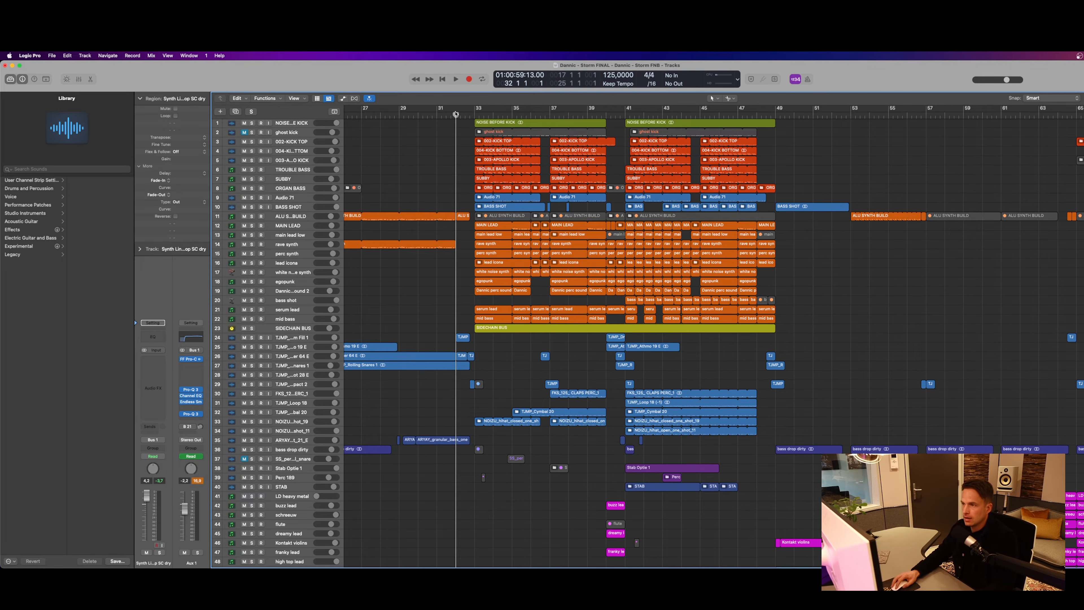
{"action": "left_click", "coordinate": [441, 114]}
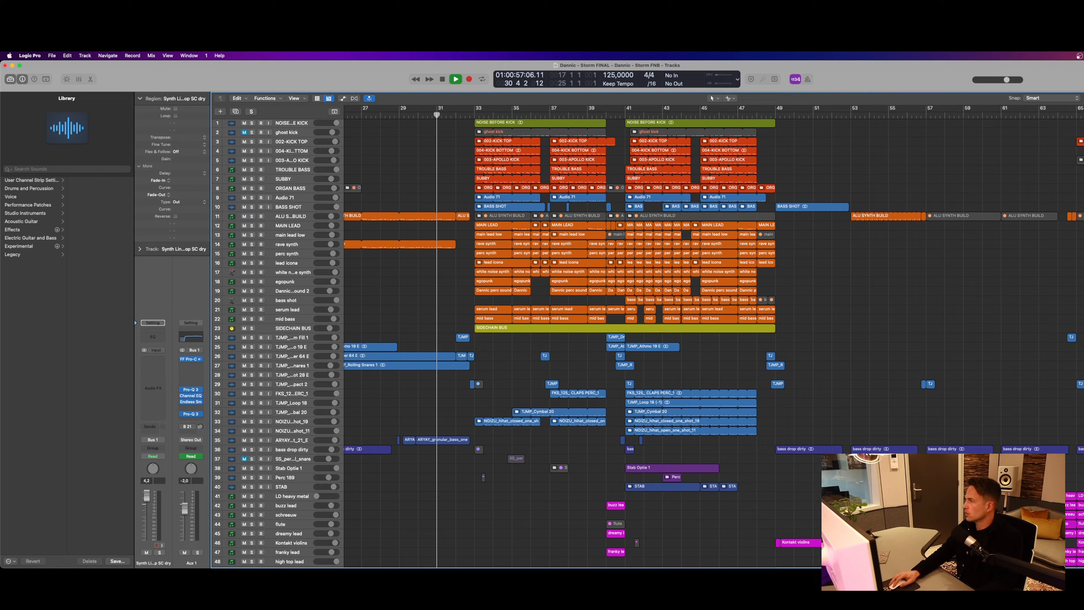
Play closely into the drop, stop playback, and set the cycle range to bars 32 to 33 around the drum fill
{"action": "key", "text": "super+Down"}
{"action": "key", "text": "super+Down"}
{"action": "key", "text": "super+Down"}
{"action": "key", "text": "super+Down"}
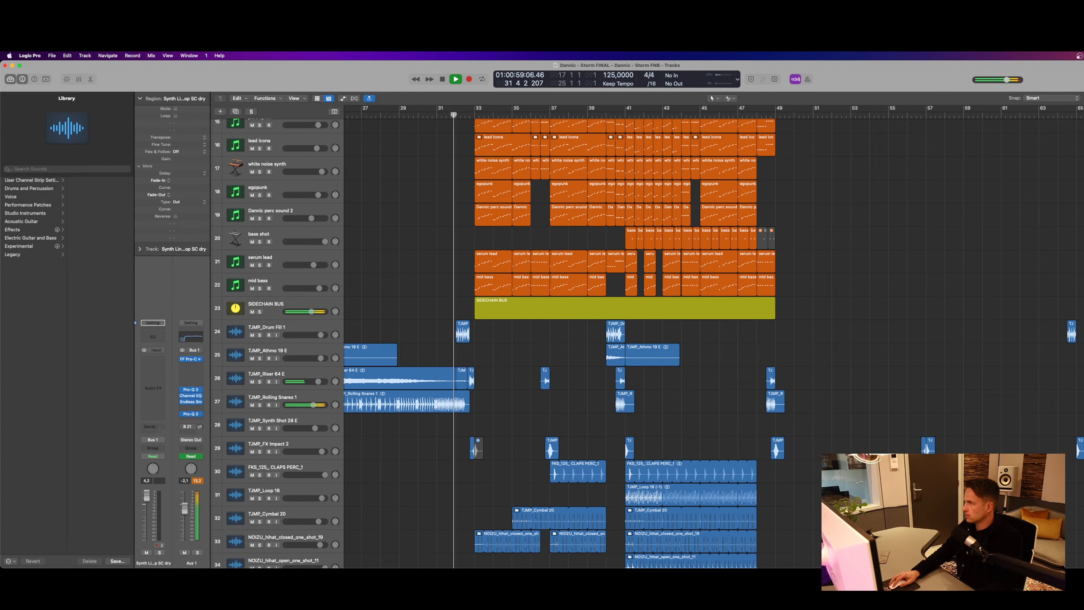
{"action": "key", "text": "super+Right"}
{"action": "key", "text": "super+Right"}
{"action": "key", "text": "super+Right"}
{"action": "key", "text": "super+Right"}
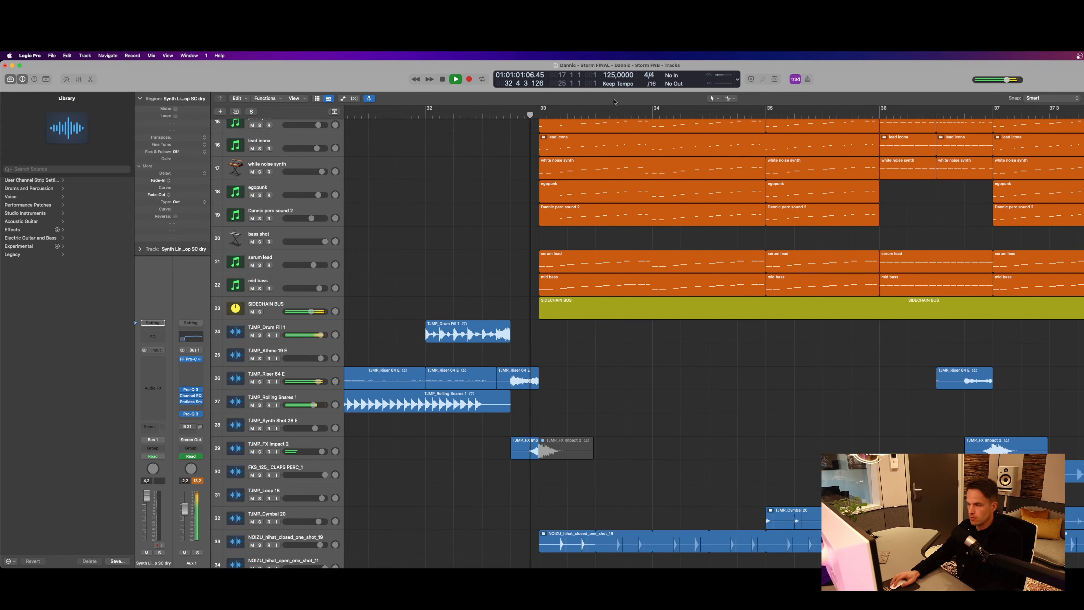
{"action": "key", "text": "space"}
{"action": "left_click_drag", "start_coordinate": [425, 110], "coordinate": [539, 110]}
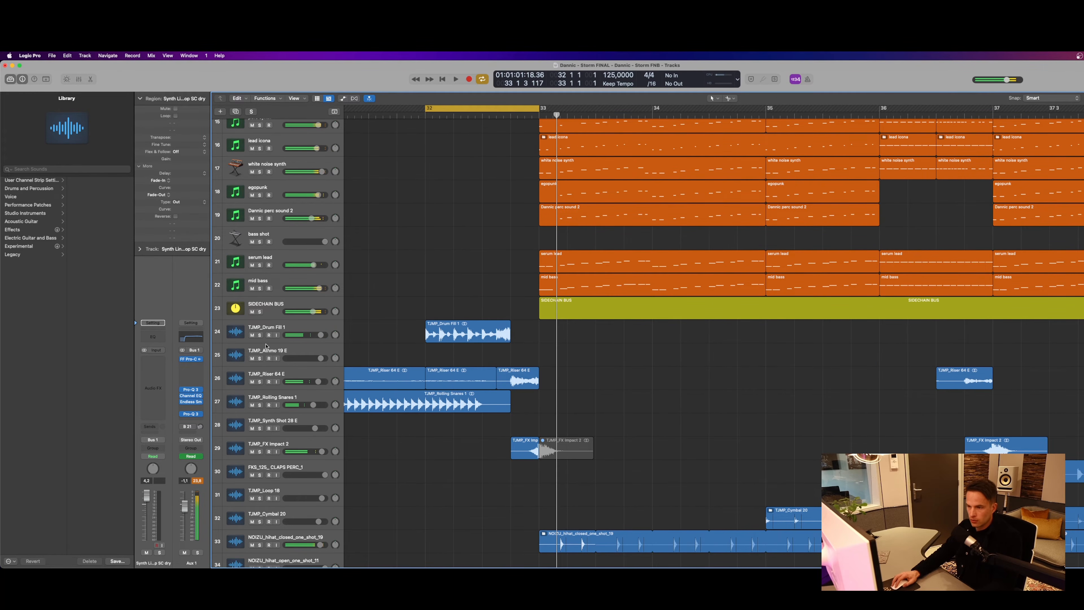
Solo tracks 24 to 30 plus the NOIZU closed and open hi-hats, select TJMP_Synth Shot 28 E, and play the loop
{"action": "left_click_drag", "start_coordinate": [258, 336], "coordinate": [257, 455]}
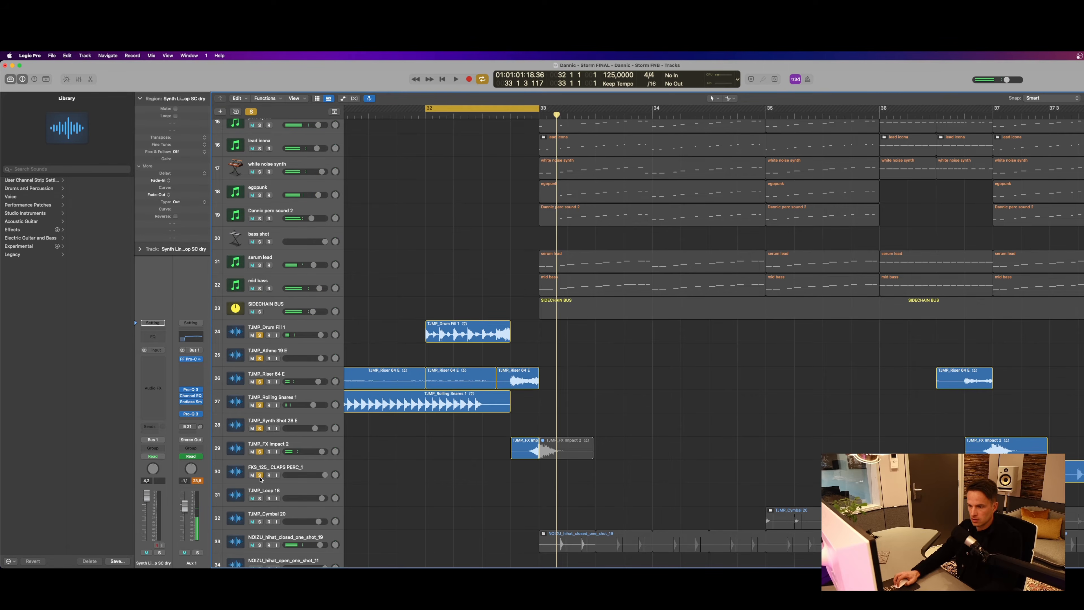
{"action": "scroll", "coordinate": [457, 344], "scroll_direction": "down", "scroll_amount": 6}
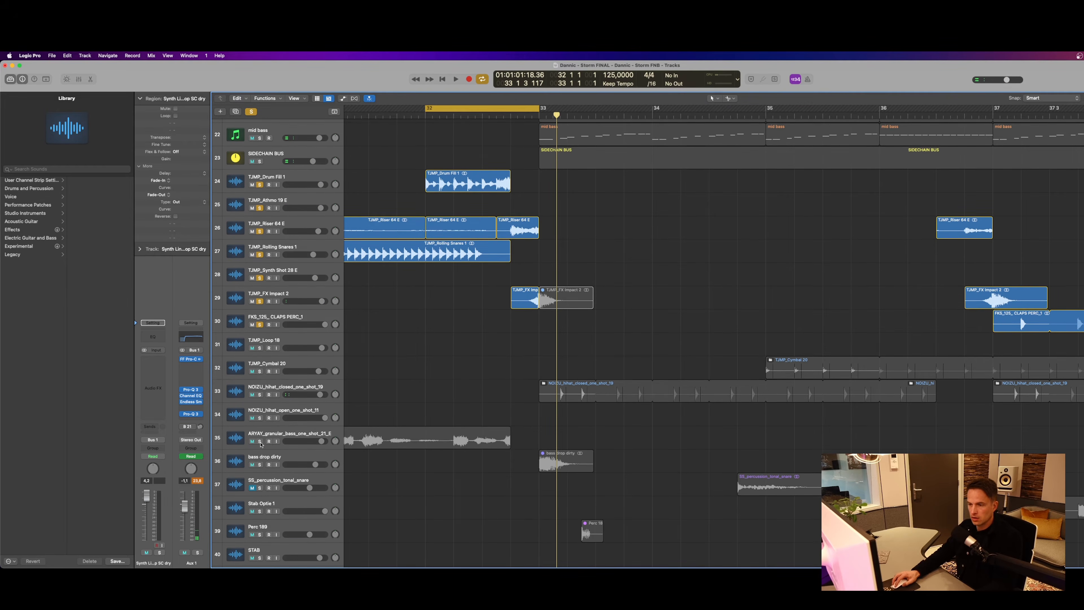
{"action": "scroll", "coordinate": [287, 408], "scroll_direction": "down", "scroll_amount": 1}
{"action": "left_click", "coordinate": [260, 391]}
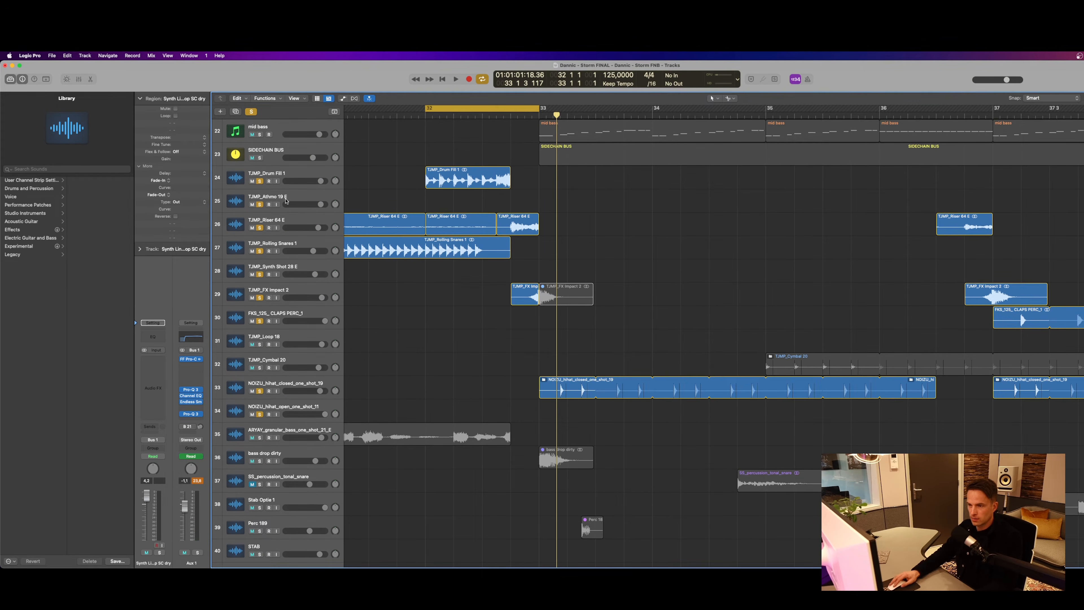
{"action": "left_click", "coordinate": [285, 274]}
{"action": "key", "text": "space"}
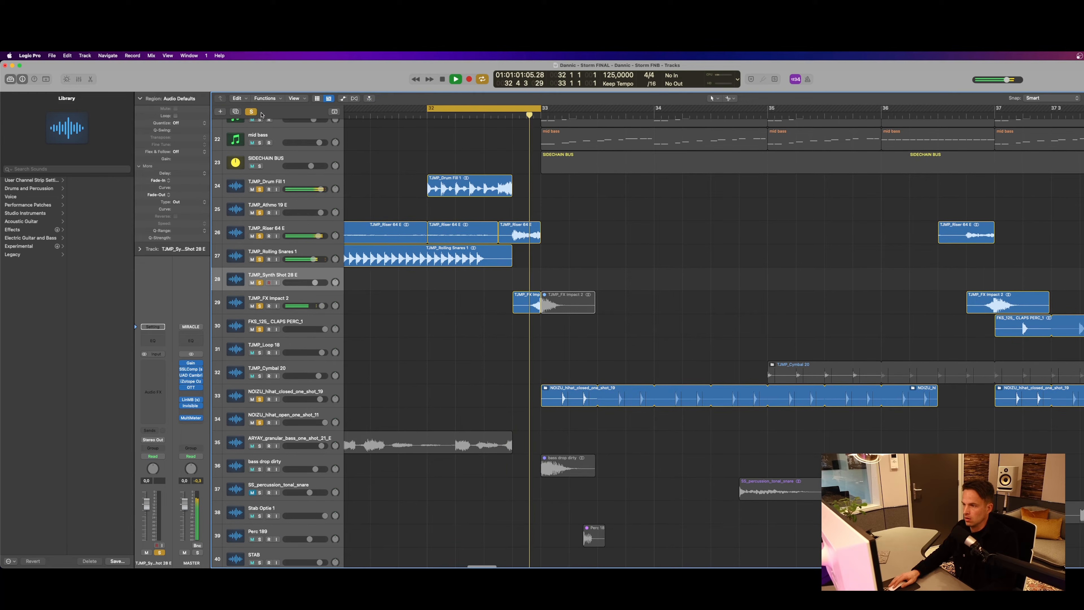
Narrow the cycle range to the last beat of bar 32 and clear all solos
{"action": "left_click", "coordinate": [520, 109]}
{"action": "left_click_drag", "start_coordinate": [517, 110], "coordinate": [539, 111]}
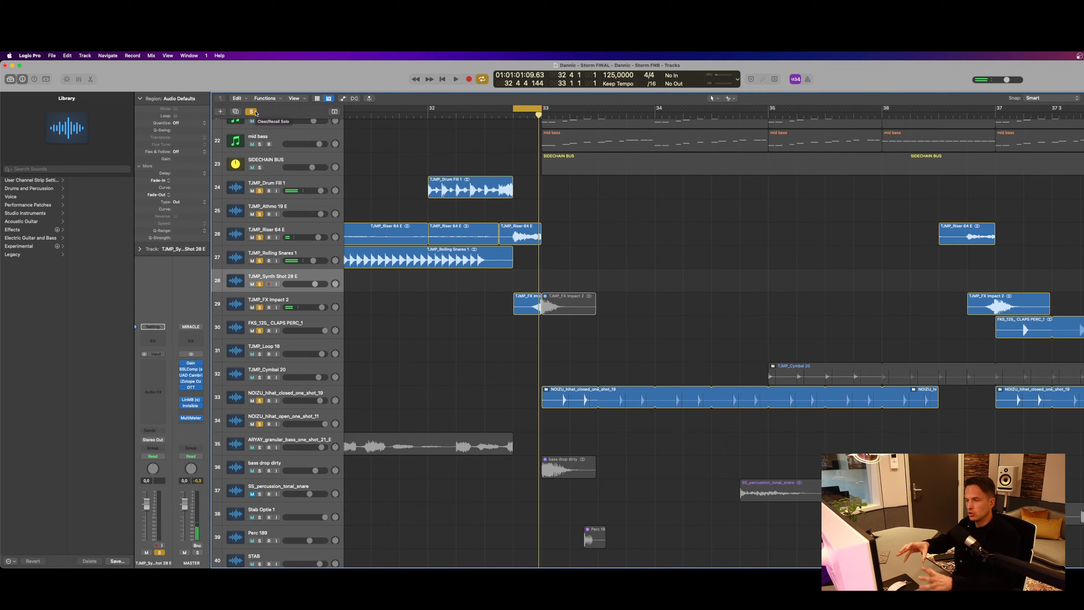
{"action": "left_click", "coordinate": [251, 112]}
{"action": "left_click", "coordinate": [522, 110]}
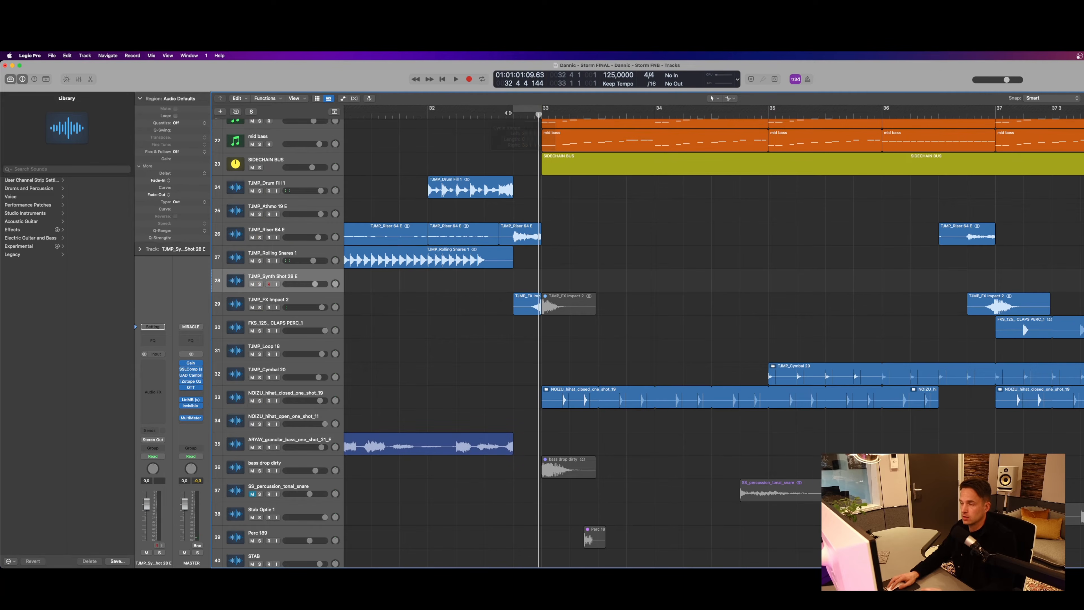
Set the cycle range to bars 32 to 36 and play the full drop while looking over its tracks, then stop
{"action": "left_click_drag", "start_coordinate": [426, 111], "coordinate": [882, 110]}
{"action": "scroll", "coordinate": [572, 410], "scroll_direction": "down", "scroll_amount": 15}
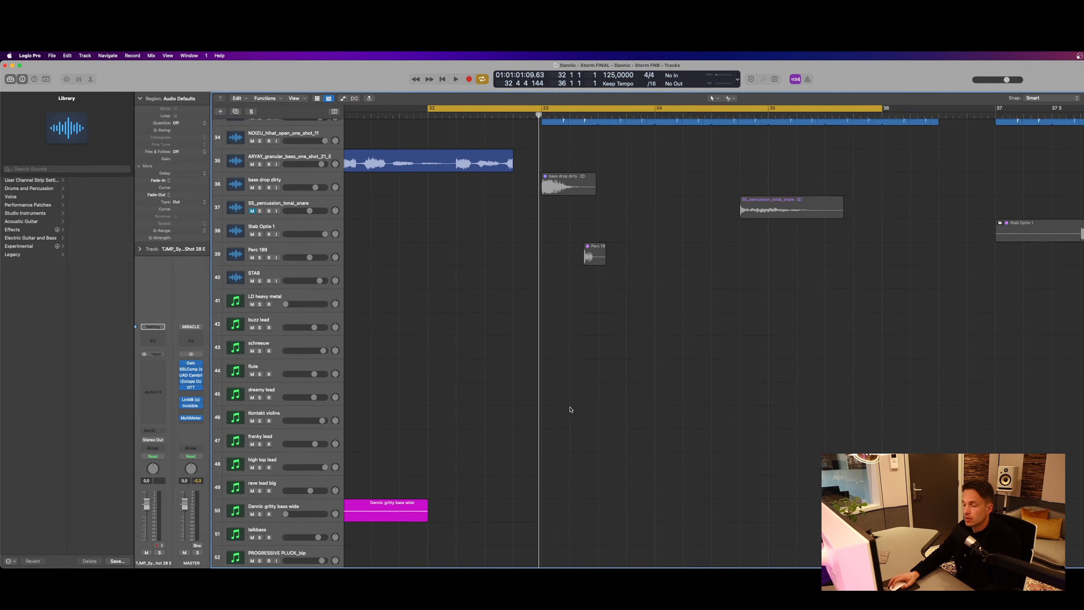
{"action": "key", "text": "space"}
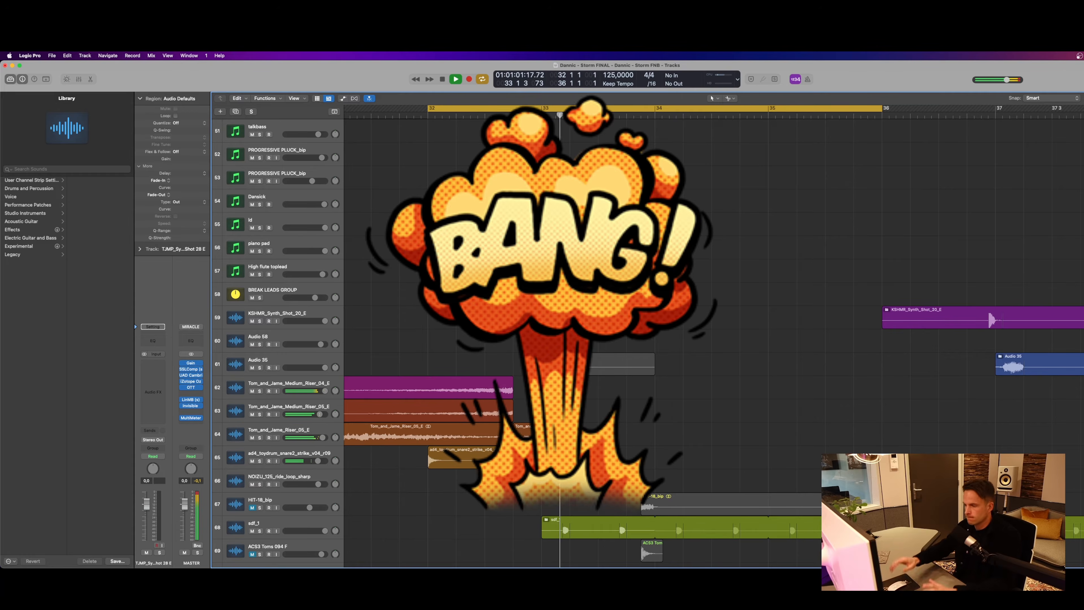
{"action": "scroll", "coordinate": [615, 427], "scroll_direction": "up", "scroll_amount": 3}
{"action": "scroll", "coordinate": [616, 430], "scroll_direction": "up", "scroll_amount": 20}
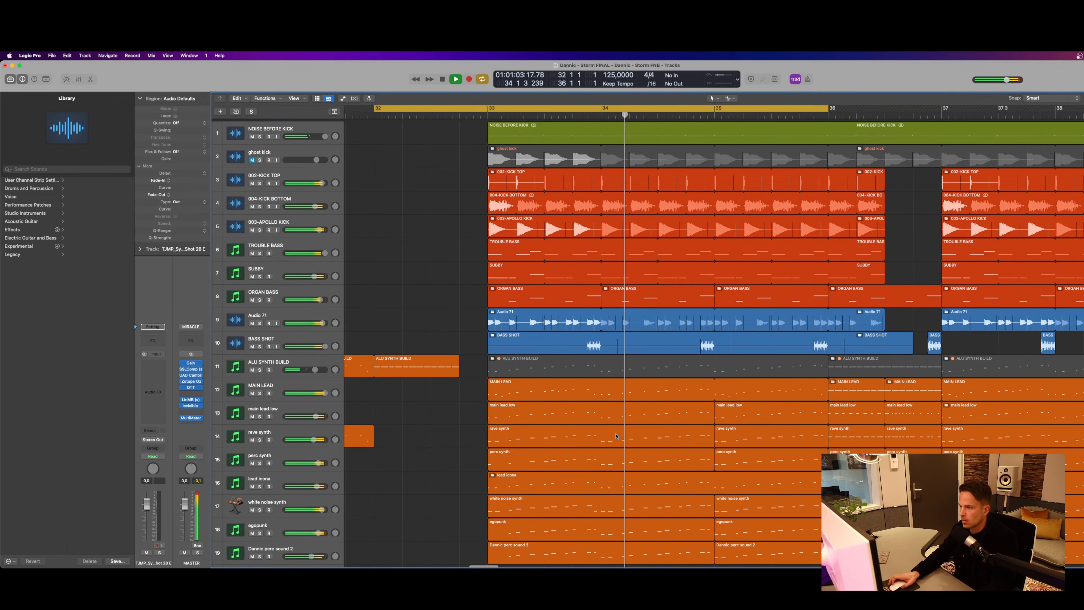
{"action": "scroll", "coordinate": [615, 436], "scroll_direction": "down", "scroll_amount": 5}
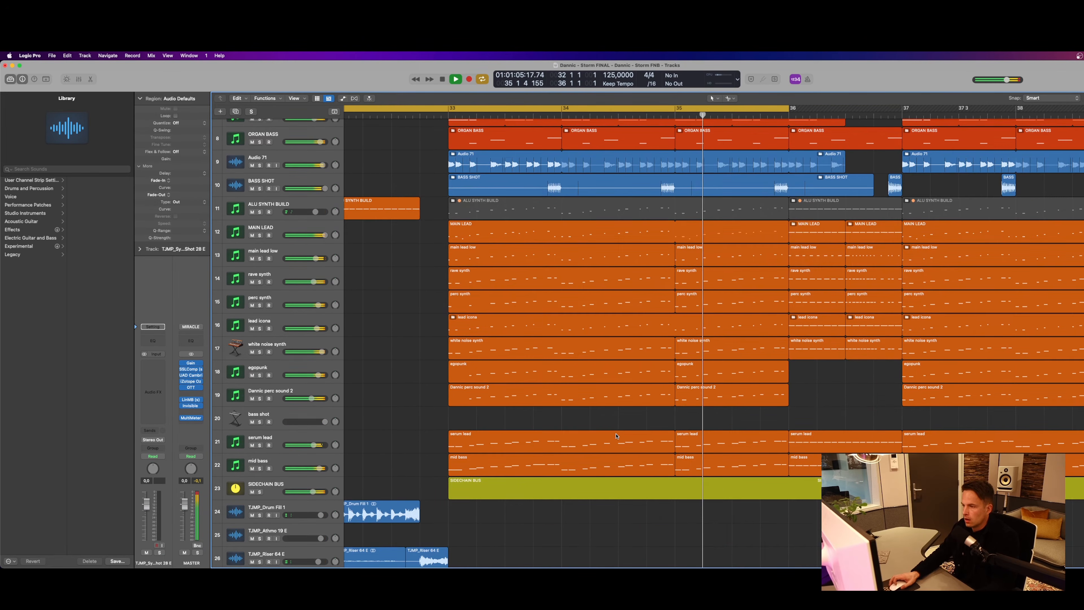
{"action": "key", "text": "space"}
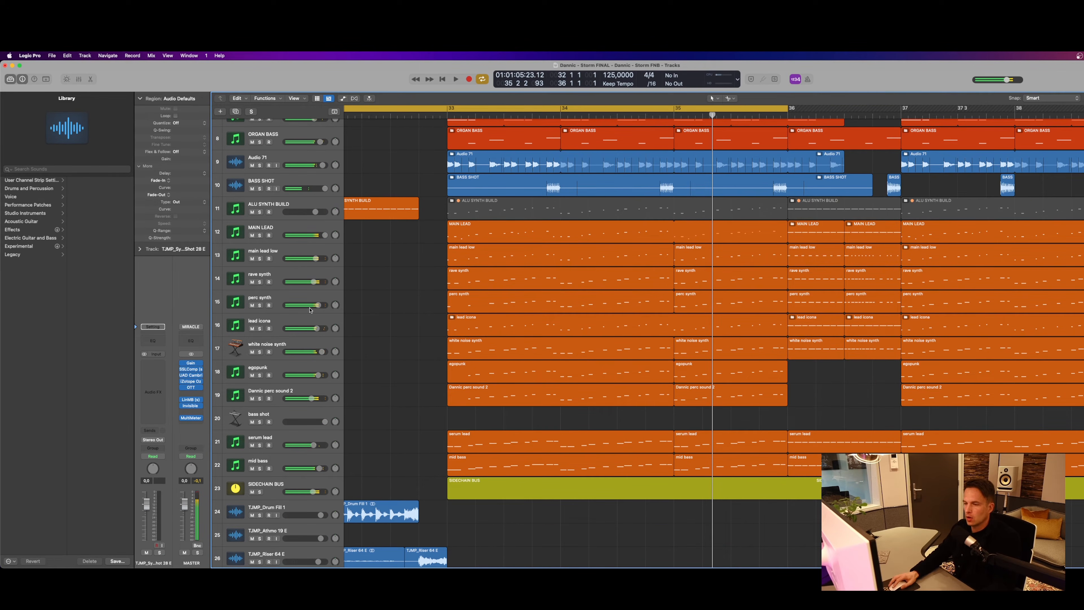
Select the SIDECHAIN BUS track and show the automation curves on the lead and bass tracks
{"action": "left_click", "coordinate": [280, 482]}
{"action": "key", "text": "a"}
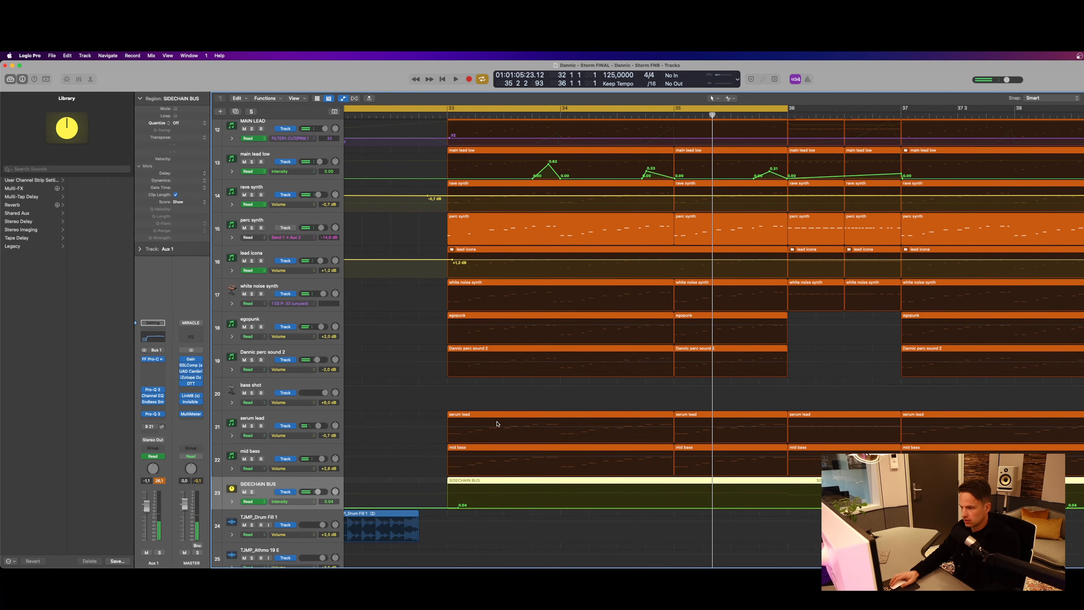
{"action": "scroll", "coordinate": [347, 359], "scroll_direction": "up", "scroll_amount": 4}
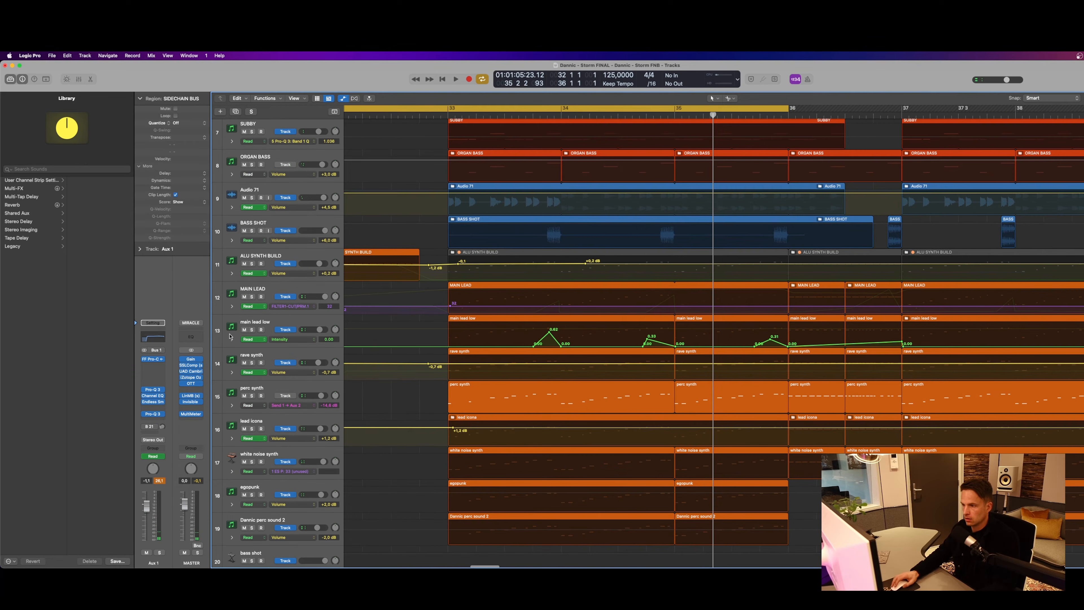
Solo the main lead low track, play it briefly, and set the cycle range to bars 33 to 37
{"action": "left_click", "coordinate": [270, 324]}
{"action": "key", "text": "s"}
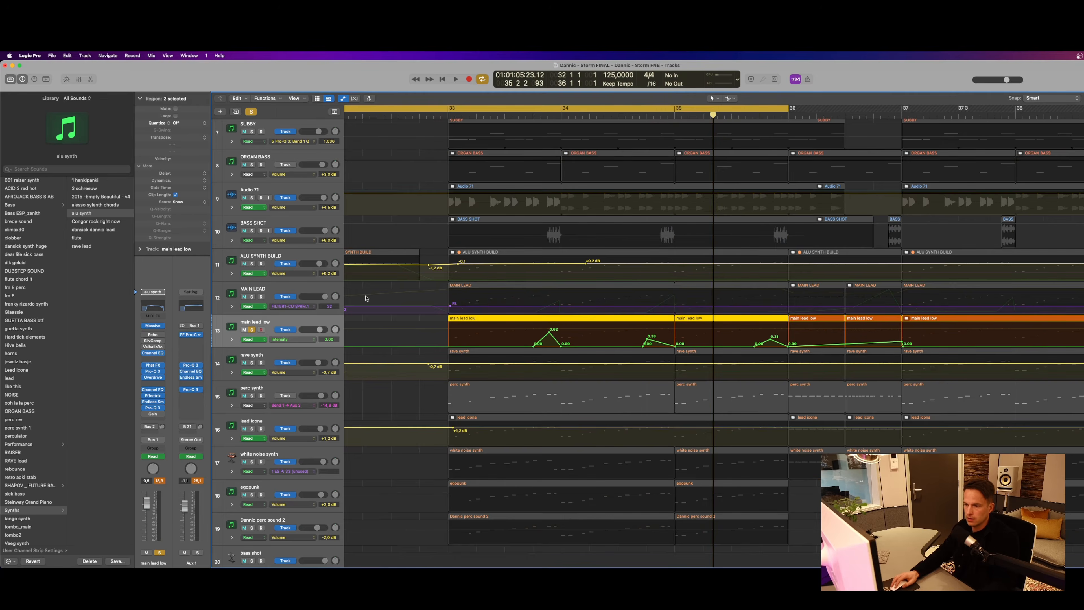
{"action": "key", "text": "space"}
{"action": "scroll", "coordinate": [375, 233], "scroll_direction": "up", "scroll_amount": 1}
{"action": "key", "text": "space"}
{"action": "left_click_drag", "start_coordinate": [467, 109], "coordinate": [915, 118]}
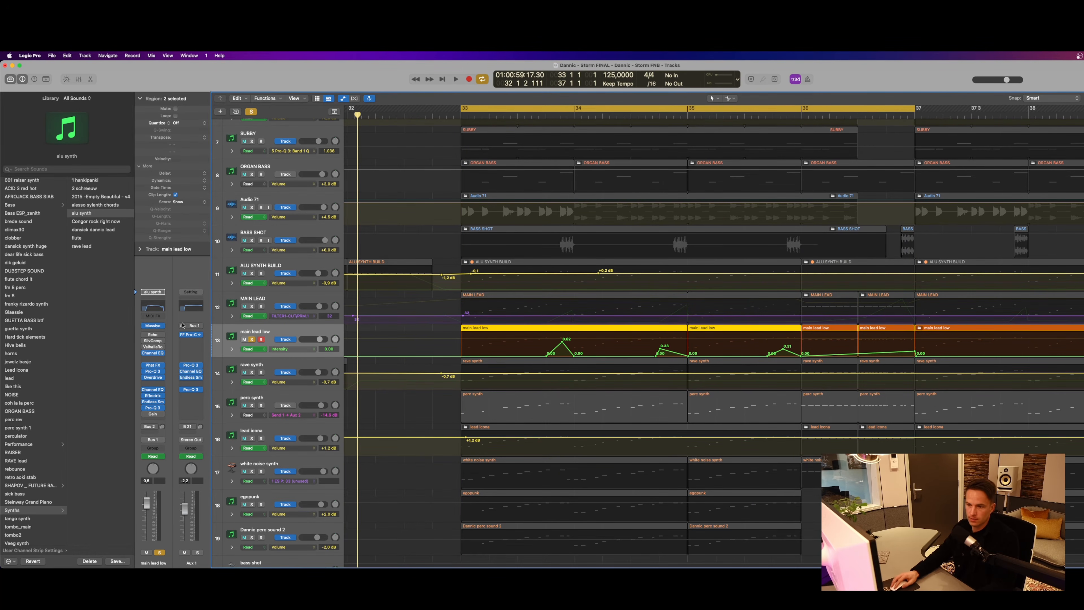
Inspect the Massive synth on the main lead low track while playing the soloed part, then close it and stop playback
{"action": "left_click", "coordinate": [154, 327]}
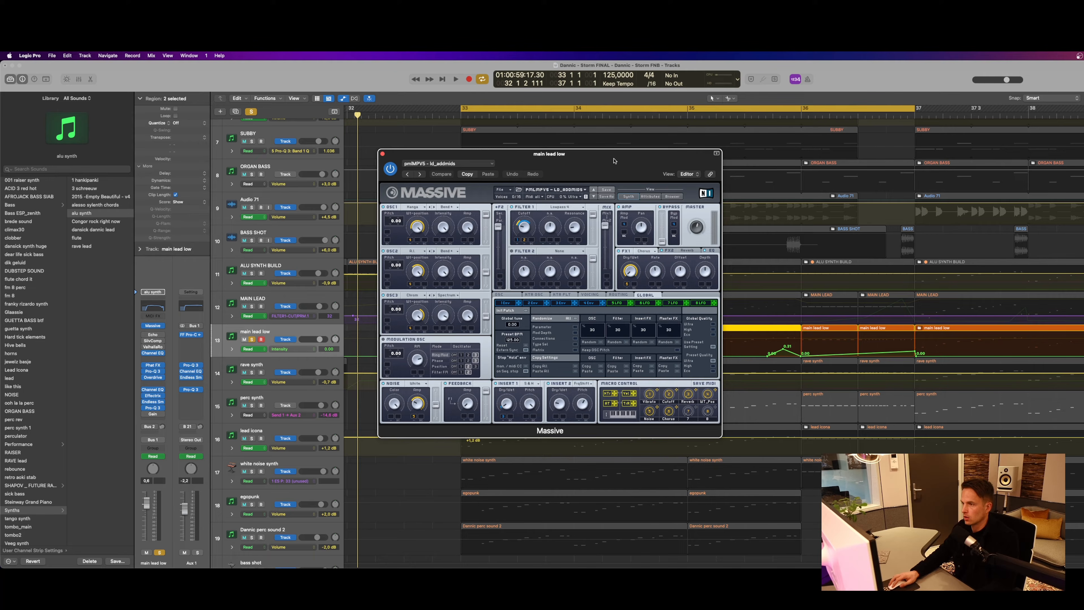
{"action": "key", "text": "space"}
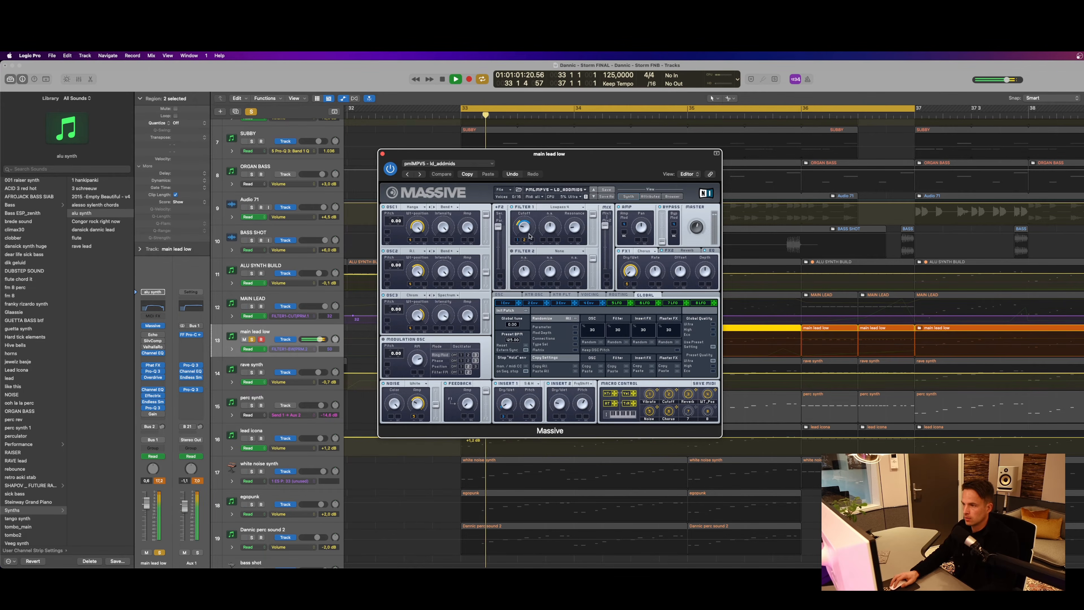
{"action": "left_click", "coordinate": [382, 154]}
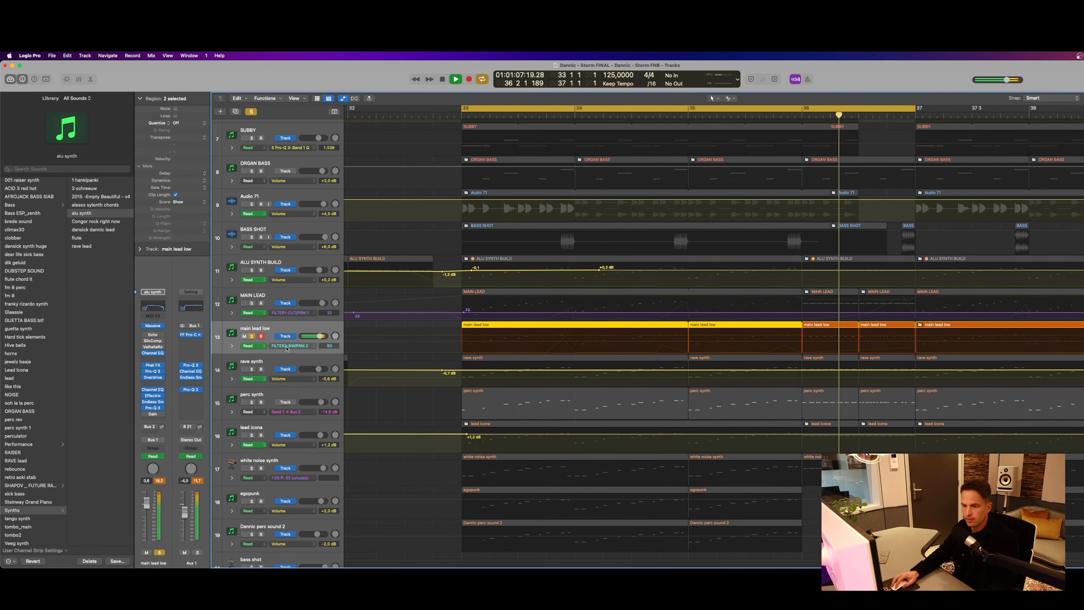
{"action": "key", "text": "space"}
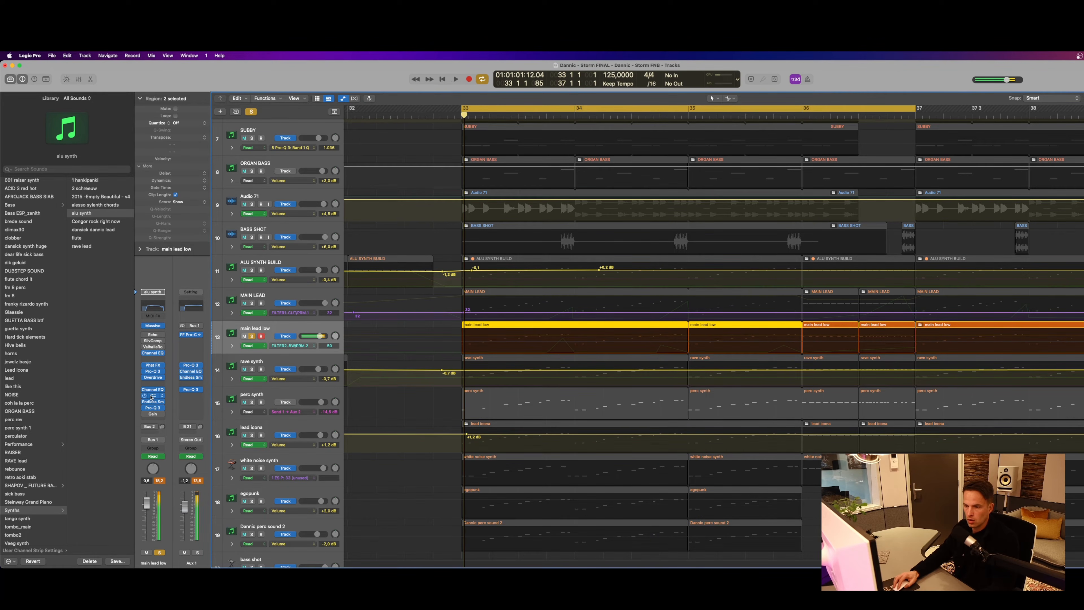
Compare the main lead low track with its Effectrix effect bypassed and active during playback, then stop and close the plug-in
{"action": "left_click", "coordinate": [153, 395]}
{"action": "key", "text": "space"}
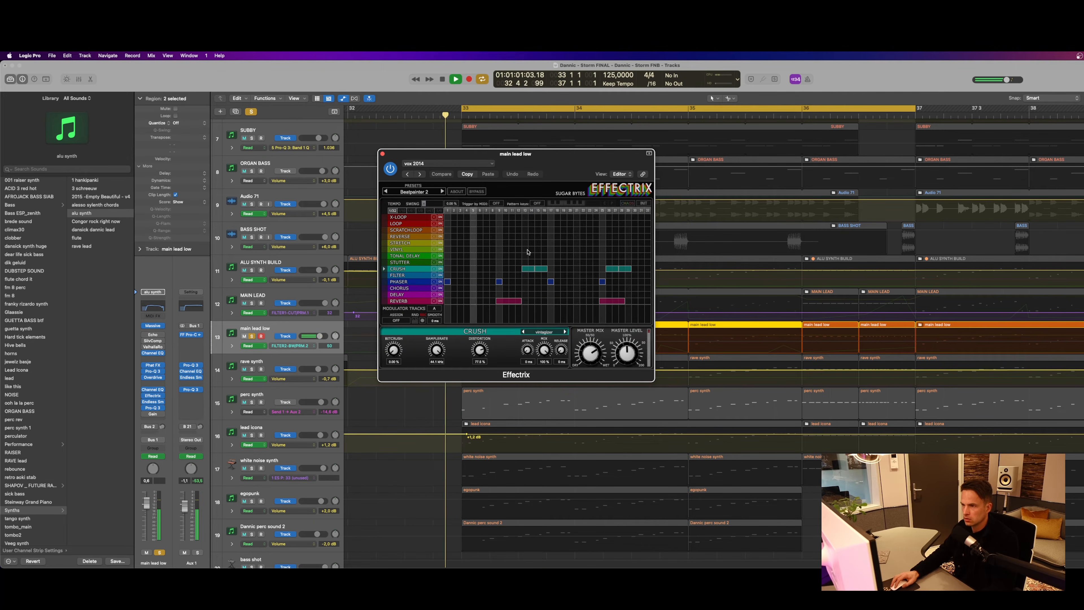
{"action": "left_click", "coordinate": [390, 168]}
{"action": "left_click", "coordinate": [390, 168]}
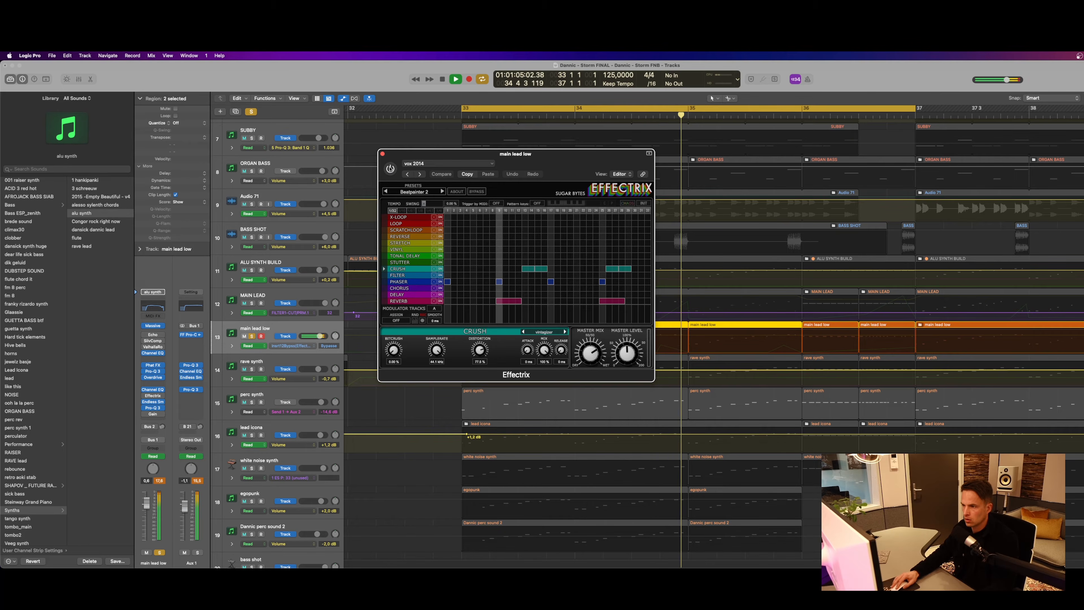
{"action": "key", "text": "space"}
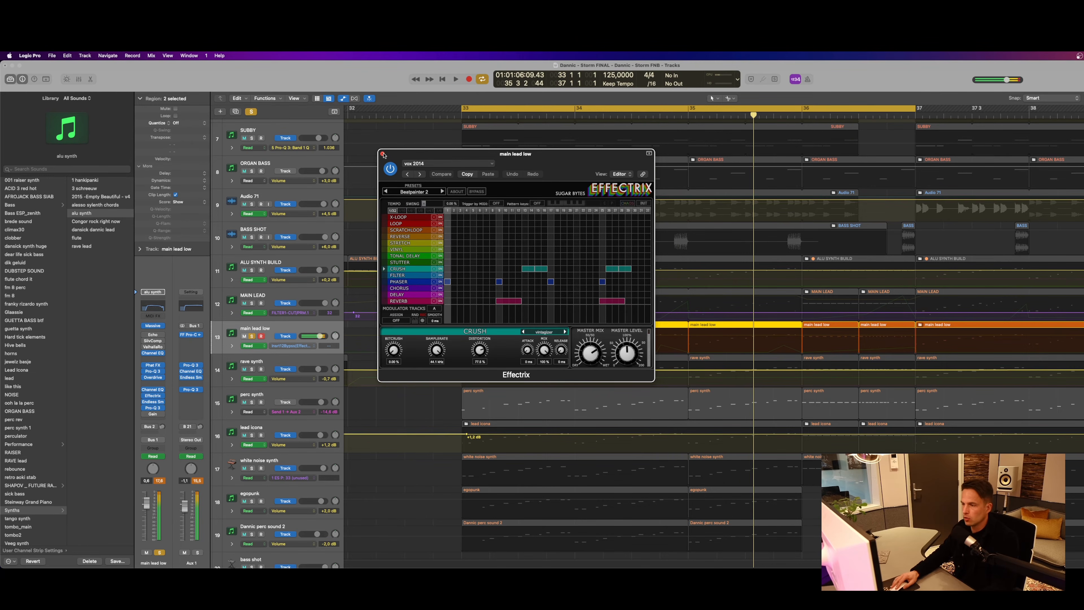
{"action": "left_click", "coordinate": [382, 154]}
Solo the MAIN LEAD track, play it briefly with main lead low, and leave only MAIN LEAD soloed and selected
{"action": "left_click", "coordinate": [263, 296]}
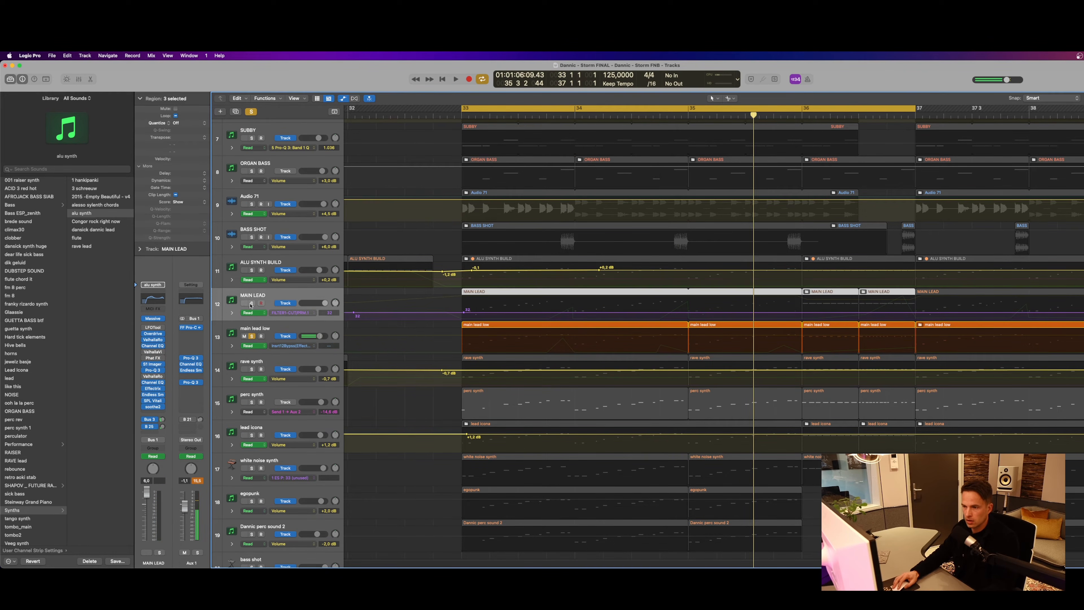
{"action": "key", "text": "space"}
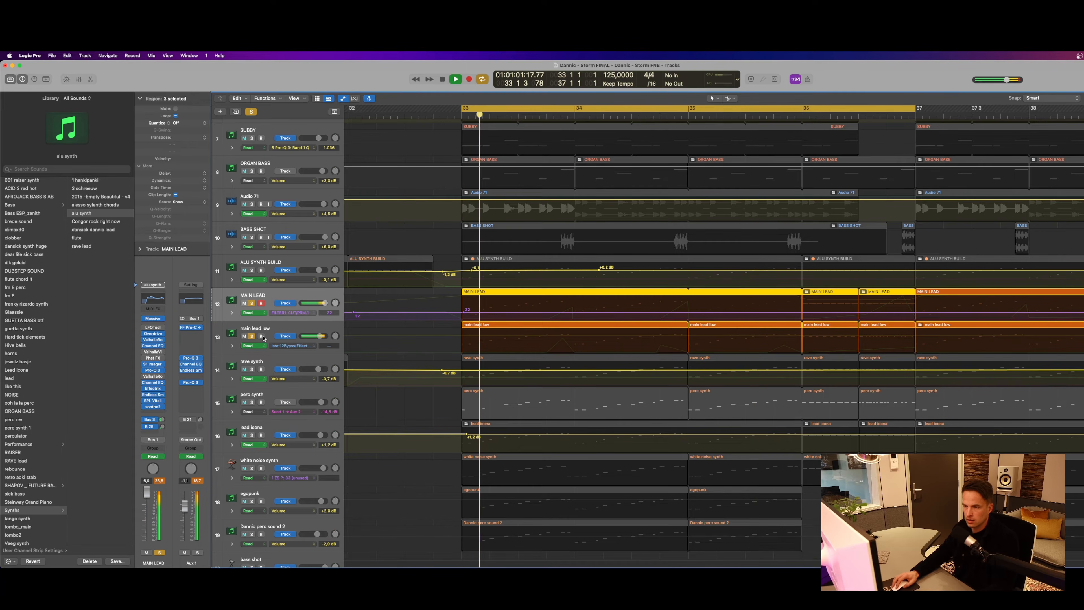
{"action": "left_click", "coordinate": [251, 335]}
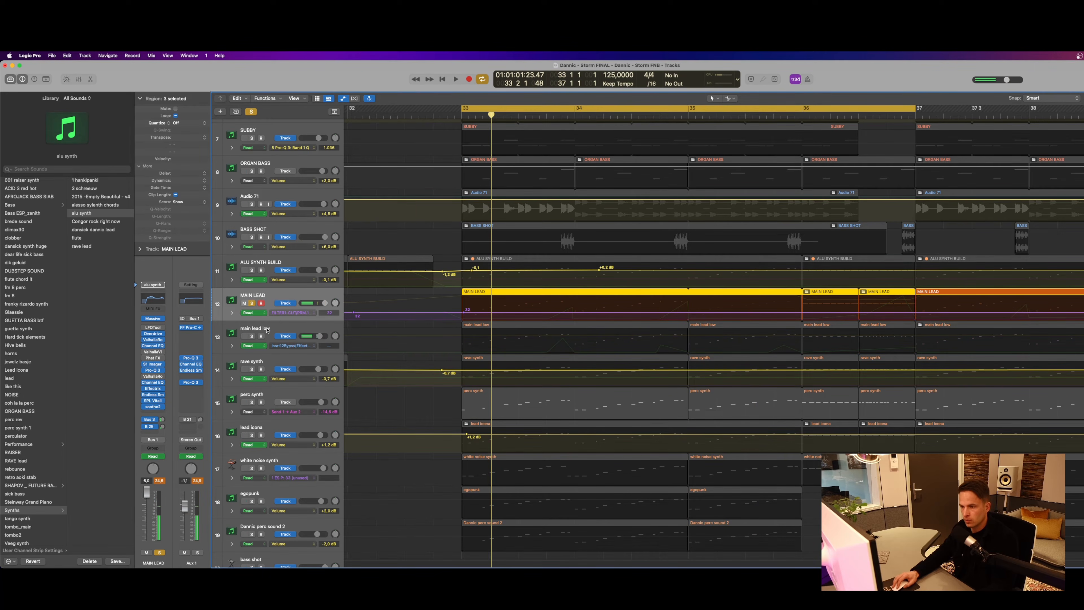
{"action": "left_click", "coordinate": [267, 330]}
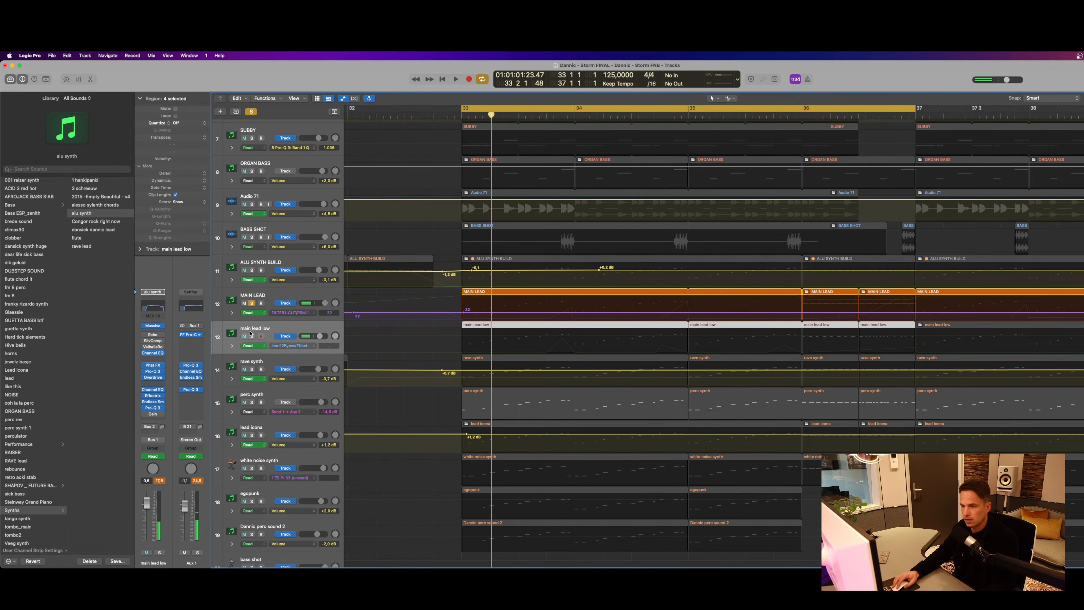
{"action": "left_click", "coordinate": [269, 294]}
{"action": "left_click", "coordinate": [251, 303]}
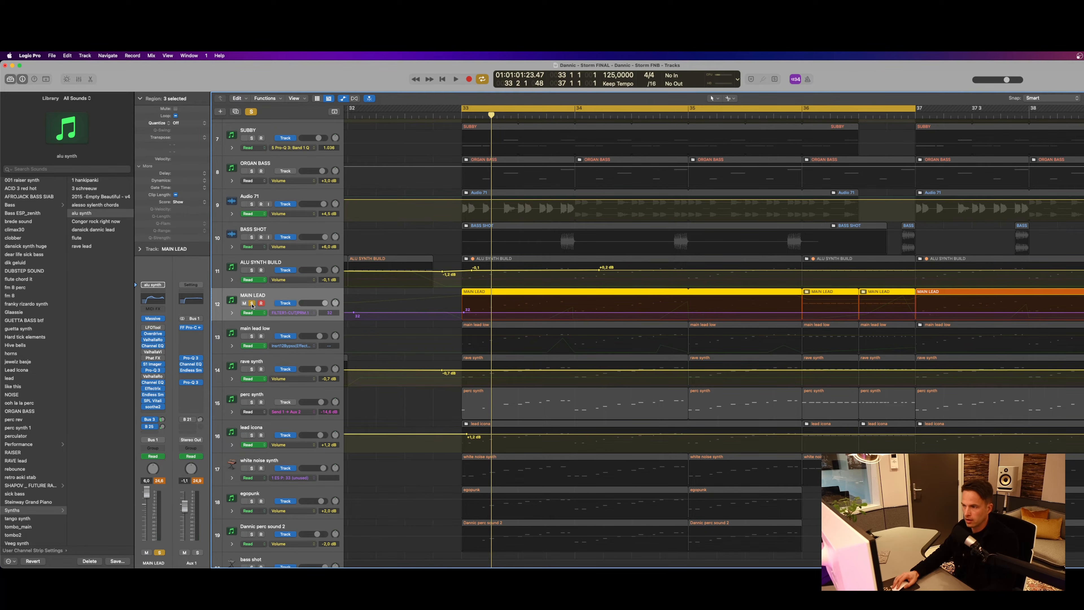
Open the MAIN LEAD region in the Piano Roll and examine the opening notes of bar 33 up close
{"action": "key", "text": "super+4"}
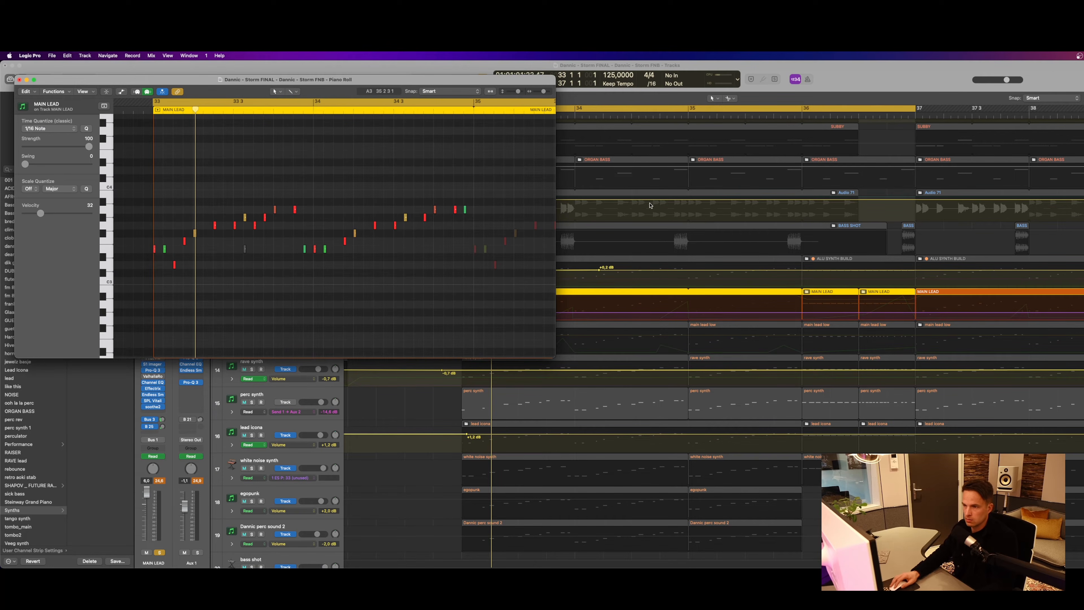
{"action": "key", "text": "super+Right"}
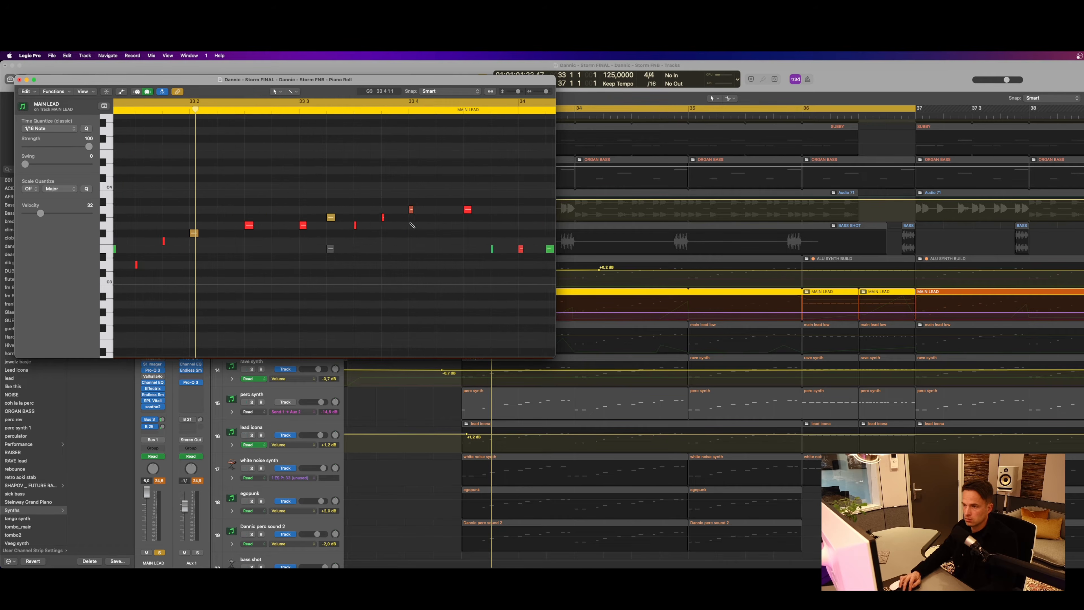
{"action": "key", "text": "super+Right"}
{"action": "key", "text": "super+Left"}
{"action": "key", "text": "super+Right"}
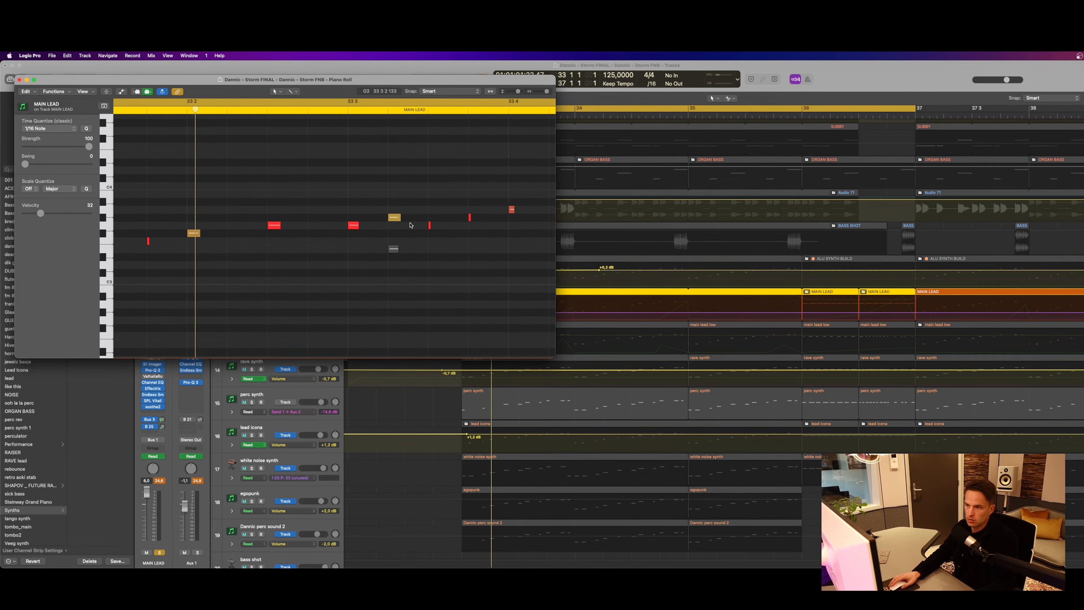
{"action": "scroll", "coordinate": [410, 225], "scroll_direction": "left", "scroll_amount": 5}
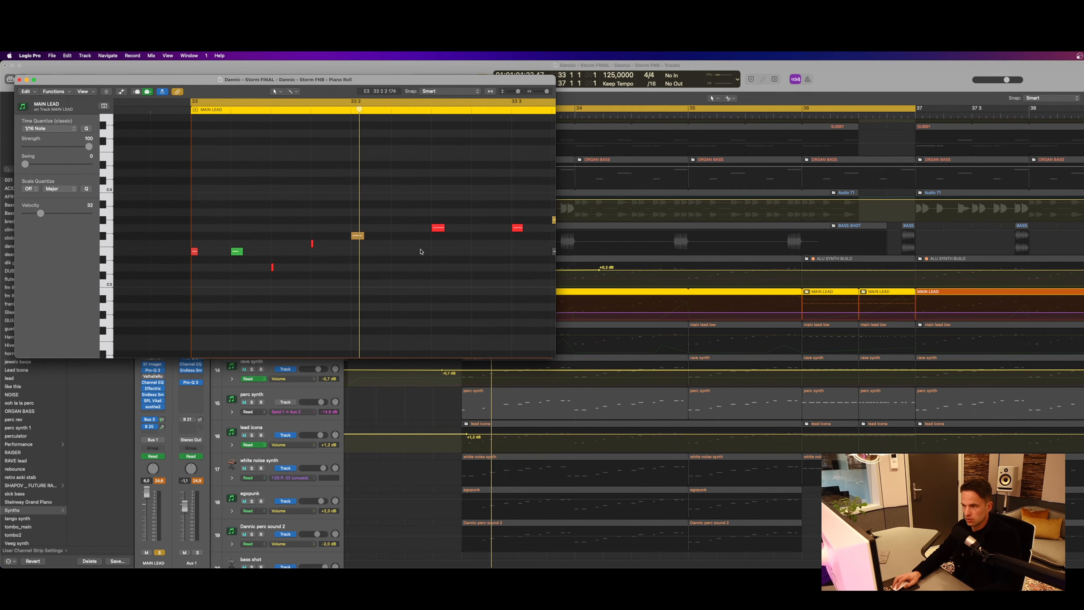
Enlarge the Piano Roll window, view the whole MAIN LEAD note pattern, and close the editor
{"action": "left_click_drag", "start_coordinate": [553, 356], "coordinate": [755, 501]}
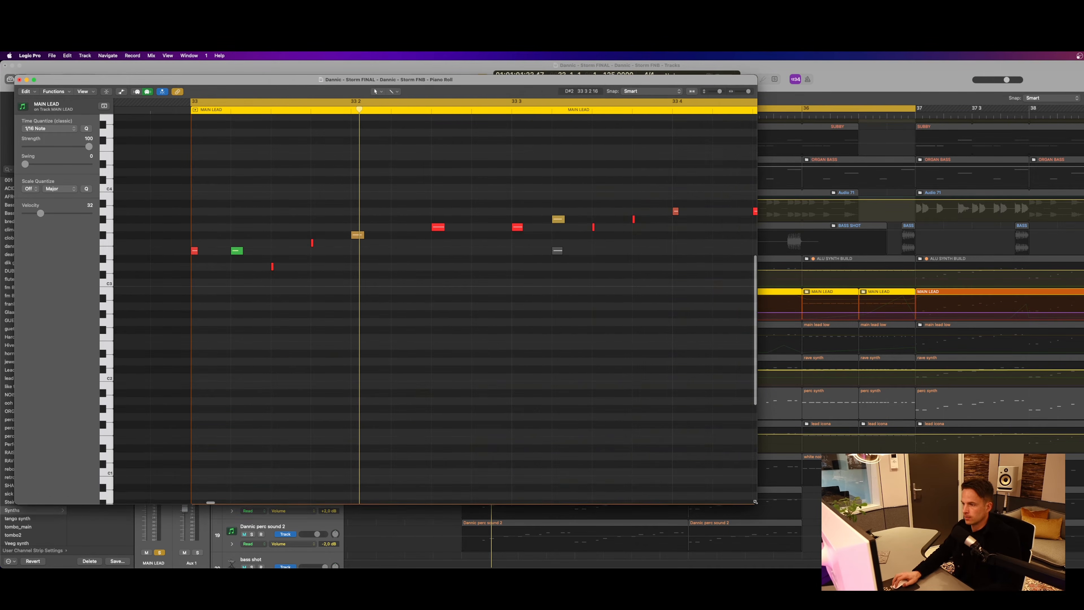
{"action": "key", "text": "super+Left"}
{"action": "key", "text": "super+Left"}
{"action": "key", "text": "super+Left"}
{"action": "key", "text": "super+Up"}
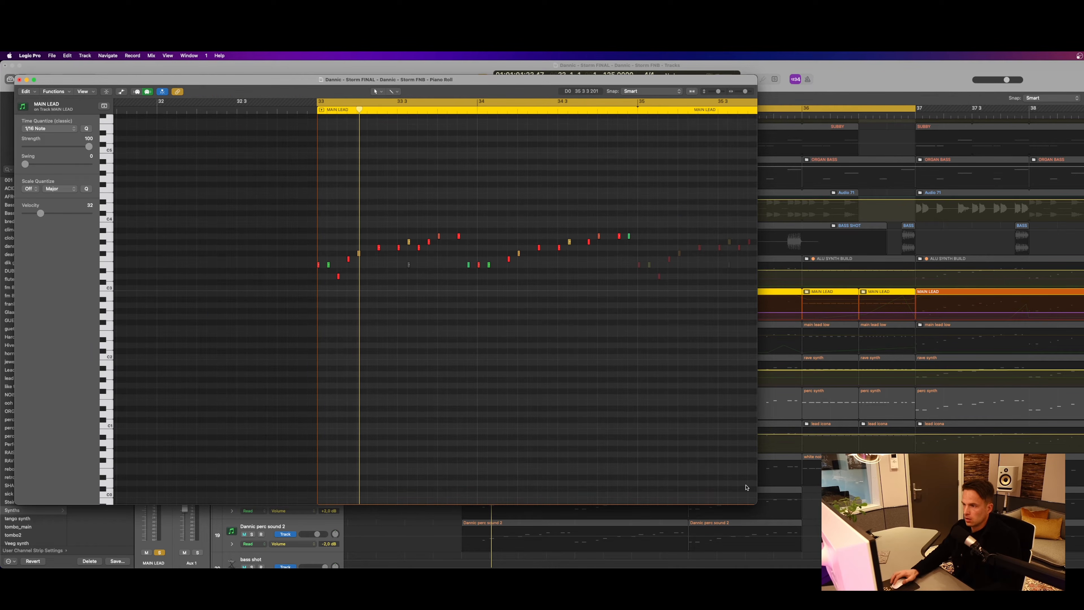
{"action": "scroll", "coordinate": [193, 133], "scroll_direction": "up", "scroll_amount": 2}
{"action": "left_click", "coordinate": [19, 80]}
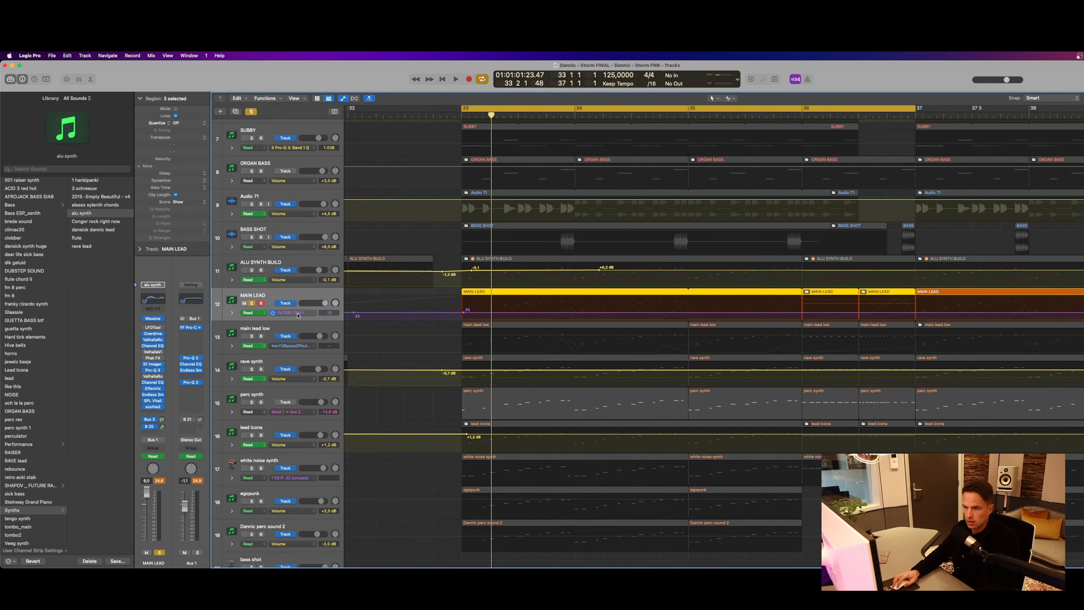
Play the soloed MAIN LEAD track around its filter automation at bar 33, stop, and clear its solo
{"action": "scroll", "coordinate": [518, 313], "scroll_direction": "left", "scroll_amount": 3}
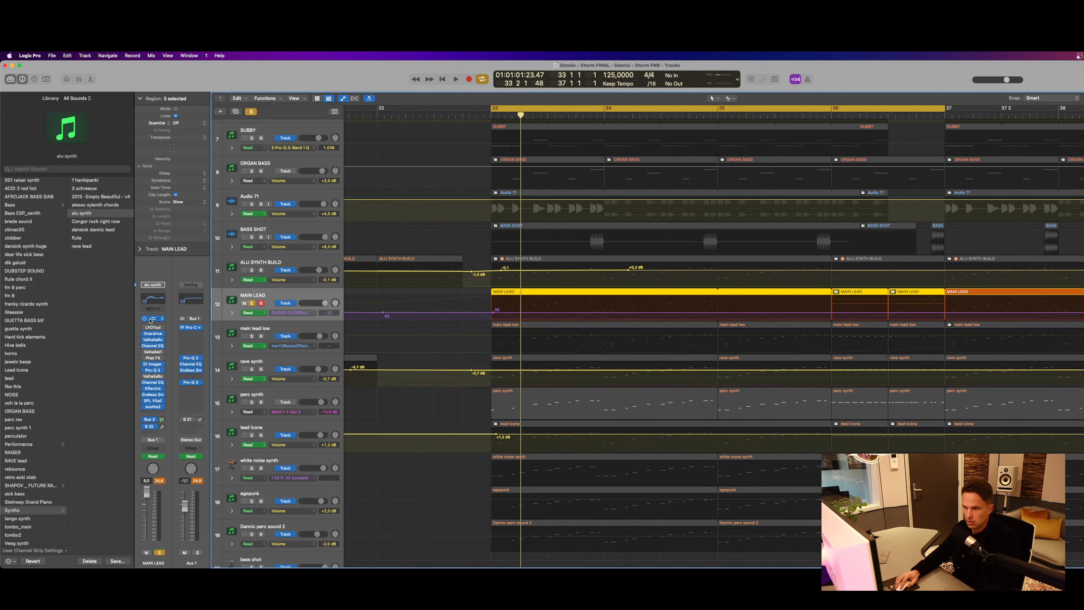
{"action": "key", "text": "space"}
{"action": "mouse_move", "coordinate": [493, 313]}
{"action": "left_mouse_down"}
{"action": "mouse_move", "coordinate": [493, 297]}
{"action": "mouse_move", "coordinate": [493, 312]}
{"action": "left_mouse_up"}
{"action": "key", "text": "space"}
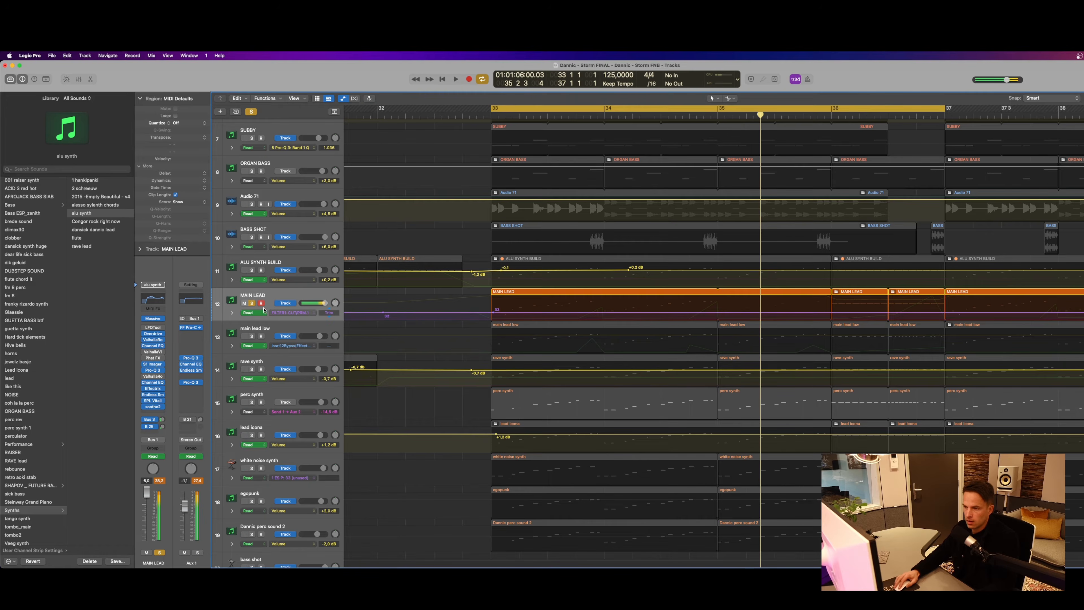
{"action": "left_click", "coordinate": [244, 303]}
{"action": "left_click", "coordinate": [246, 303]}
{"action": "left_click", "coordinate": [252, 303]}
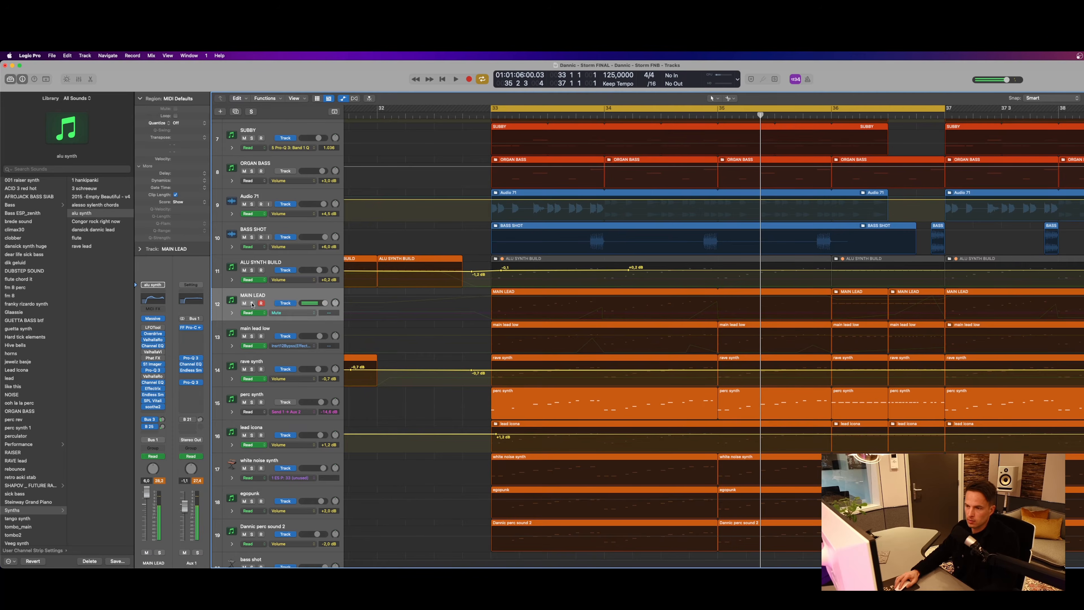
Open Massive on the MAIN LEAD track, sweep its Filter 1 cutoff during full playback, then stop and close the synth
{"action": "left_click", "coordinate": [152, 319]}
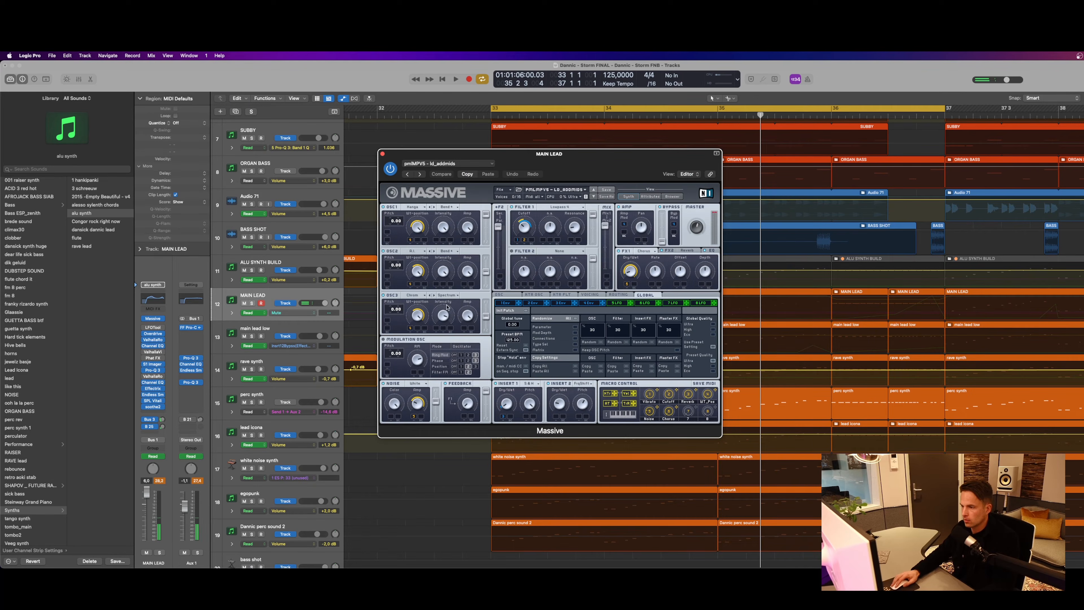
{"action": "key", "text": "space"}
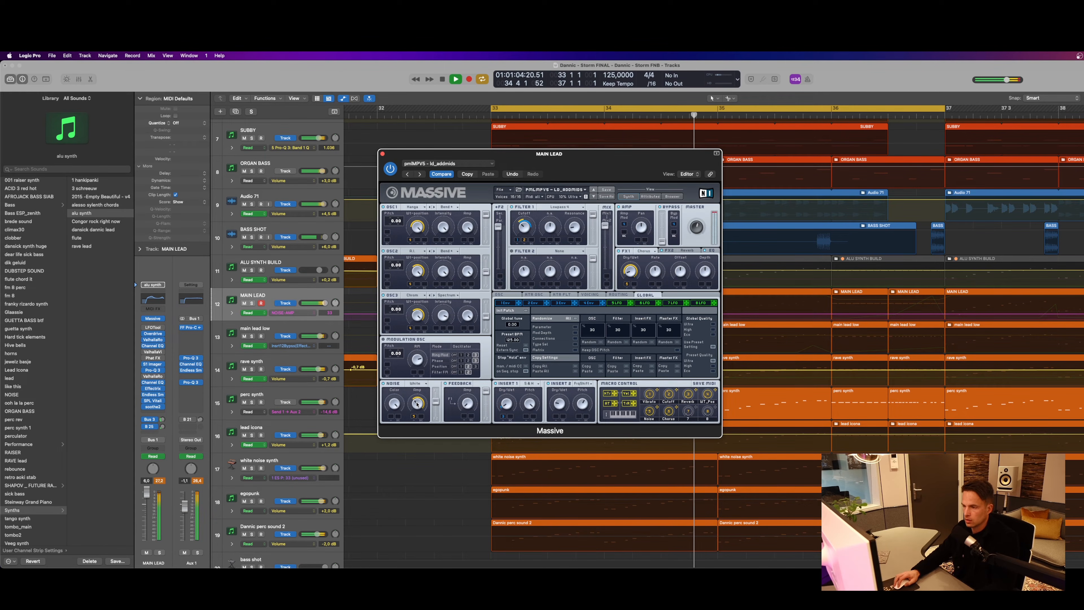
{"action": "mouse_move", "coordinate": [525, 227]}
{"action": "left_mouse_down"}
{"action": "mouse_move", "coordinate": [529, 194]}
{"action": "mouse_move", "coordinate": [537, 214]}
{"action": "left_mouse_up"}
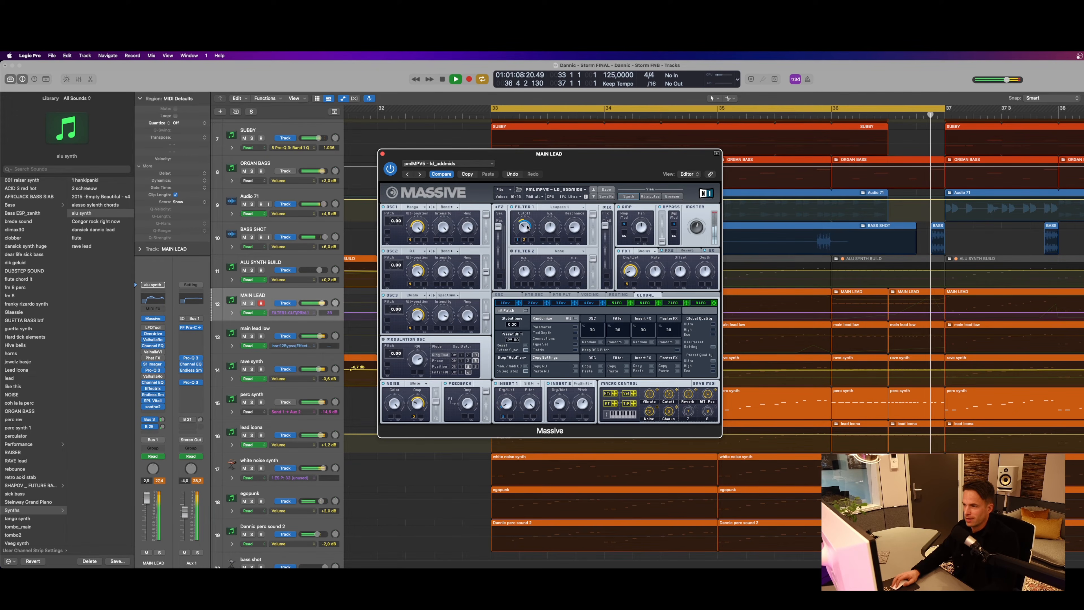
{"action": "key", "text": "space"}
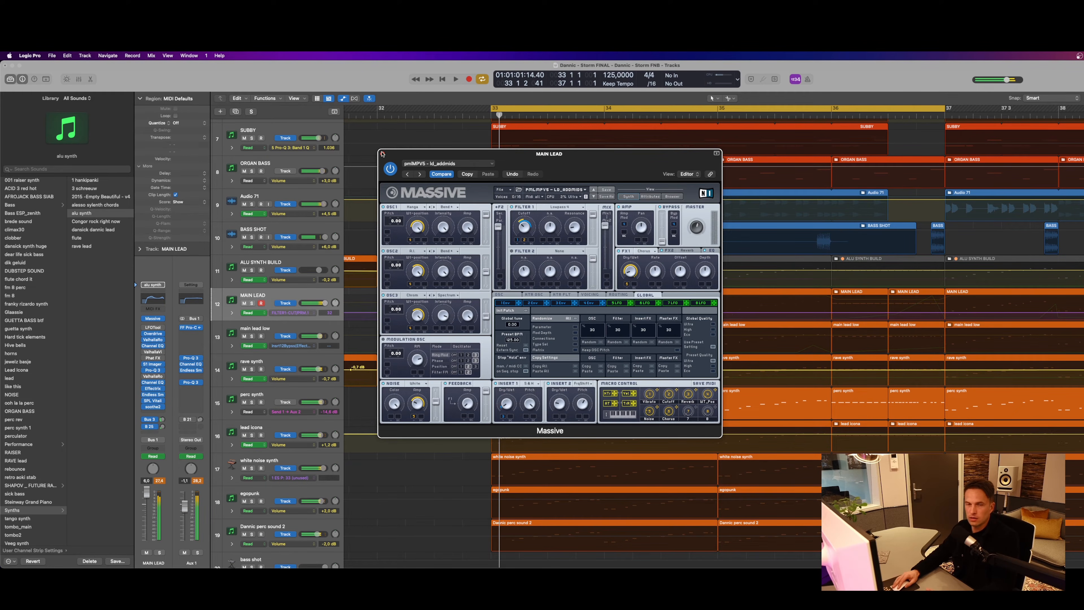
{"action": "left_click", "coordinate": [382, 154]}
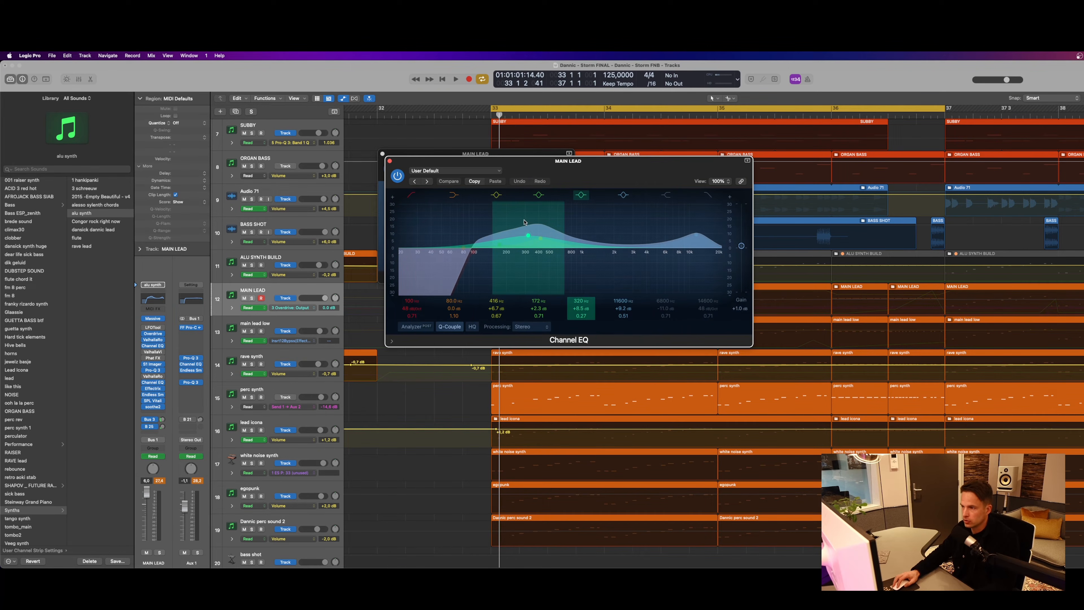
Compare MAIN LEAD with its Channel EQ bypassed and active during playback, then stop and close the EQ and Overdrive windows
{"action": "left_click", "coordinate": [397, 176]}
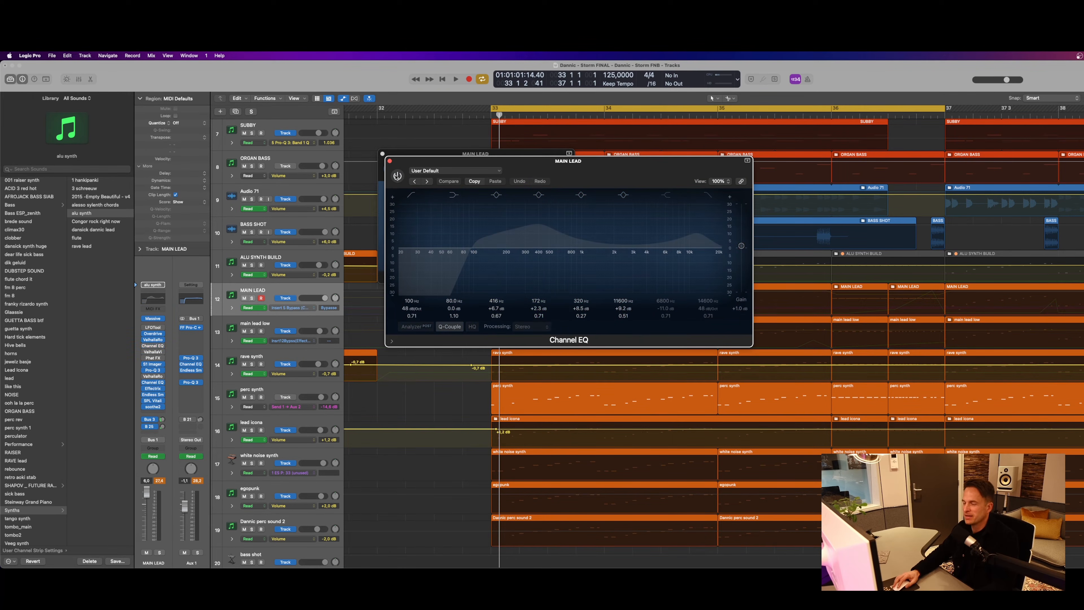
{"action": "key", "text": "space"}
{"action": "left_click", "coordinate": [396, 176]}
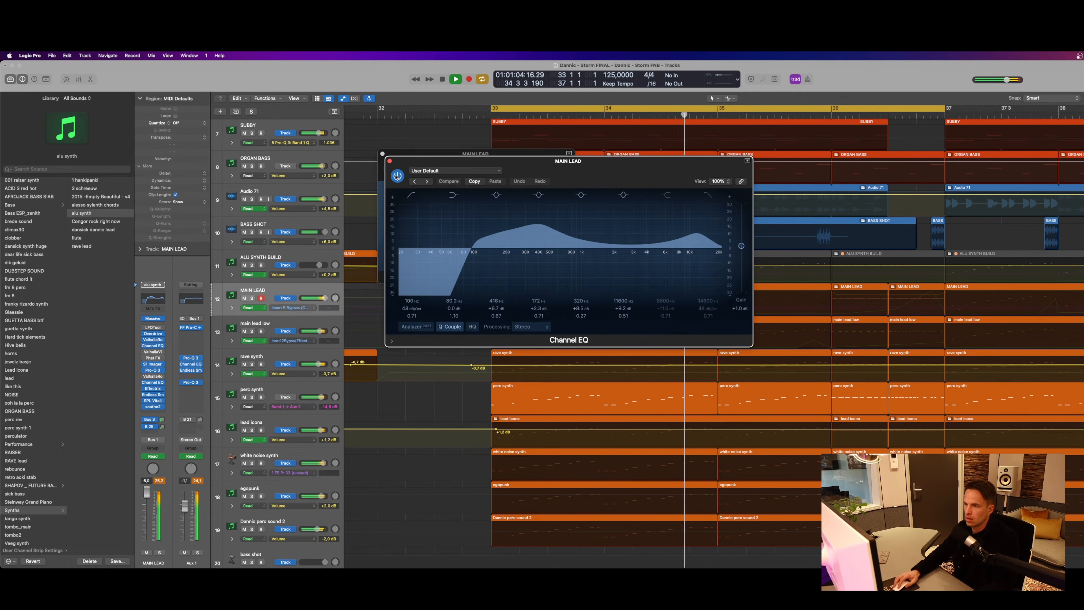
{"action": "key", "text": "space"}
{"action": "left_click", "coordinate": [389, 161]}
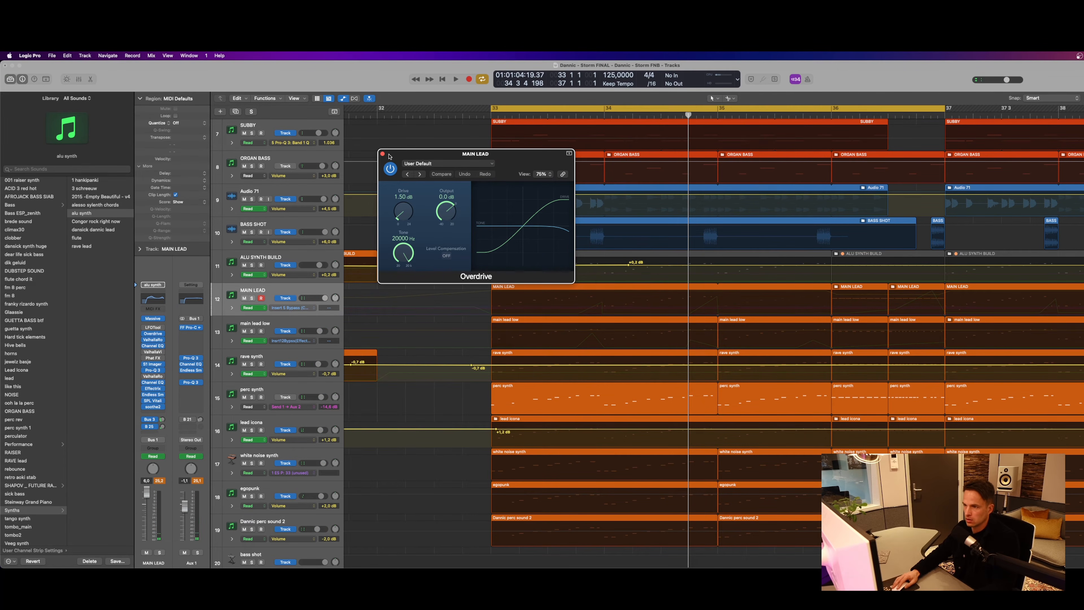
{"action": "left_click", "coordinate": [382, 154]}
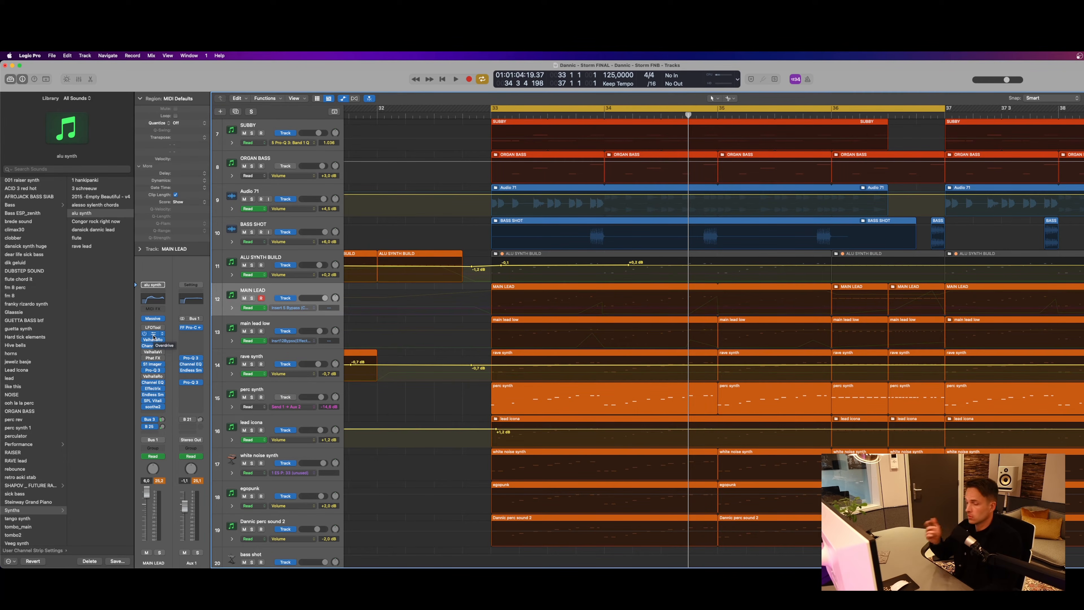
Inspect the ValhallaRoom reverb on MAIN LEAD with playback, then look through the track's further inserts up to SPL Vitalizer MK2-T
{"action": "left_click", "coordinate": [154, 340]}
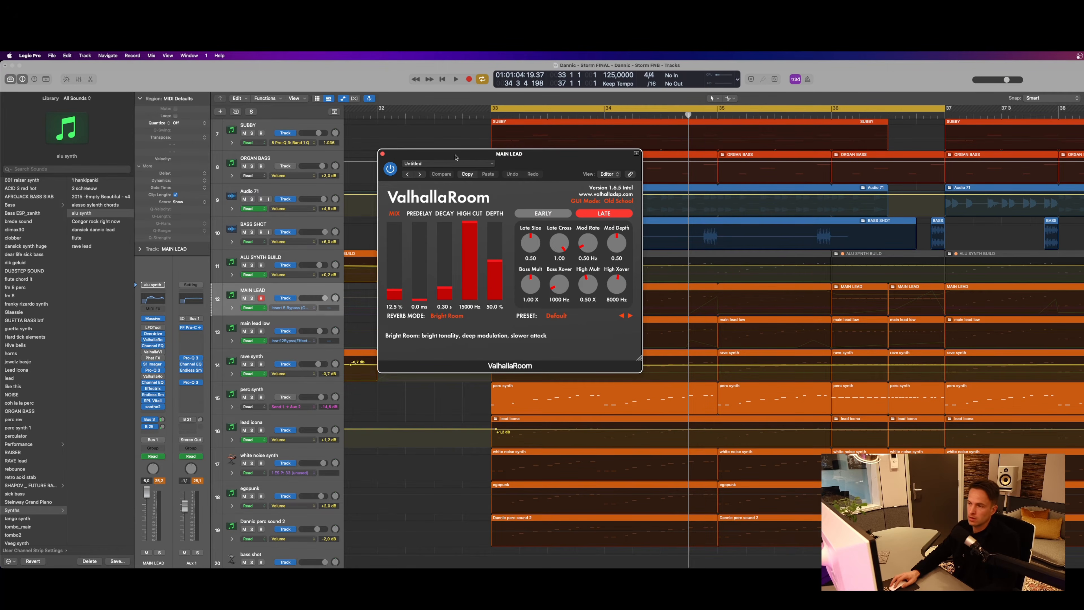
{"action": "left_click_drag", "start_coordinate": [456, 157], "coordinate": [455, 180]}
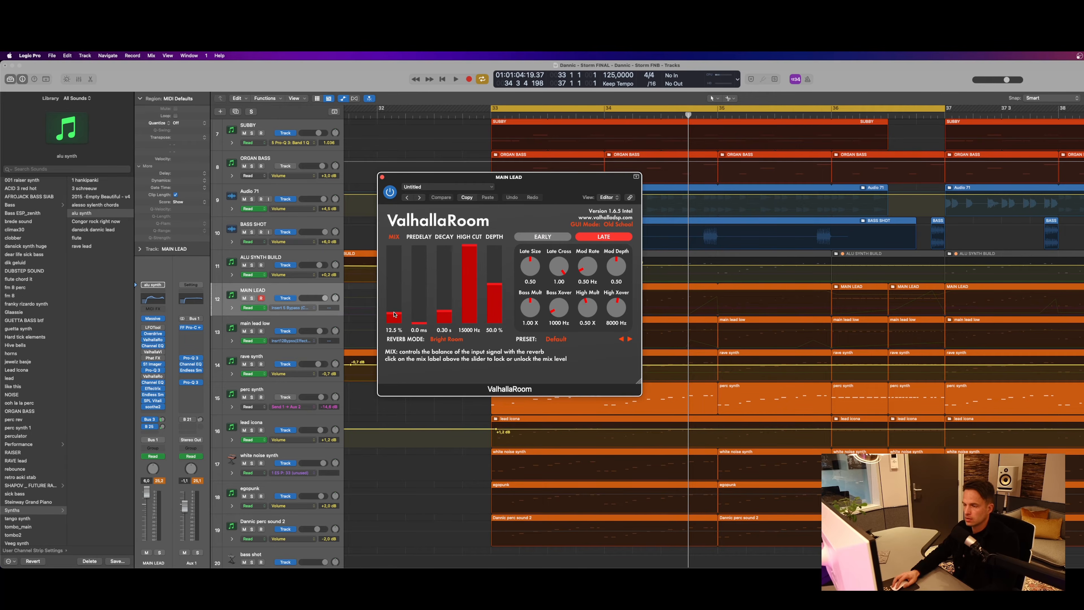
{"action": "key", "text": "space"}
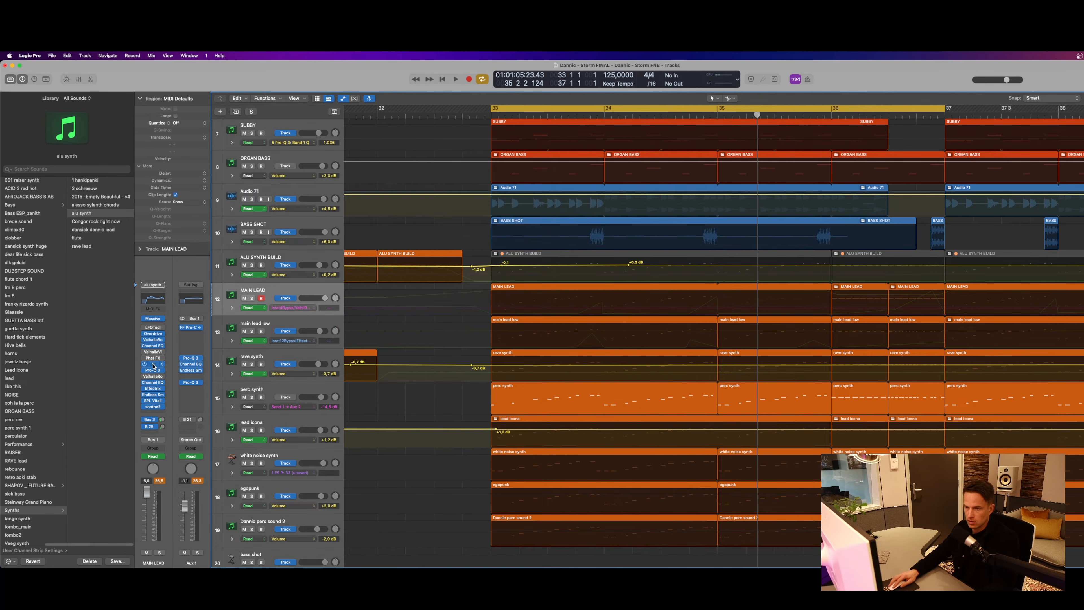
{"action": "left_click", "coordinate": [152, 364]}
{"action": "scroll", "coordinate": [592, 260], "scroll_direction": "up", "scroll_amount": 1}
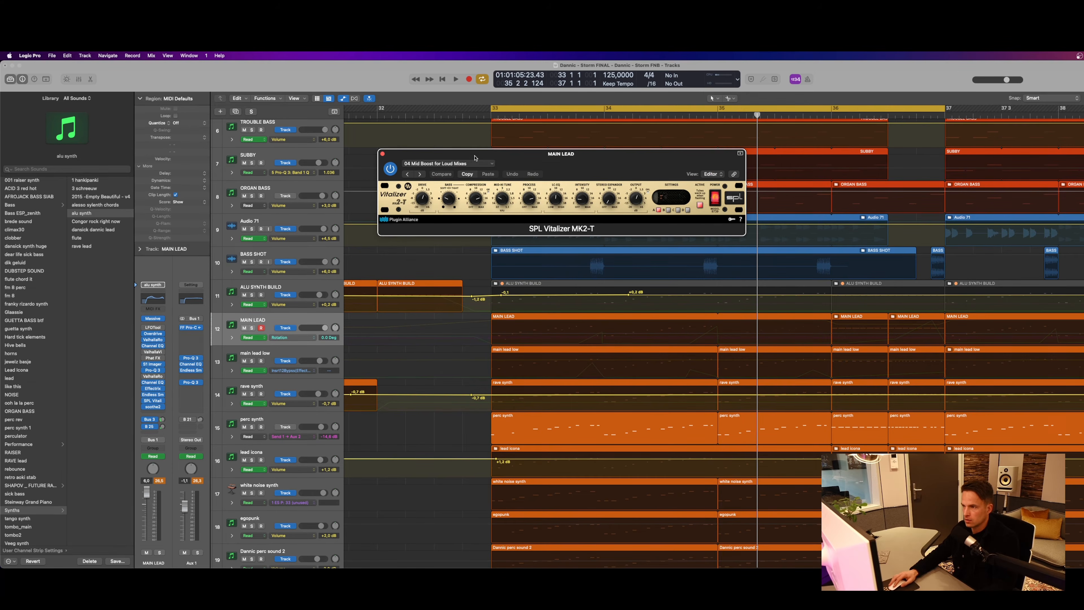
Close SPL Vitalizer MK2-T, compare MAIN LEAD with soothe2 bypassed and active during playback, then close soothe2 and stop
{"action": "left_click_drag", "start_coordinate": [475, 158], "coordinate": [582, 278]}
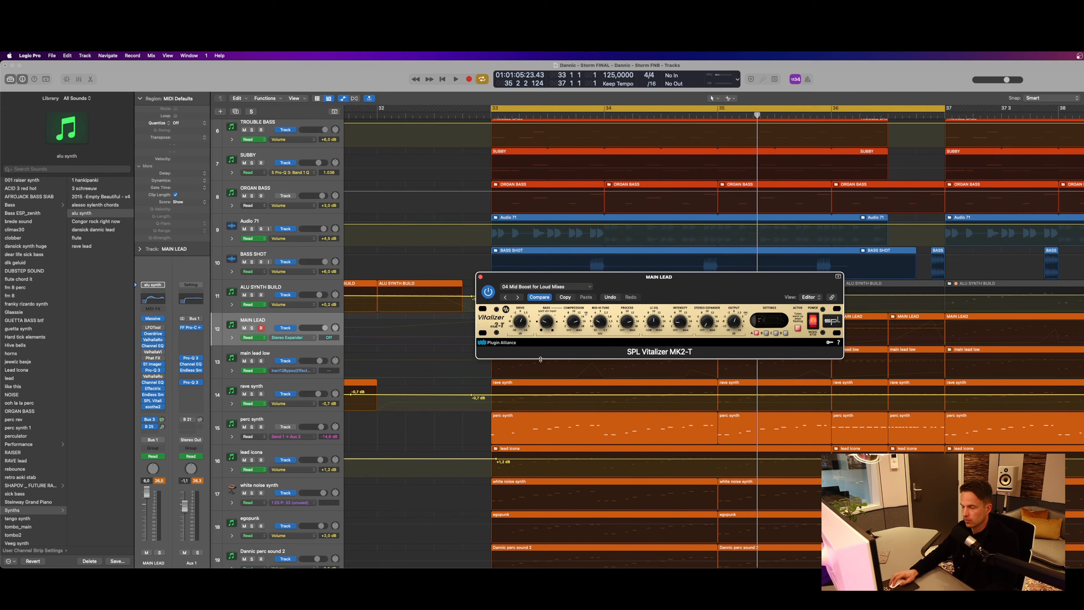
{"action": "left_click", "coordinate": [480, 277]}
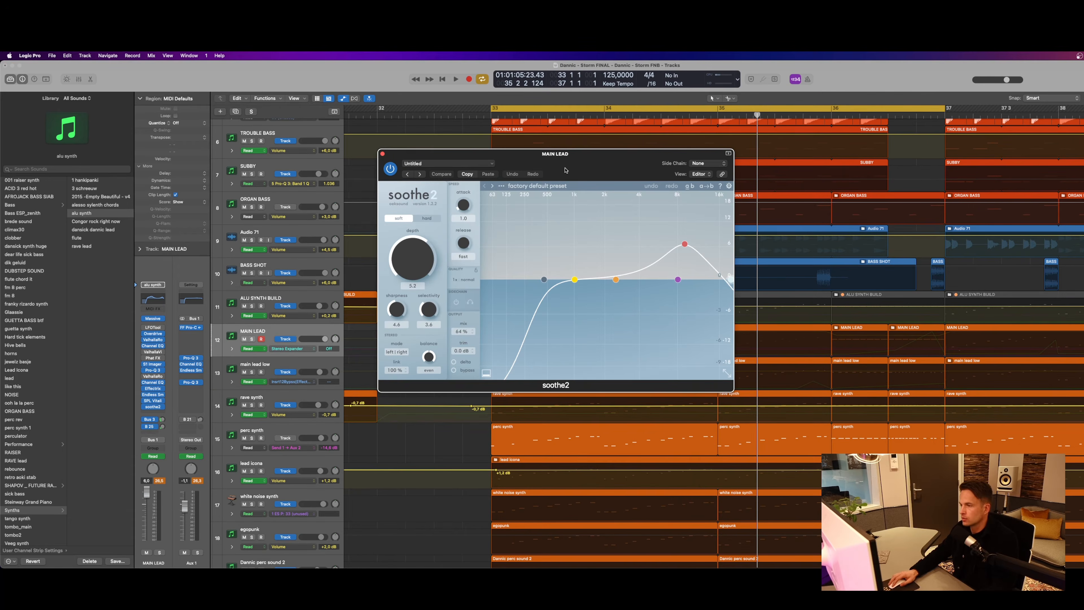
{"action": "key", "text": "space"}
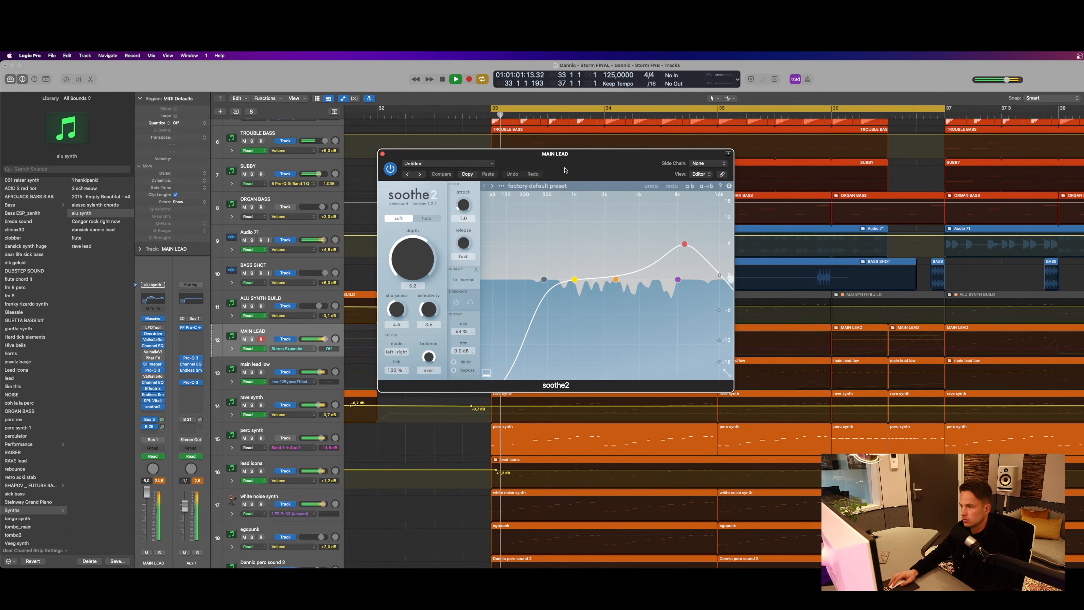
{"action": "left_click", "coordinate": [390, 168]}
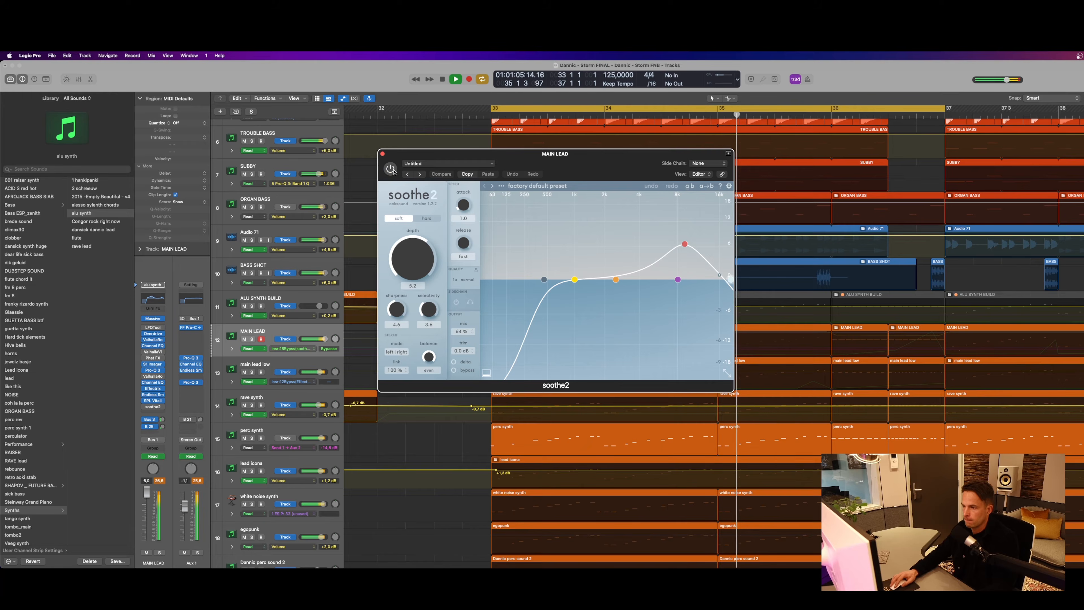
{"action": "left_click", "coordinate": [390, 168]}
{"action": "left_click", "coordinate": [383, 154]}
{"action": "key", "text": "space"}
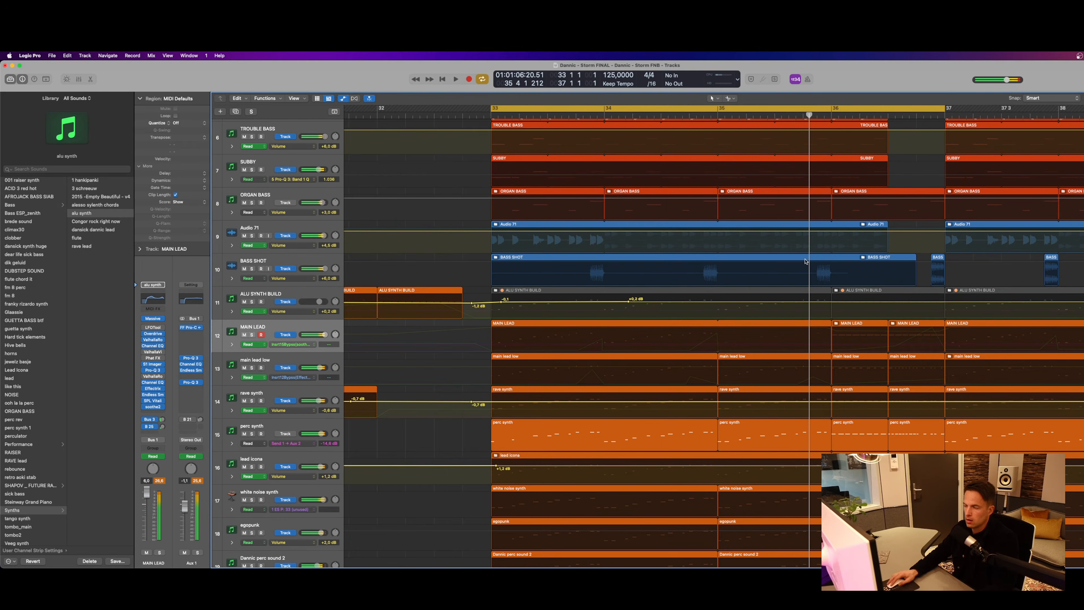
Inspect the Pro-Q 3 equalizer curve on MAIN LEAD during playback, then stop and close the plug-in
{"action": "scroll", "coordinate": [796, 226], "scroll_direction": "up", "scroll_amount": 1}
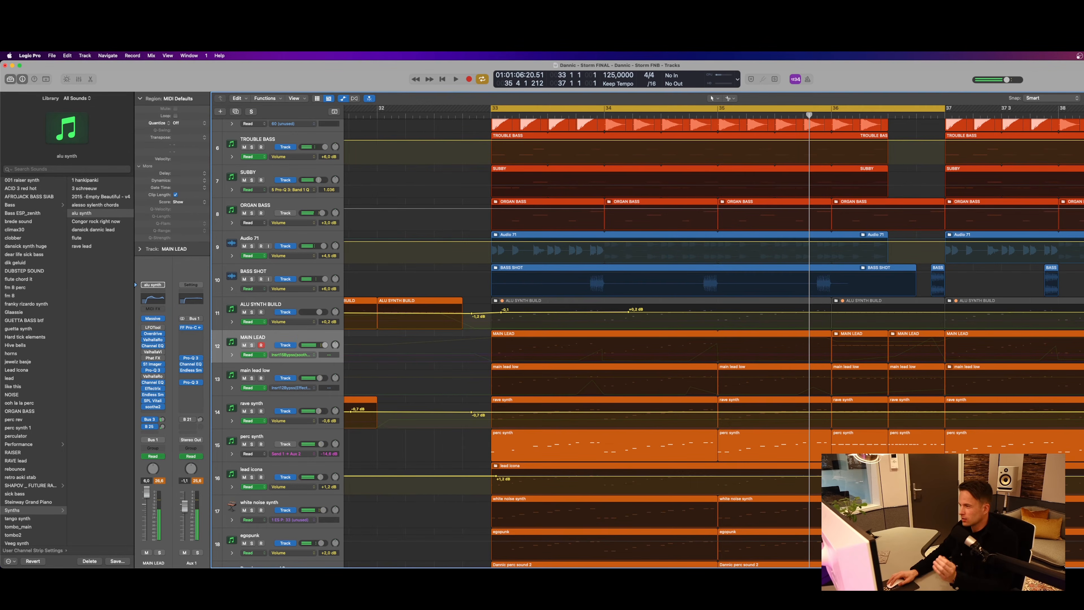
{"action": "key", "text": "super+Up"}
{"action": "key", "text": "super+Up"}
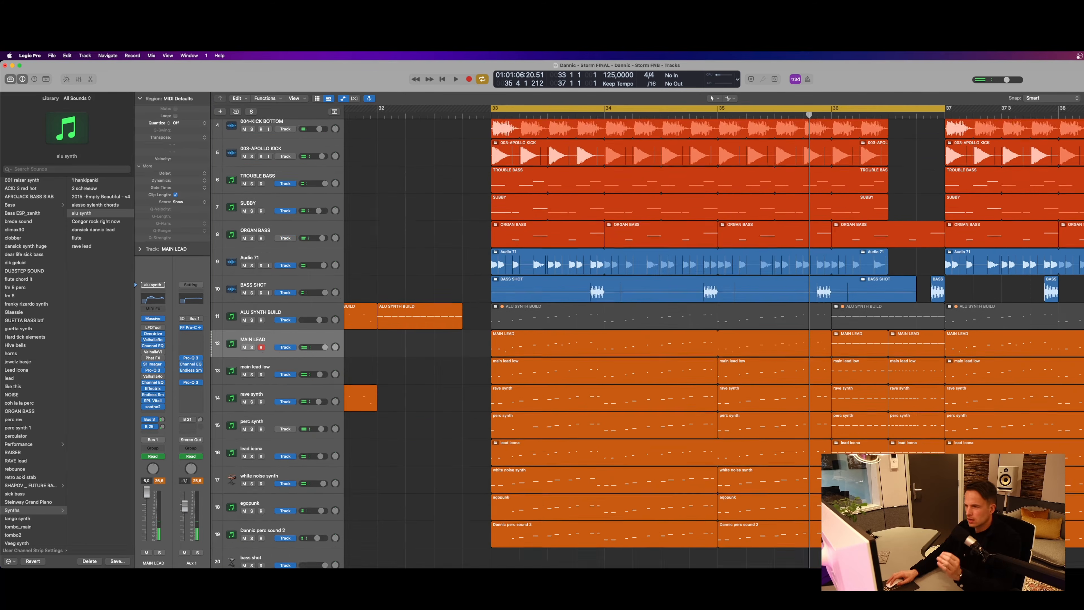
{"action": "key", "text": "super+Down"}
{"action": "key", "text": "super+Down"}
{"action": "key", "text": "super+Down"}
{"action": "key", "text": "super+Down"}
{"action": "scroll", "coordinate": [442, 359], "scroll_direction": "down", "scroll_amount": 3}
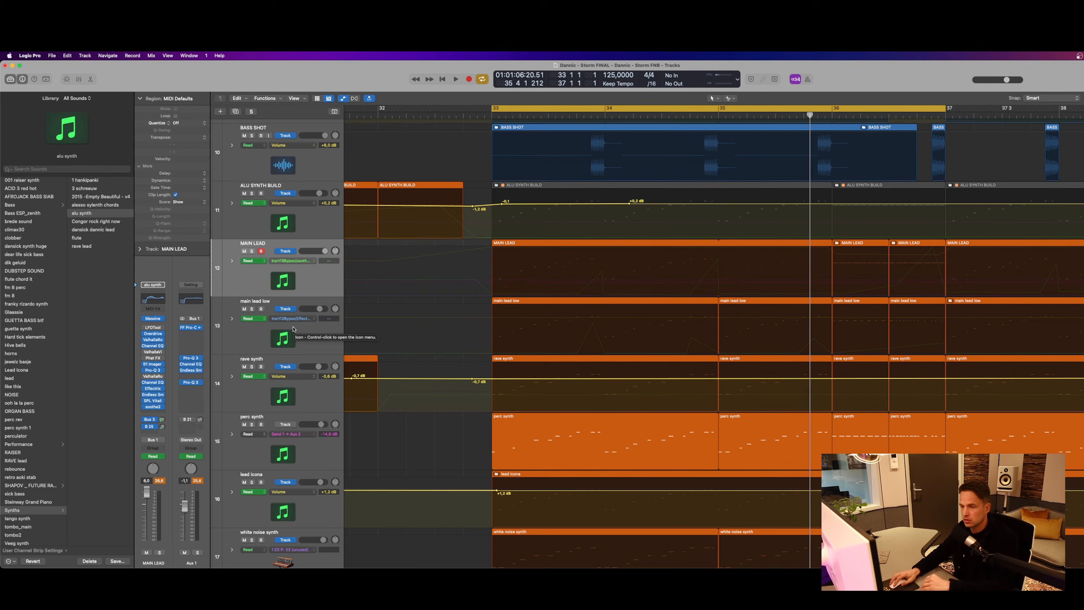
{"action": "left_click", "coordinate": [156, 370]}
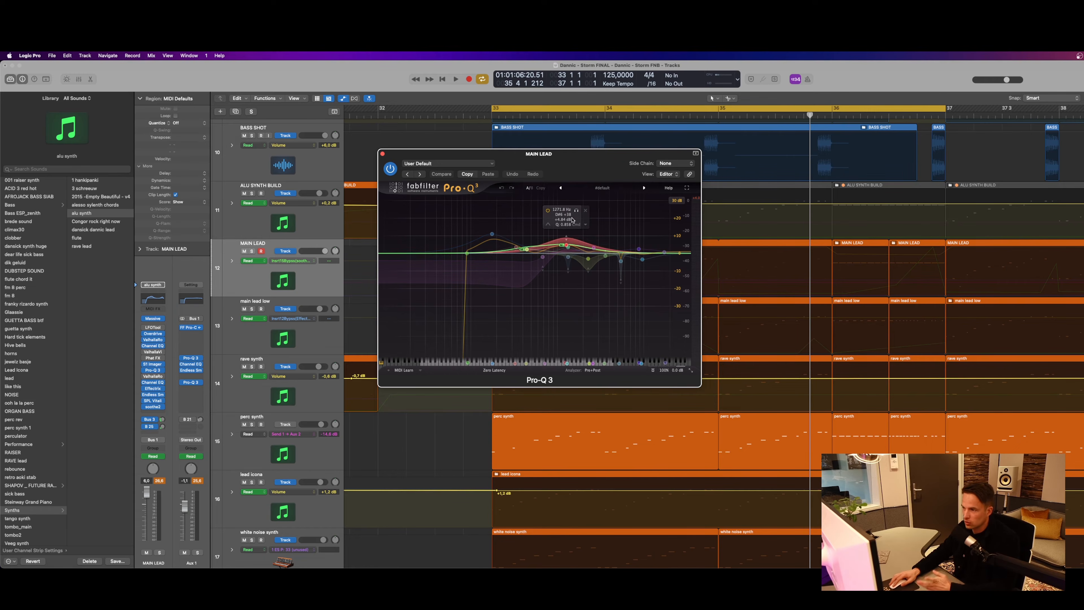
{"action": "key", "text": "space"}
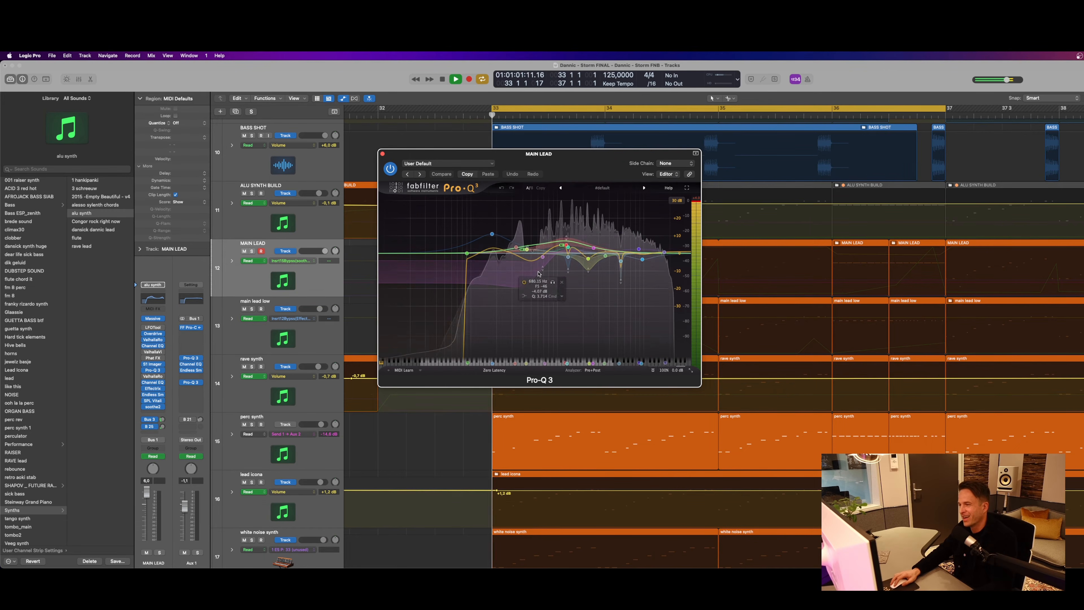
{"action": "key", "text": "space"}
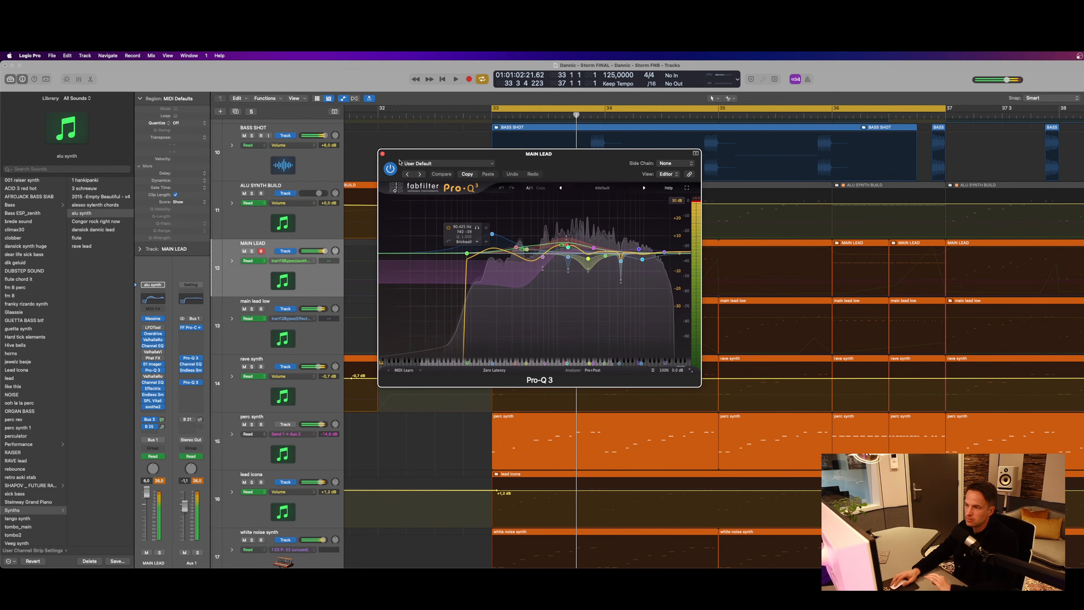
{"action": "left_click", "coordinate": [382, 154]}
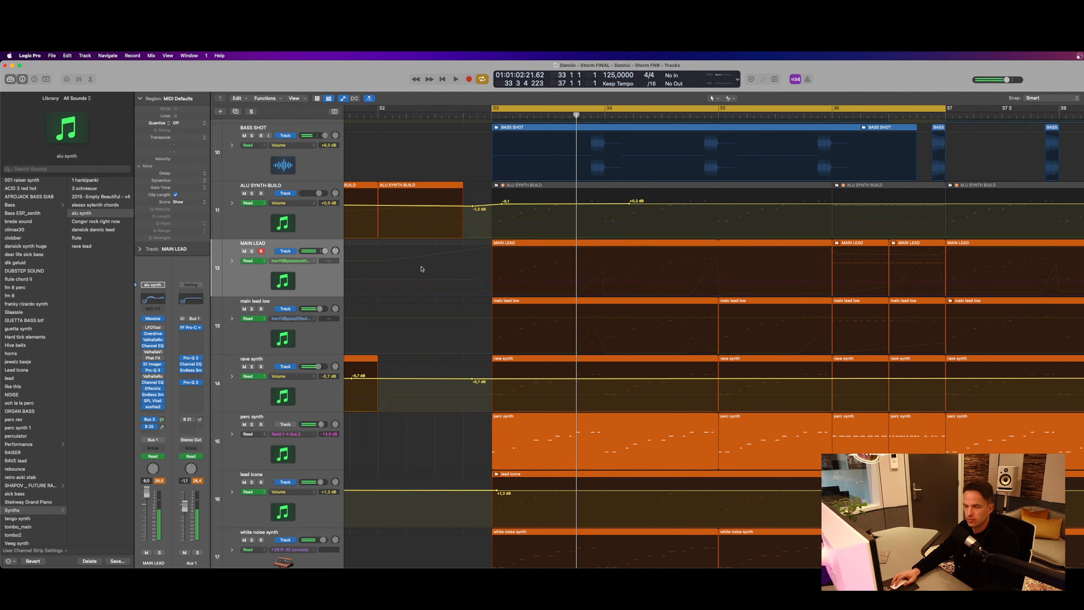
Solo and play the rave synth track, view its Nexus preset, then close the synth and stop playback
{"action": "left_click", "coordinate": [262, 386]}
{"action": "key", "text": "s"}
{"action": "key", "text": "space"}
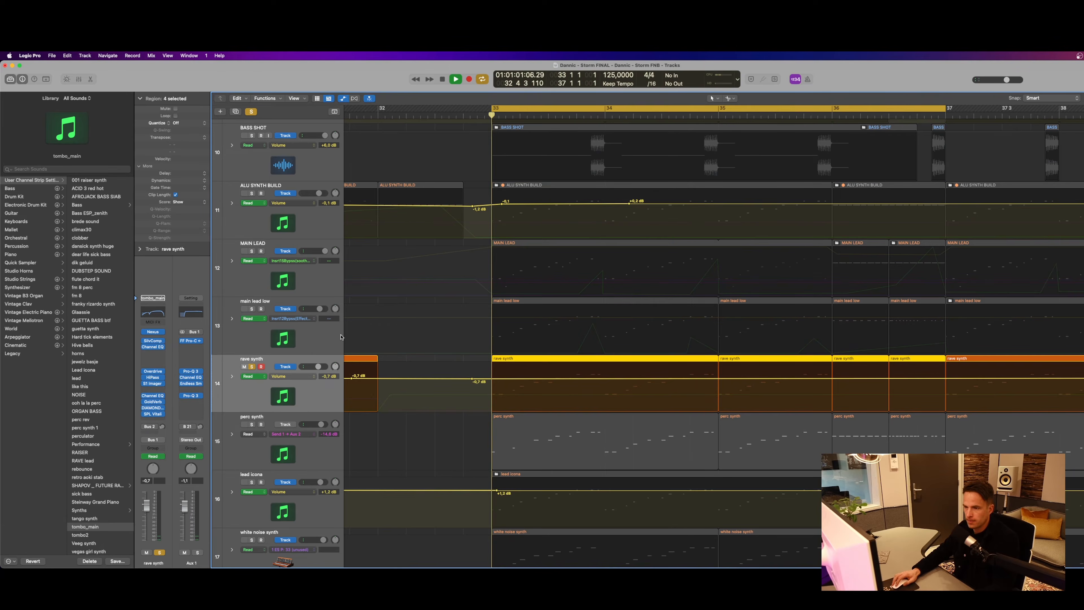
{"action": "scroll", "coordinate": [354, 389], "scroll_direction": "down", "scroll_amount": 5}
{"action": "scroll", "coordinate": [354, 389], "scroll_direction": "down", "scroll_amount": 1}
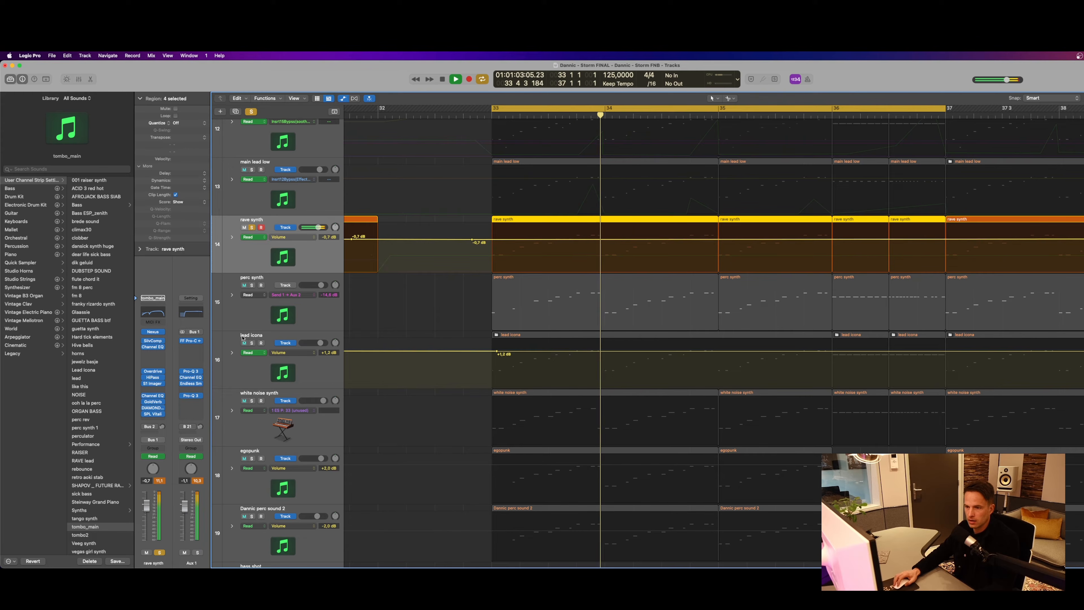
{"action": "left_click", "coordinate": [153, 331]}
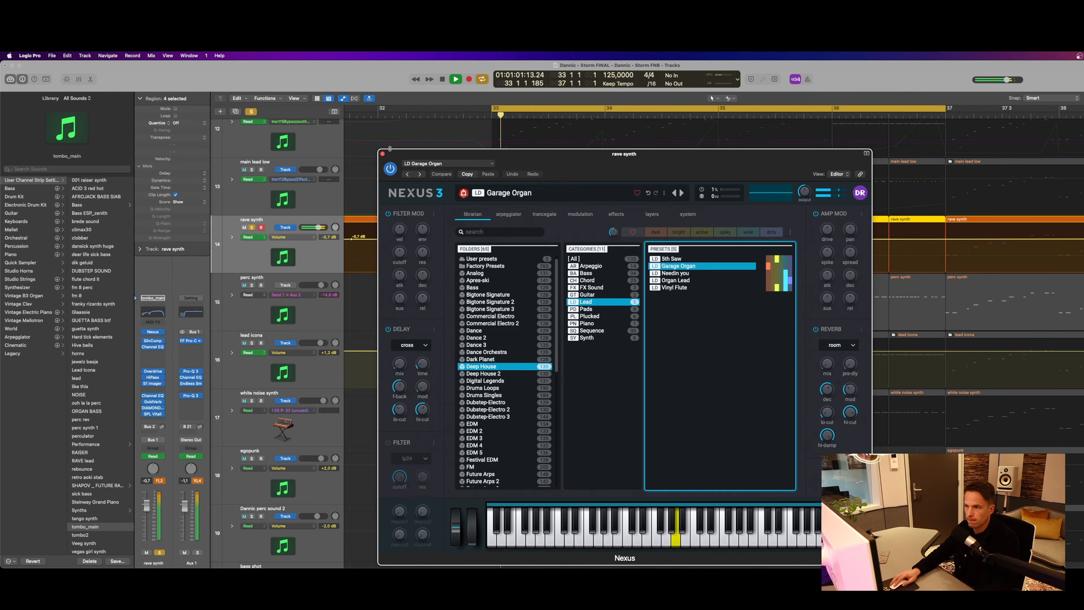
{"action": "left_click", "coordinate": [383, 155]}
{"action": "key", "text": "space"}
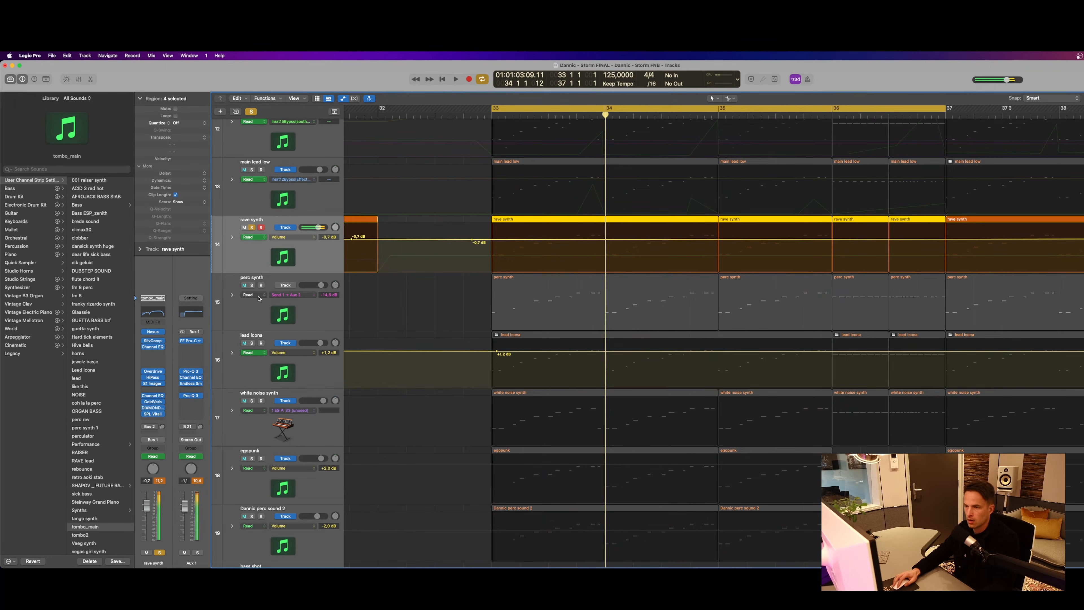
Solo the perc synth track in place of rave synth, play it from bar 33, and stop
{"action": "left_click", "coordinate": [252, 285]}
{"action": "left_click", "coordinate": [252, 227]}
{"action": "left_click", "coordinate": [280, 309]}
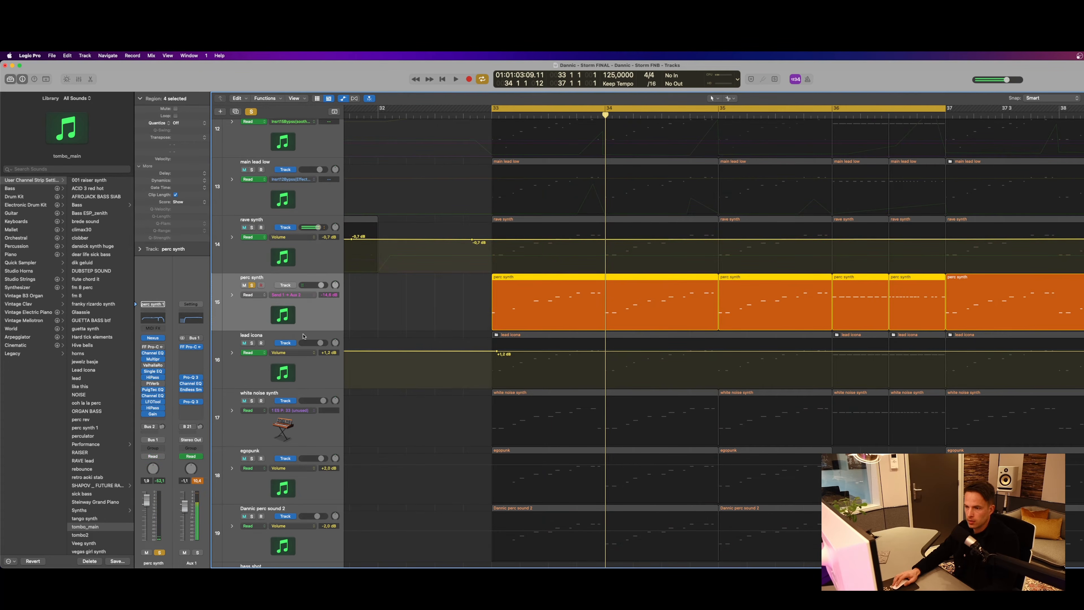
{"action": "key", "text": "space"}
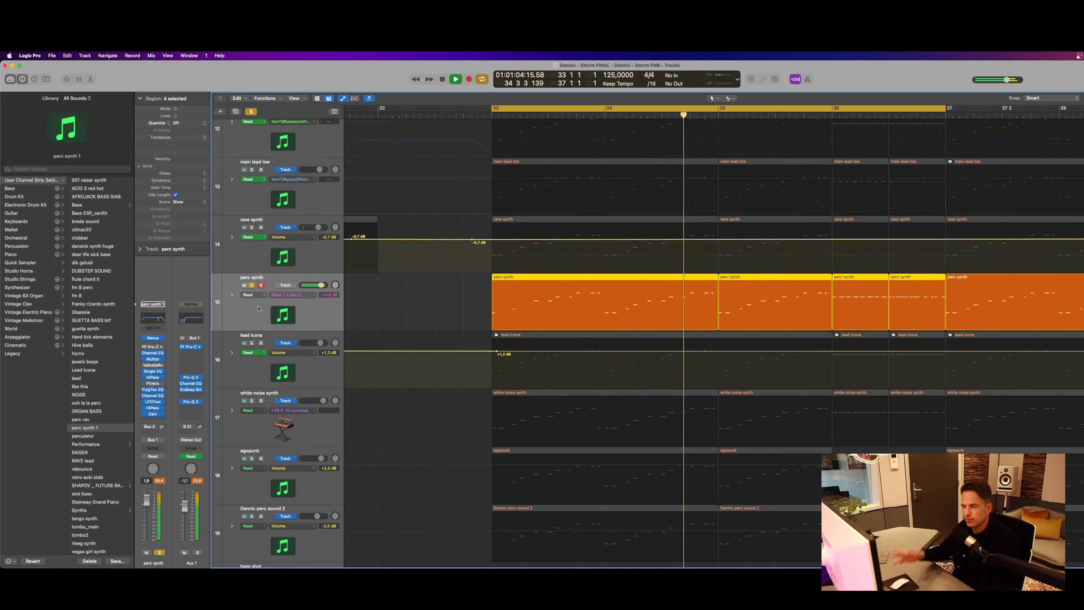
{"action": "key", "text": "space"}
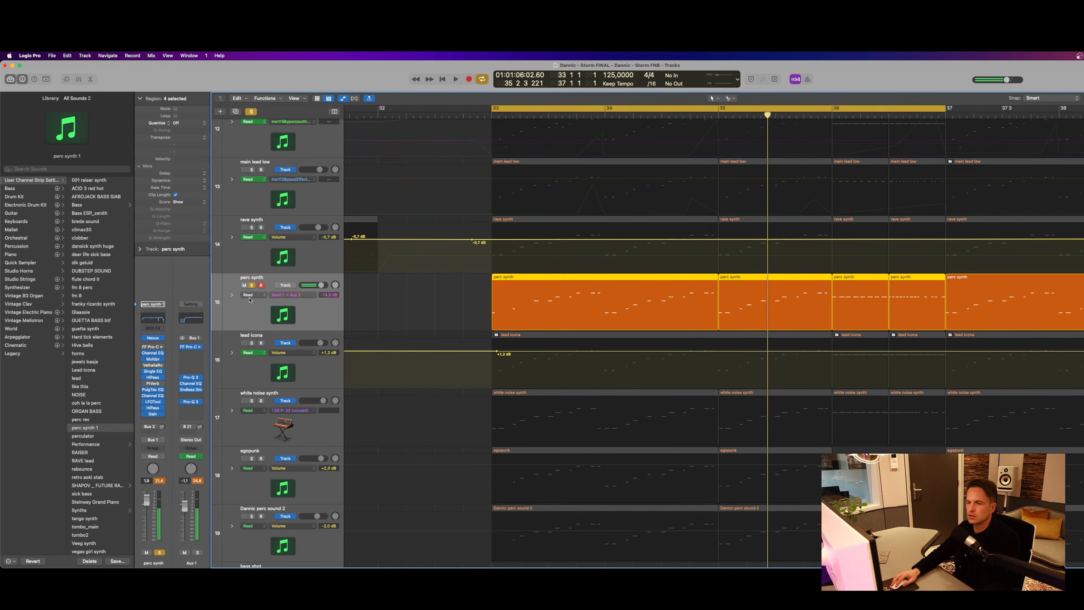
Solo the lead icons track in place of perc synth, play it from bar 33, and stop
{"action": "left_click", "coordinate": [252, 285]}
{"action": "left_click", "coordinate": [252, 343]}
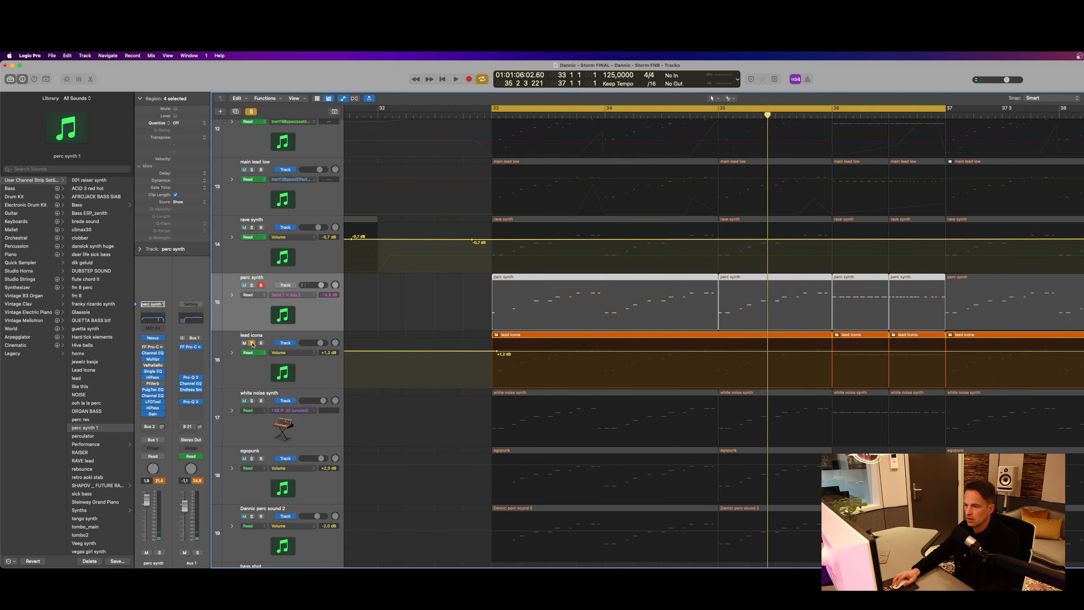
{"action": "left_click", "coordinate": [263, 378]}
{"action": "scroll", "coordinate": [274, 350], "scroll_direction": "down", "scroll_amount": 3}
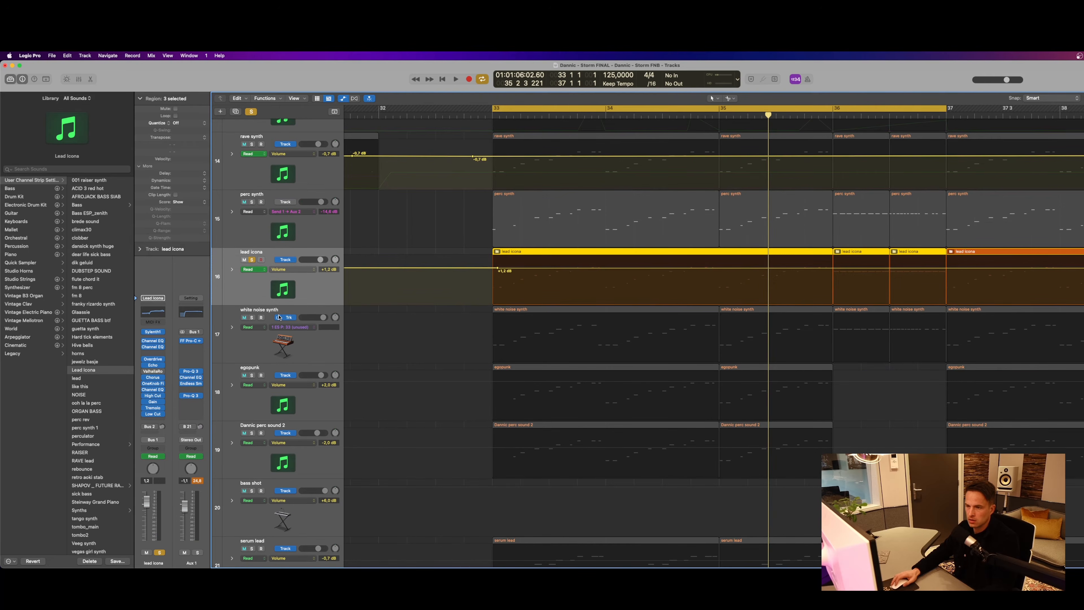
{"action": "key", "text": "space"}
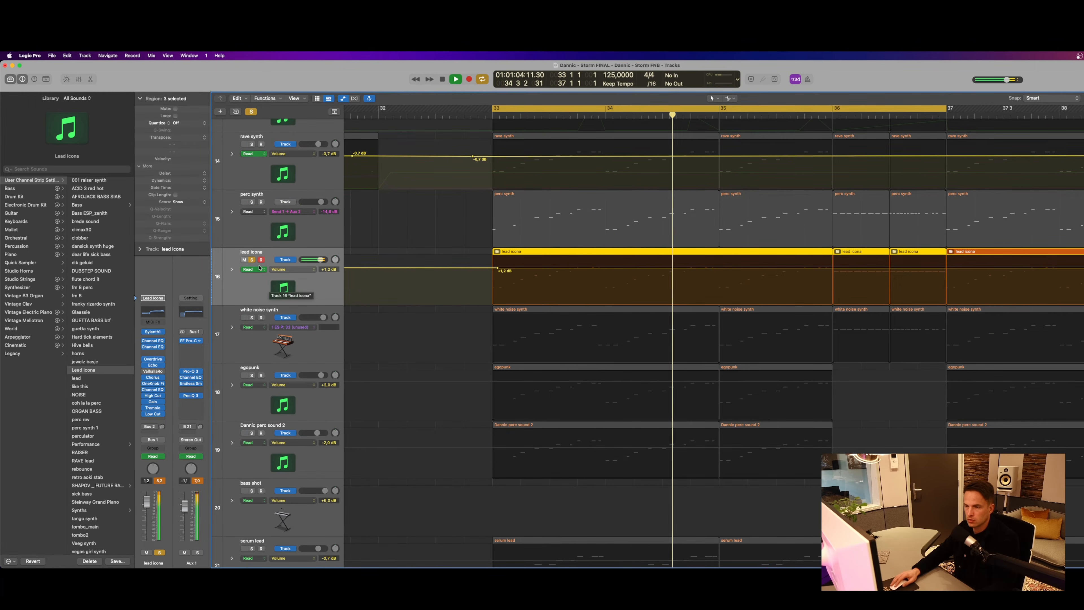
{"action": "key", "text": "space"}
Solo the white noise synth in place of lead icons, play it, then stop and clear its solo
{"action": "left_click", "coordinate": [251, 260]}
{"action": "left_click", "coordinate": [252, 317]}
{"action": "key", "text": "space"}
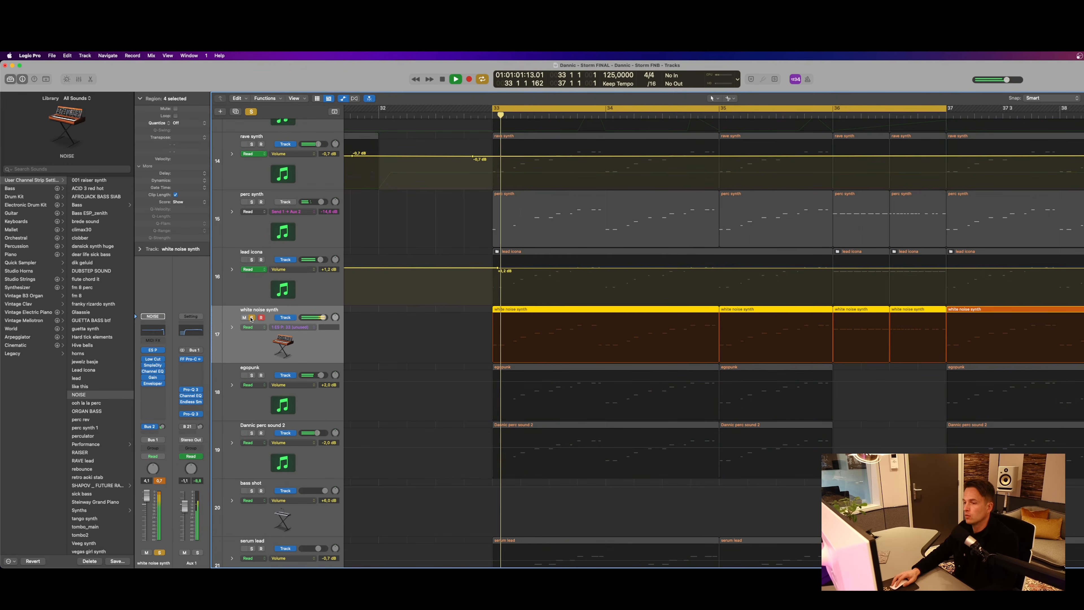
{"action": "key", "text": "space"}
{"action": "left_click", "coordinate": [252, 317]}
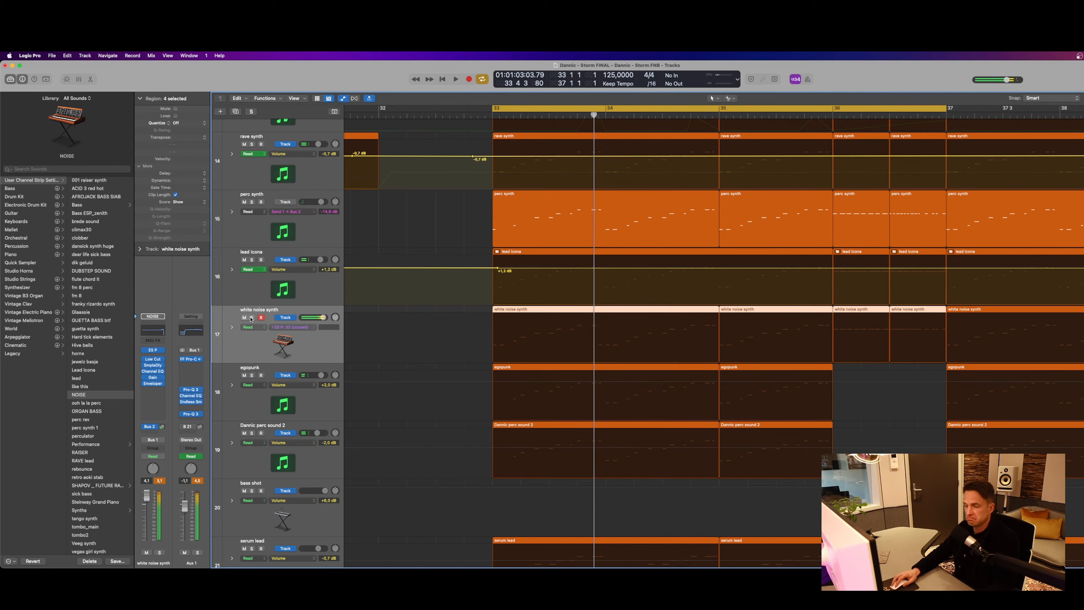
Solo the egopunk track and play it from bar 33
{"action": "left_click", "coordinate": [251, 375]}
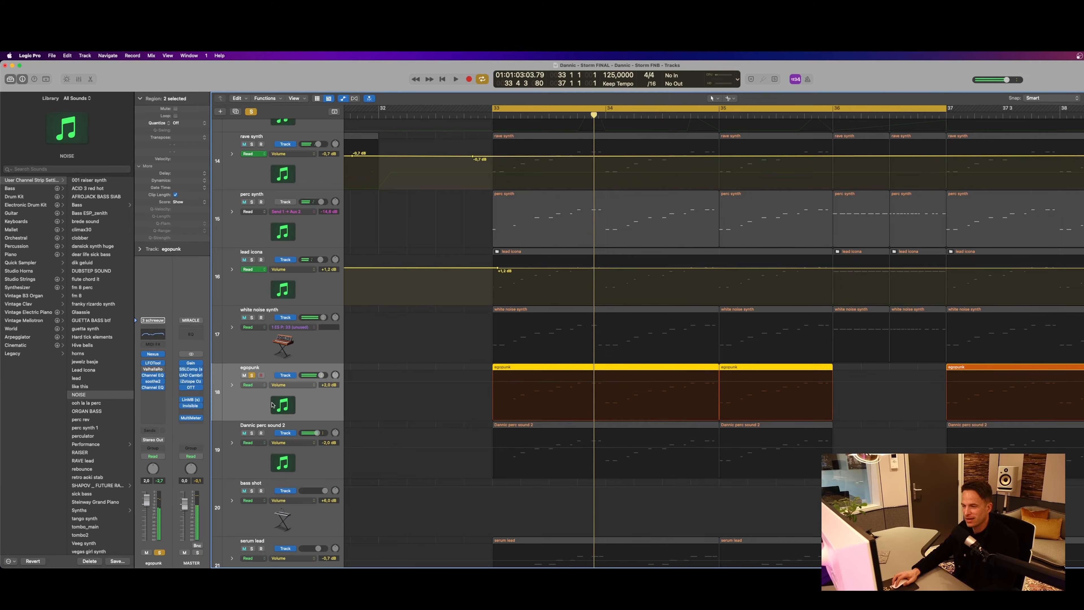
{"action": "key", "text": "space"}
{"action": "scroll", "coordinate": [253, 287], "scroll_direction": "down", "scroll_amount": 3}
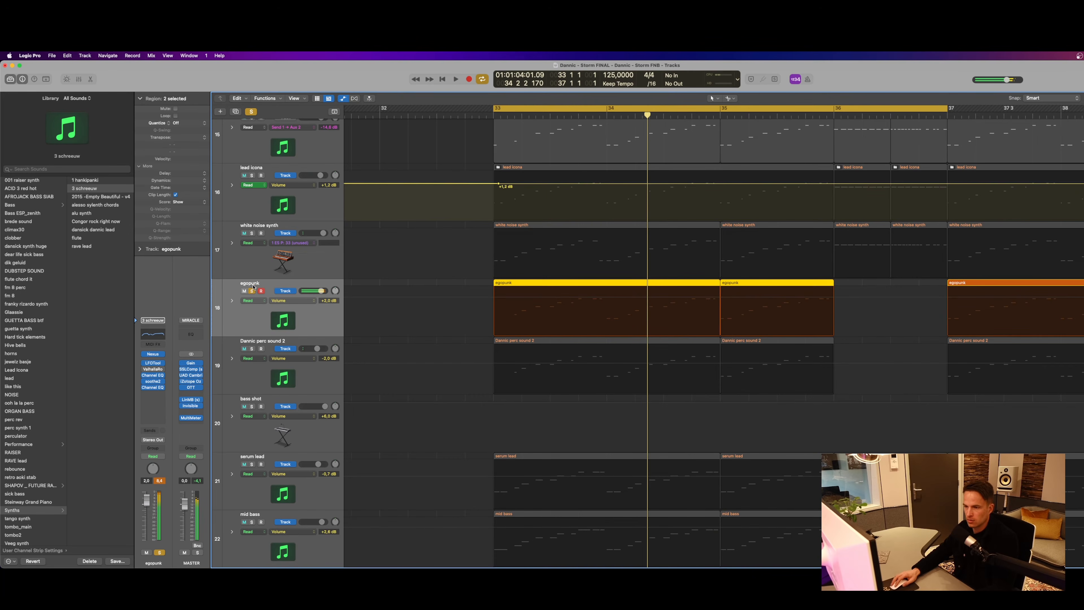
Solo Dannic perc sound 2 in place of egopunk, play it from bar 33, and stop
{"action": "left_click", "coordinate": [252, 349]}
{"action": "left_click", "coordinate": [252, 292]}
{"action": "key", "text": "space"}
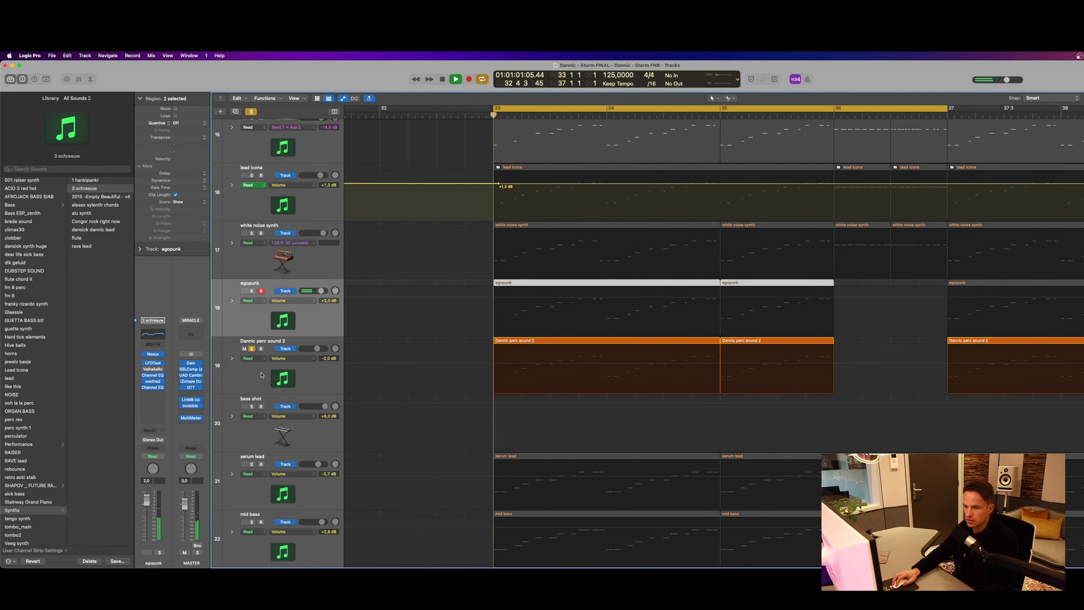
{"action": "left_click", "coordinate": [252, 349]}
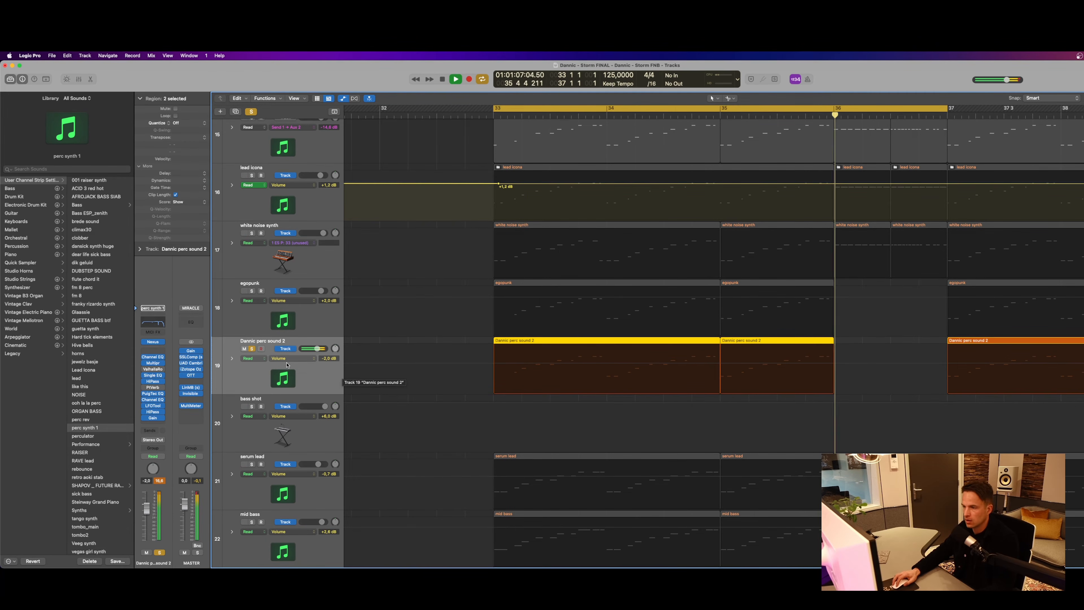
{"action": "key", "text": "space"}
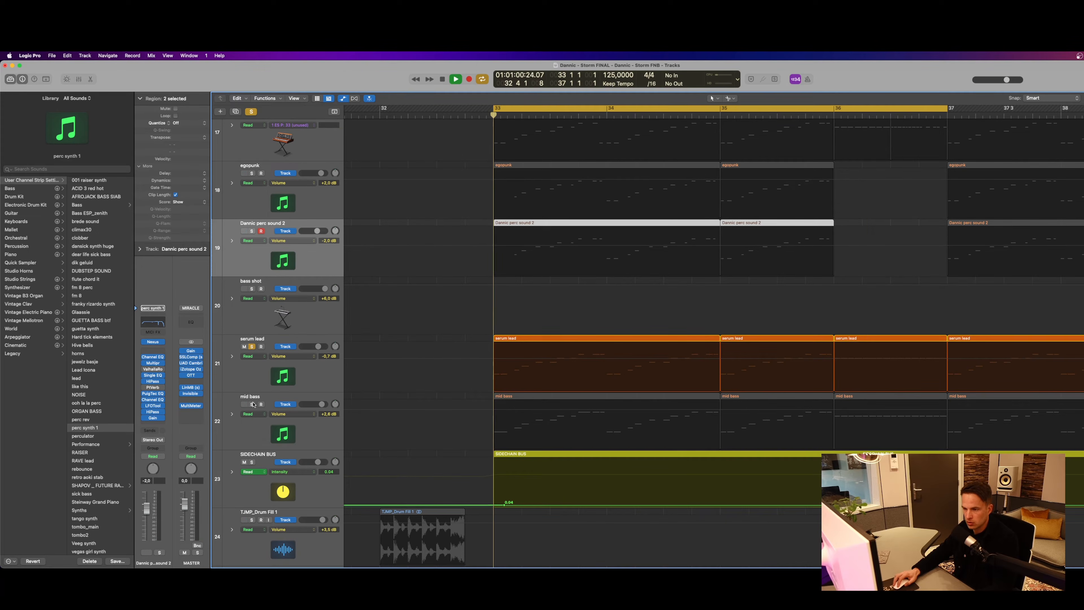
Play the serum lead and mid bass tracks soloed together, then stop and clear all solos
{"action": "key", "text": "space"}
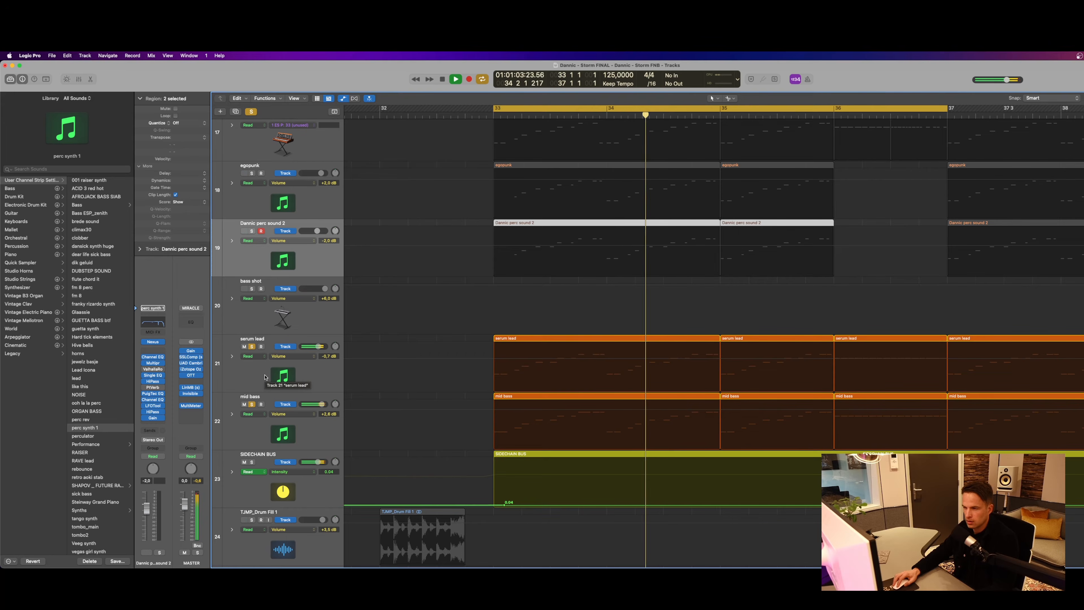
{"action": "scroll", "coordinate": [257, 344], "scroll_direction": "up", "scroll_amount": 1}
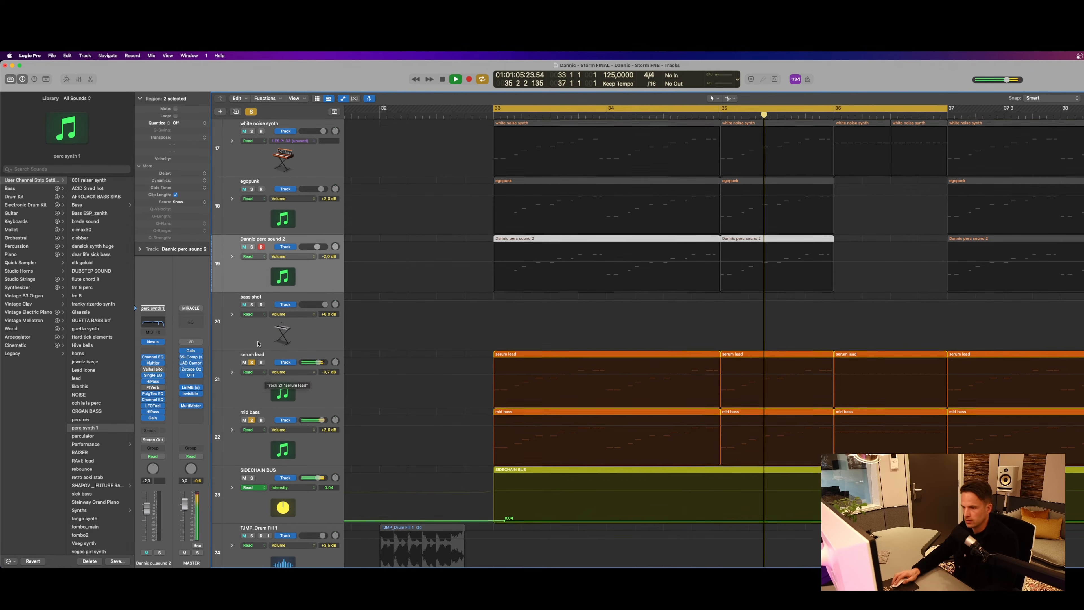
{"action": "key", "text": "space"}
{"action": "key", "text": "ctrl+alt+super+s"}
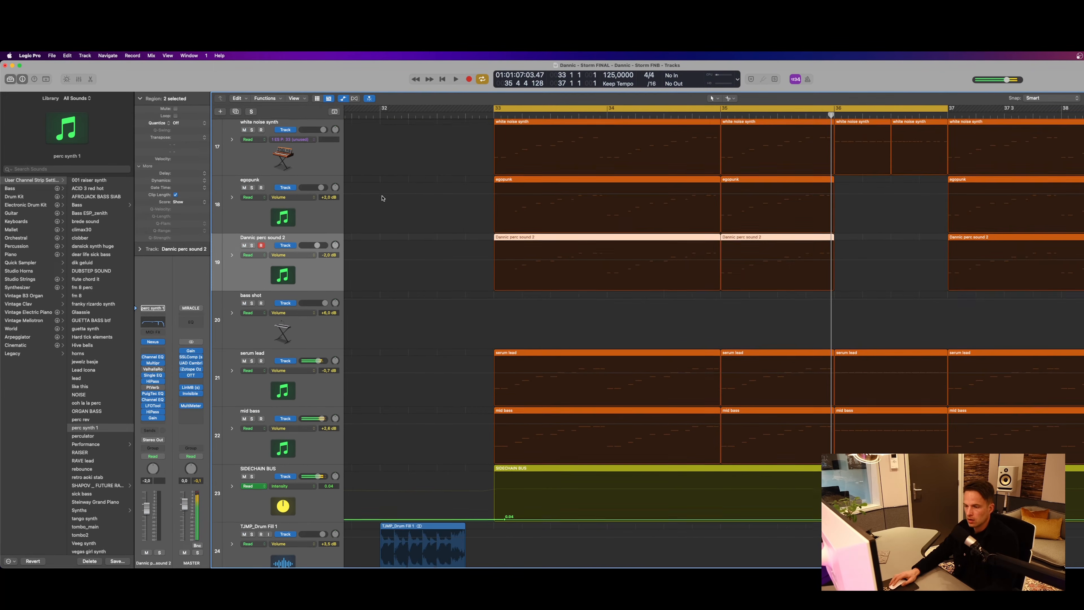
{"action": "scroll", "coordinate": [382, 198], "scroll_direction": "up", "scroll_amount": 1}
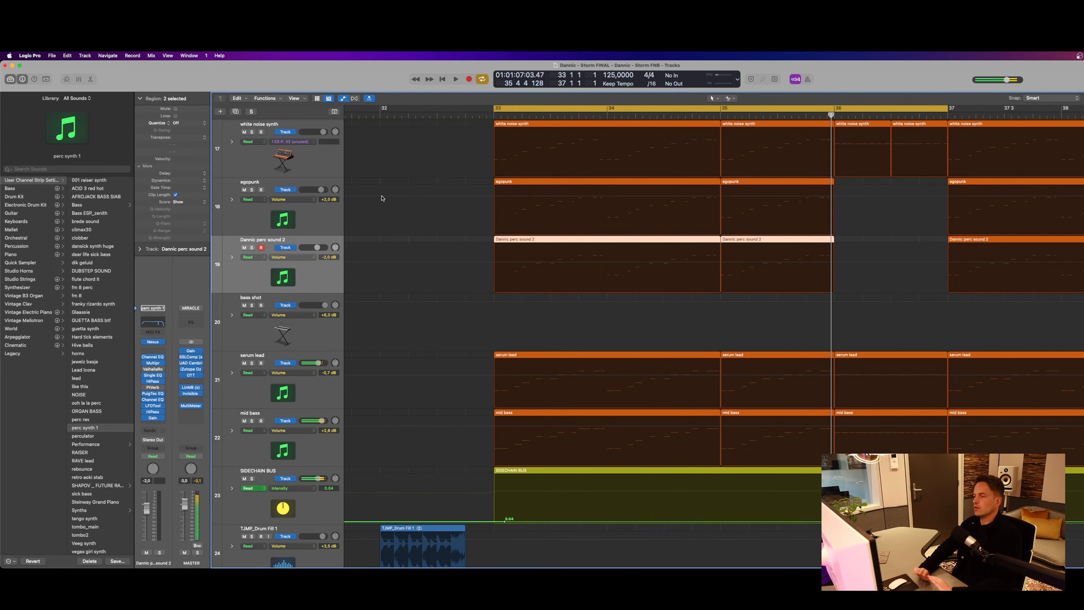
Solo the SIDECHAIN BUS track, play the layers routed through it from bar 33, and stop
{"action": "left_click", "coordinate": [251, 479]}
{"action": "key", "text": "space"}
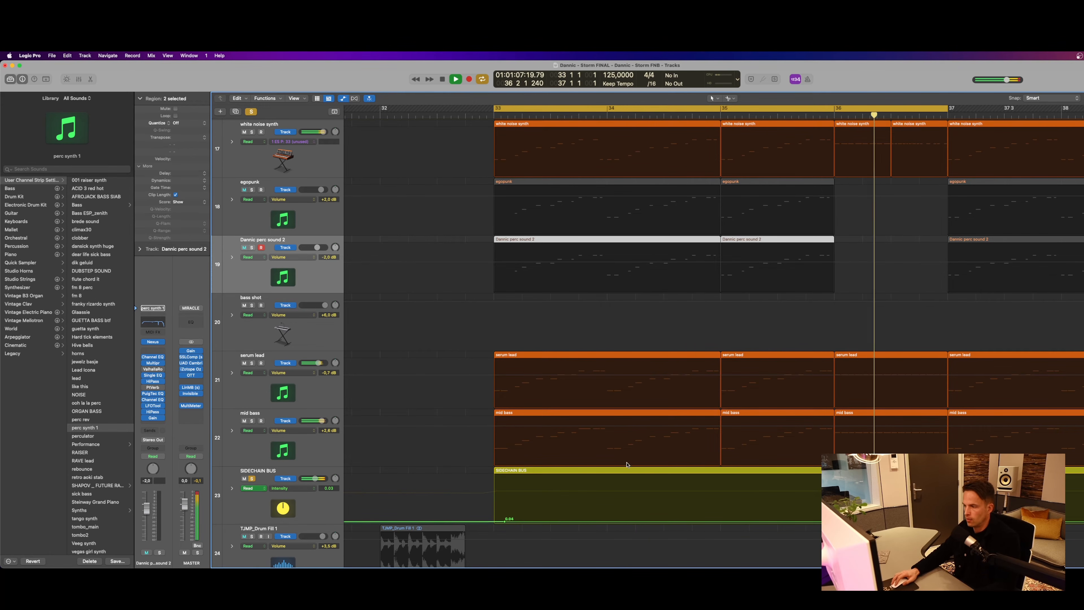
{"action": "scroll", "coordinate": [694, 374], "scroll_direction": "up", "scroll_amount": 1}
{"action": "key", "text": "space"}
{"action": "scroll", "coordinate": [583, 342], "scroll_direction": "up", "scroll_amount": 1}
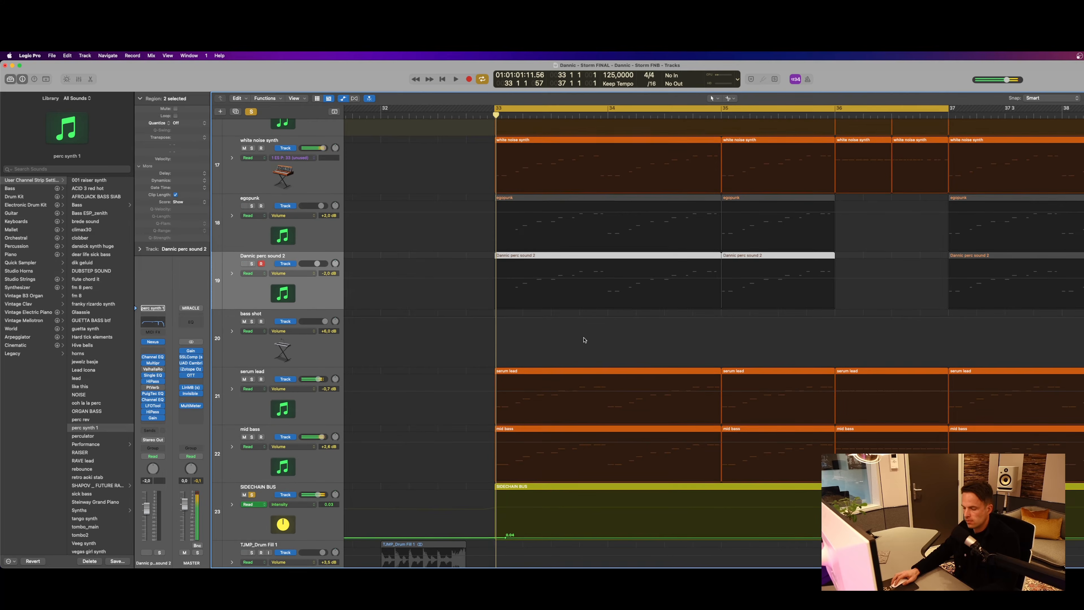
Hide the automation, view the notes of the serum lead's bar 36 region, and select the lead layers' bar 36 regions
{"action": "key", "text": "a"}
{"action": "scroll", "coordinate": [764, 295], "scroll_direction": "right", "scroll_amount": 2}
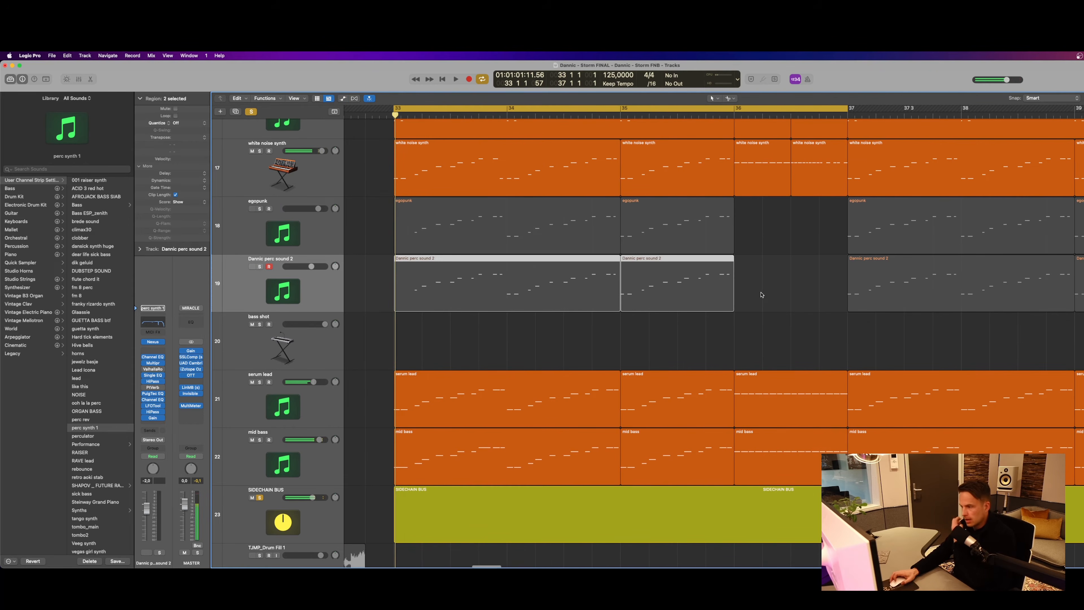
{"action": "double_click", "coordinate": [784, 409]}
{"action": "left_click_drag", "start_coordinate": [116, 317], "coordinate": [400, 292]}
{"action": "scroll", "coordinate": [117, 171], "scroll_direction": "up", "scroll_amount": 1}
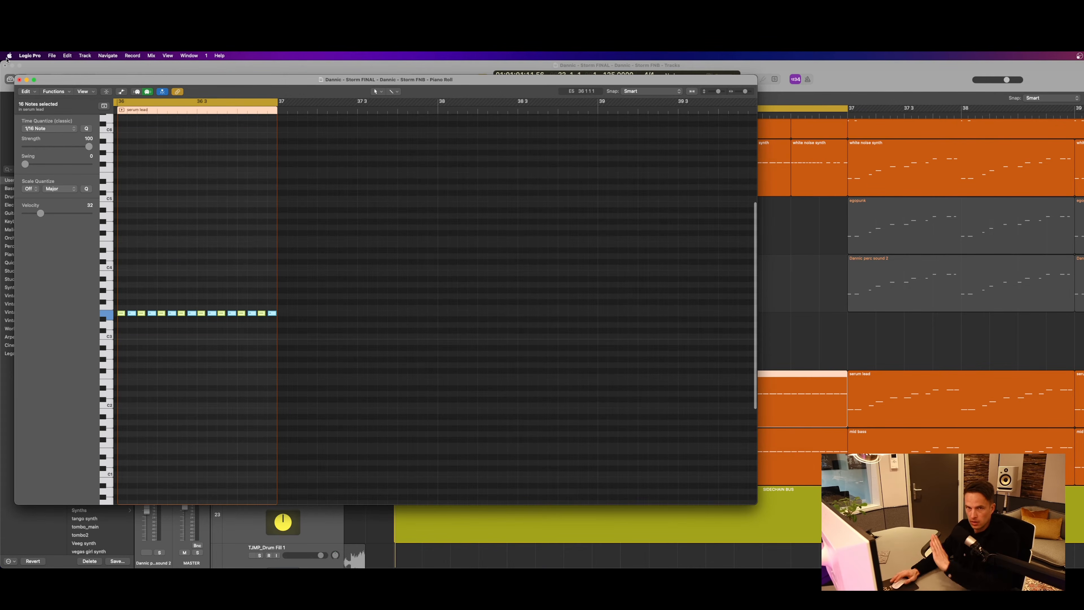
{"action": "left_click_drag", "start_coordinate": [826, 190], "coordinate": [767, 516]}
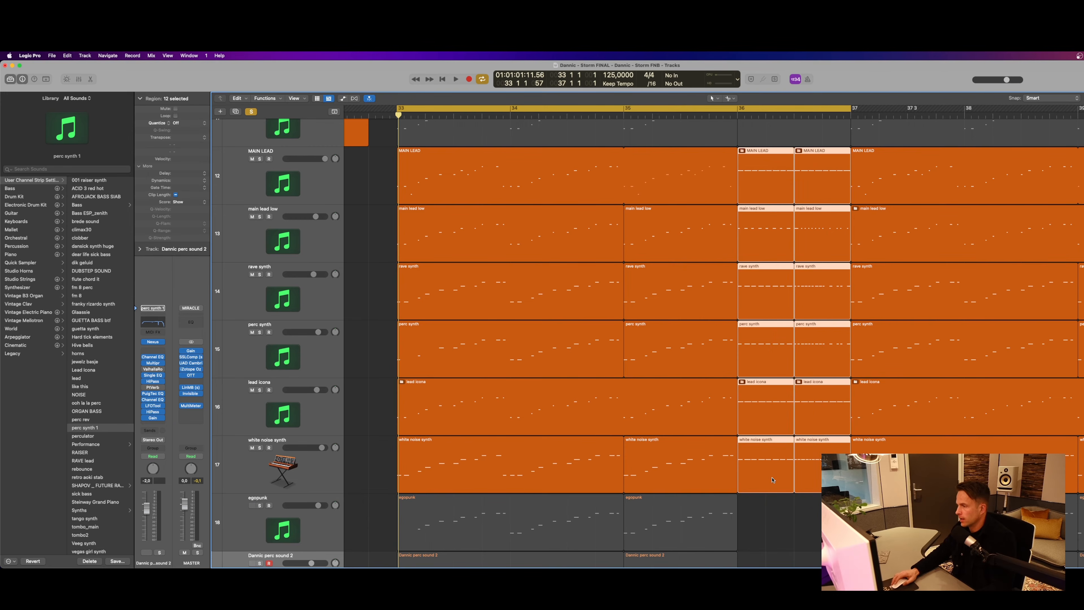
{"action": "left_click", "coordinate": [783, 526]}
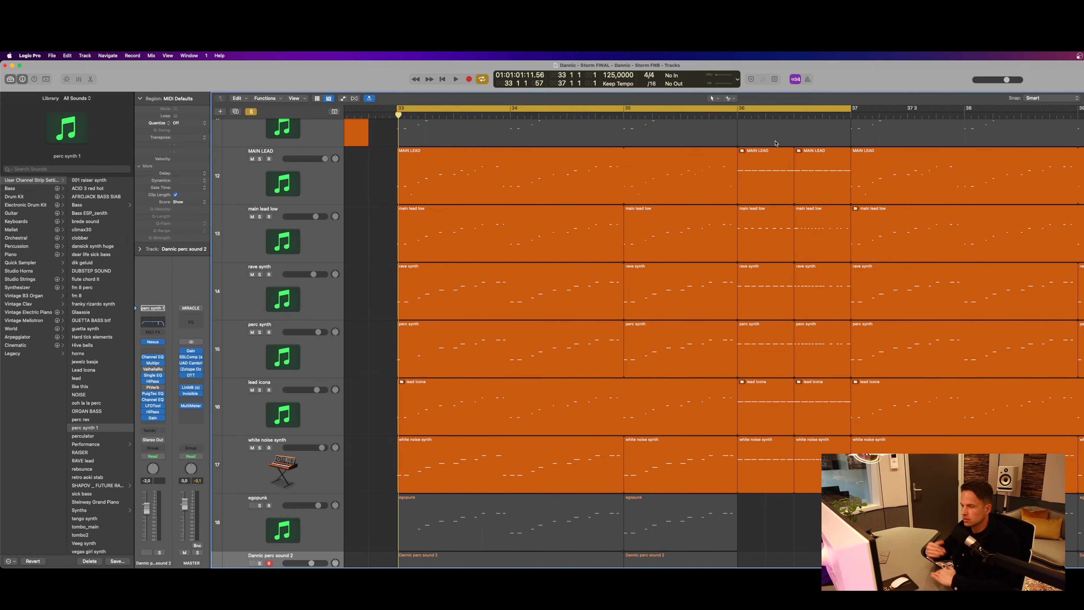
Set the cycle range to bar 36 and play that bar while looking over the bass and lead tracks
{"action": "left_click_drag", "start_coordinate": [476, 108], "coordinate": [581, 110]}
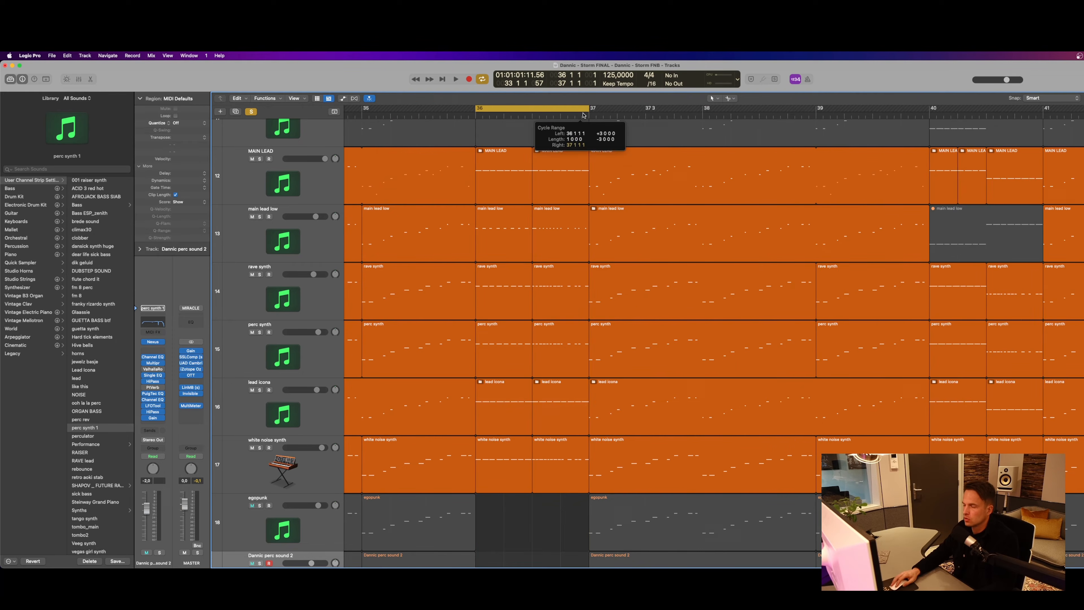
{"action": "scroll", "coordinate": [565, 359], "scroll_direction": "up", "scroll_amount": 7}
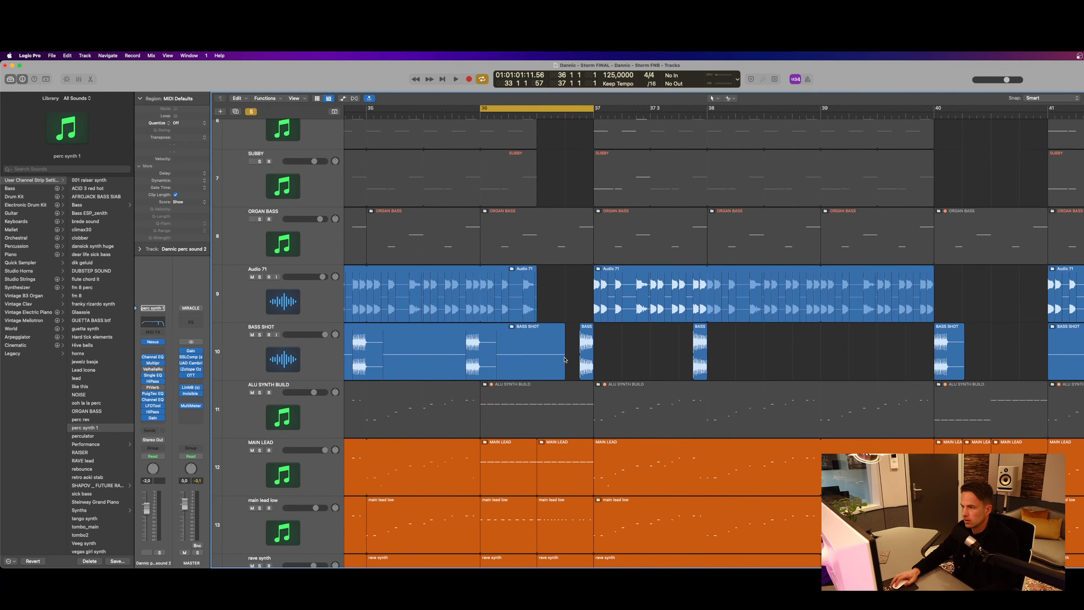
{"action": "scroll", "coordinate": [565, 359], "scroll_direction": "down", "scroll_amount": 5}
{"action": "key", "text": "space"}
{"action": "scroll", "coordinate": [565, 359], "scroll_direction": "up", "scroll_amount": 8}
{"action": "scroll", "coordinate": [565, 359], "scroll_direction": "down", "scroll_amount": 4}
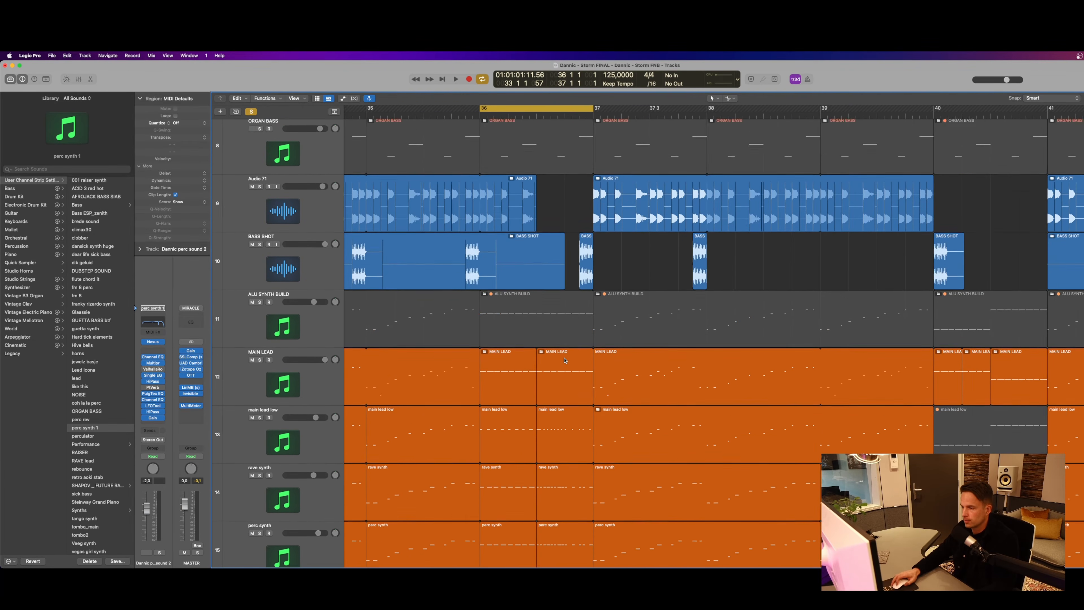
{"action": "scroll", "coordinate": [566, 359], "scroll_direction": "up", "scroll_amount": 12}
{"action": "scroll", "coordinate": [563, 382], "scroll_direction": "down", "scroll_amount": 10}
{"action": "scroll", "coordinate": [563, 383], "scroll_direction": "down", "scroll_amount": 3}
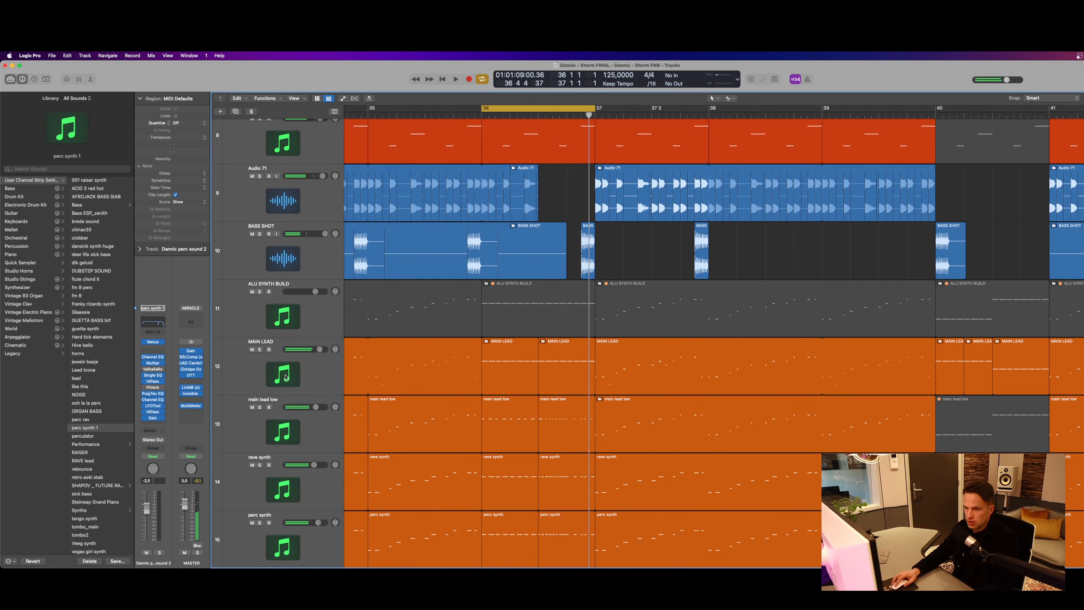
Display the MAIN LEAD track's Intensity automation and play bar 36 with it in view
{"action": "left_click", "coordinate": [260, 371]}
{"action": "key", "text": "a"}
{"action": "left_click", "coordinate": [293, 357]}
{"action": "left_click", "coordinate": [325, 560]}
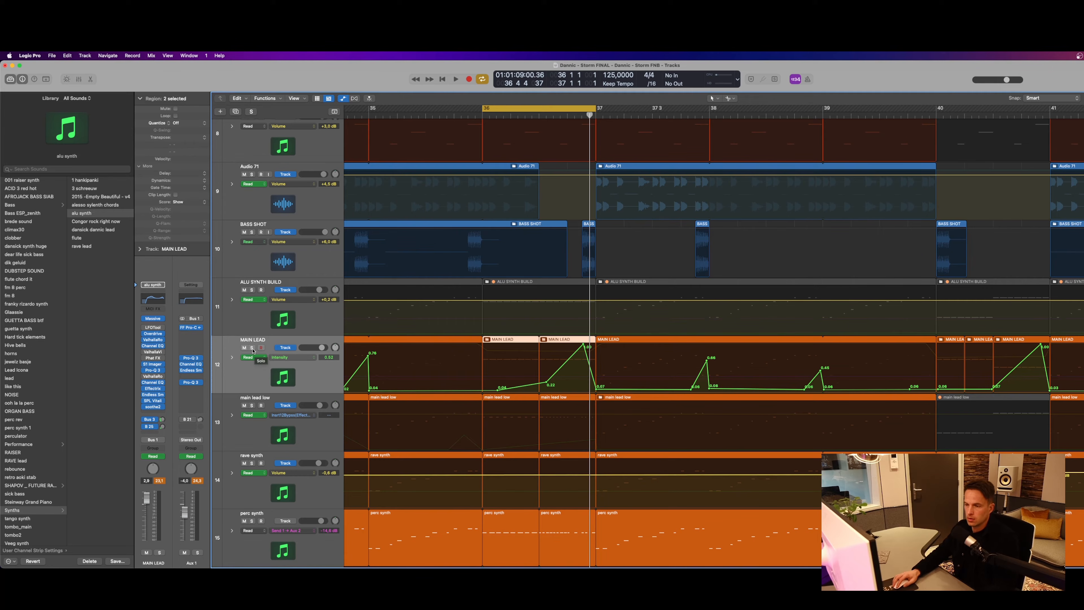
{"action": "key", "text": "space"}
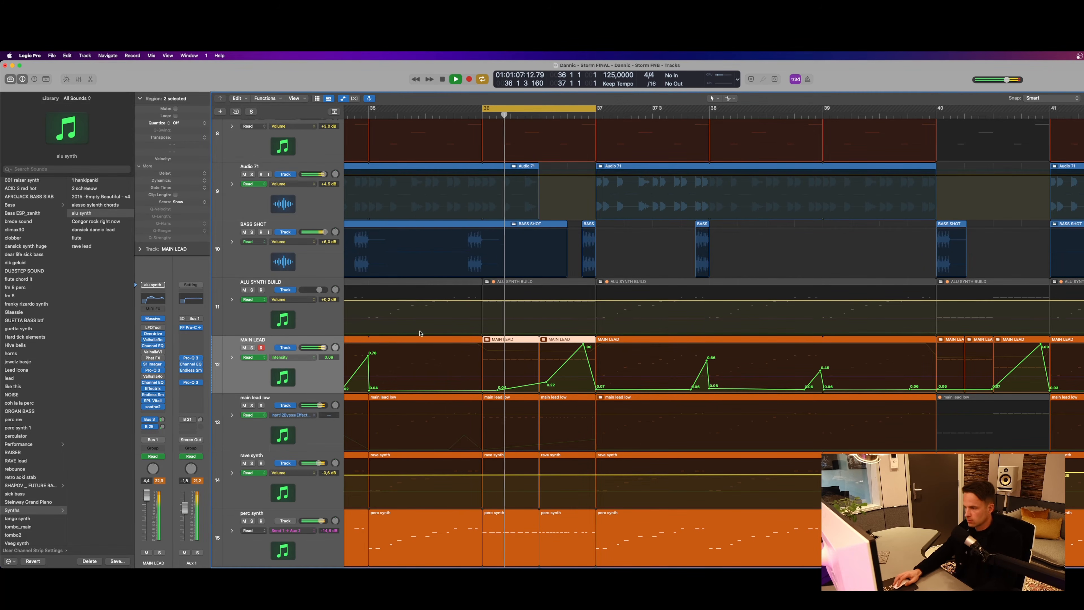
{"action": "key", "text": "space"}
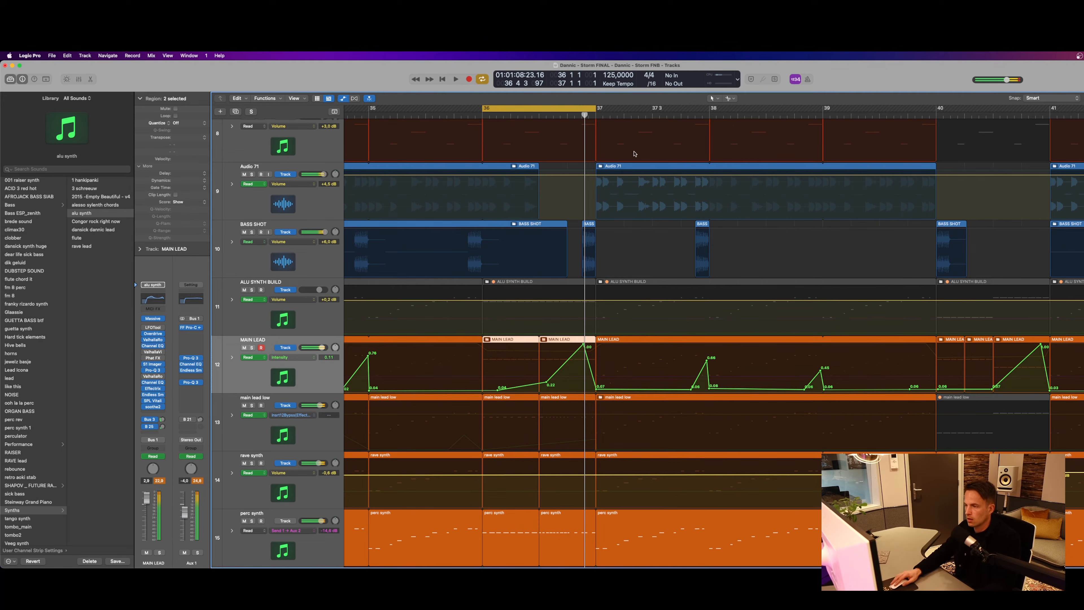
Set the cycle range from bar 37 to the end of bar 39, play the MAIN LEAD's automation peaks there, and stop
{"action": "left_click_drag", "start_coordinate": [600, 111], "coordinate": [921, 111]}
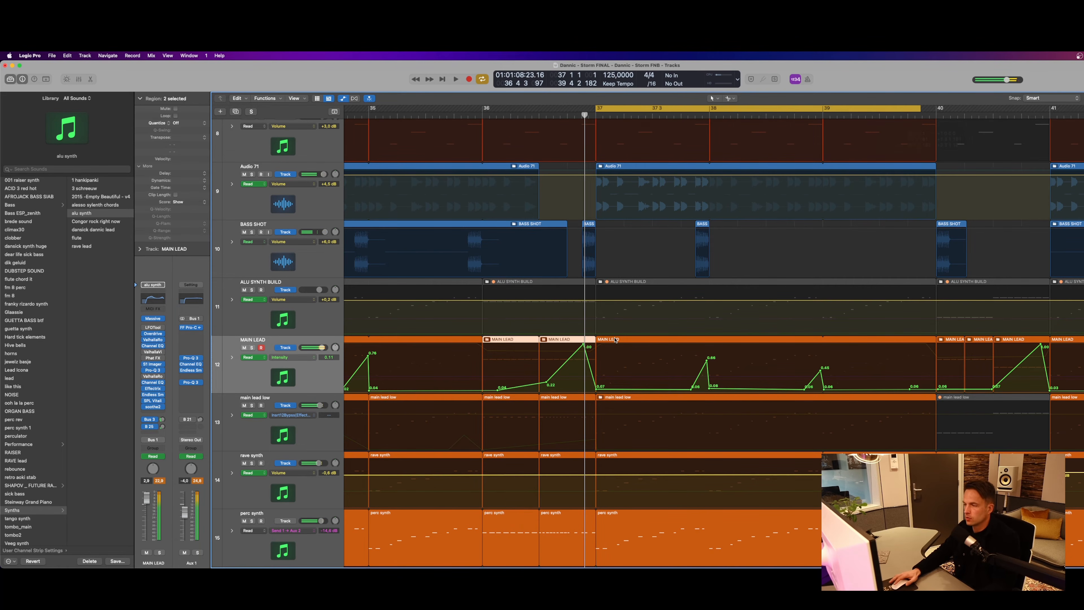
{"action": "key", "text": "space"}
{"action": "scroll", "coordinate": [600, 385], "scroll_direction": "right", "scroll_amount": 4}
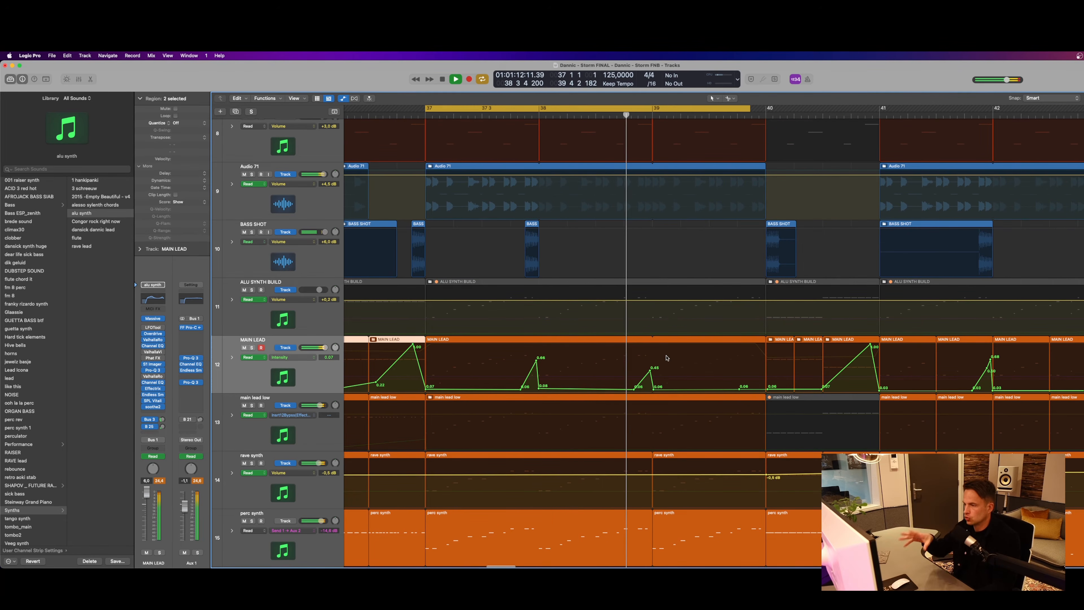
{"action": "key", "text": "space"}
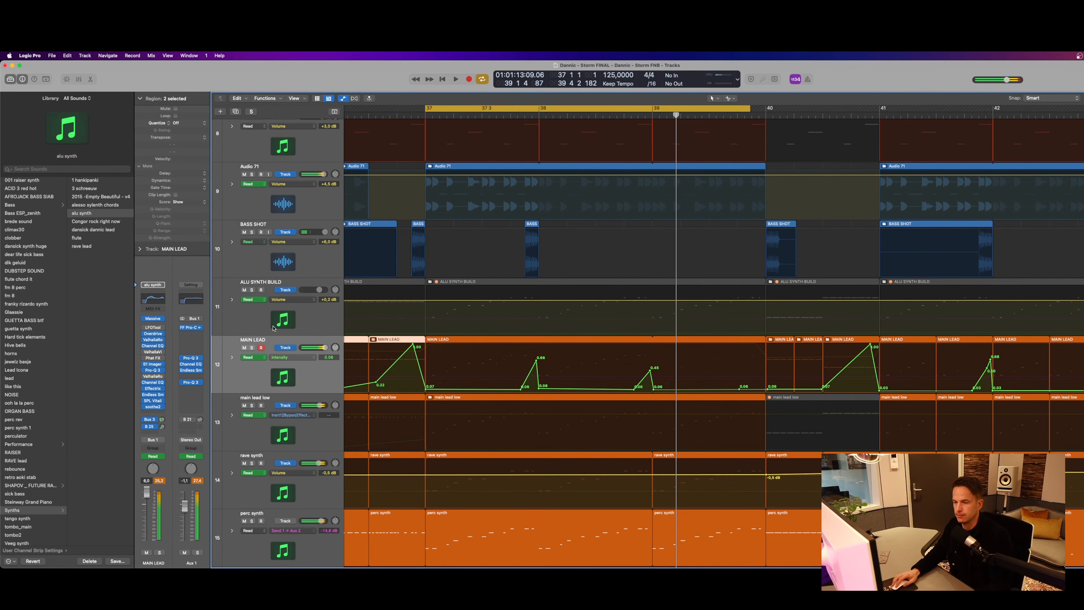
Cycle bar 40, play the buzz, dreamy and franky lead tracks soloed over it, and clear the solos
{"action": "left_click_drag", "start_coordinate": [456, 109], "coordinate": [476, 110]}
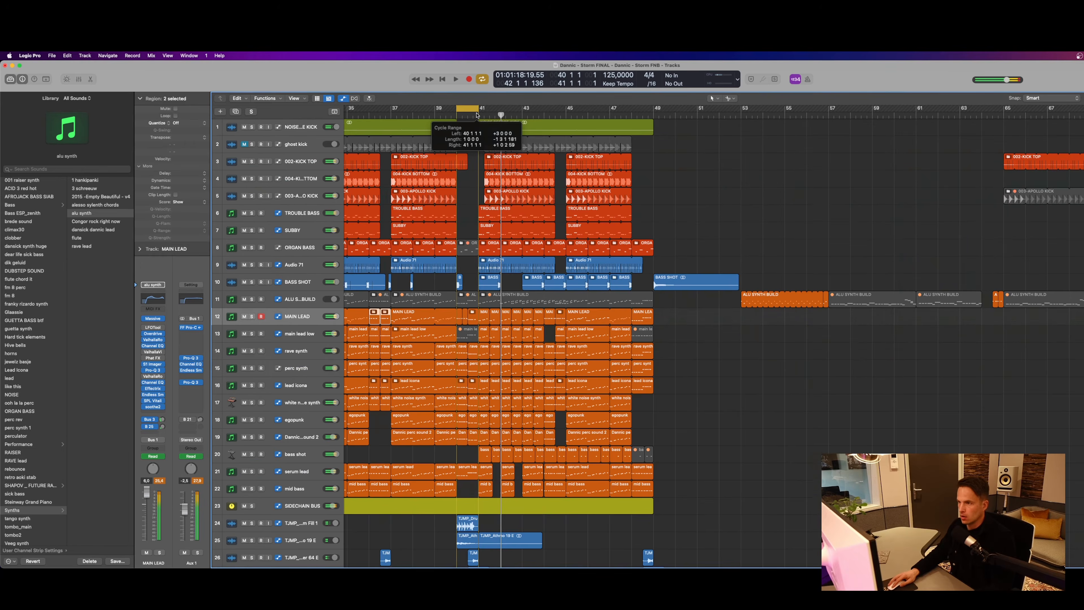
{"action": "scroll", "coordinate": [508, 415], "scroll_direction": "down", "scroll_amount": 20}
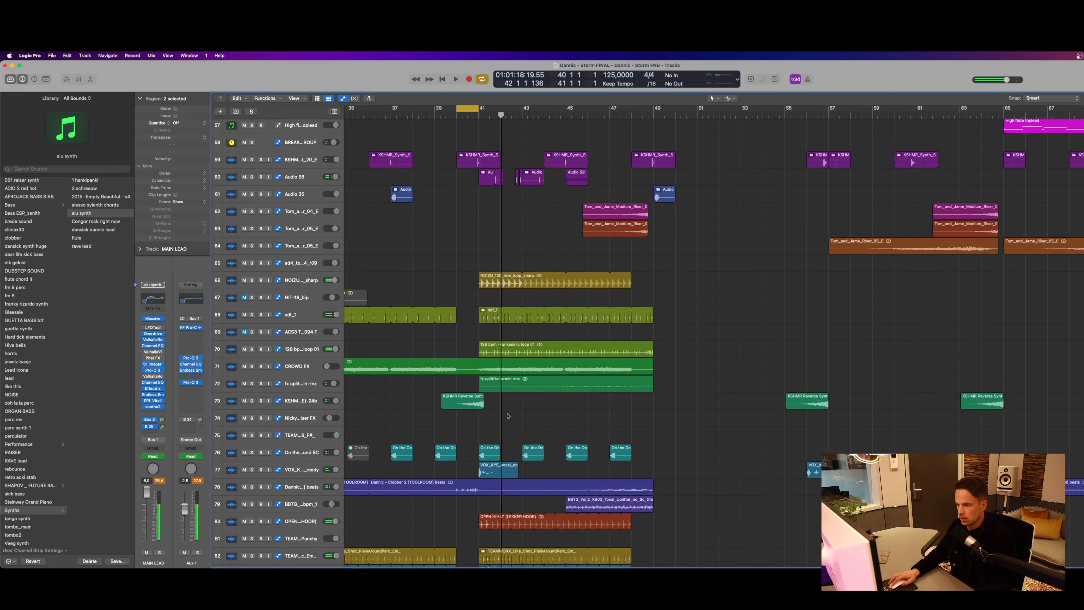
{"action": "scroll", "coordinate": [508, 415], "scroll_direction": "up", "scroll_amount": 10}
{"action": "key", "text": "super+Right"}
{"action": "key", "text": "super+Right"}
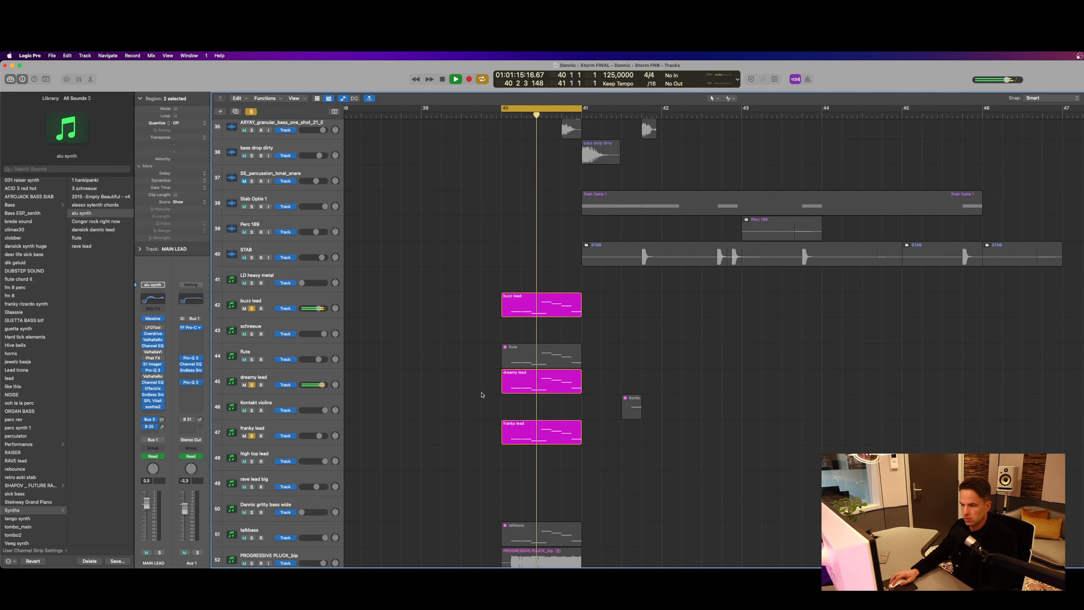
{"action": "scroll", "coordinate": [449, 411], "scroll_direction": "up", "scroll_amount": 1}
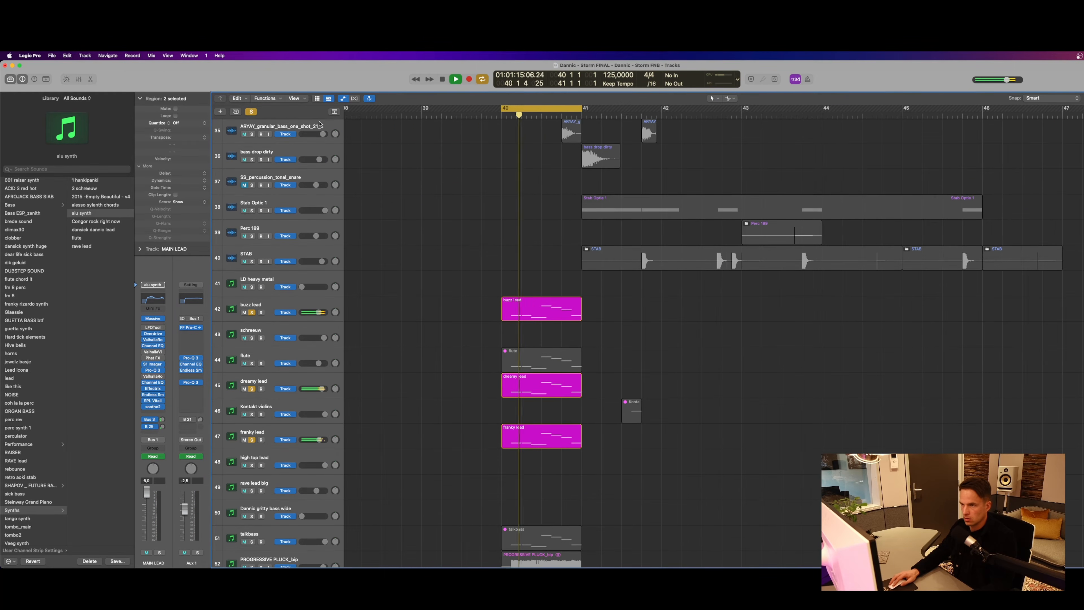
{"action": "left_click", "coordinate": [251, 111]}
Play the full arrangement on from bar 41 into the break and look over the tracks used there
{"action": "key", "text": "space"}
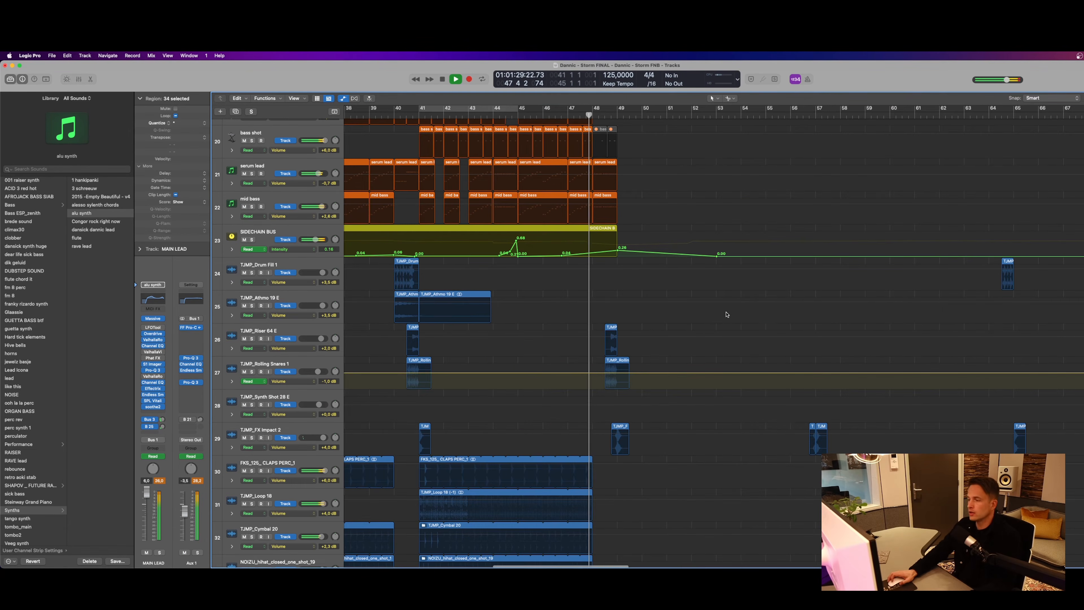
{"action": "scroll", "coordinate": [724, 313], "scroll_direction": "down", "scroll_amount": 5}
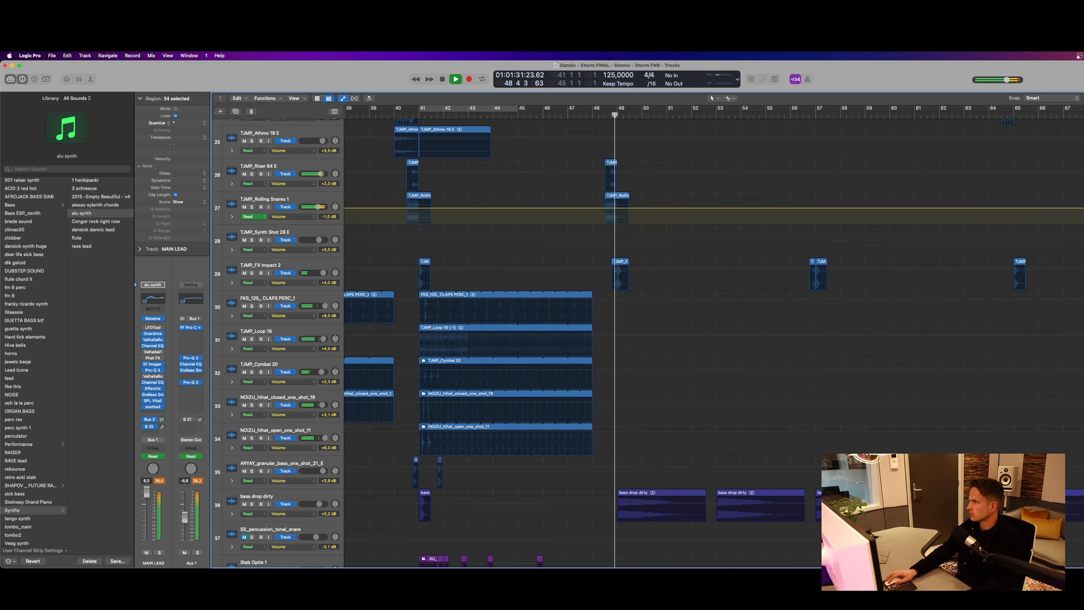
{"action": "scroll", "coordinate": [755, 322], "scroll_direction": "down", "scroll_amount": 15}
{"action": "scroll", "coordinate": [755, 322], "scroll_direction": "right", "scroll_amount": 4}
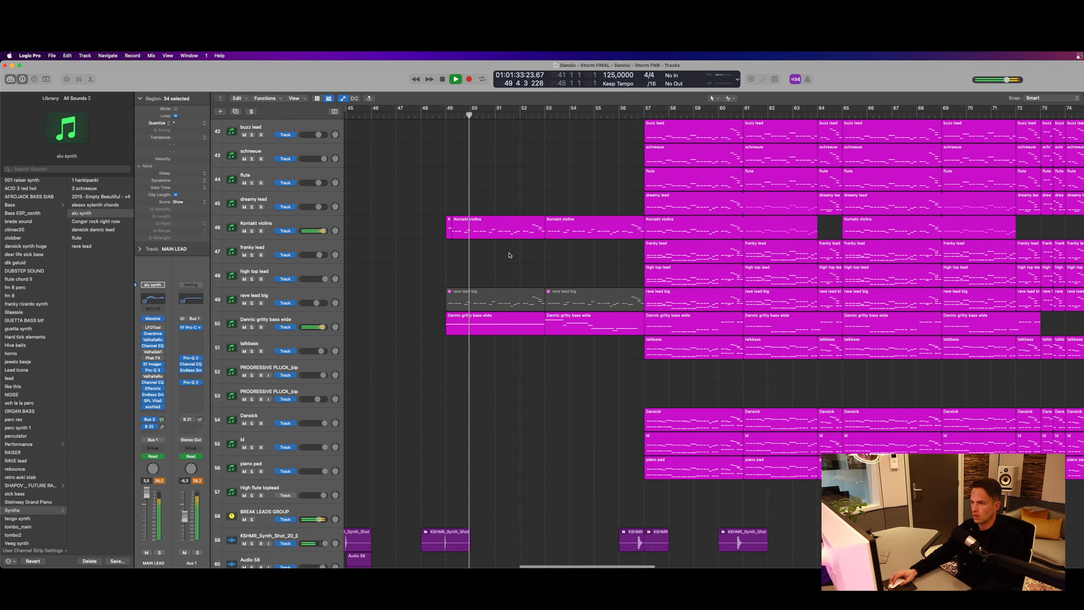
{"action": "scroll", "coordinate": [494, 283], "scroll_direction": "down", "scroll_amount": 14}
{"action": "scroll", "coordinate": [494, 283], "scroll_direction": "up", "scroll_amount": 12}
{"action": "scroll", "coordinate": [494, 283], "scroll_direction": "up", "scroll_amount": 6}
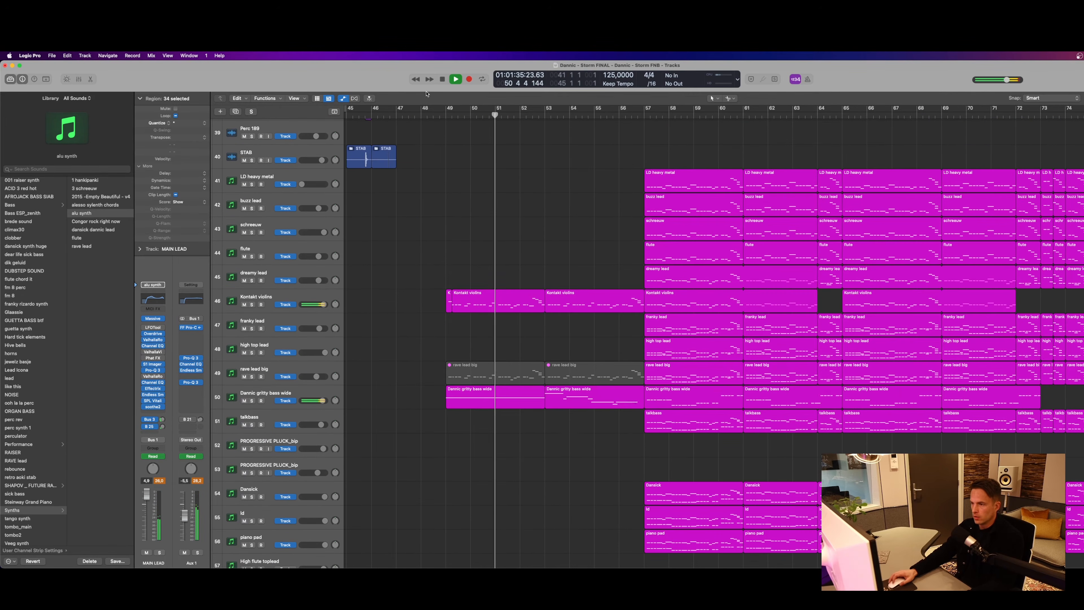
Set the cycle range to bars 49 to 57, stop playback, and check the break tracks' volume automation
{"action": "left_click_drag", "start_coordinate": [447, 109], "coordinate": [645, 122]}
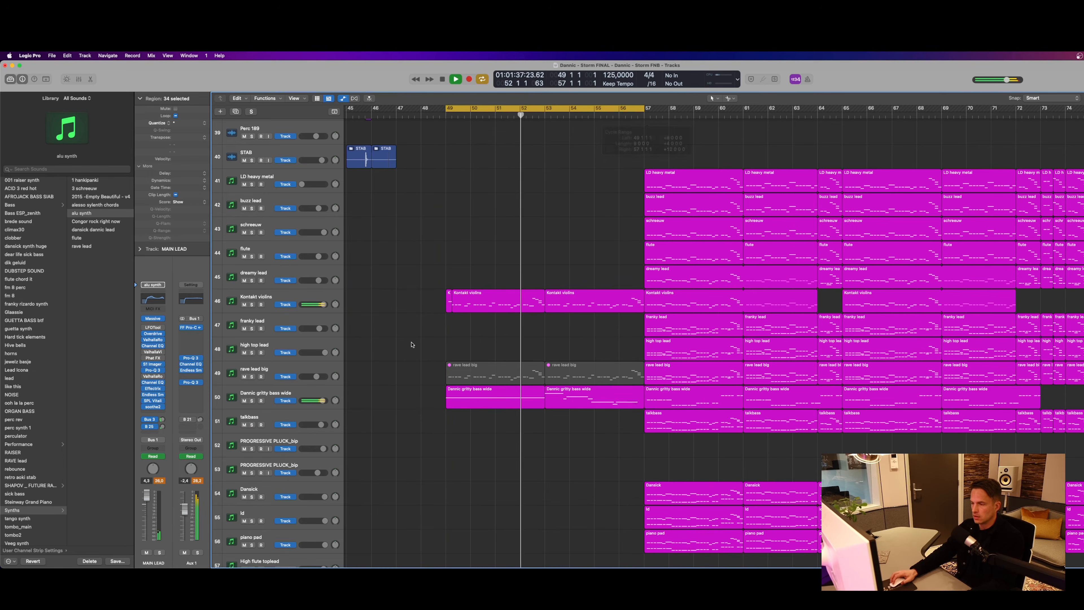
{"action": "key", "text": "space"}
{"action": "key", "text": "a"}
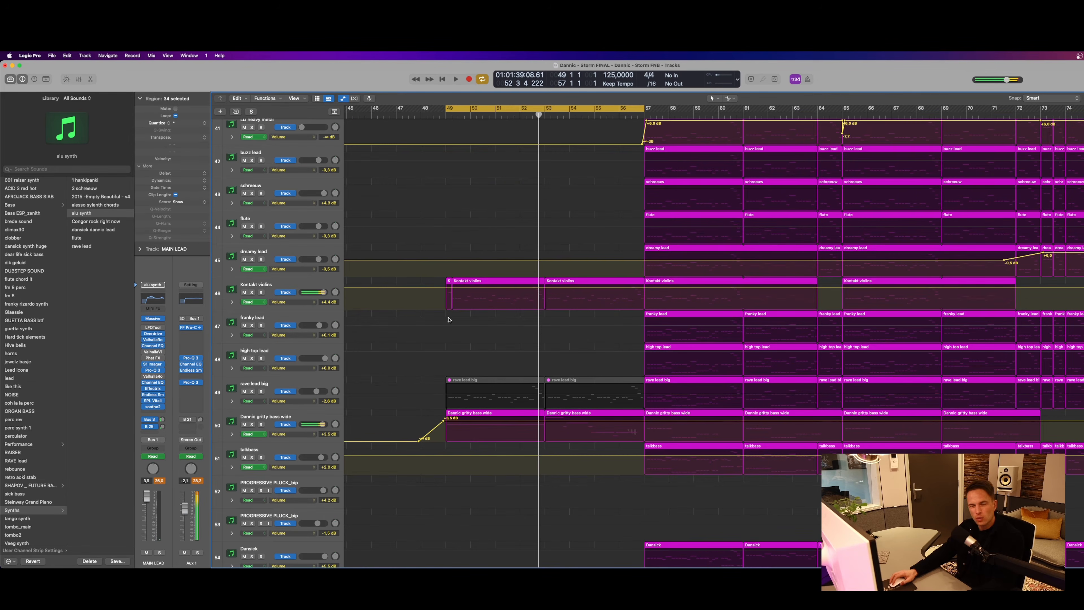
{"action": "key", "text": "a"}
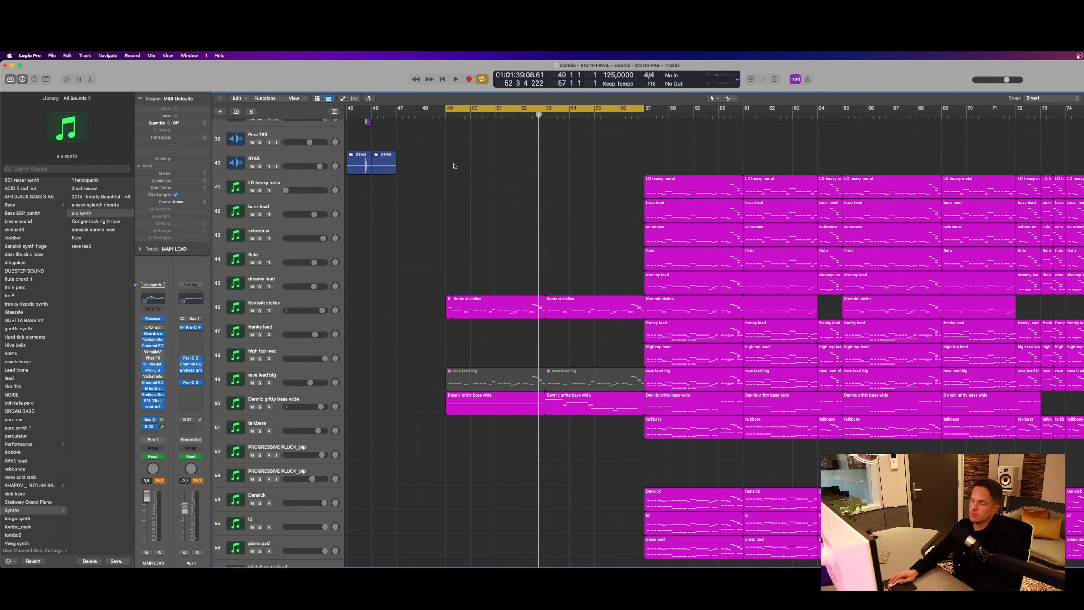
Play Dannic gritty bass wide soloed, add Kontakt violins to the solo, and inspect the violins' Kontakt instrument
{"action": "left_click", "coordinate": [294, 407]}
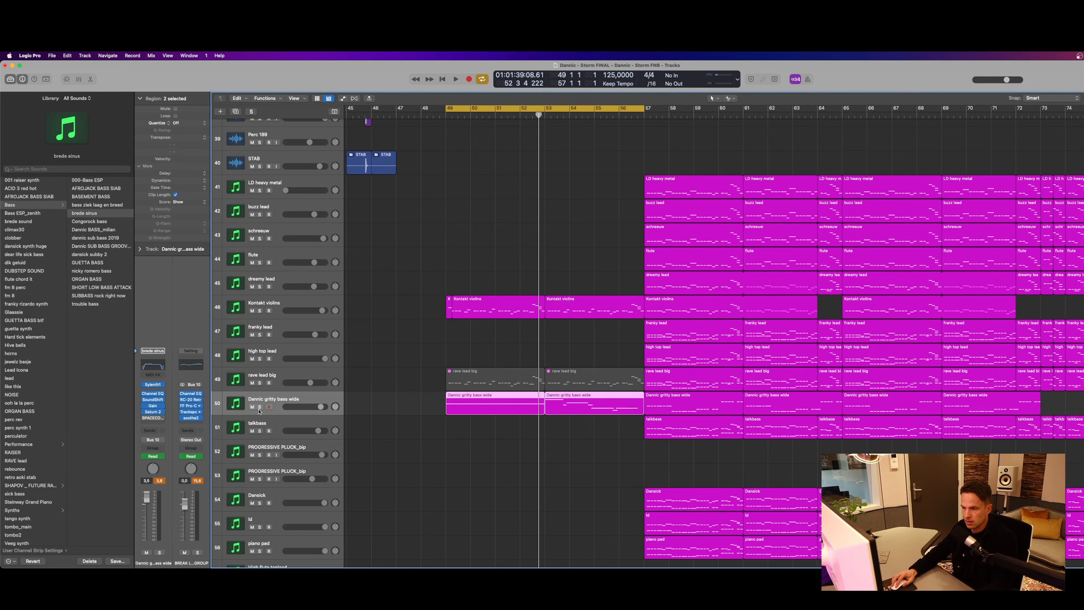
{"action": "left_click", "coordinate": [259, 407]}
{"action": "key", "text": "space"}
{"action": "left_click", "coordinate": [273, 306]}
{"action": "left_click", "coordinate": [259, 311]}
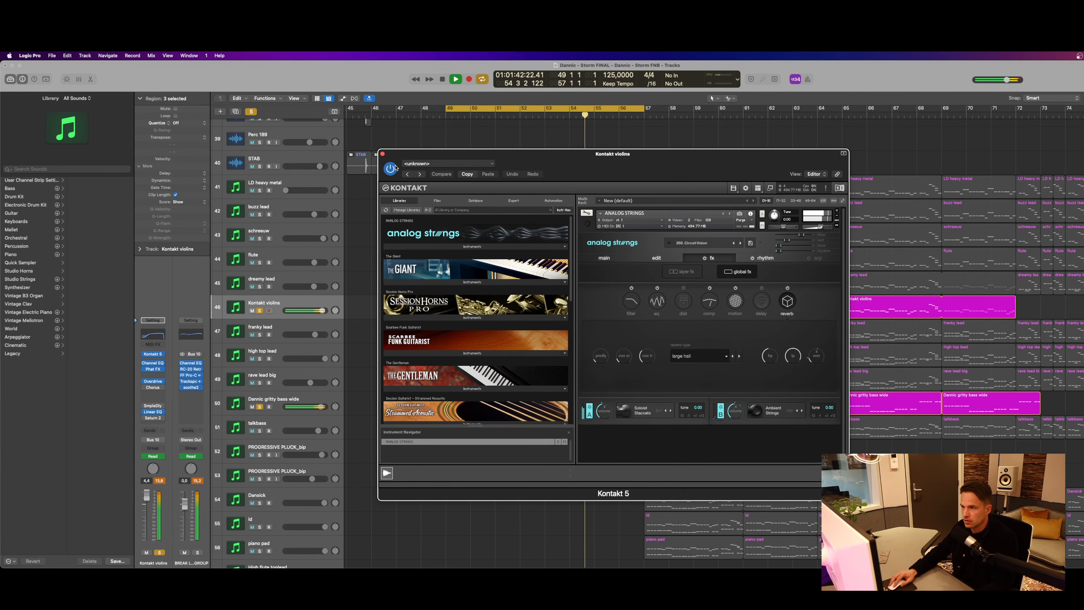
{"action": "left_click", "coordinate": [382, 154]}
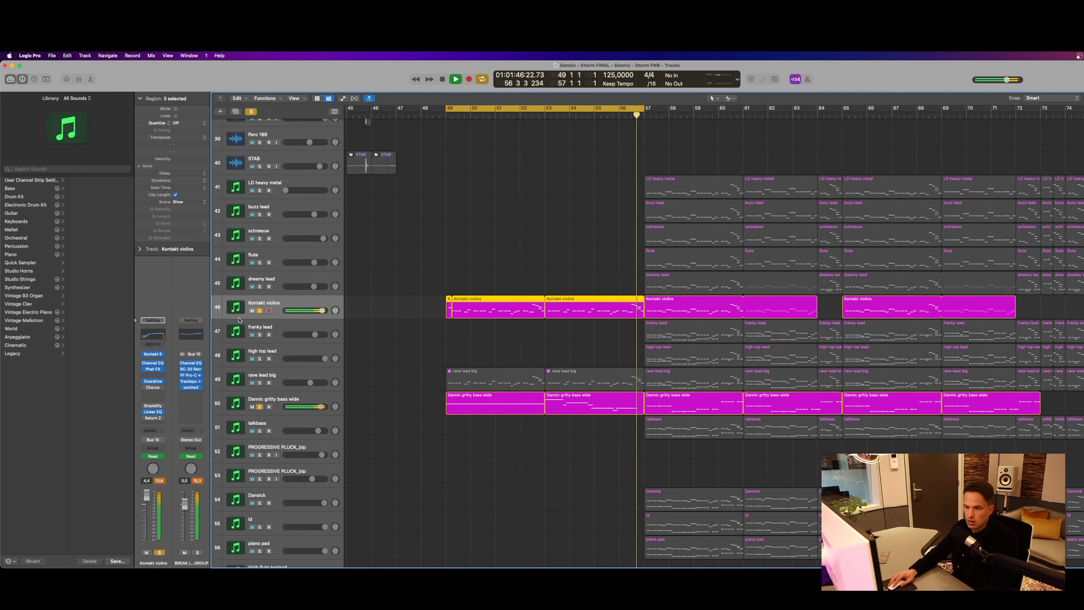
Unsolo Dannic gritty bass wide, inspect the Phat FX plug-in and its presets on Kontakt violins, and clear the remaining solo
{"action": "left_click", "coordinate": [260, 406]}
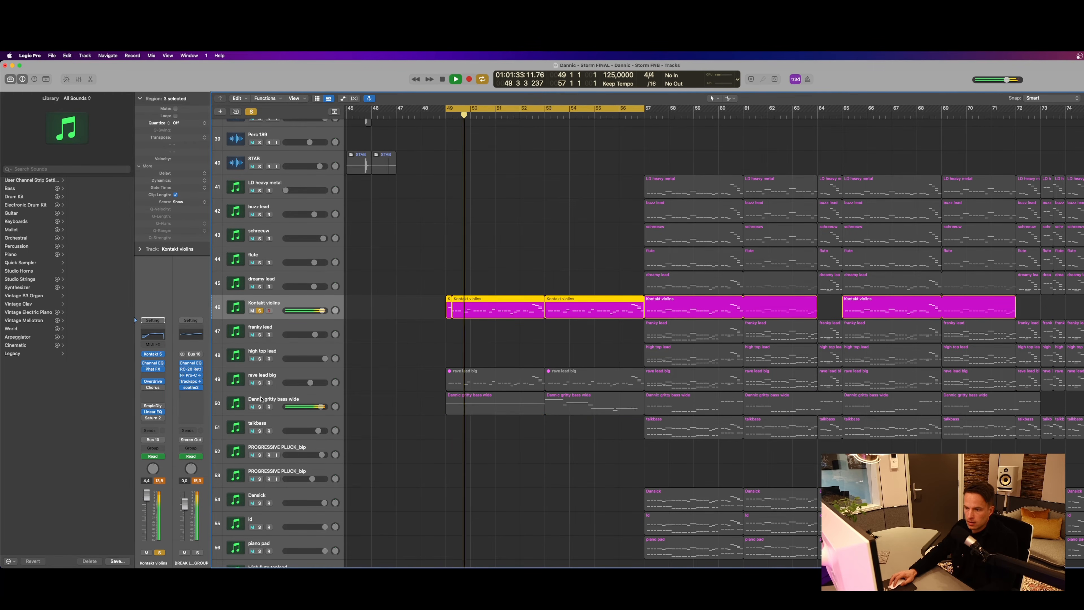
{"action": "left_click", "coordinate": [152, 369]}
{"action": "scroll", "coordinate": [370, 270], "scroll_direction": "up", "scroll_amount": 1}
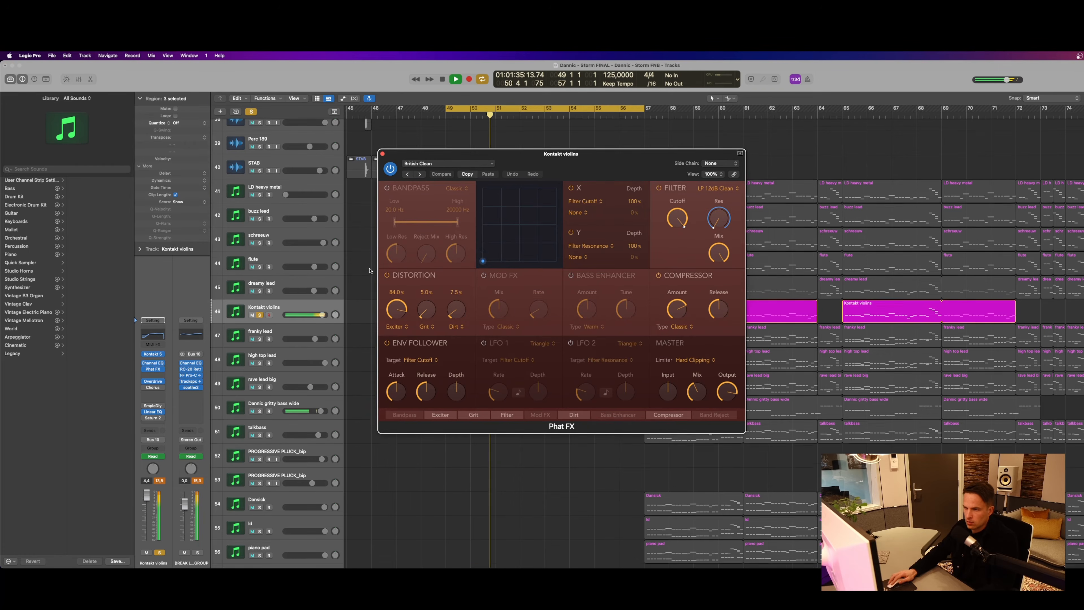
{"action": "scroll", "coordinate": [370, 271], "scroll_direction": "up", "scroll_amount": 1}
{"action": "left_click_drag", "start_coordinate": [421, 155], "coordinate": [380, 138]}
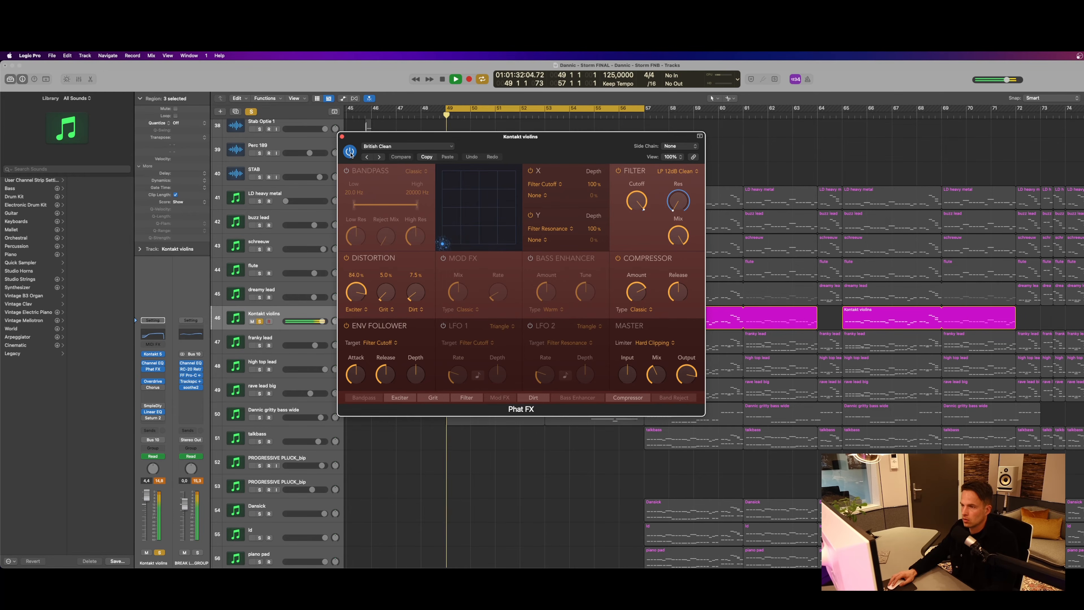
{"action": "left_click_drag", "start_coordinate": [353, 136], "coordinate": [414, 139]}
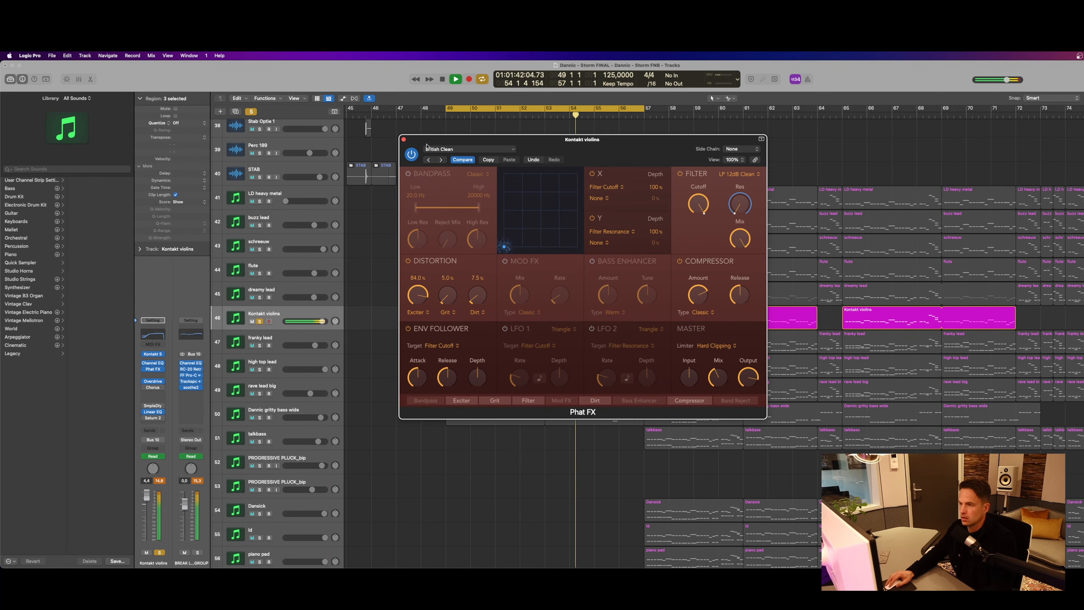
{"action": "left_click", "coordinate": [455, 149]}
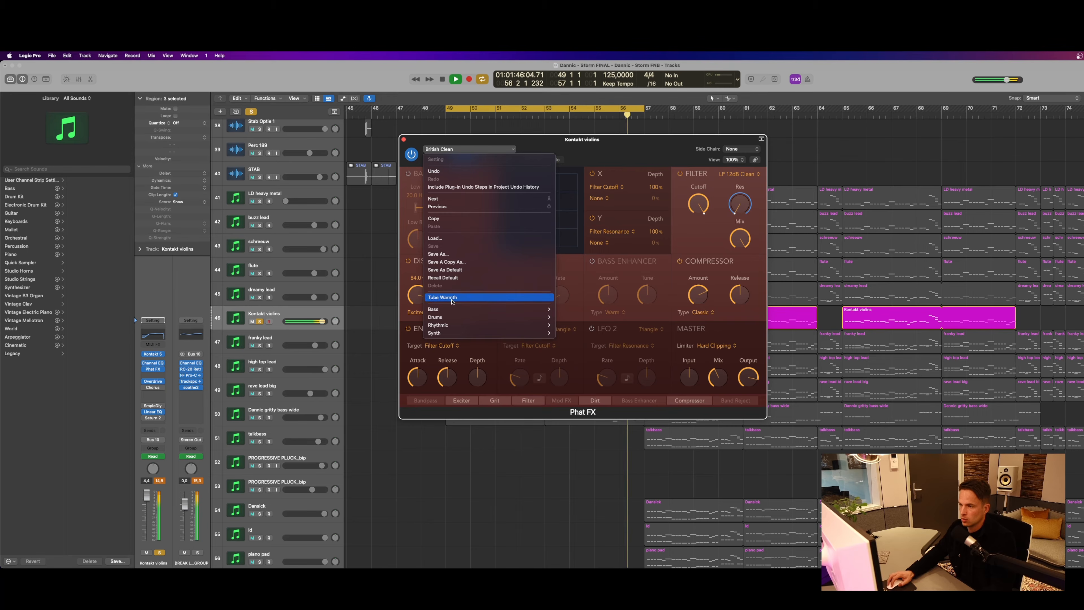
{"action": "left_click", "coordinate": [403, 140]}
{"action": "left_click", "coordinate": [402, 140]}
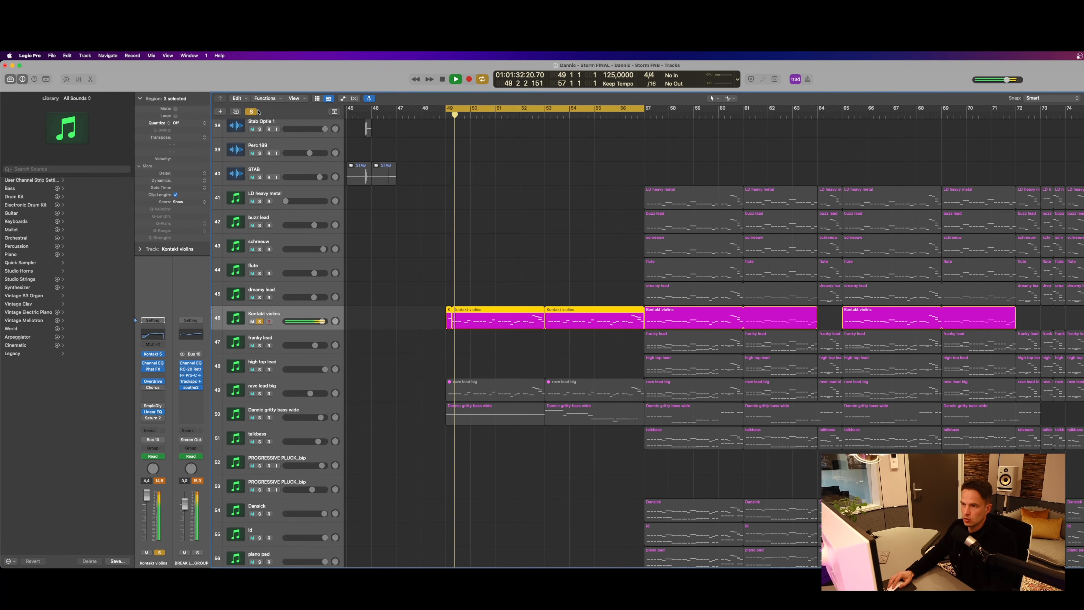
{"action": "key", "text": "s"}
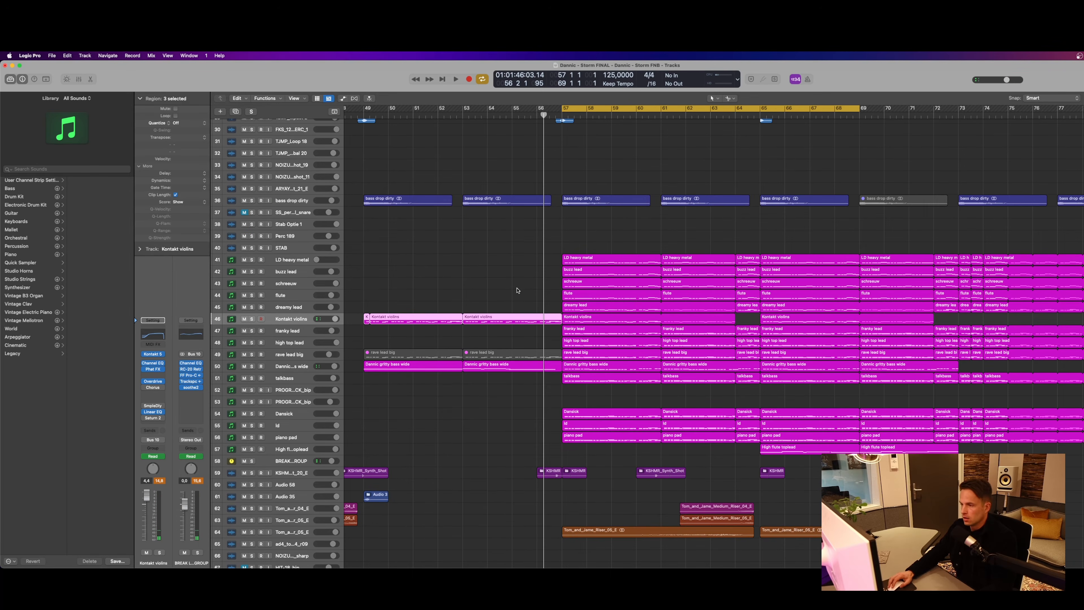
Play the full arrangement briefly from bar 57, then stop and enlarge the lead tracks to examine their regions
{"action": "left_click", "coordinate": [476, 286]}
{"action": "key", "text": "space"}
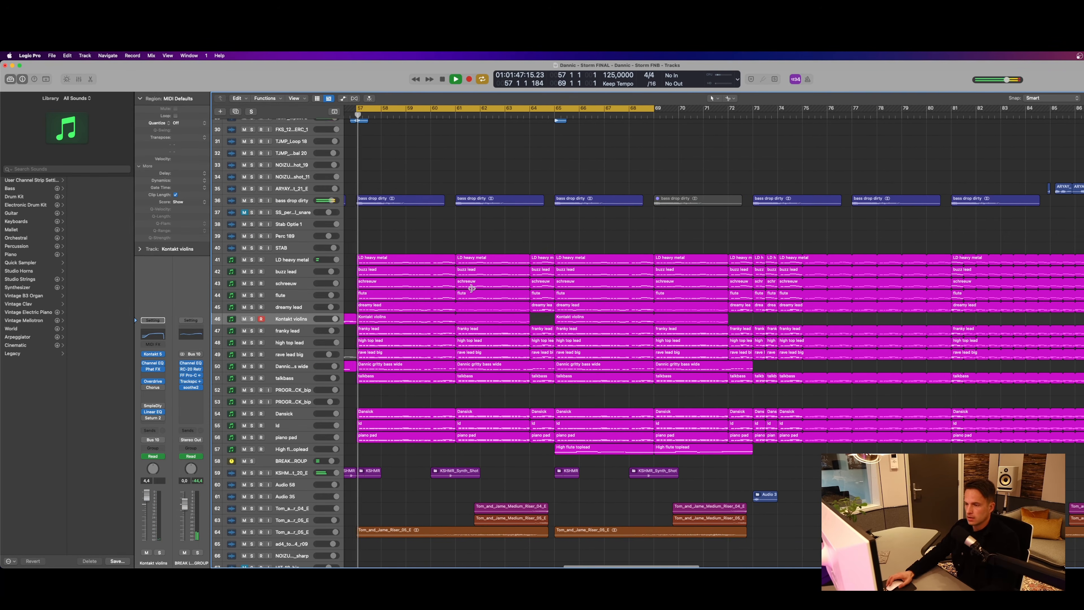
{"action": "key", "text": "space"}
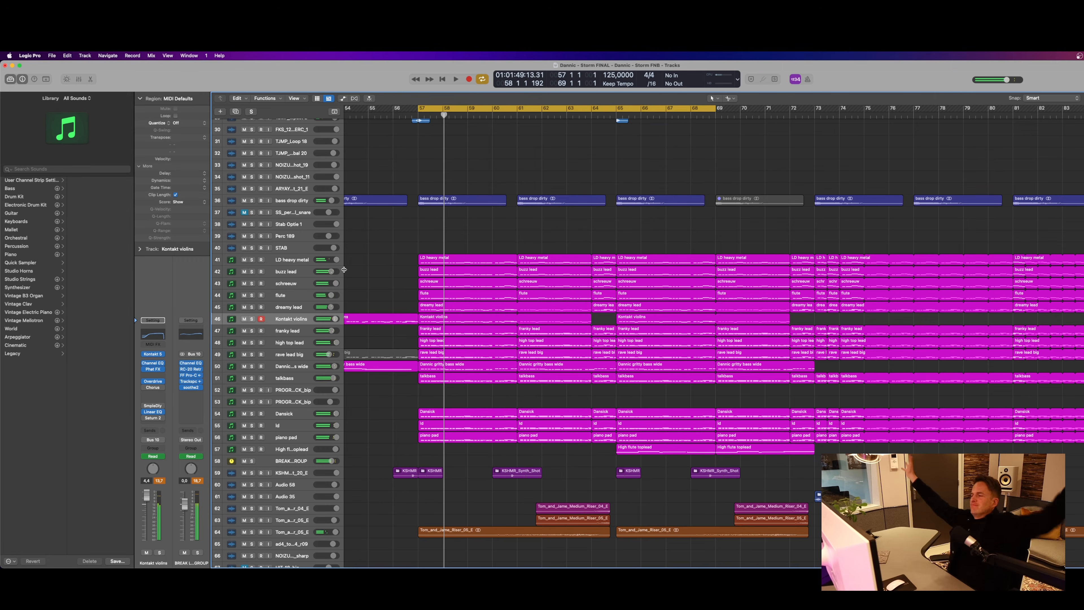
{"action": "scroll", "coordinate": [645, 192], "scroll_direction": "down", "scroll_amount": 4}
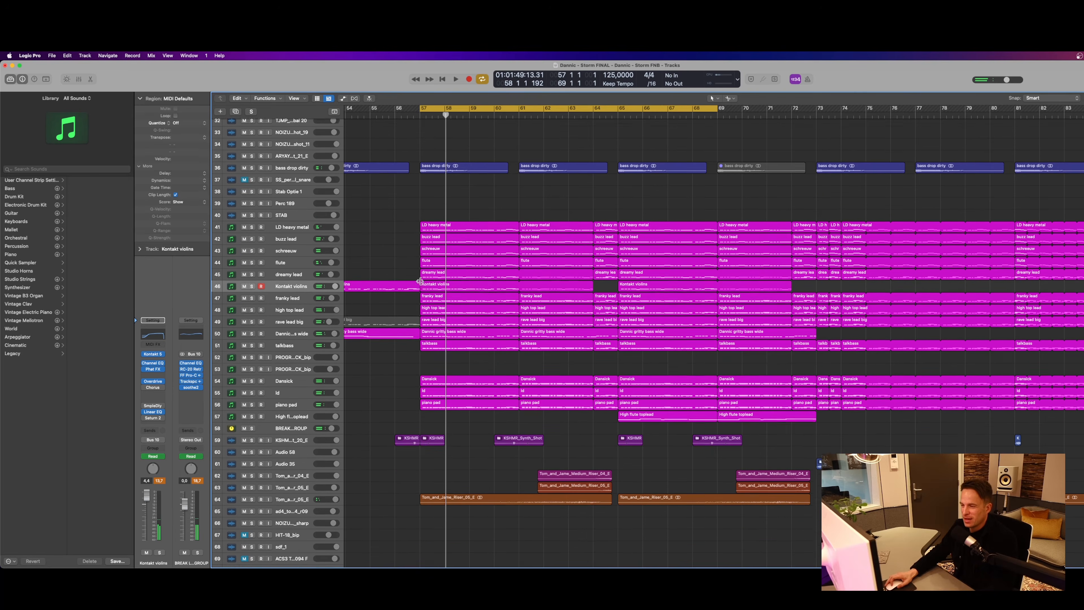
{"action": "key", "text": "super+Down"}
{"action": "key", "text": "super+Down"}
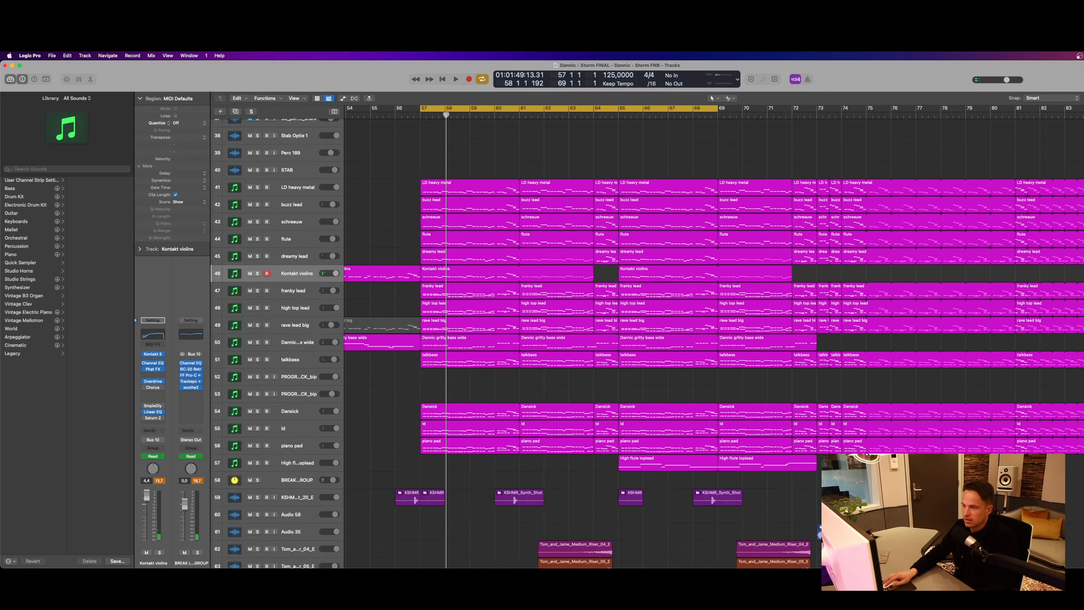
{"action": "scroll", "coordinate": [390, 307], "scroll_direction": "up", "scroll_amount": 1}
{"action": "scroll", "coordinate": [391, 306], "scroll_direction": "down", "scroll_amount": 1}
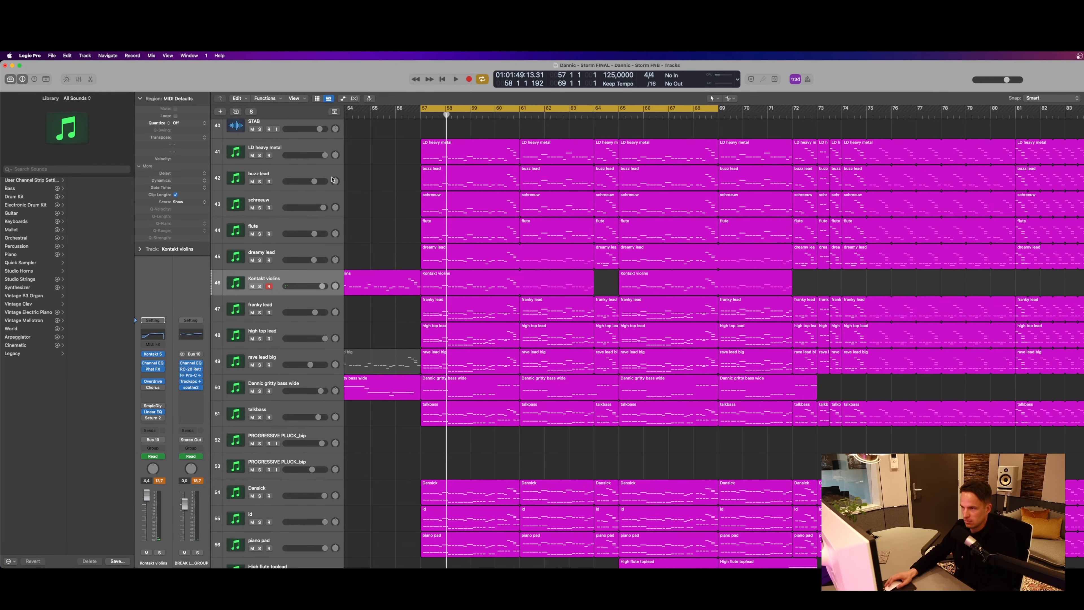
Enlarge the schreeuw track's regions and inspect the melody notes from bar 57 in the Piano Roll
{"action": "left_click", "coordinate": [277, 209]}
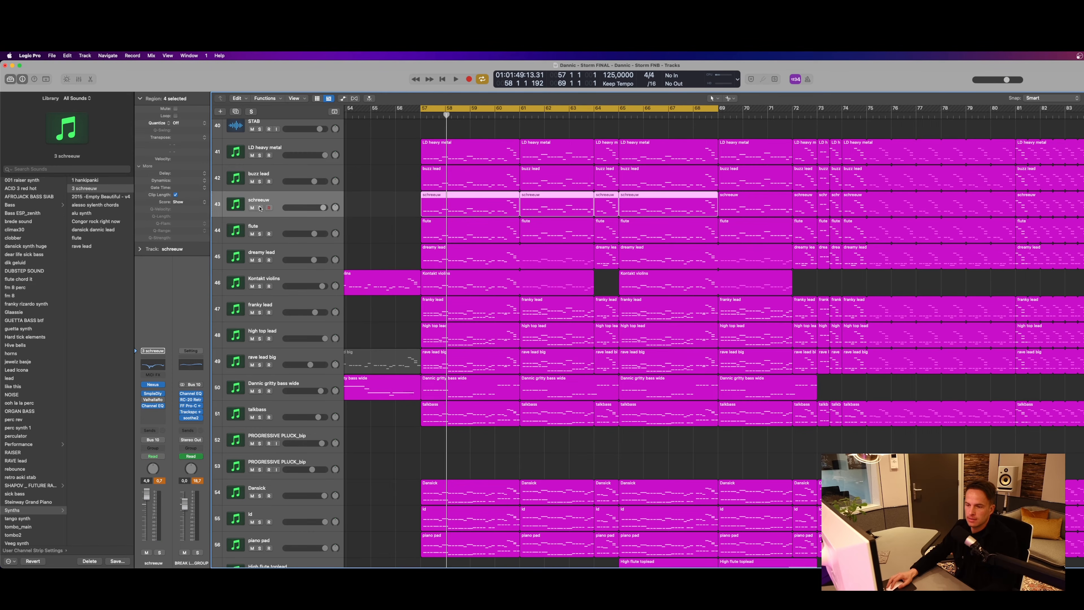
{"action": "left_click", "coordinate": [260, 208]}
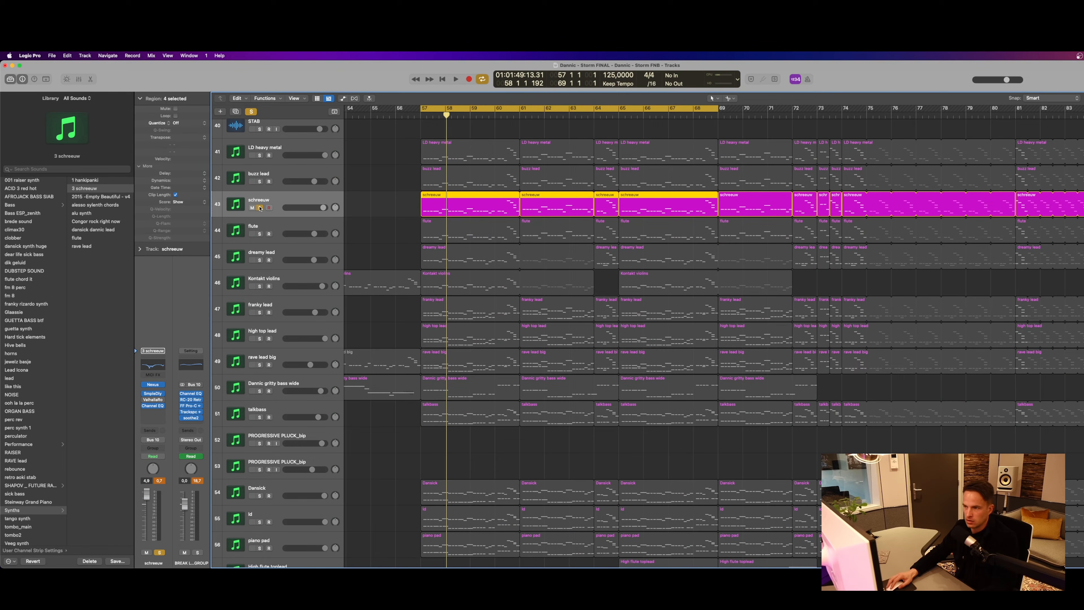
{"action": "left_click", "coordinate": [259, 207]}
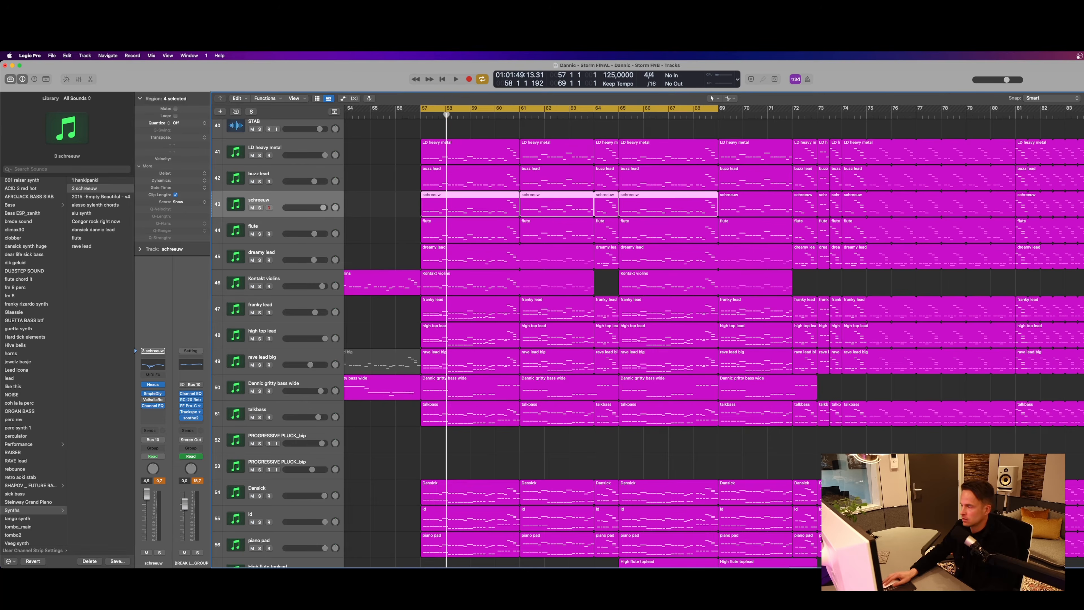
{"action": "key", "text": "super+Down"}
{"action": "key", "text": "super+Down"}
{"action": "key", "text": "super+Down"}
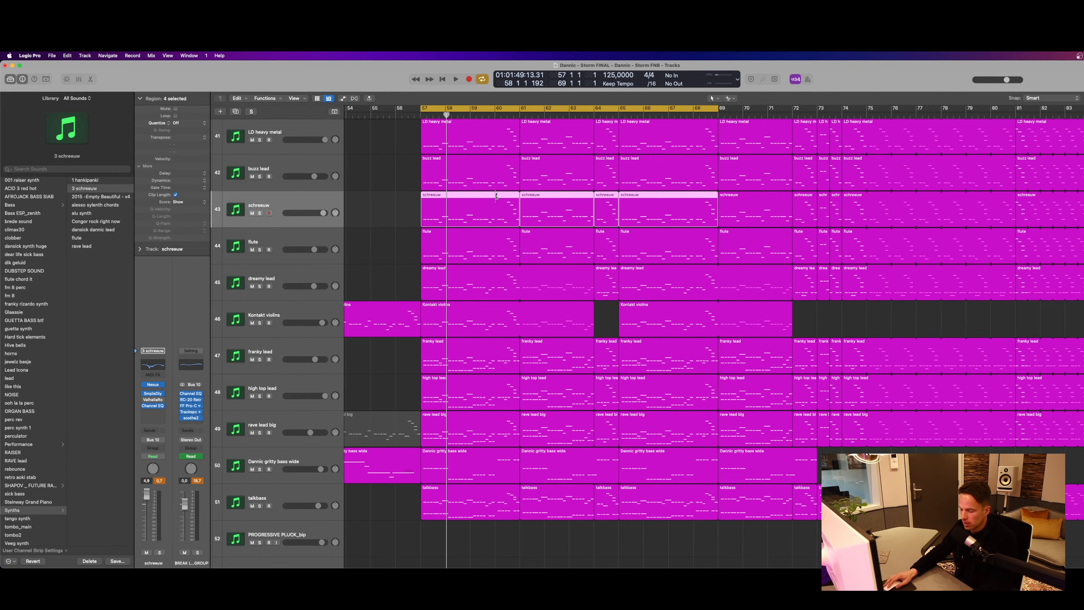
{"action": "double_click", "coordinate": [496, 197]}
{"action": "key", "text": "super+Left"}
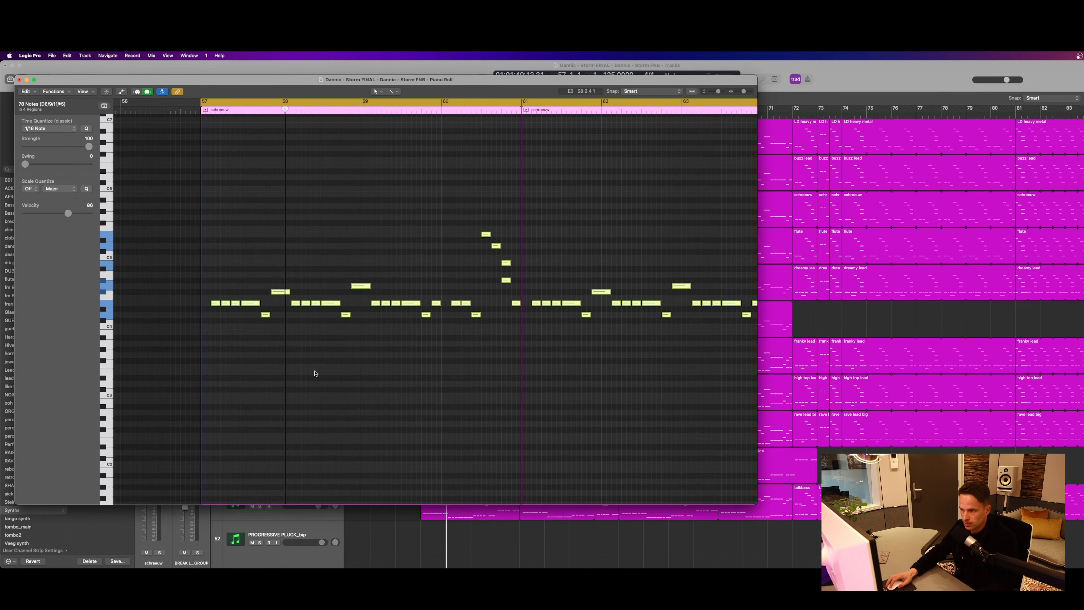
{"action": "left_click", "coordinate": [18, 80]}
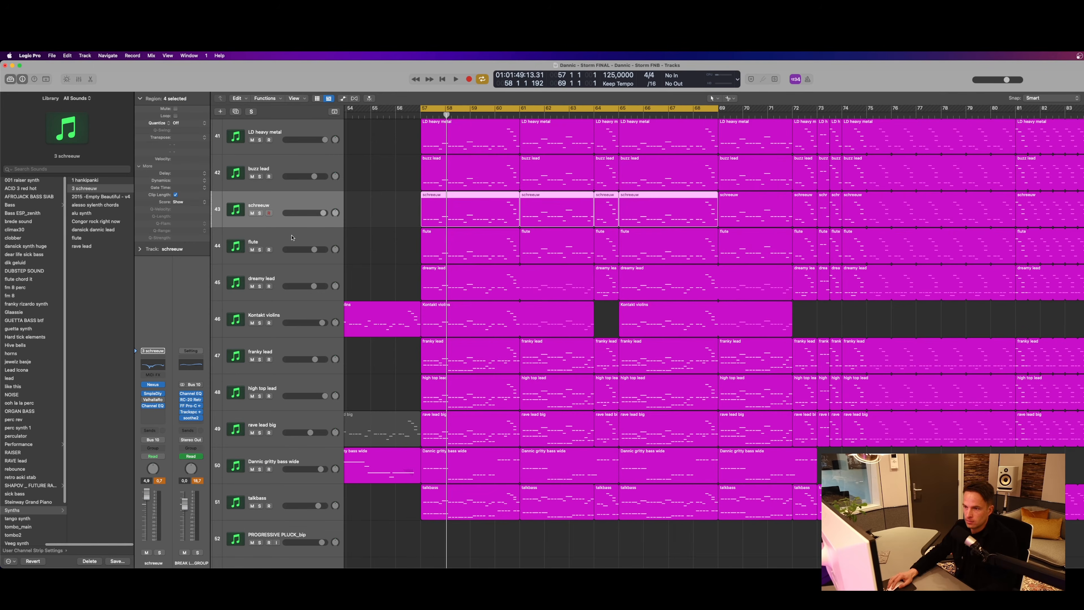
Solo only the flute track and play it from bar 57
{"action": "left_click", "coordinate": [259, 213]}
{"action": "left_click", "coordinate": [260, 250]}
{"action": "left_click", "coordinate": [259, 213]}
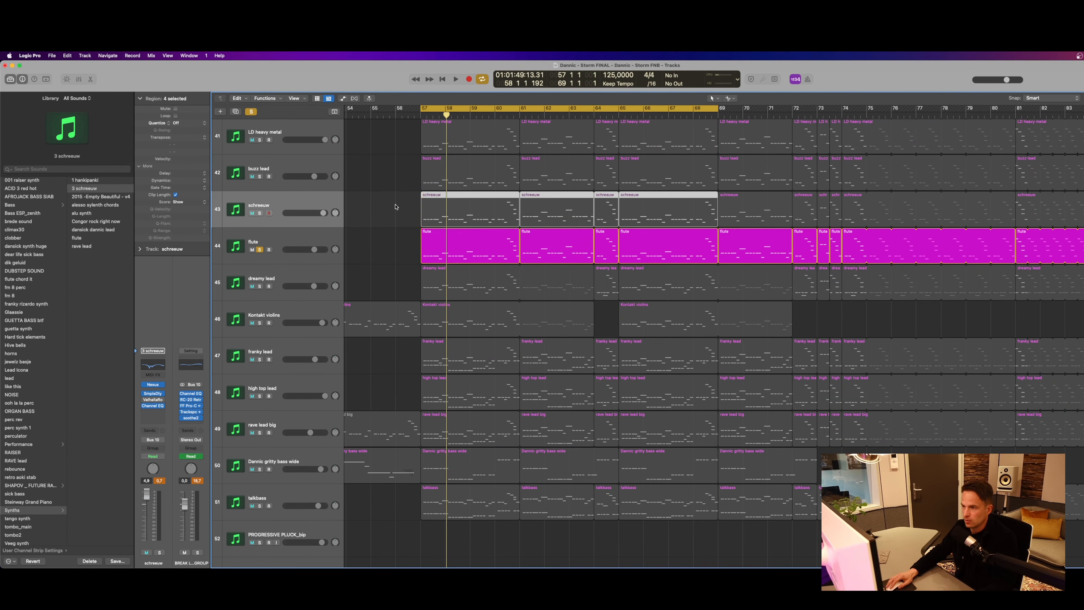
{"action": "key", "text": "space"}
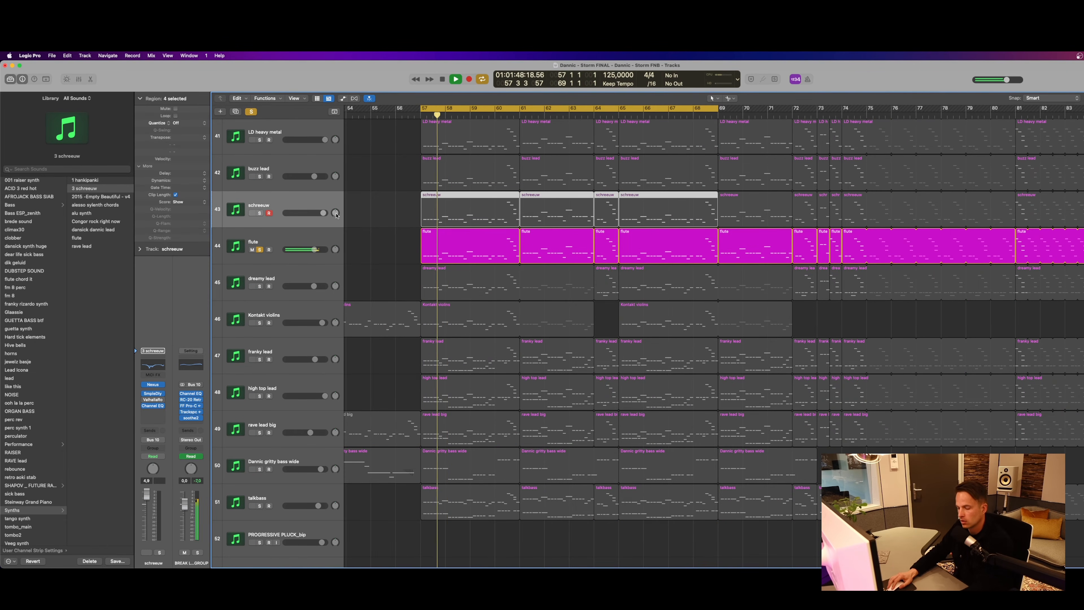
{"action": "key", "text": "space"}
Play schreeuw soloed, compare its sound with Sample Delay bypassed and active, and clear the solo
{"action": "left_click", "coordinate": [259, 213]}
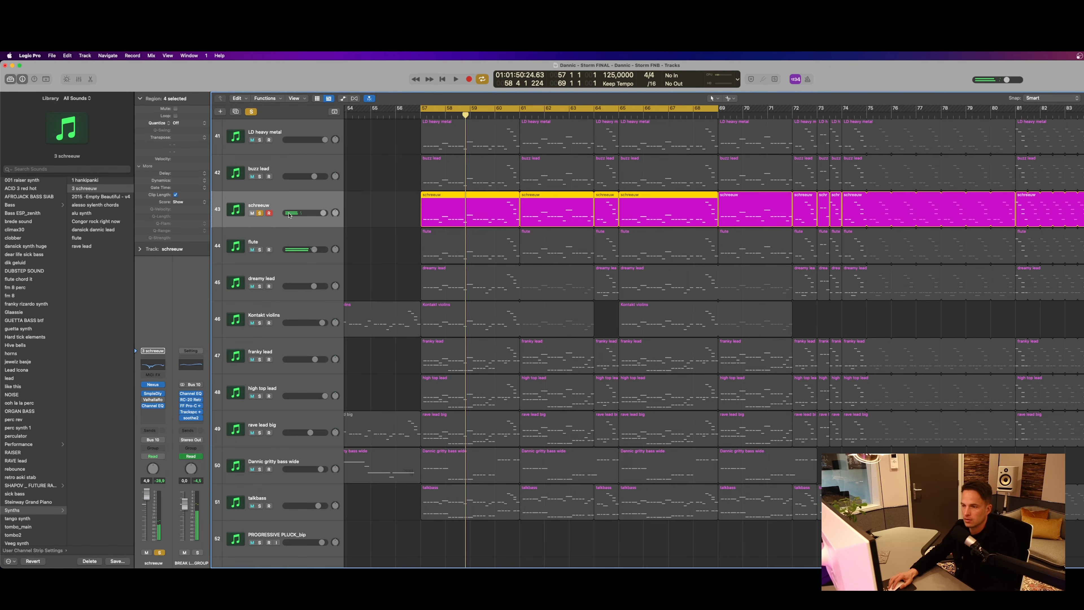
{"action": "key", "text": "space"}
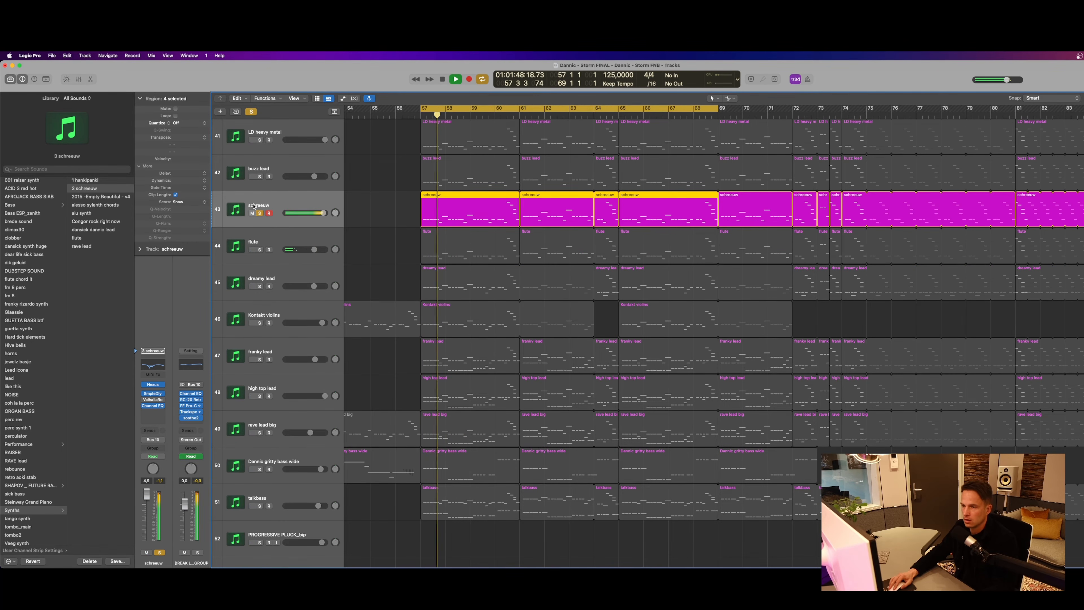
{"action": "left_click", "coordinate": [153, 393]}
{"action": "scroll", "coordinate": [350, 205], "scroll_direction": "up", "scroll_amount": 1}
{"action": "left_click", "coordinate": [391, 169]}
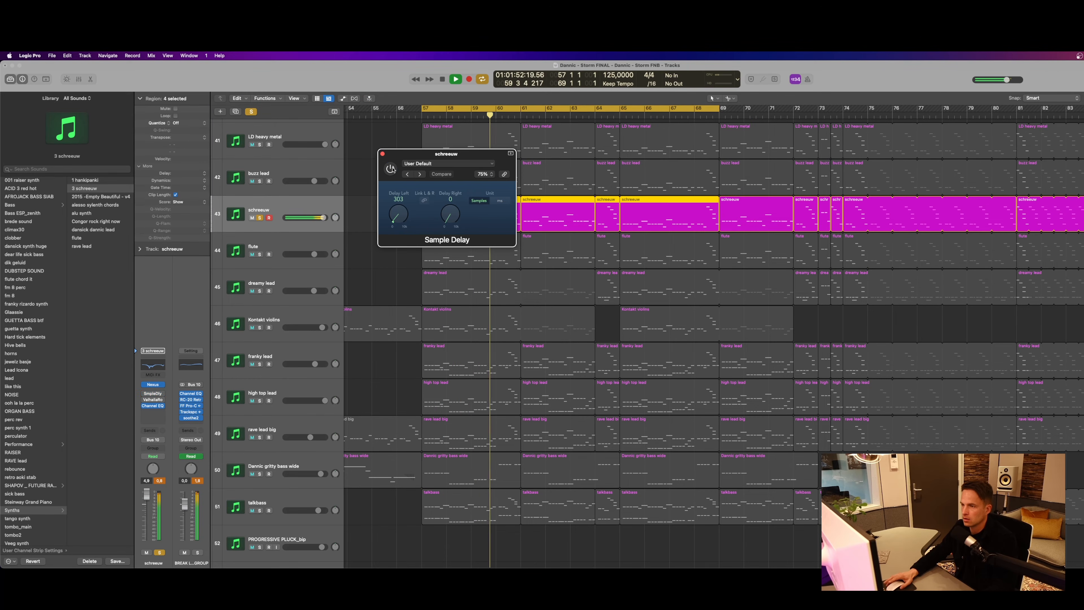
{"action": "left_click", "coordinate": [391, 169]}
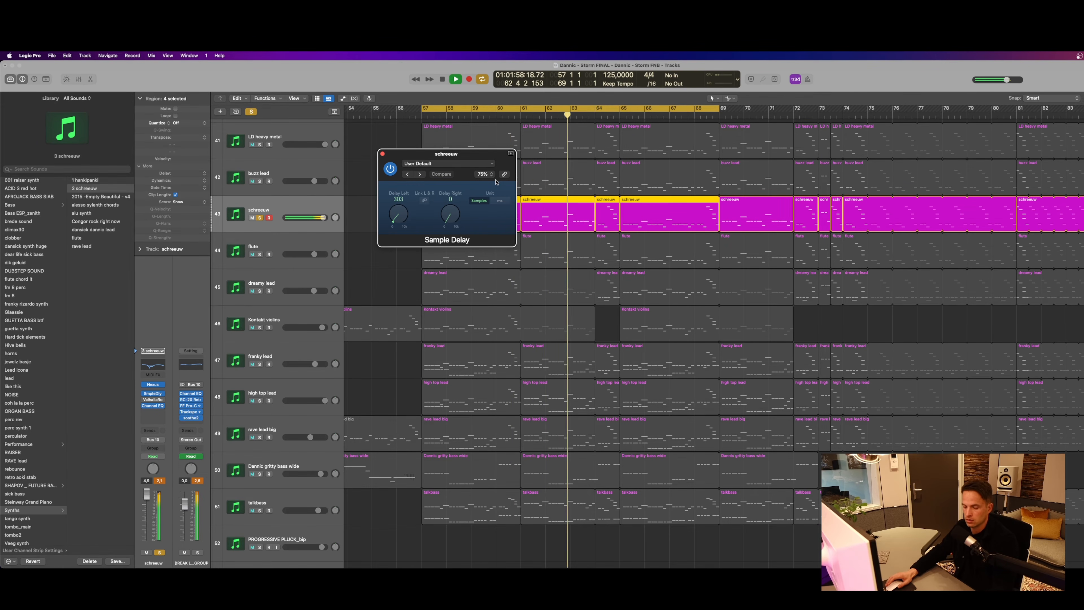
{"action": "key", "text": "space"}
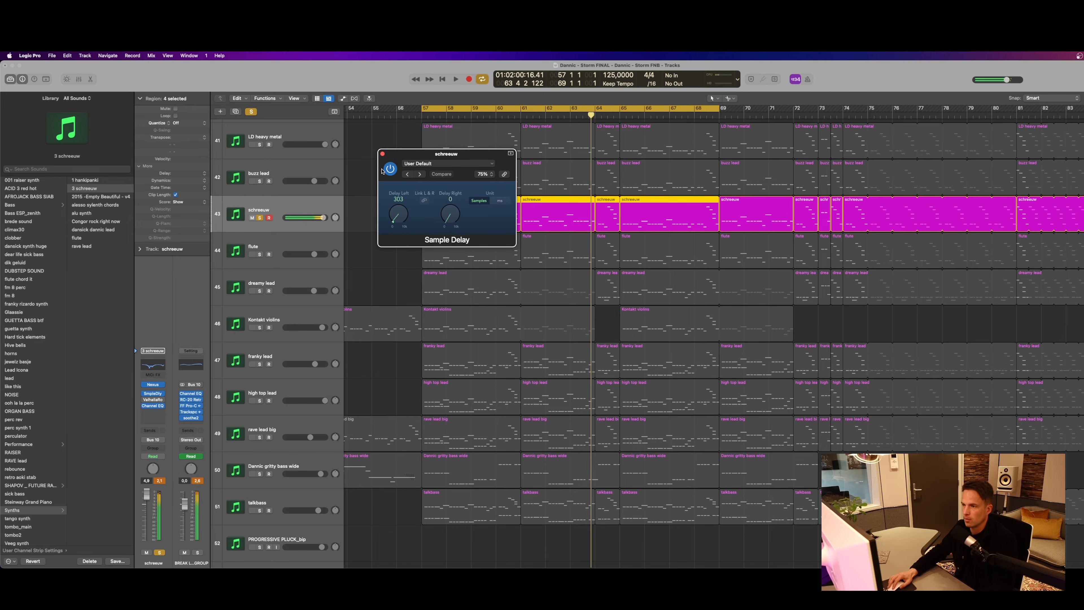
{"action": "left_click", "coordinate": [383, 154]}
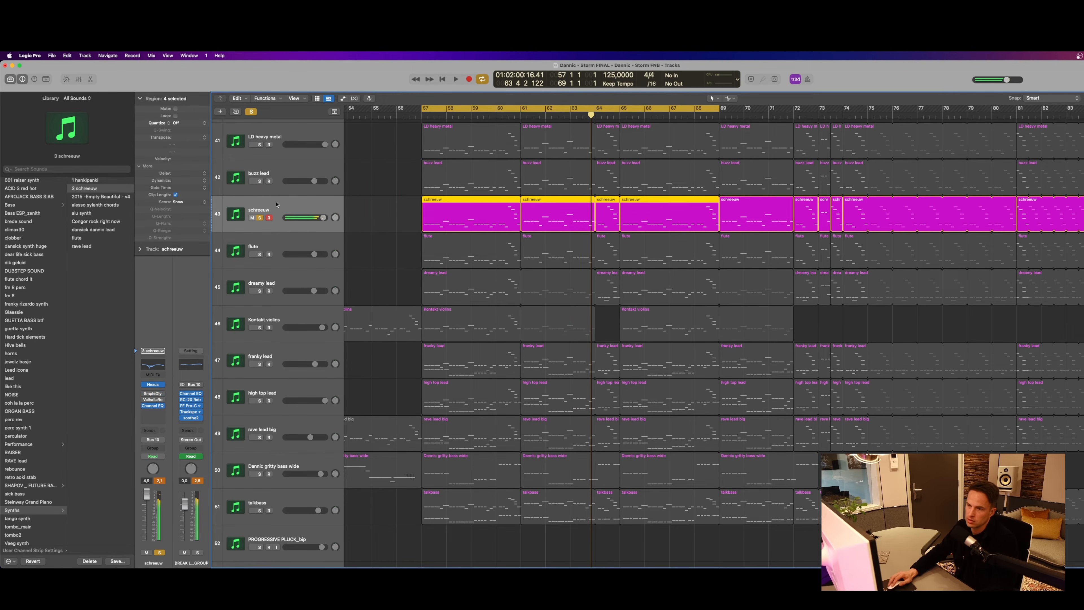
{"action": "left_click", "coordinate": [259, 218]}
Solo buzz lead, play it from bar 57, and inspect its Serum instrument
{"action": "scroll", "coordinate": [300, 184], "scroll_direction": "up", "scroll_amount": 4}
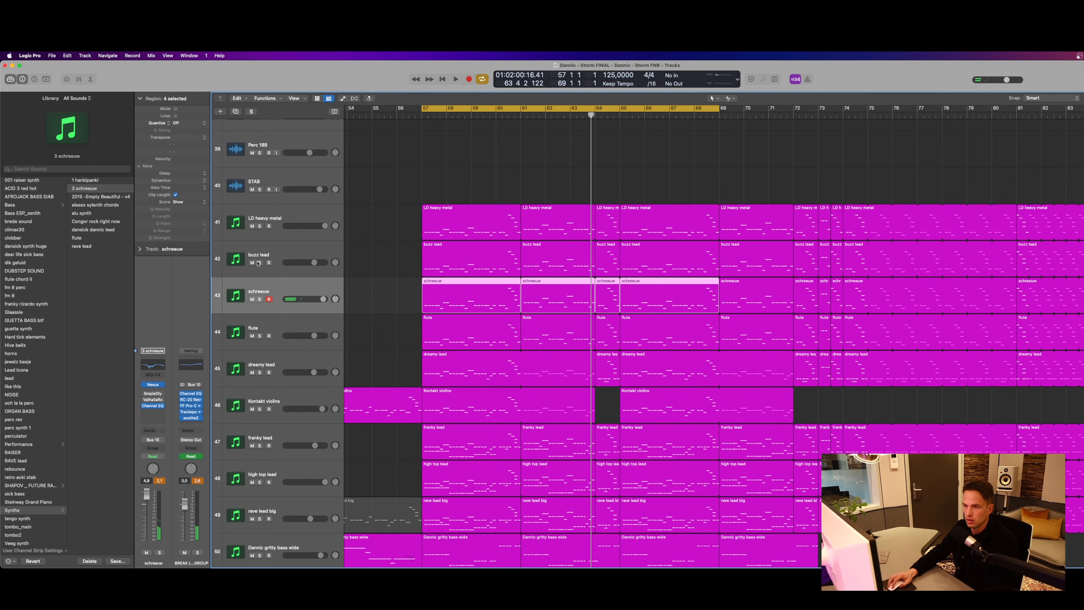
{"action": "left_click", "coordinate": [260, 262]}
{"action": "left_click", "coordinate": [264, 255]}
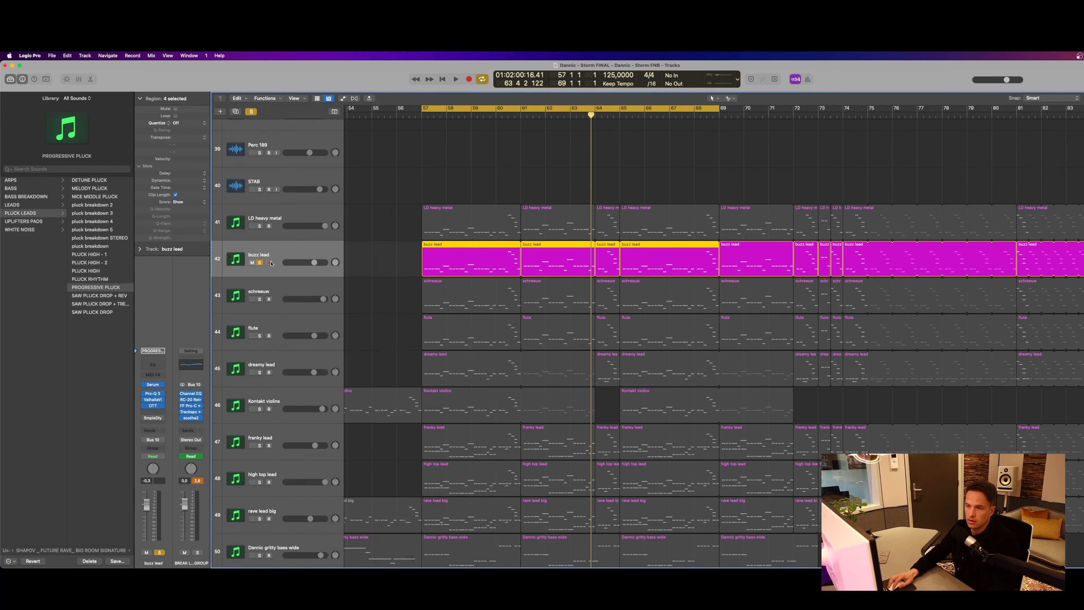
{"action": "key", "text": "space"}
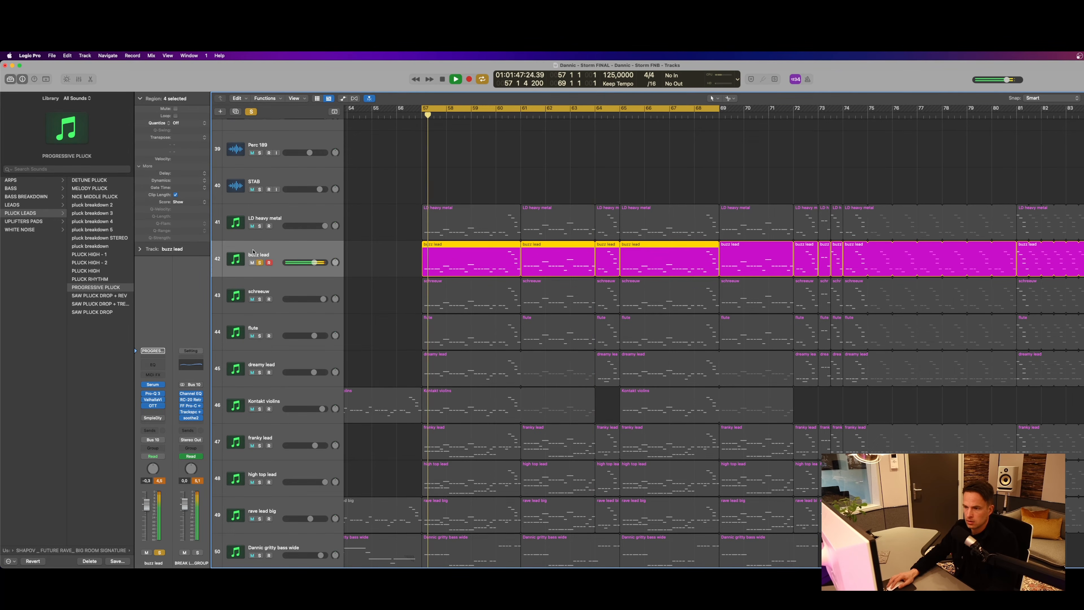
{"action": "left_click", "coordinate": [154, 385]}
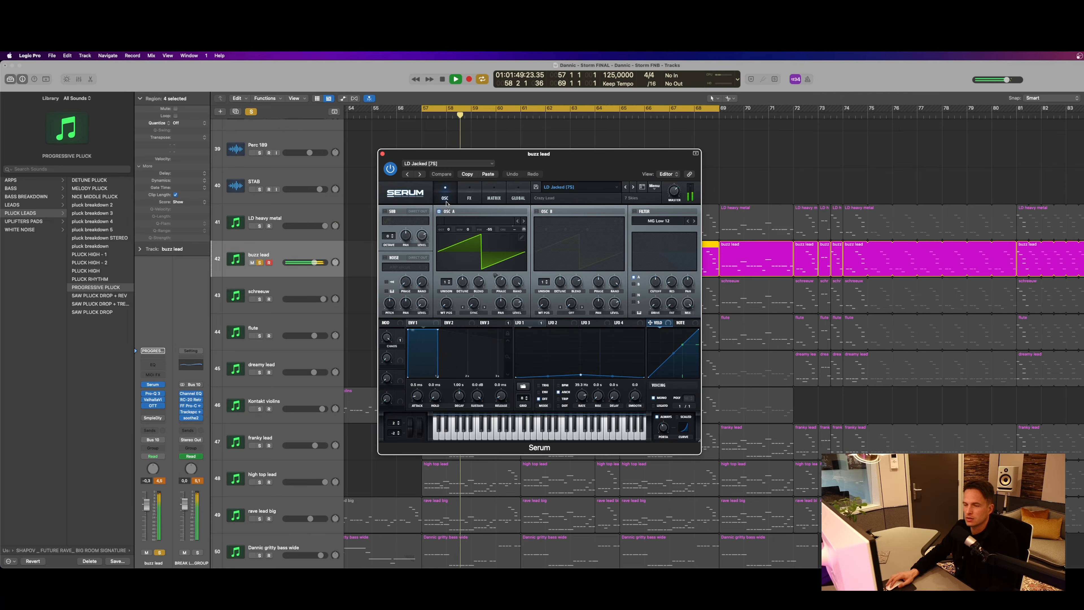
{"action": "left_click", "coordinate": [383, 154]}
{"action": "key", "text": "space"}
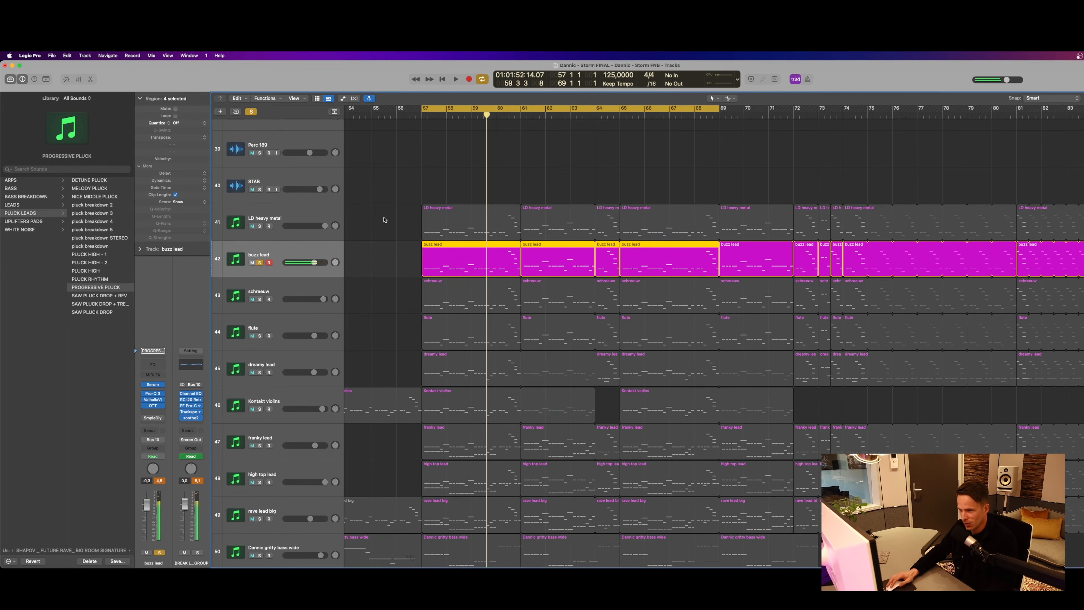
Switch the solo from buzz lead to LD heavy metal and play it from bar 57
{"action": "left_click", "coordinate": [260, 226]}
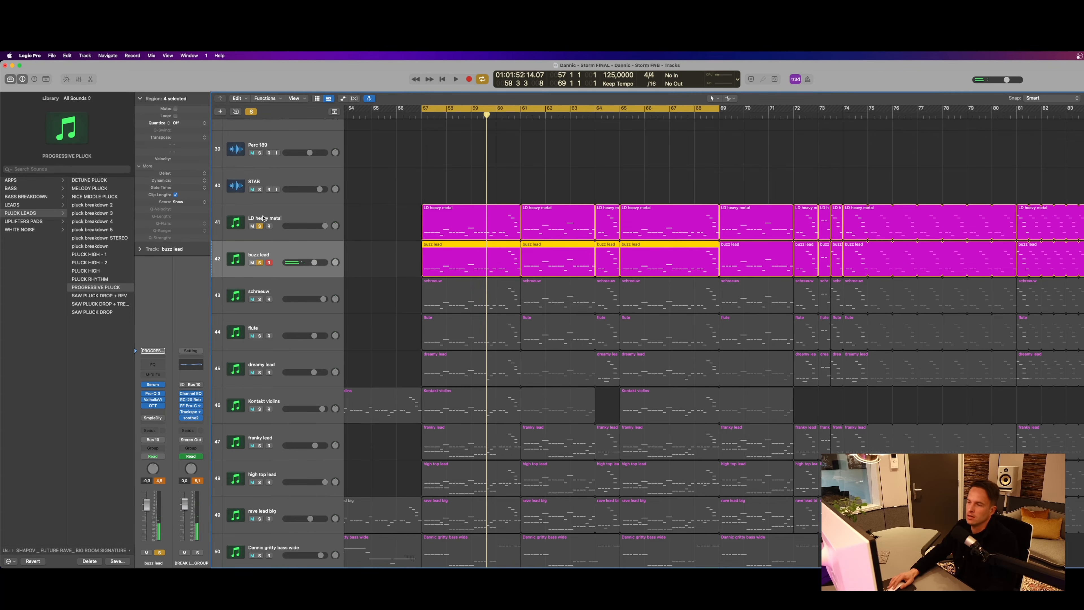
{"action": "left_click", "coordinate": [263, 218]}
{"action": "left_click", "coordinate": [261, 263]}
{"action": "key", "text": "space"}
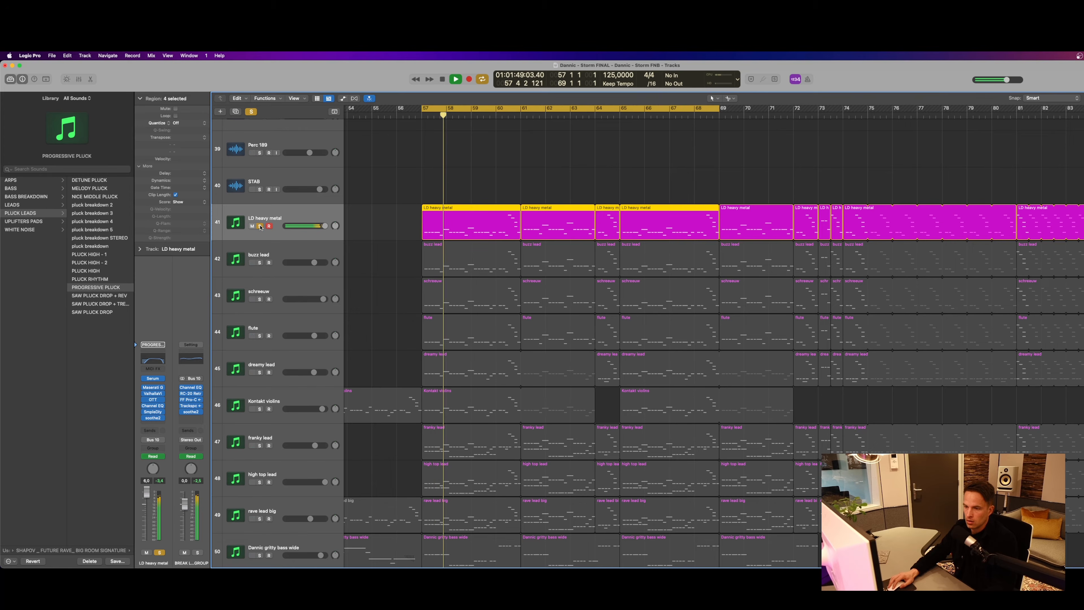
Inspect the Maserati GTi and OTT plug-ins on LD heavy metal while it plays
{"action": "left_click", "coordinate": [154, 388]}
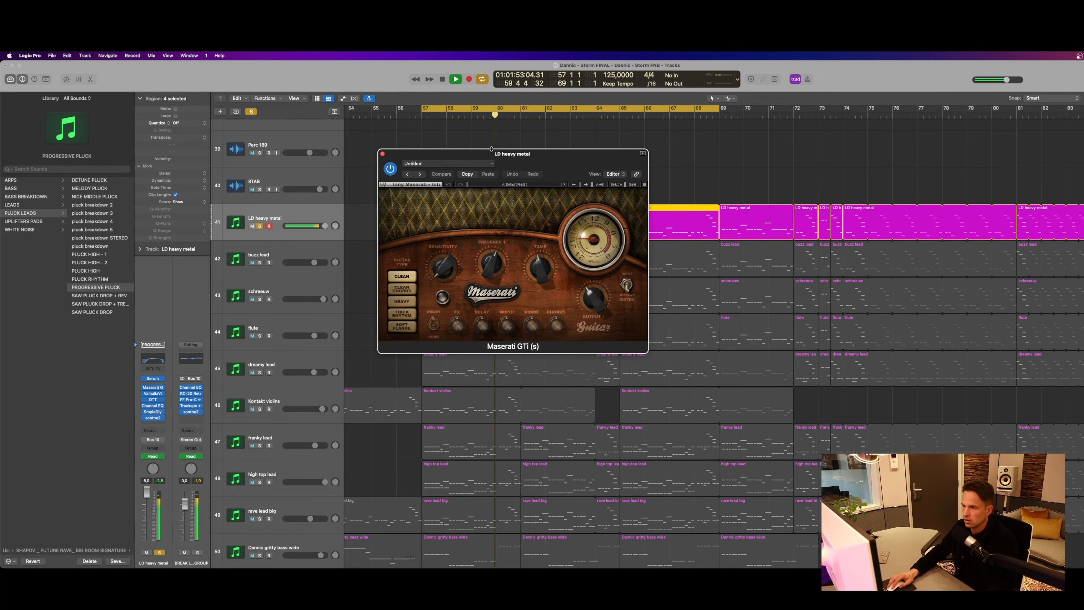
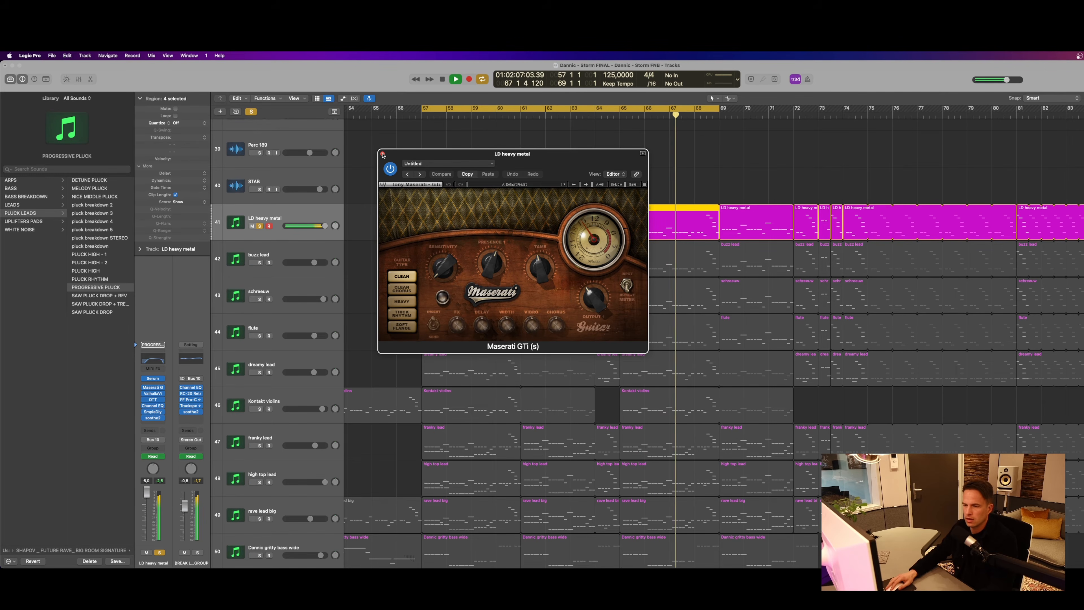
{"action": "left_click", "coordinate": [383, 154]}
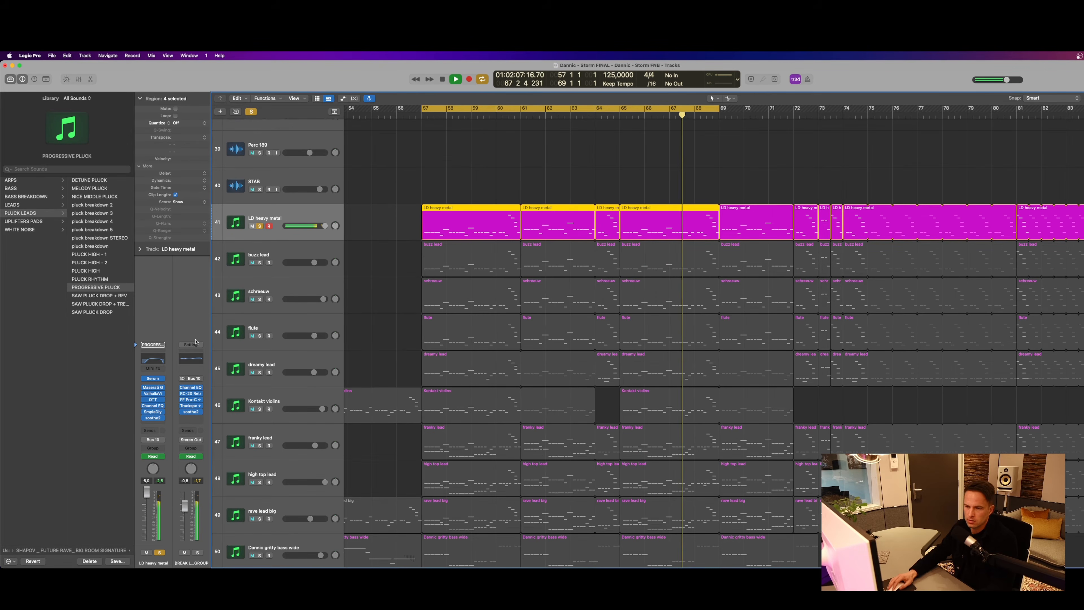
{"action": "left_click", "coordinate": [153, 399]}
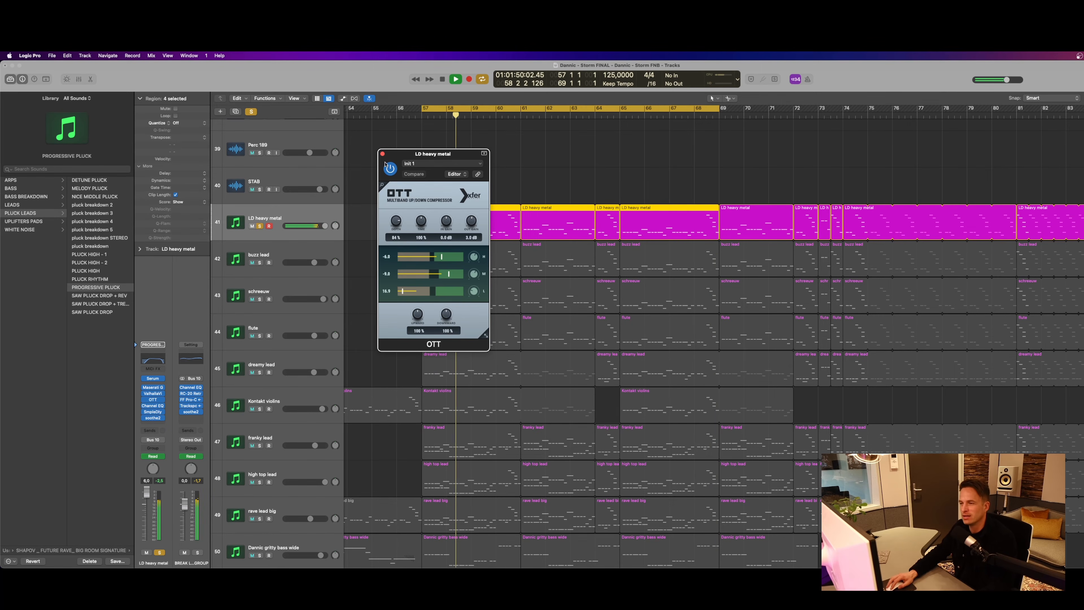
{"action": "left_click", "coordinate": [382, 154]}
{"action": "key", "text": "space"}
Adjust the portamento in LD heavy metal's Serum instrument during playback and clear the track's solo
{"action": "left_click", "coordinate": [156, 379]}
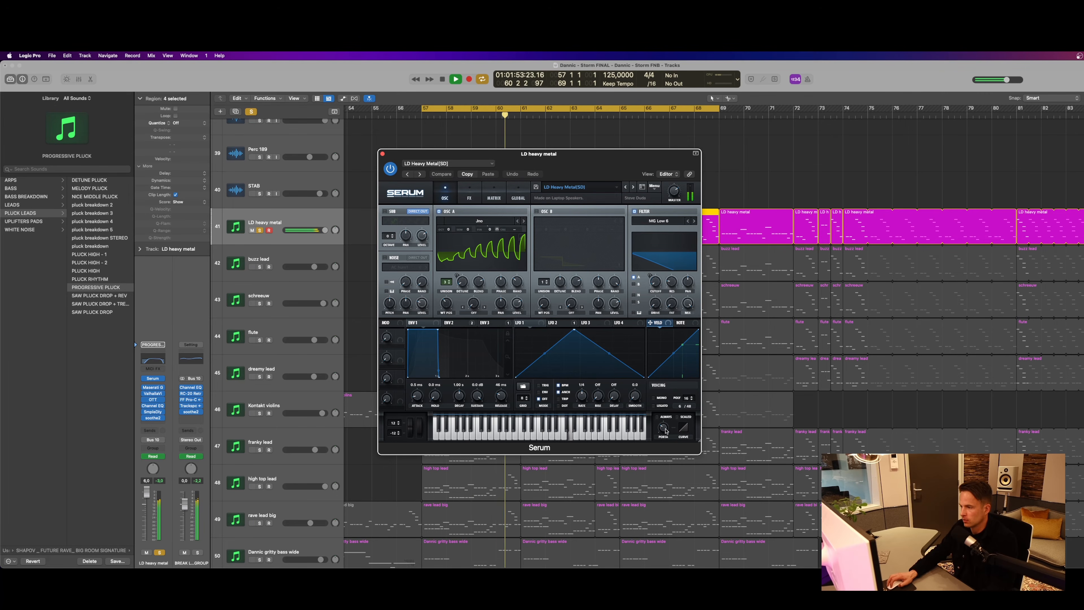
{"action": "left_click_drag", "start_coordinate": [665, 431], "coordinate": [668, 421]}
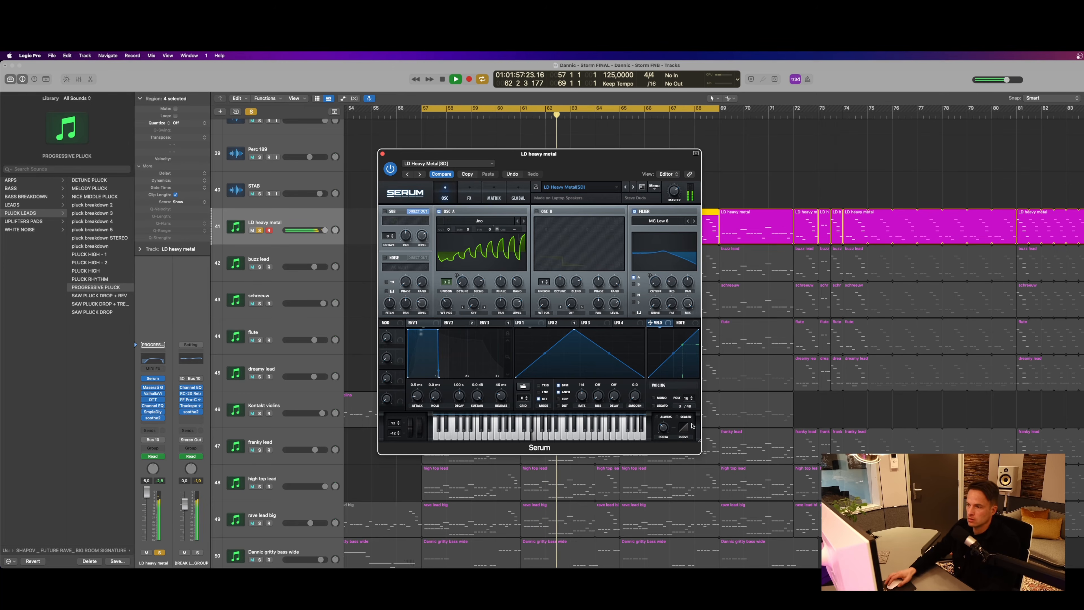
{"action": "left_click", "coordinate": [383, 154]}
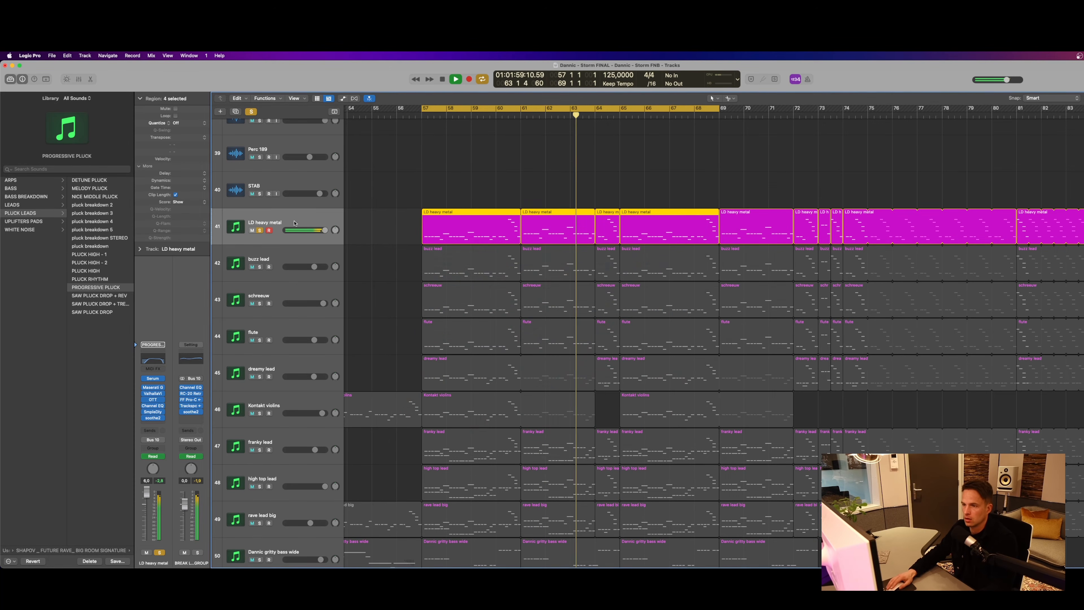
{"action": "left_click", "coordinate": [259, 230]}
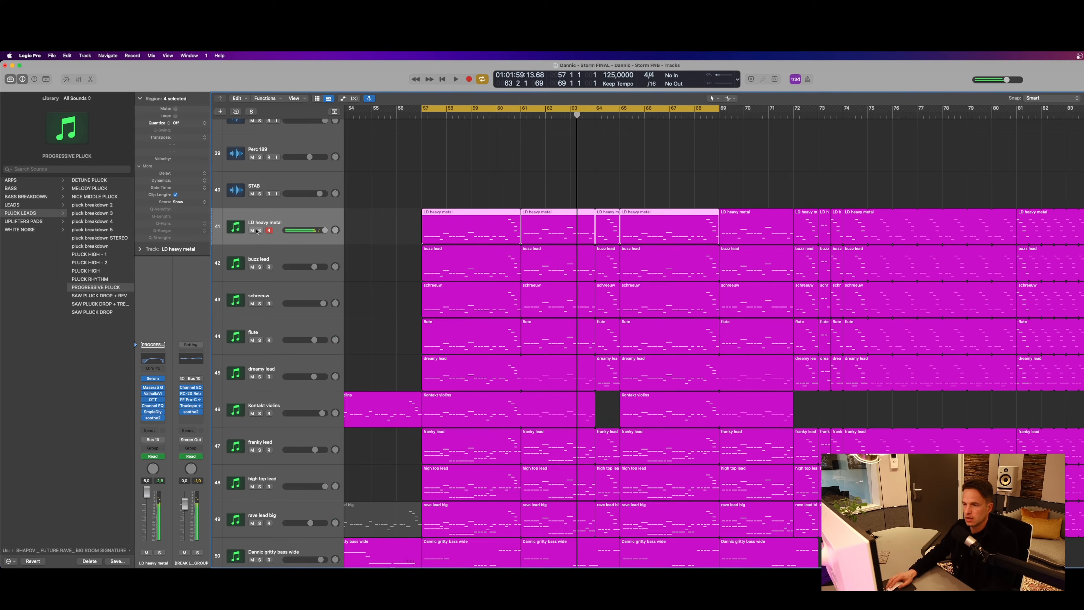
Solo dreamy lead and play it from bar 57
{"action": "left_click", "coordinate": [260, 377]}
{"action": "key", "text": "space"}
{"action": "scroll", "coordinate": [260, 325], "scroll_direction": "down", "scroll_amount": 5}
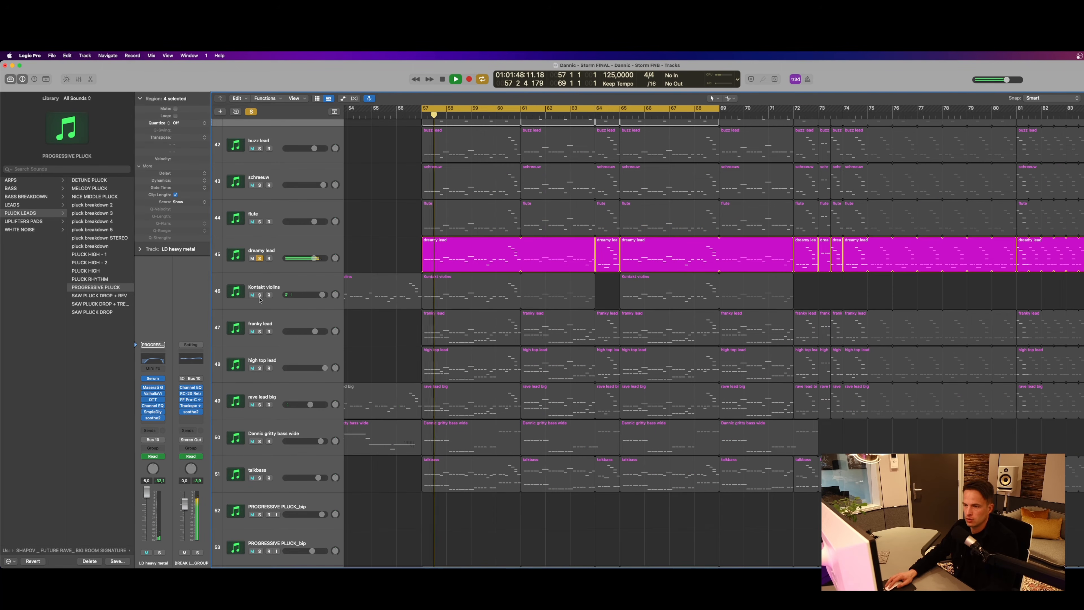
Add Kontakt violins, franky lead and high top lead to the dreamy lead solo while the loop plays
{"action": "left_click", "coordinate": [259, 295]}
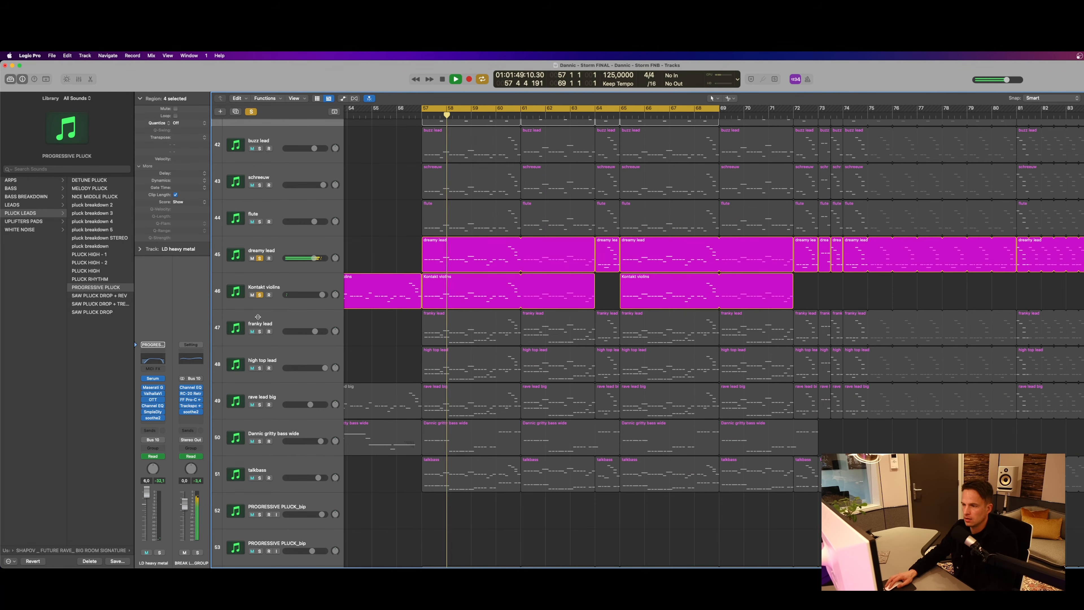
{"action": "left_click", "coordinate": [259, 331]}
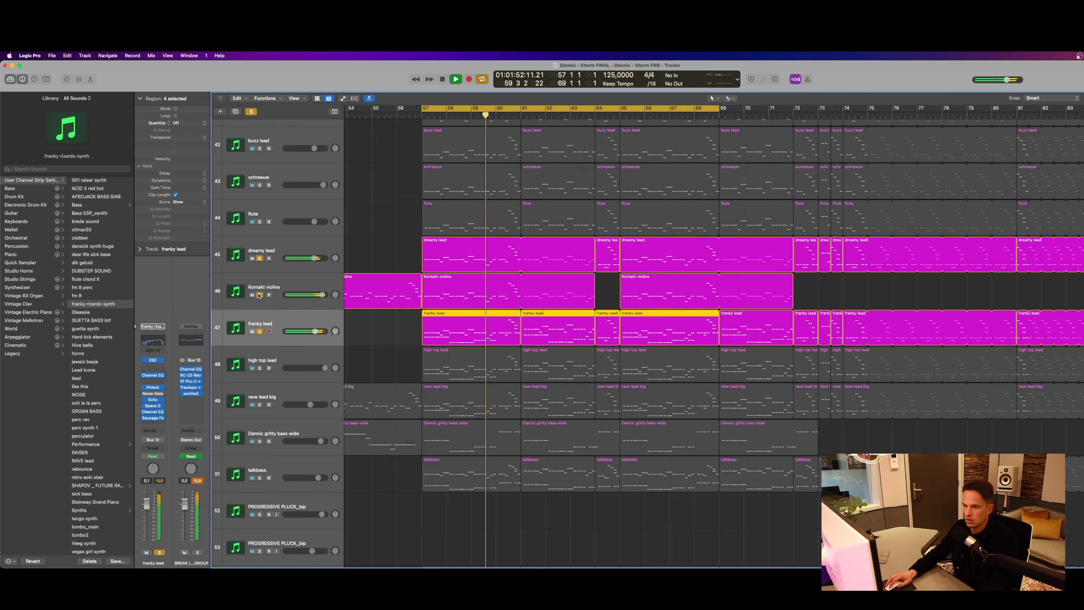
{"action": "left_click", "coordinate": [259, 368]}
Inspect the notes of high top lead's region at bar 57 in the Piano Roll and close the editor
{"action": "left_click_drag", "start_coordinate": [382, 357], "coordinate": [475, 371]}
{"action": "key", "text": "super+4"}
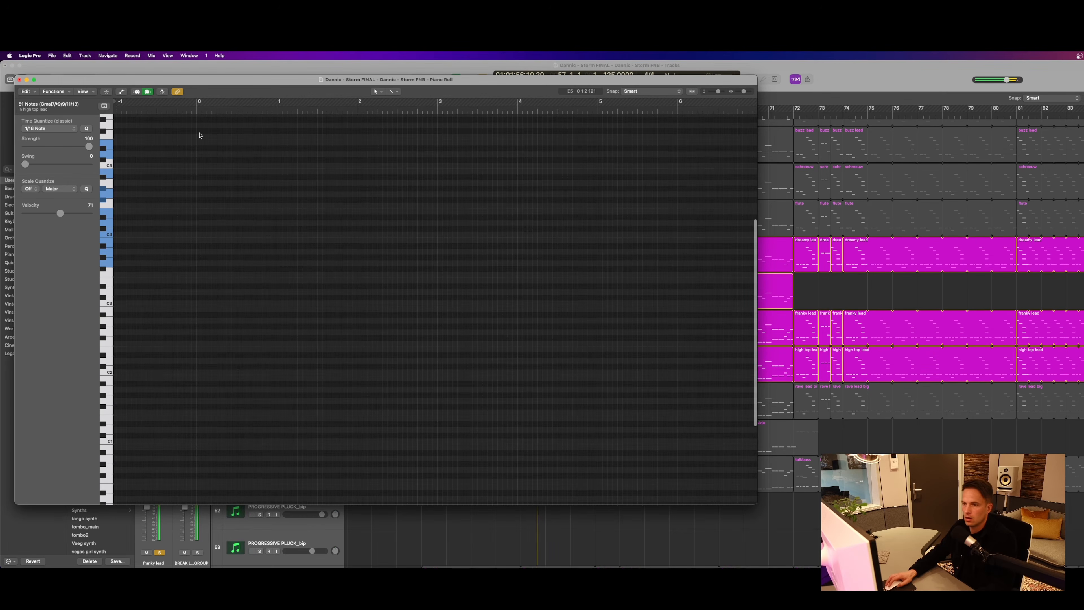
{"action": "scroll", "coordinate": [253, 270], "scroll_direction": "up", "scroll_amount": 5}
{"action": "scroll", "coordinate": [220, 264], "scroll_direction": "right", "scroll_amount": 5}
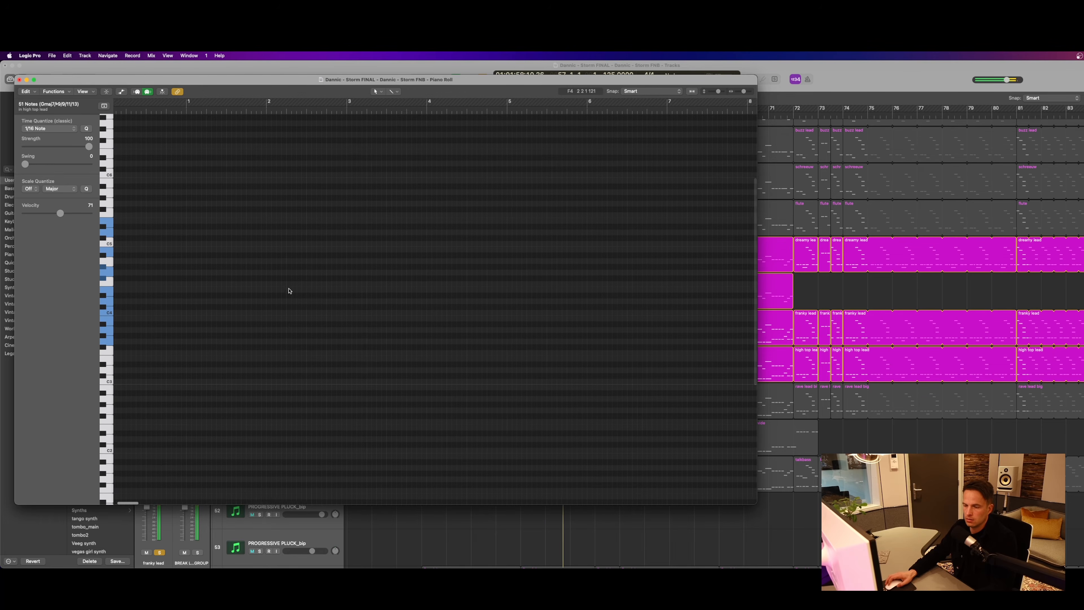
{"action": "left_click_drag", "start_coordinate": [287, 500], "coordinate": [278, 501]}
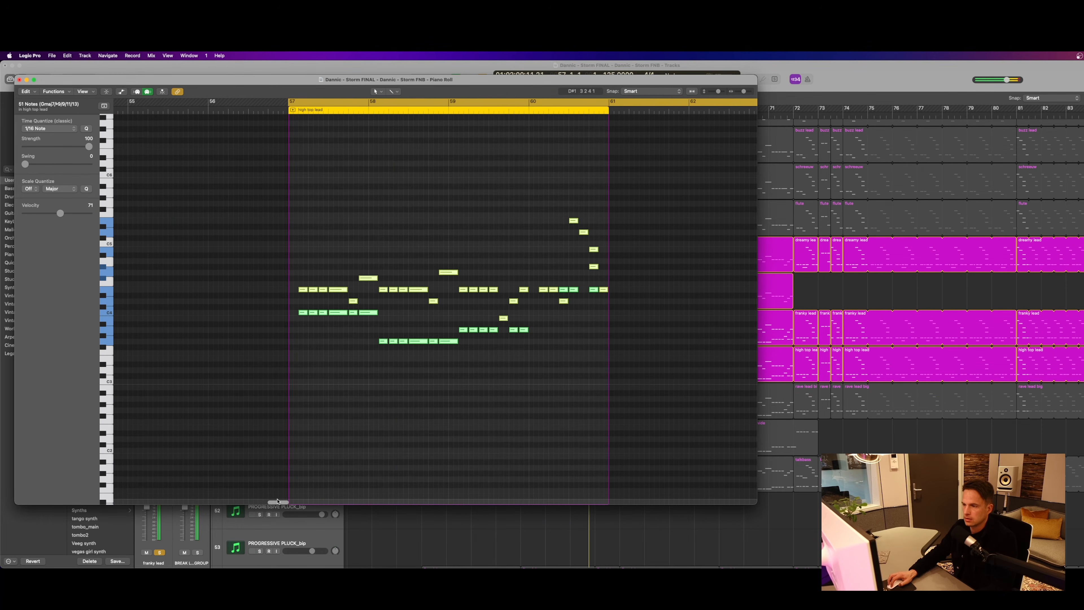
{"action": "left_click", "coordinate": [19, 80]}
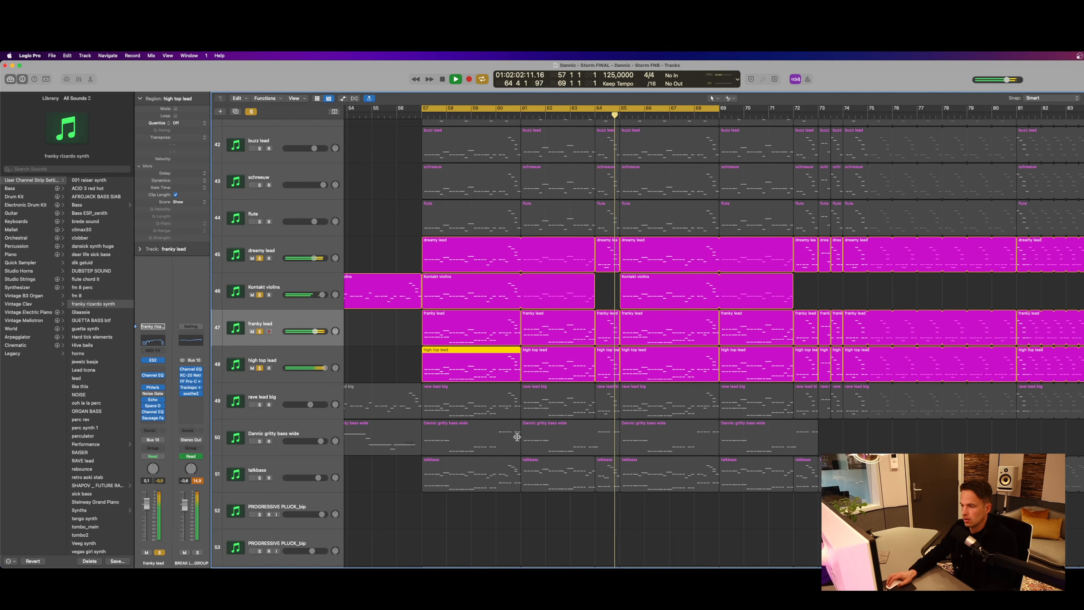
Add rave lead big to the soloed leads during playback and clear all solos
{"action": "scroll", "coordinate": [516, 436], "scroll_direction": "down", "scroll_amount": 5}
{"action": "left_click", "coordinate": [259, 265]}
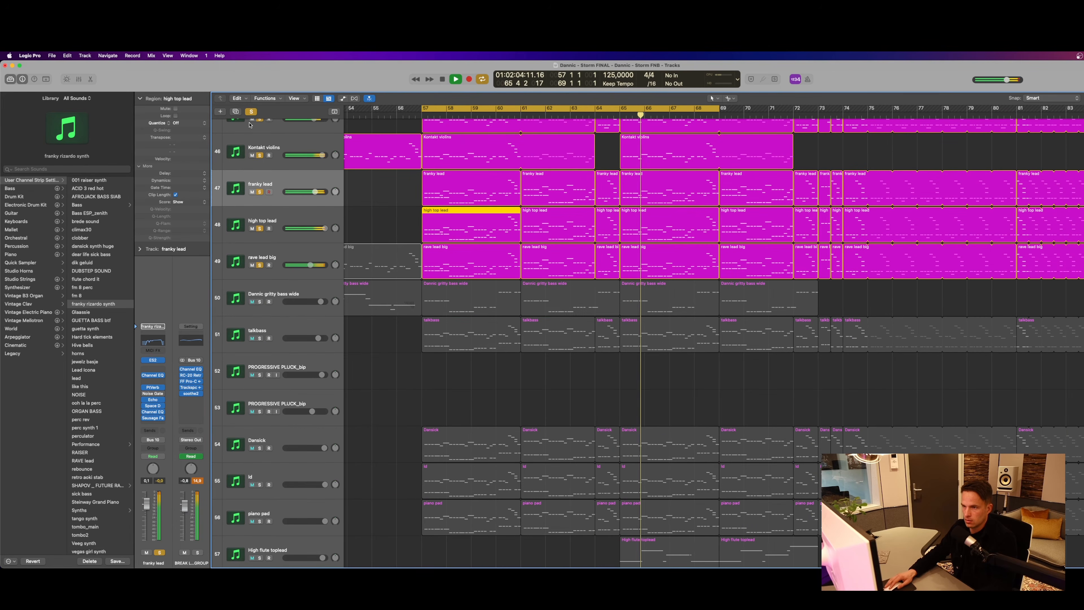
{"action": "left_click", "coordinate": [251, 112]}
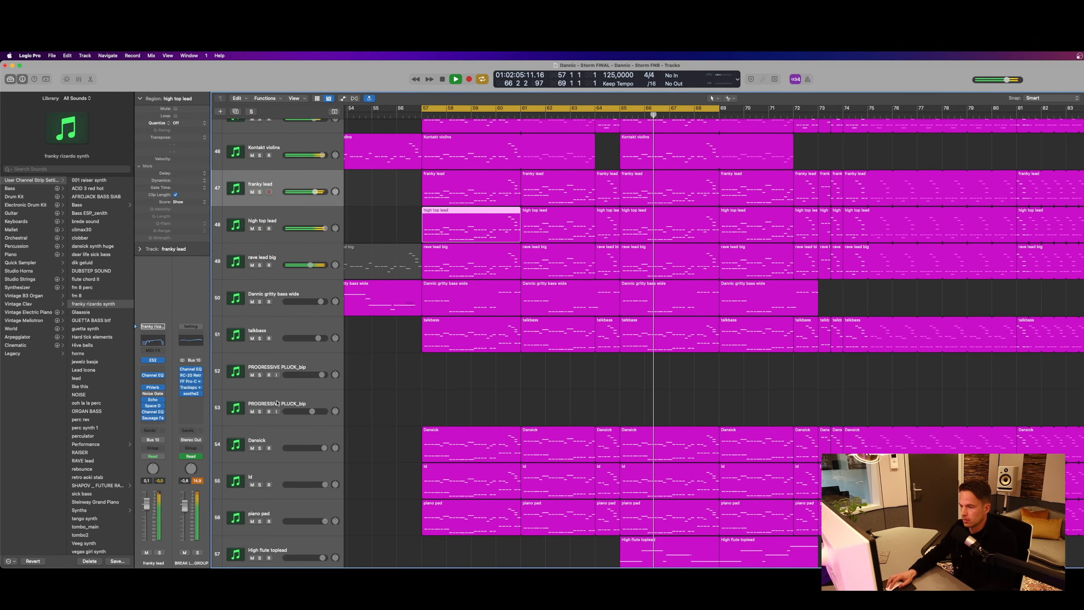
Solo the Dansick and Id tracks together while the loop keeps playing
{"action": "left_click", "coordinate": [260, 448]}
{"action": "left_click", "coordinate": [273, 455]}
{"action": "left_click", "coordinate": [260, 484]}
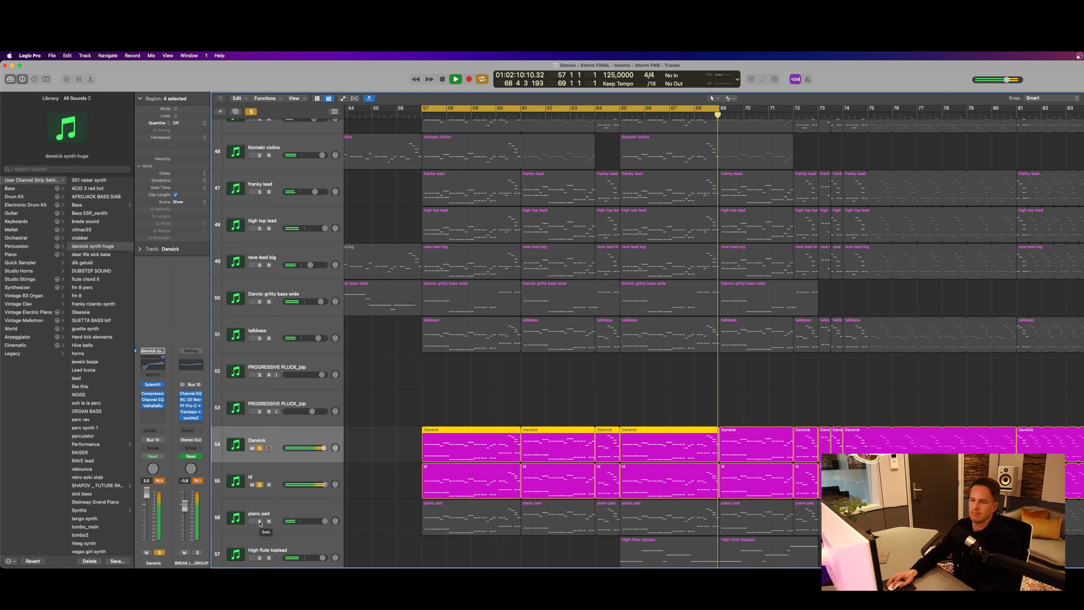
Inspect Dansick's Sylenth1 instrument during playback and close its window
{"action": "left_click", "coordinate": [270, 448]}
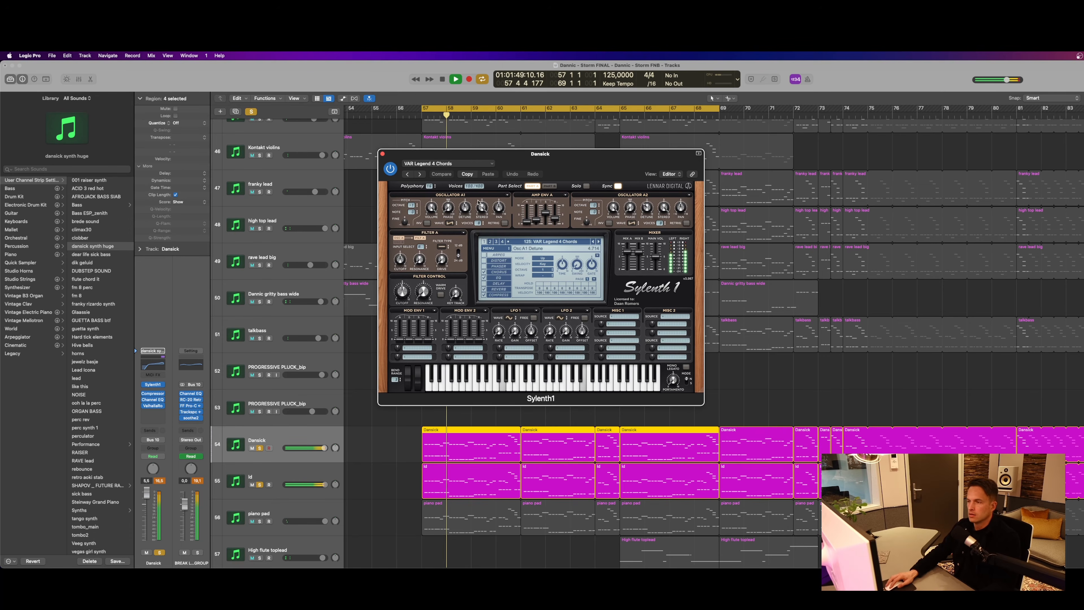
{"action": "scroll", "coordinate": [322, 159], "scroll_direction": "up", "scroll_amount": 1}
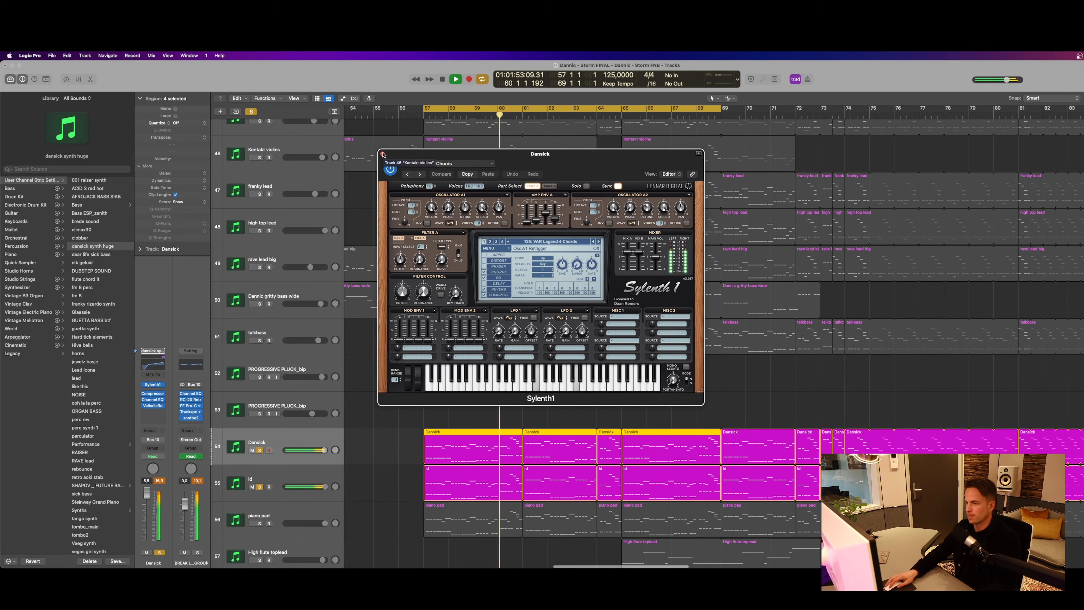
{"action": "left_click", "coordinate": [383, 154]}
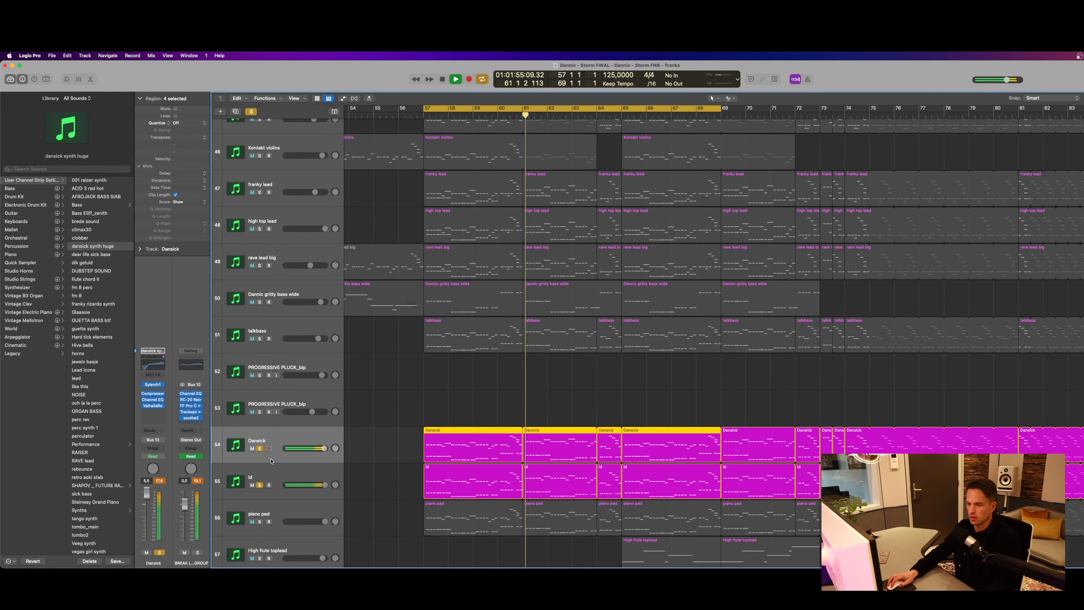
Remove Dansick from the solo and listen to Id on its own
{"action": "left_click", "coordinate": [260, 449]}
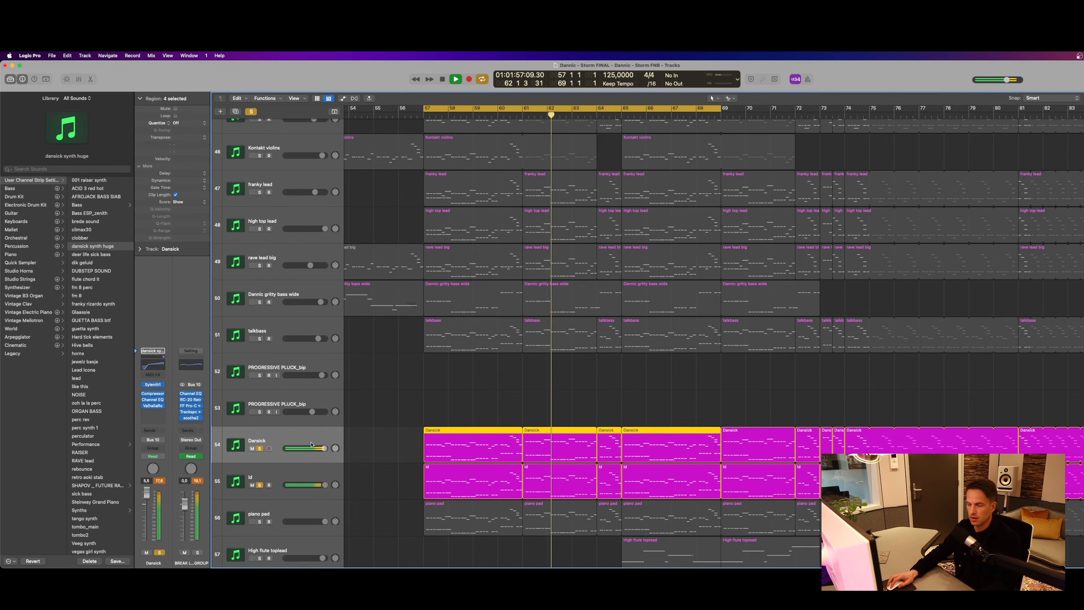
{"action": "scroll", "coordinate": [270, 452], "scroll_direction": "down", "scroll_amount": 1}
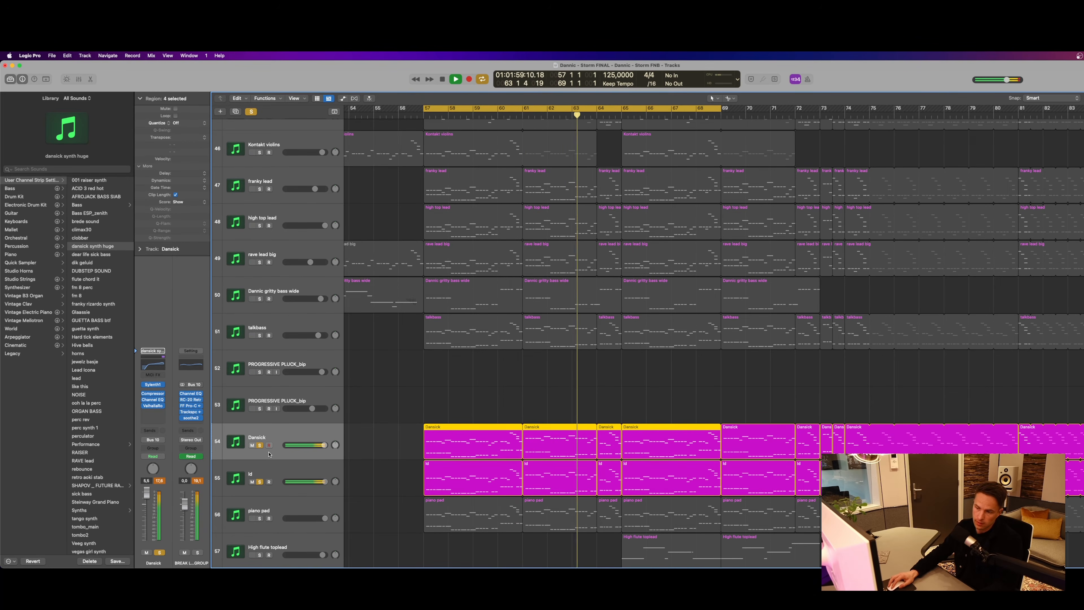
{"action": "left_click", "coordinate": [261, 447]}
{"action": "left_click", "coordinate": [256, 475]}
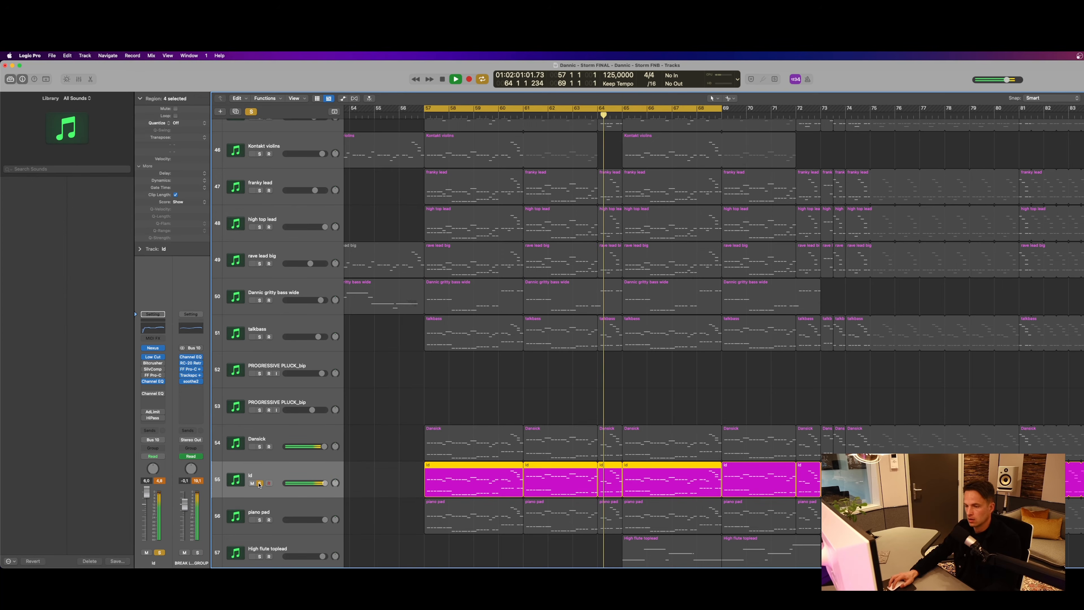
{"action": "scroll", "coordinate": [213, 494], "scroll_direction": "up", "scroll_amount": 1}
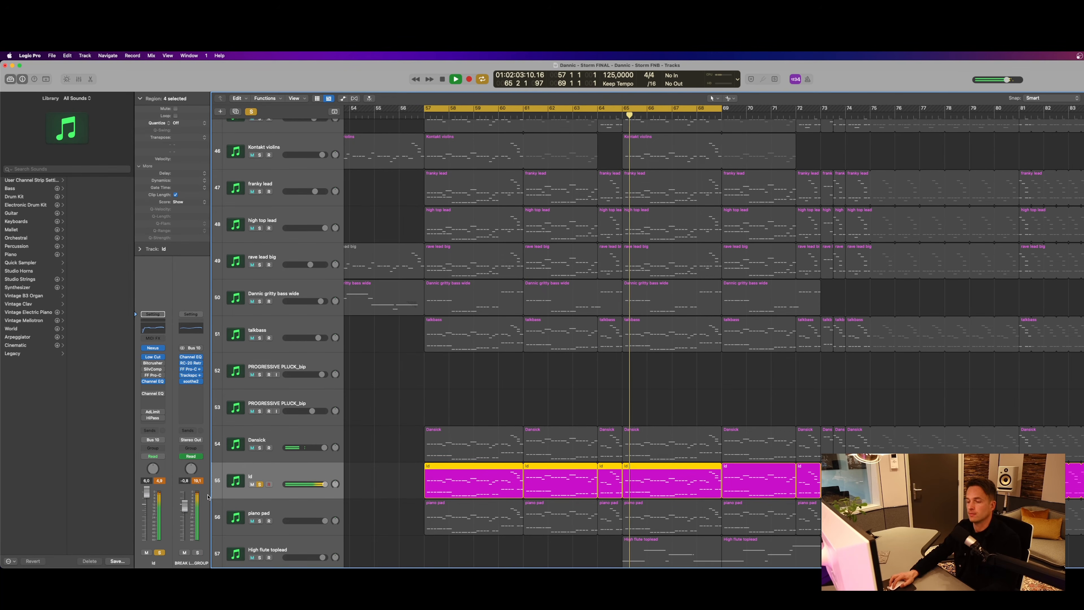
Switch the solo from Id to piano pad, listen briefly and clear the solo
{"action": "left_click", "coordinate": [260, 521]}
{"action": "scroll", "coordinate": [261, 523], "scroll_direction": "down", "scroll_amount": 1}
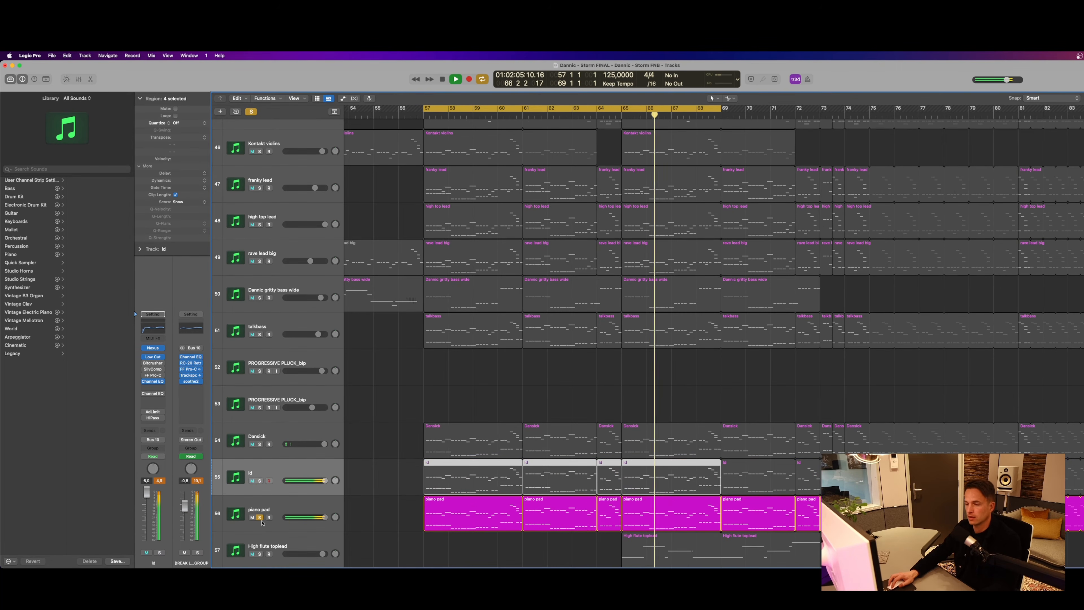
{"action": "left_click", "coordinate": [260, 518]}
Set the cycle range to bars 65–73 around the High flute toplead regions and solo that track during playback
{"action": "scroll", "coordinate": [768, 242], "scroll_direction": "down", "scroll_amount": 5}
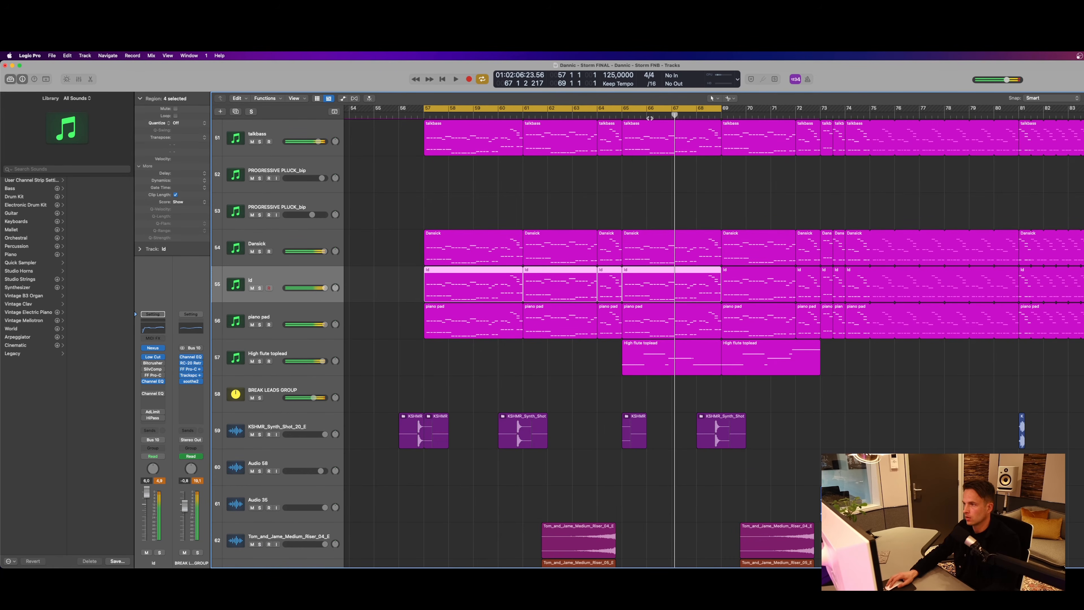
{"action": "left_click", "coordinate": [610, 116]}
{"action": "left_click", "coordinate": [626, 109]}
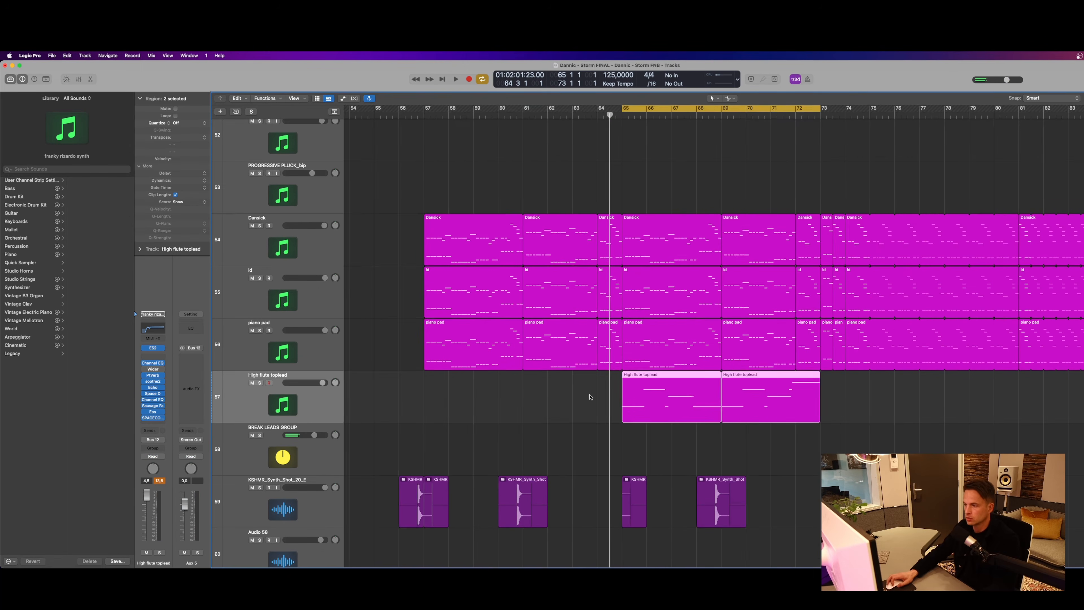
{"action": "scroll", "coordinate": [591, 396], "scroll_direction": "right", "scroll_amount": 6}
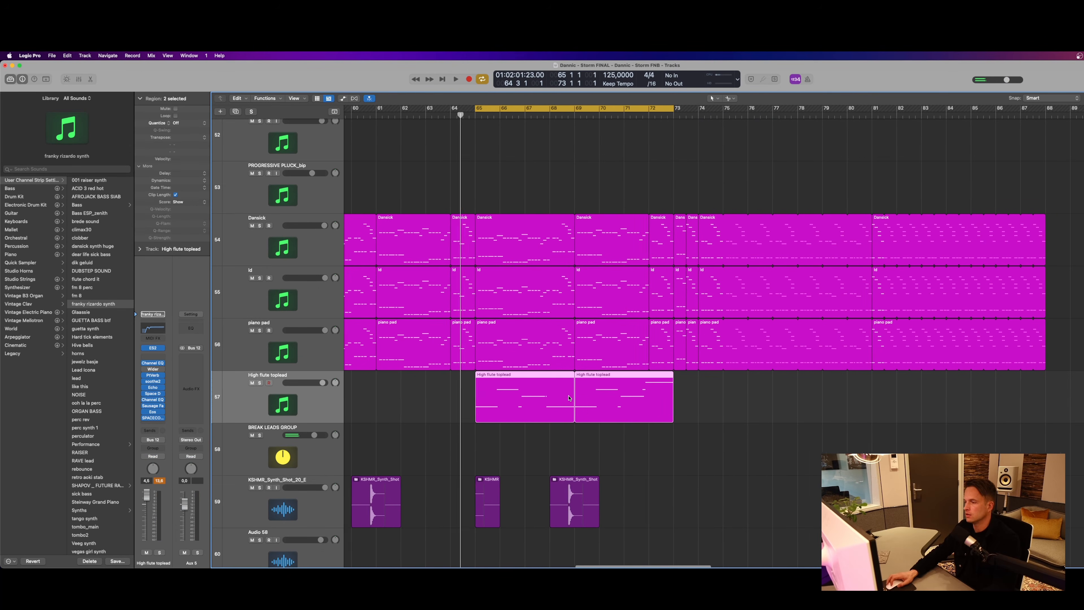
{"action": "scroll", "coordinate": [511, 386], "scroll_direction": "up", "scroll_amount": 4}
{"action": "scroll", "coordinate": [510, 386], "scroll_direction": "down", "scroll_amount": 3}
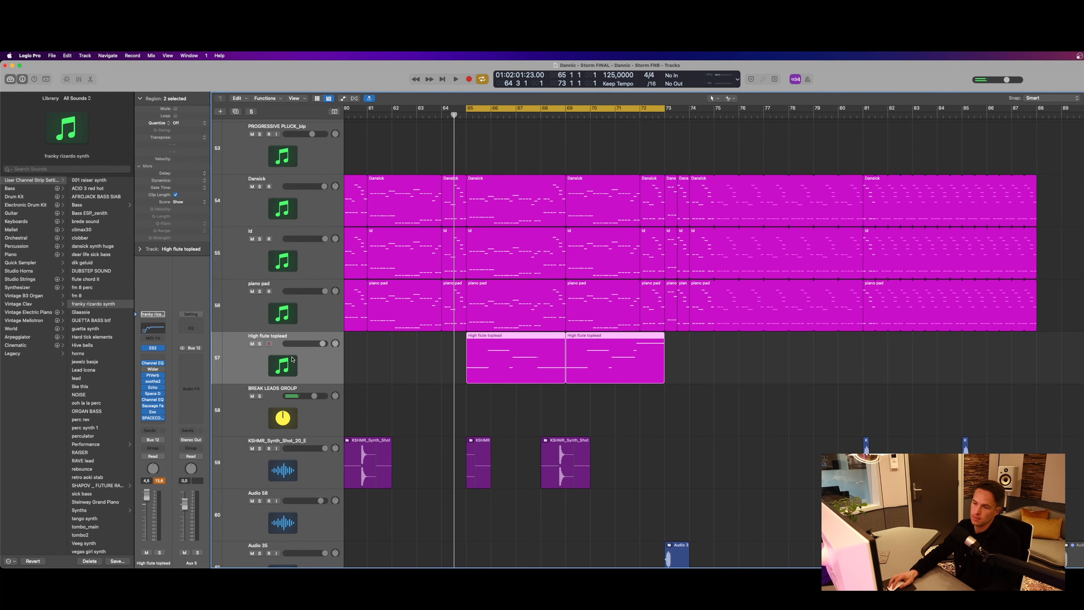
{"action": "key", "text": "space"}
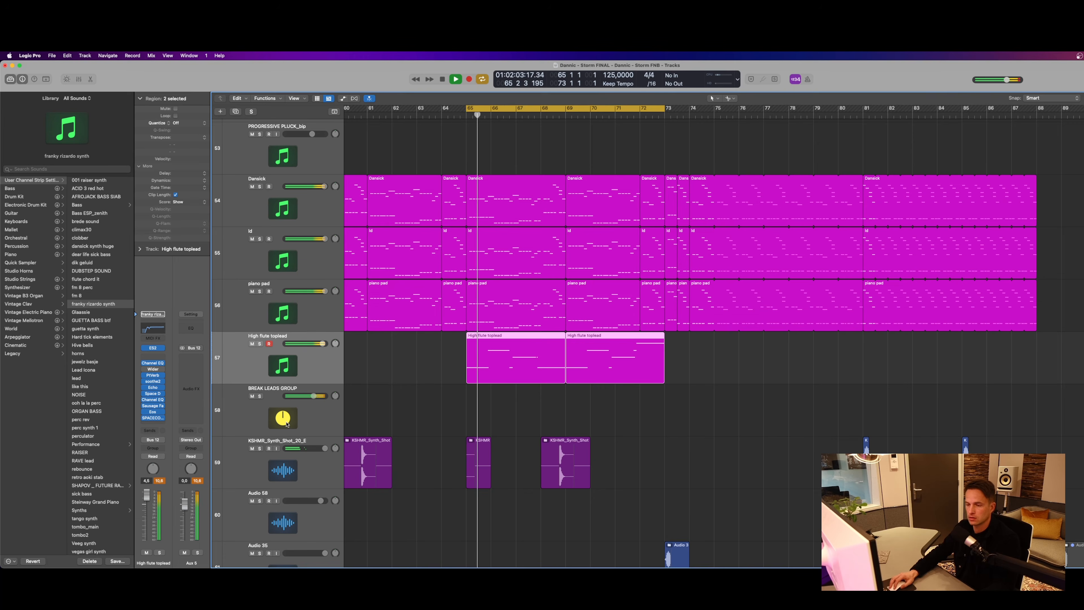
{"action": "left_click", "coordinate": [259, 345]}
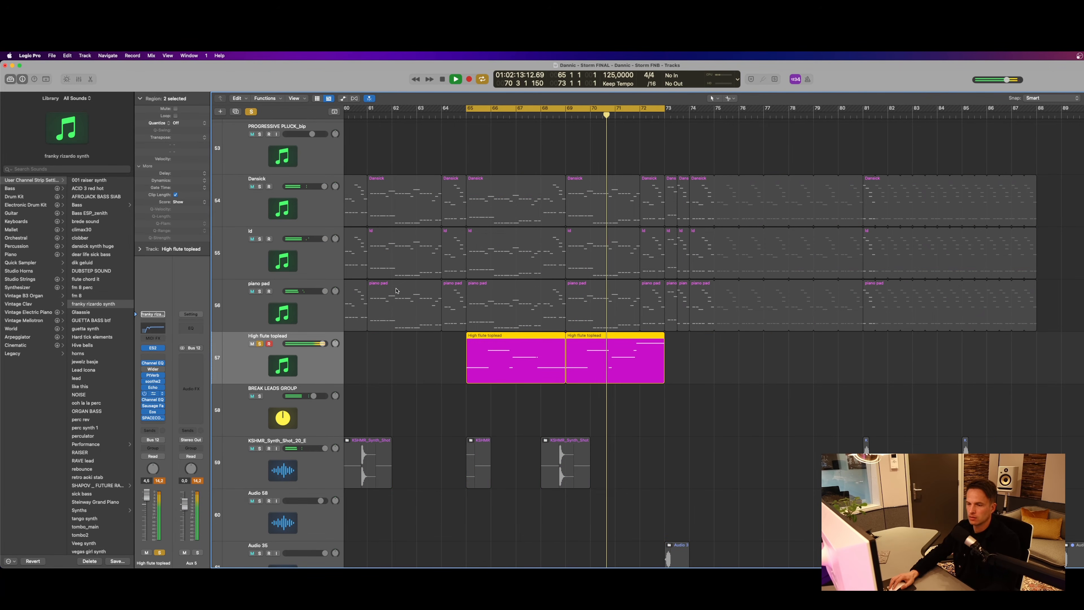
Inspect the Space D and PlatinumVerb plug-ins on High flute toplead while it plays
{"action": "left_click", "coordinate": [152, 393]}
{"action": "left_click", "coordinate": [382, 154]}
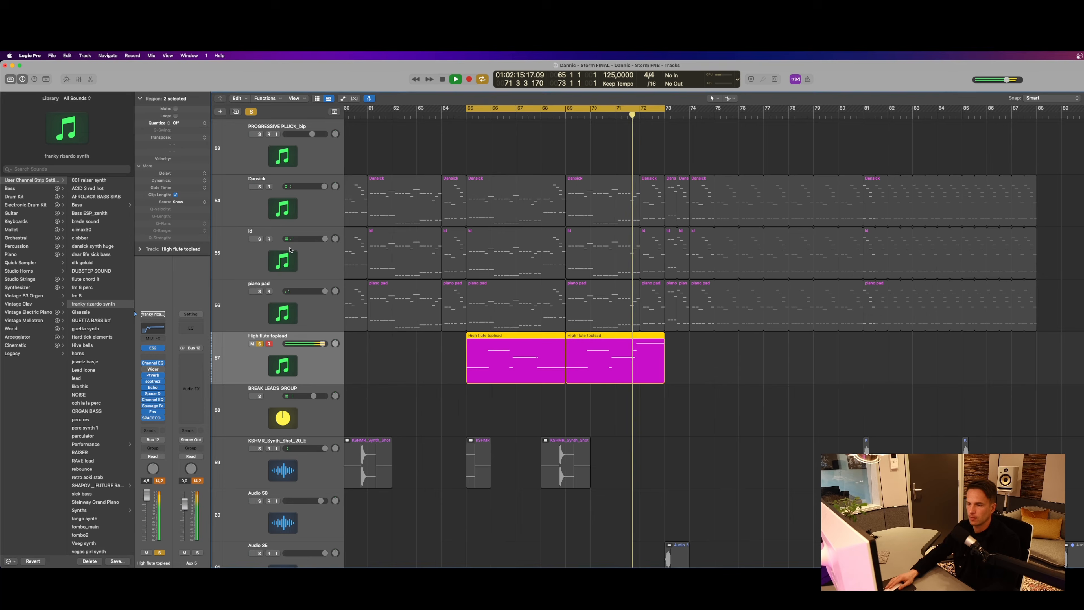
{"action": "left_click", "coordinate": [153, 374]}
{"action": "scroll", "coordinate": [290, 295], "scroll_direction": "up", "scroll_amount": 1}
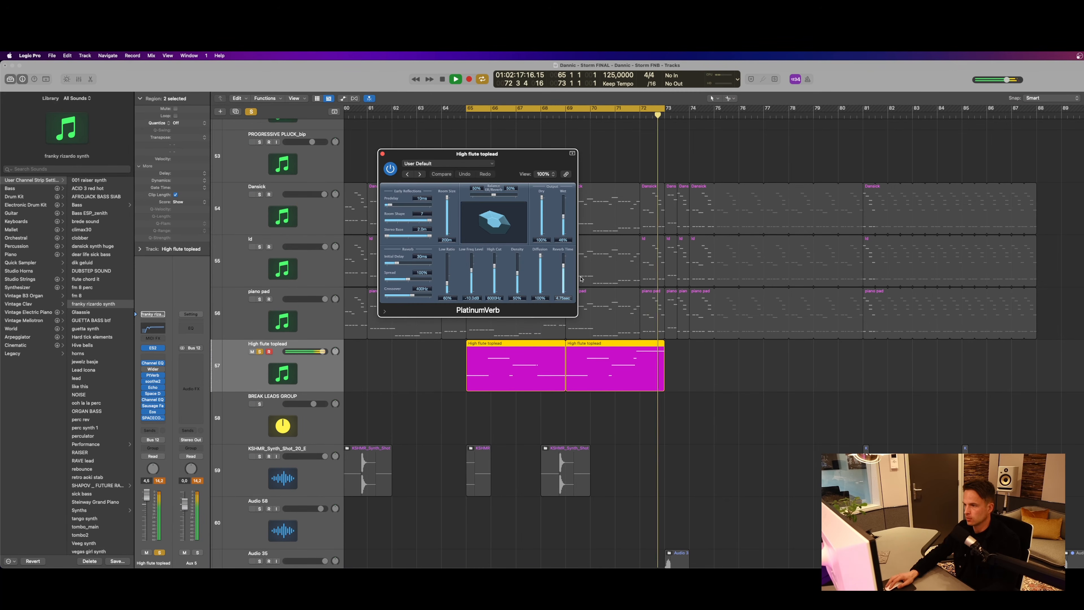
{"action": "left_click", "coordinate": [382, 153]}
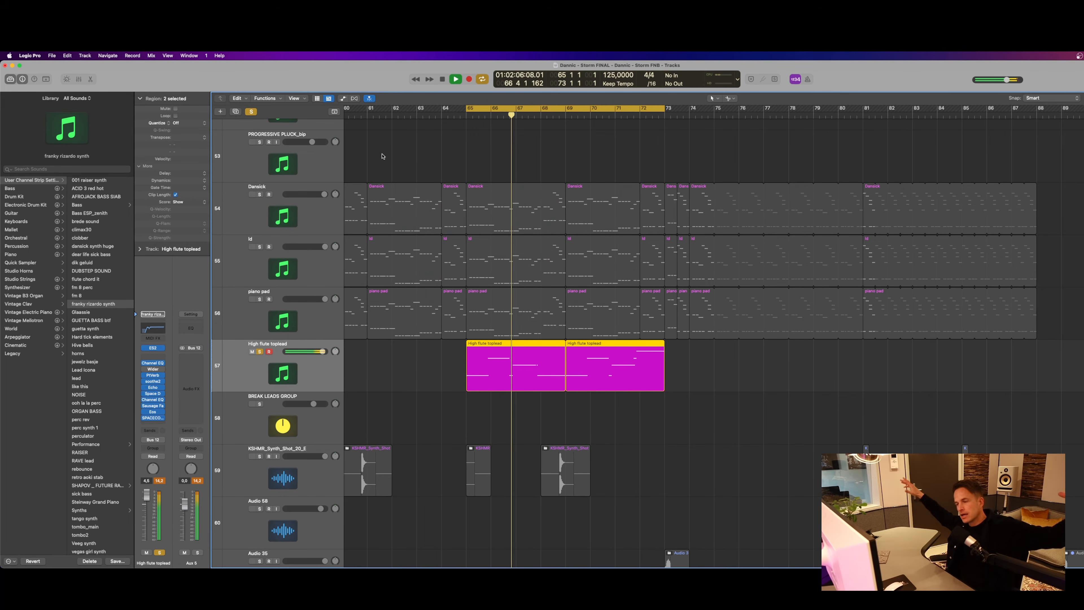
Inspect the Eos reverb and SPACECONTROL plug-ins on High flute toplead during soloed playback
{"action": "scroll", "coordinate": [382, 156], "scroll_direction": "up", "scroll_amount": 1}
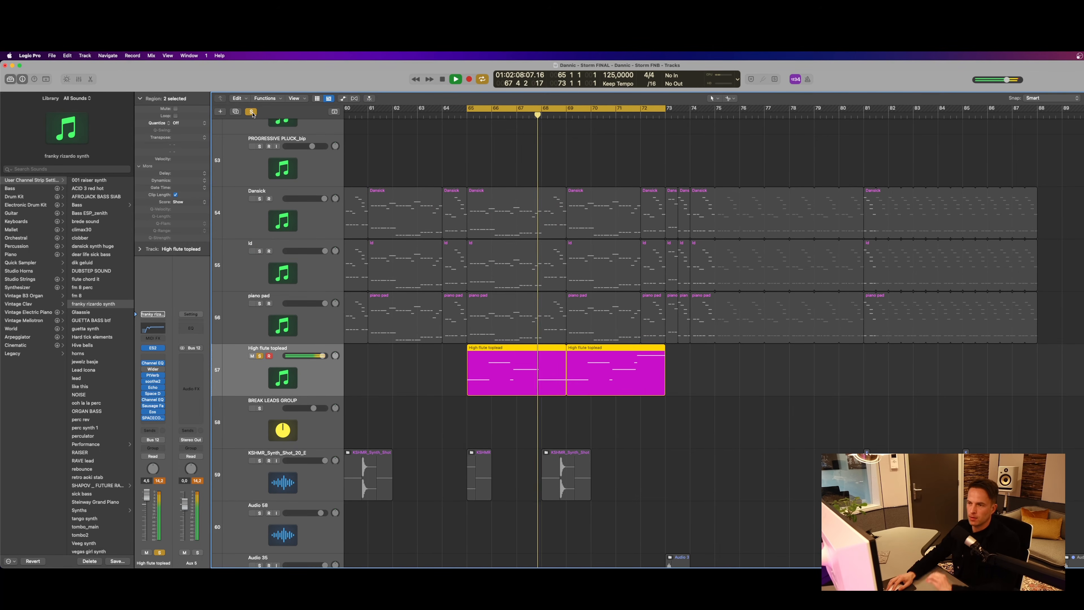
{"action": "left_click", "coordinate": [153, 411]}
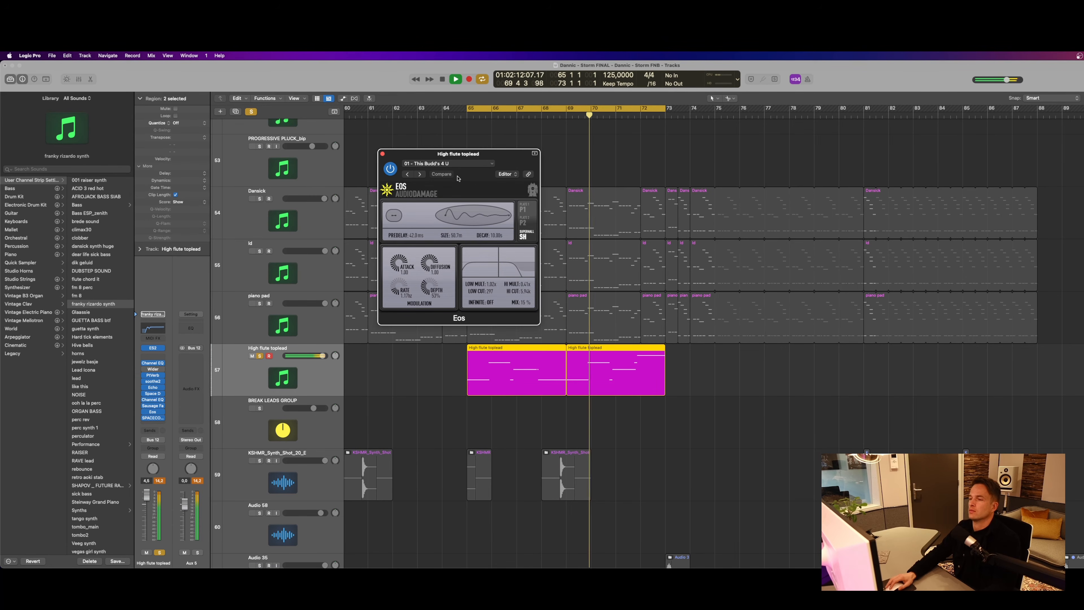
{"action": "left_click_drag", "start_coordinate": [432, 158], "coordinate": [409, 165]}
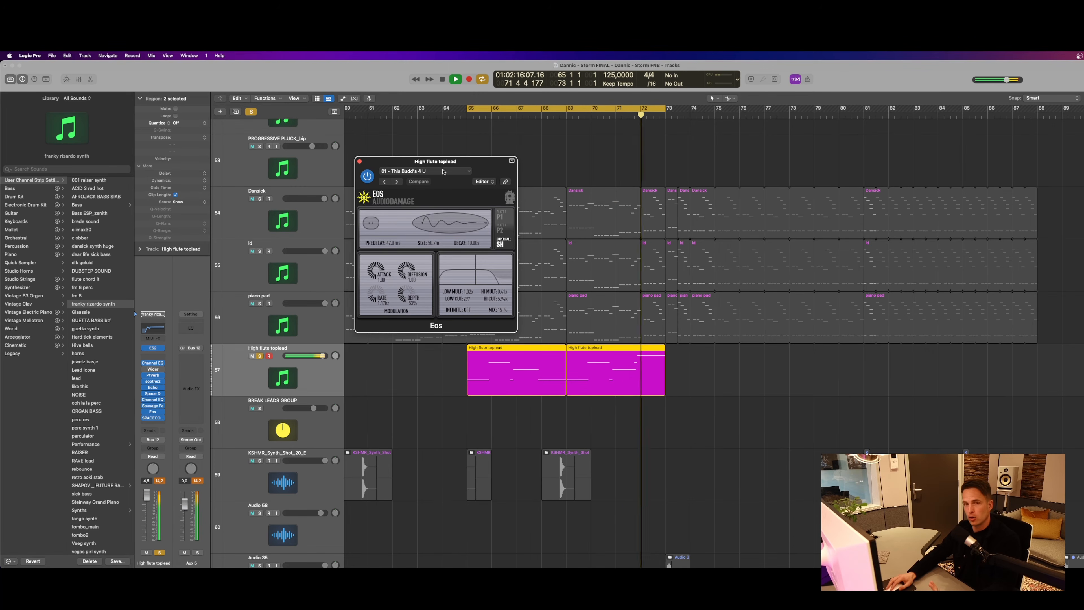
{"action": "left_click_drag", "start_coordinate": [438, 162], "coordinate": [442, 180]}
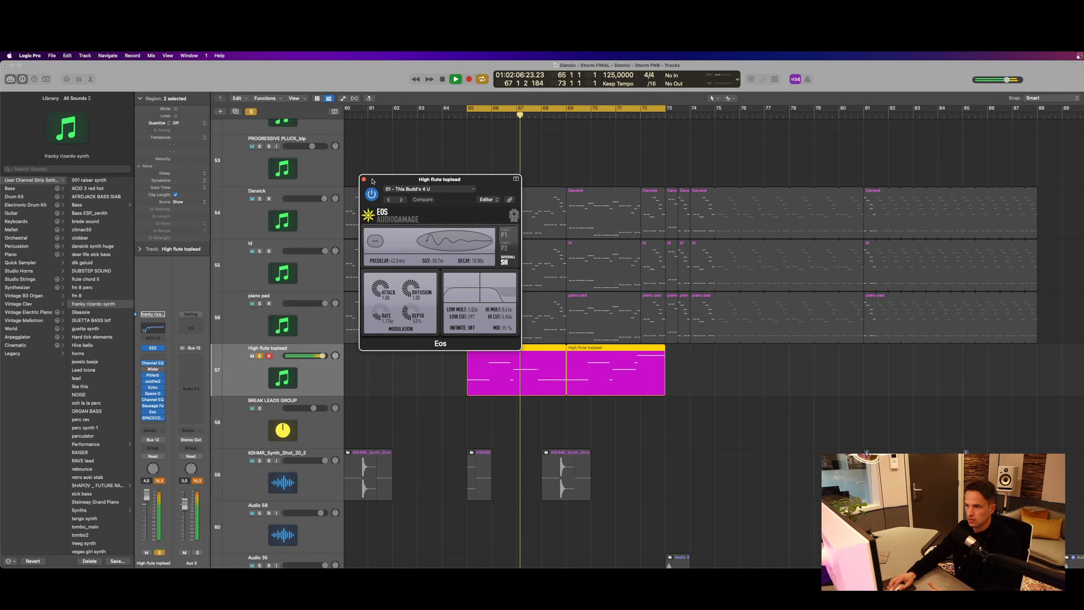
{"action": "left_click", "coordinate": [364, 180]}
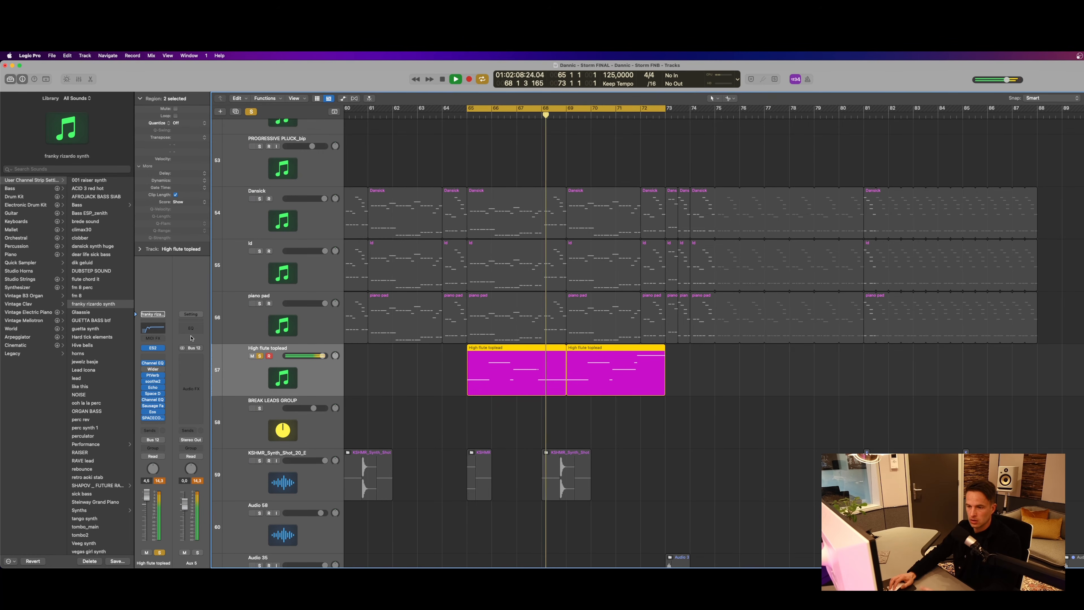
{"action": "left_click", "coordinate": [153, 418]}
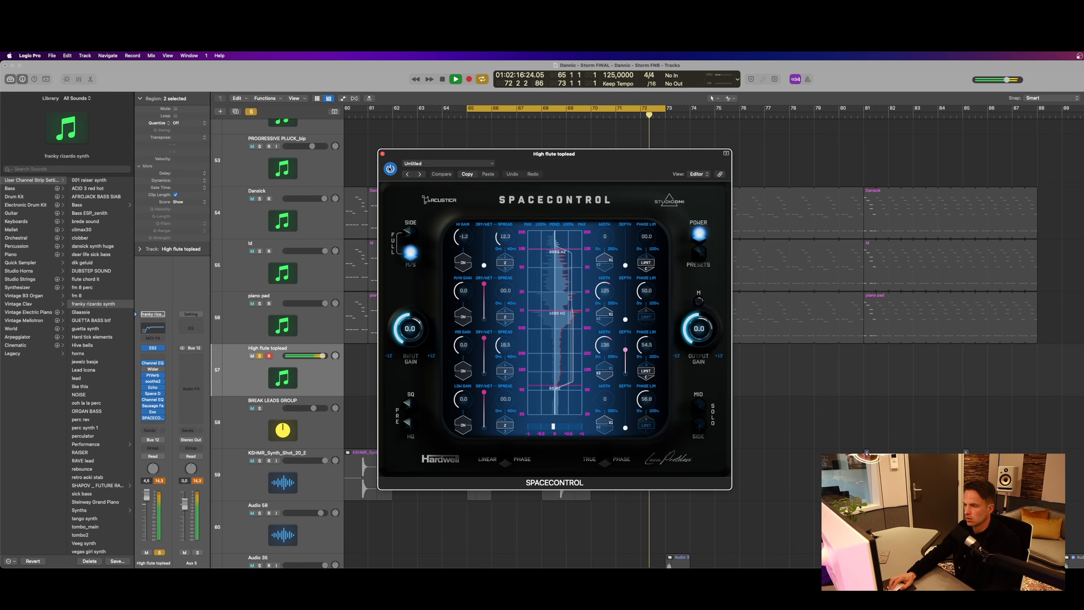
{"action": "left_click", "coordinate": [382, 154]}
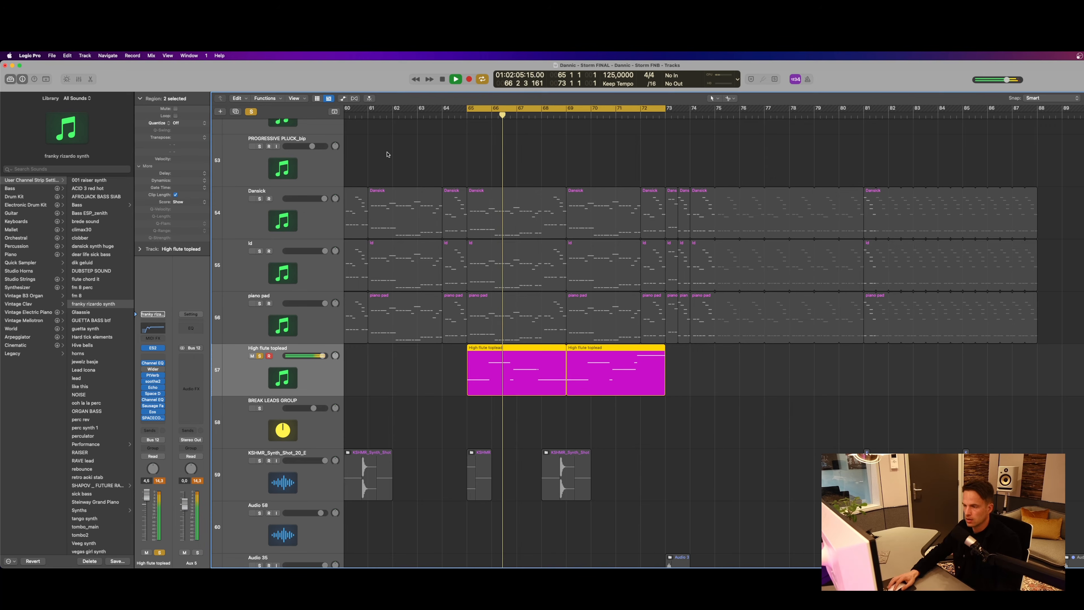
Clear the High flute toplead solo and play the full arrangement from bar 65 while viewing the riser and effects tracks
{"action": "left_click", "coordinate": [251, 111]}
{"action": "scroll", "coordinate": [634, 435], "scroll_direction": "down", "scroll_amount": 10}
{"action": "key", "text": "space"}
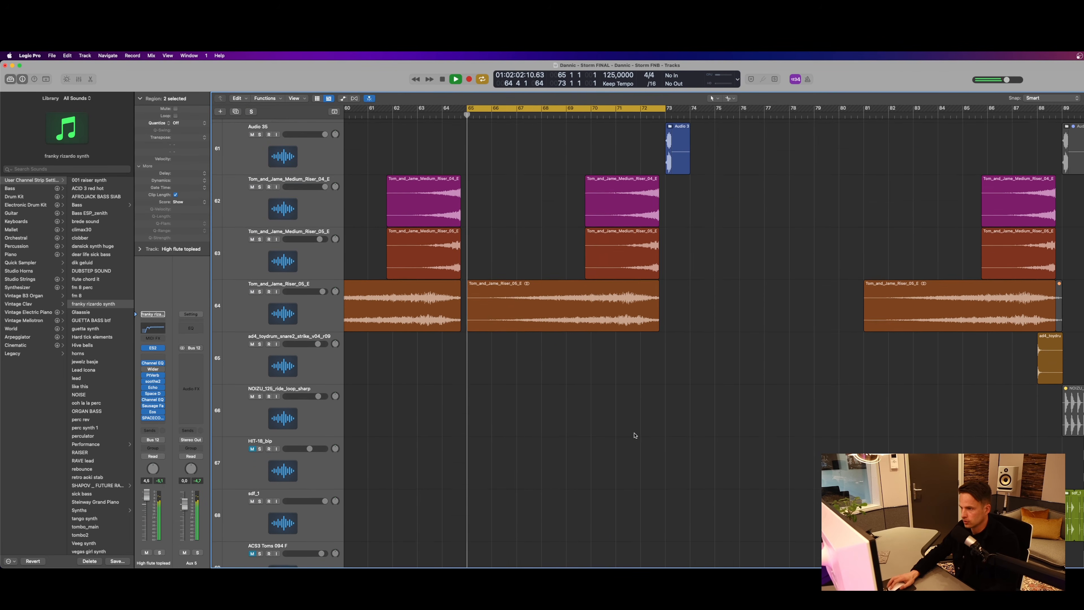
{"action": "scroll", "coordinate": [704, 228], "scroll_direction": "down", "scroll_amount": 4}
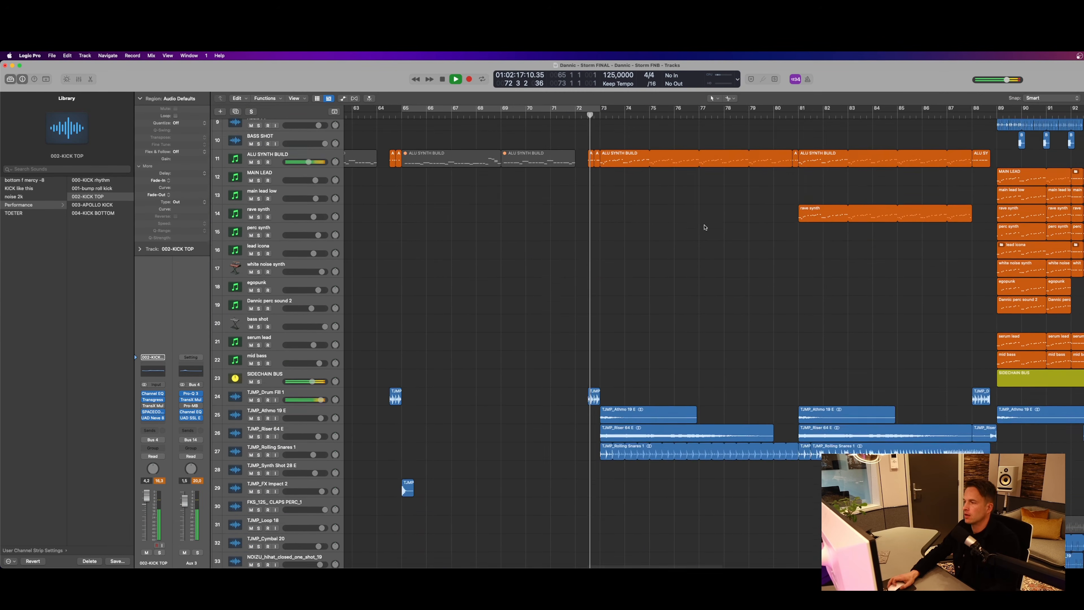
Play the build from bar 73 and look over its synth, riser, snare and effects tracks leading into bar 89
{"action": "scroll", "coordinate": [703, 228], "scroll_direction": "up", "scroll_amount": 4}
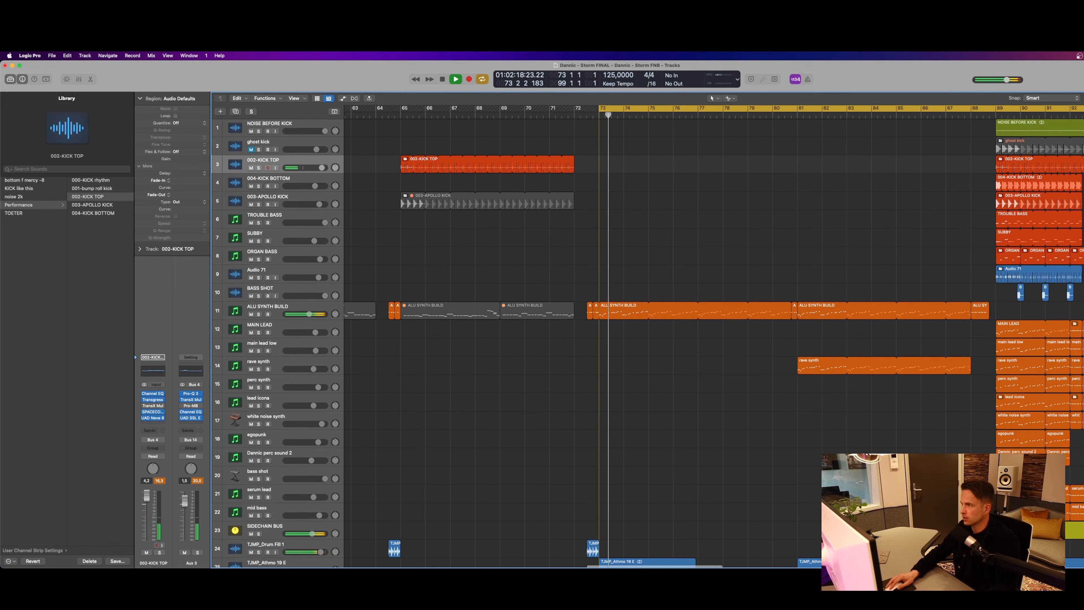
{"action": "scroll", "coordinate": [603, 252], "scroll_direction": "right", "scroll_amount": 7}
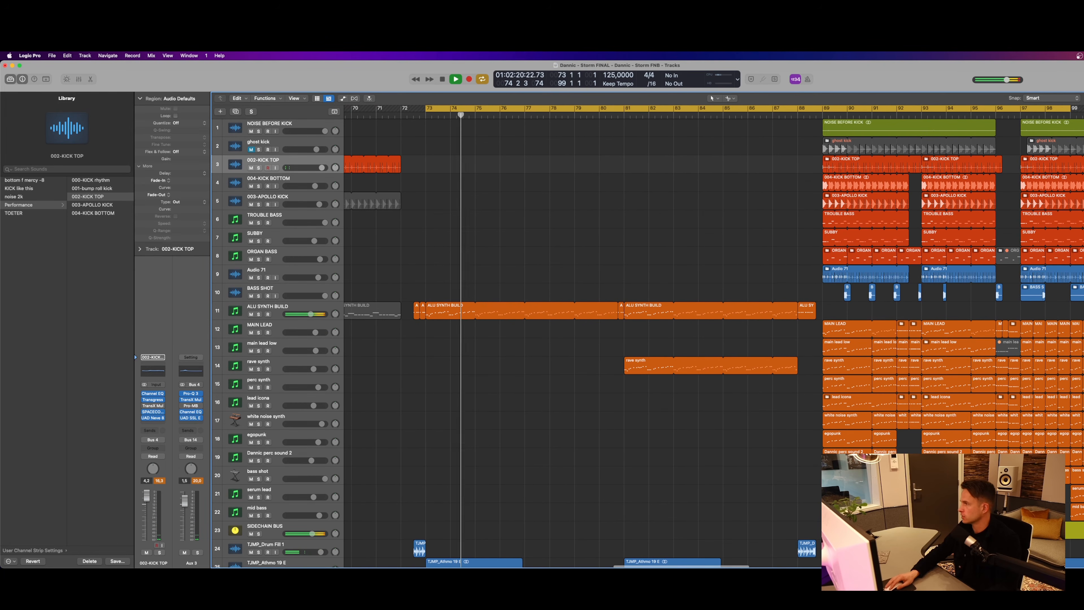
{"action": "key", "text": "super+Up"}
{"action": "key", "text": "super+Up"}
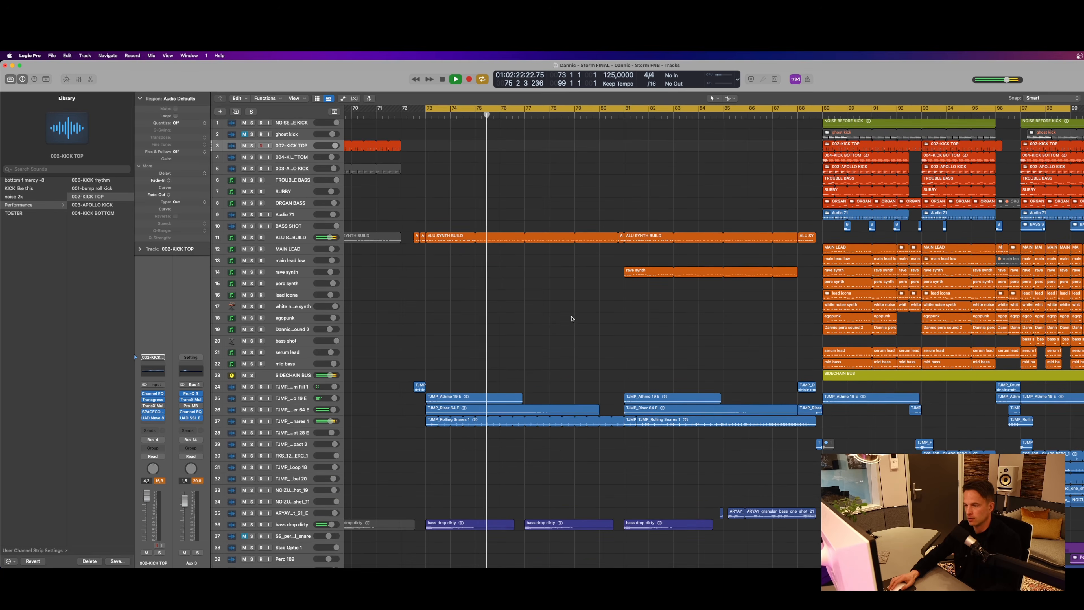
{"action": "scroll", "coordinate": [571, 318], "scroll_direction": "down", "scroll_amount": 20}
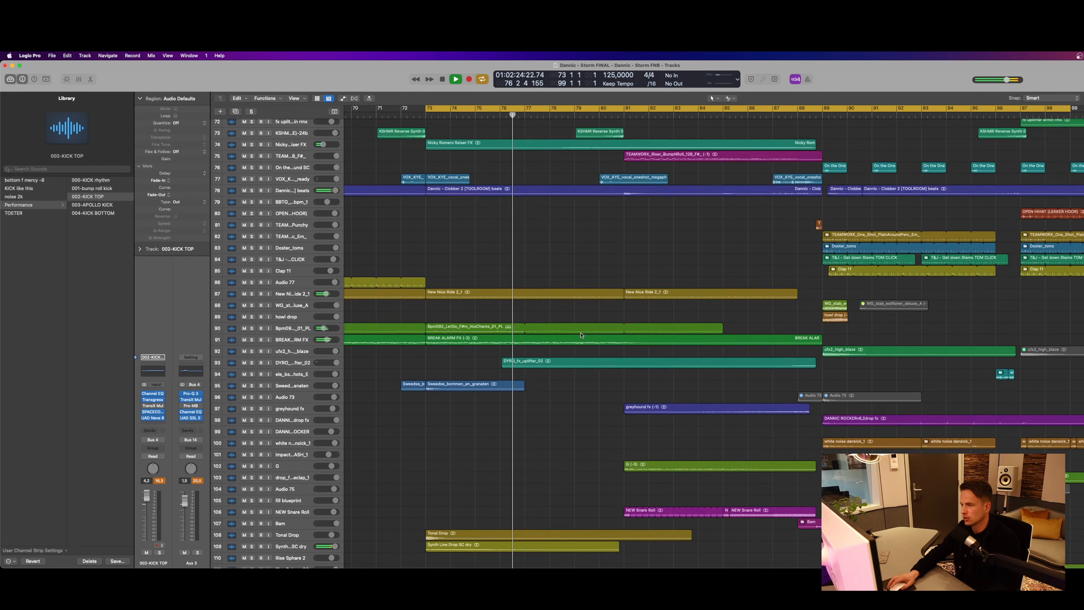
{"action": "scroll", "coordinate": [581, 335], "scroll_direction": "up", "scroll_amount": 20}
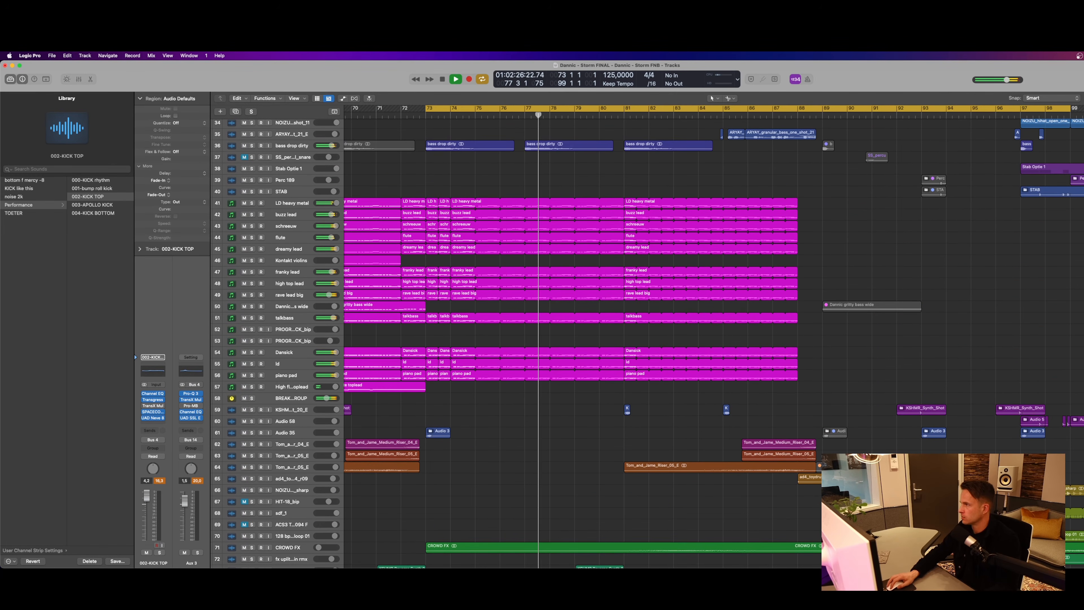
Show track automation and examine the volume curve on BREAK LEADS GROUP through the build during playback
{"action": "key", "text": "super+Down"}
{"action": "key", "text": "super+Down"}
{"action": "key", "text": "super+Down"}
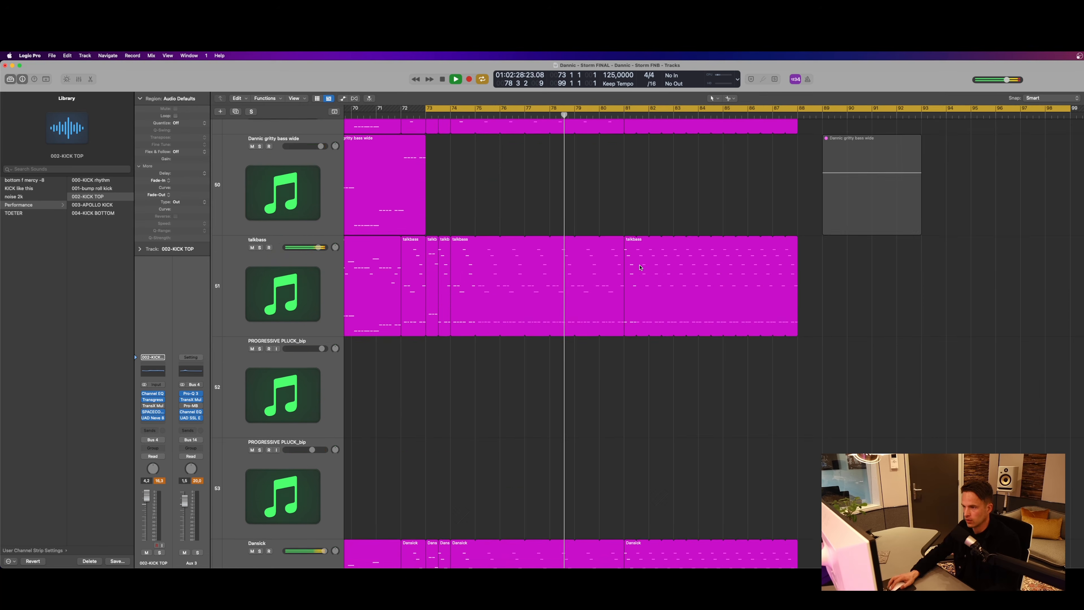
{"action": "scroll", "coordinate": [640, 268], "scroll_direction": "up", "scroll_amount": 8}
{"action": "left_click", "coordinate": [654, 293]}
{"action": "key", "text": "a"}
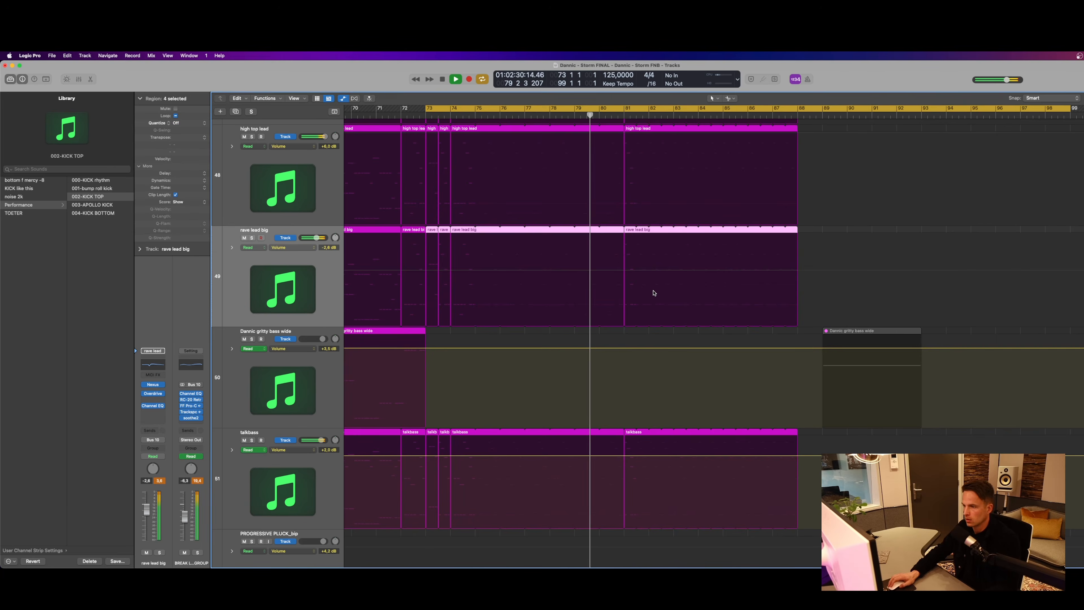
{"action": "scroll", "coordinate": [651, 304], "scroll_direction": "down", "scroll_amount": 15}
{"action": "left_click", "coordinate": [272, 214]}
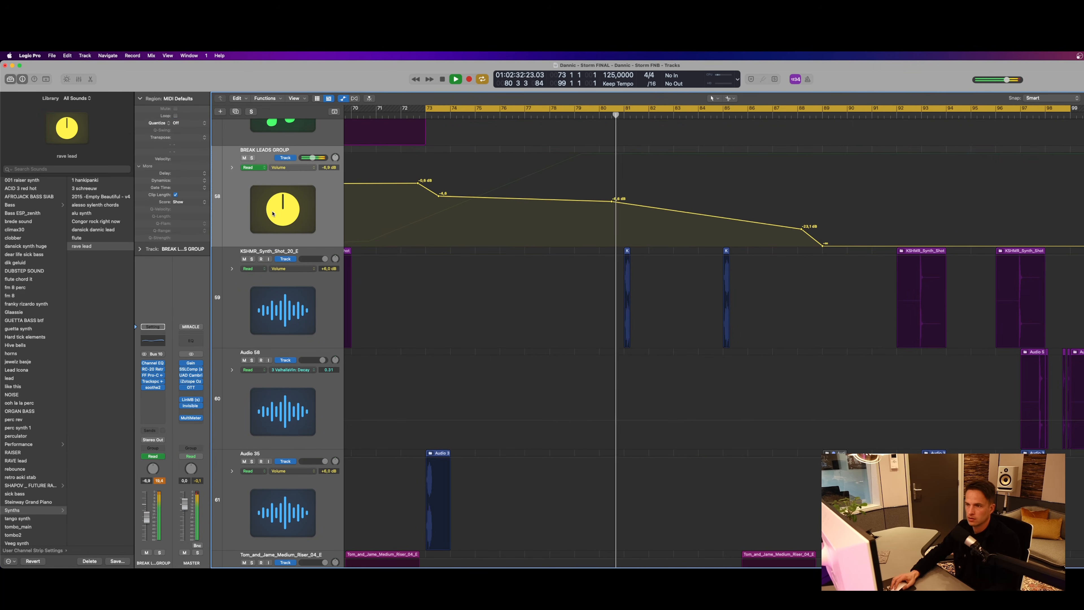
{"action": "scroll", "coordinate": [274, 303], "scroll_direction": "up", "scroll_amount": 2}
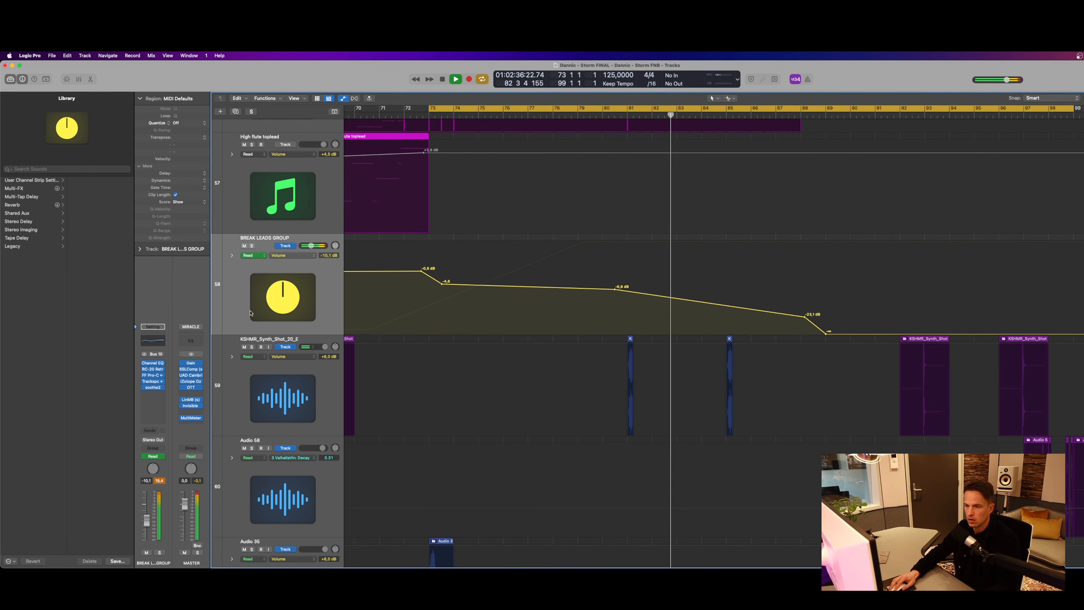
Inspect the RC-20 Retro Color plug-in and its Magnitude control on BREAK LEADS GROUP during playback
{"action": "left_click", "coordinate": [153, 369]}
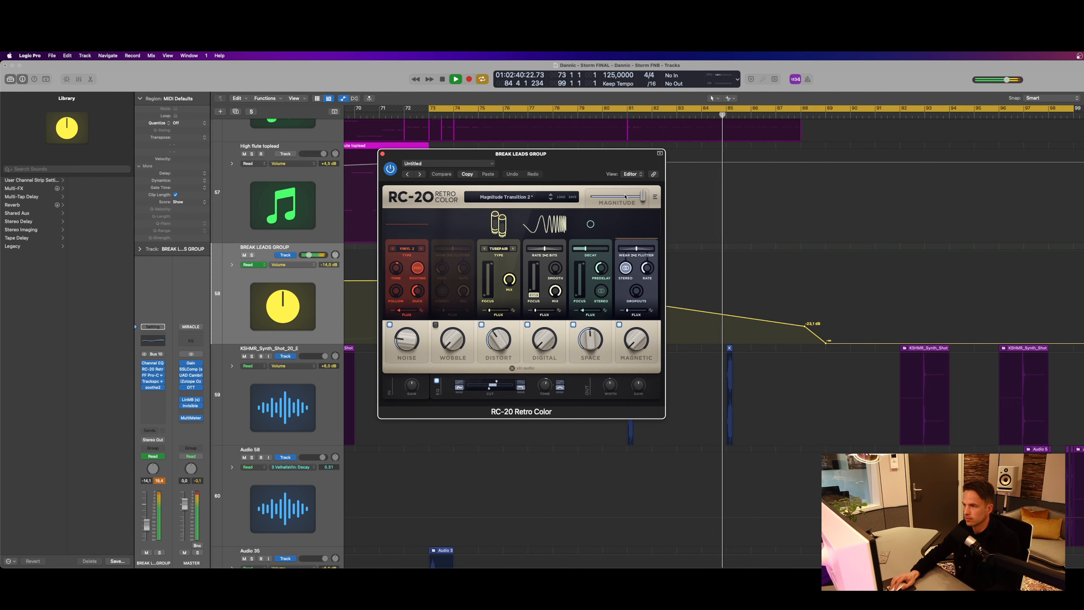
{"action": "left_click", "coordinate": [626, 197]}
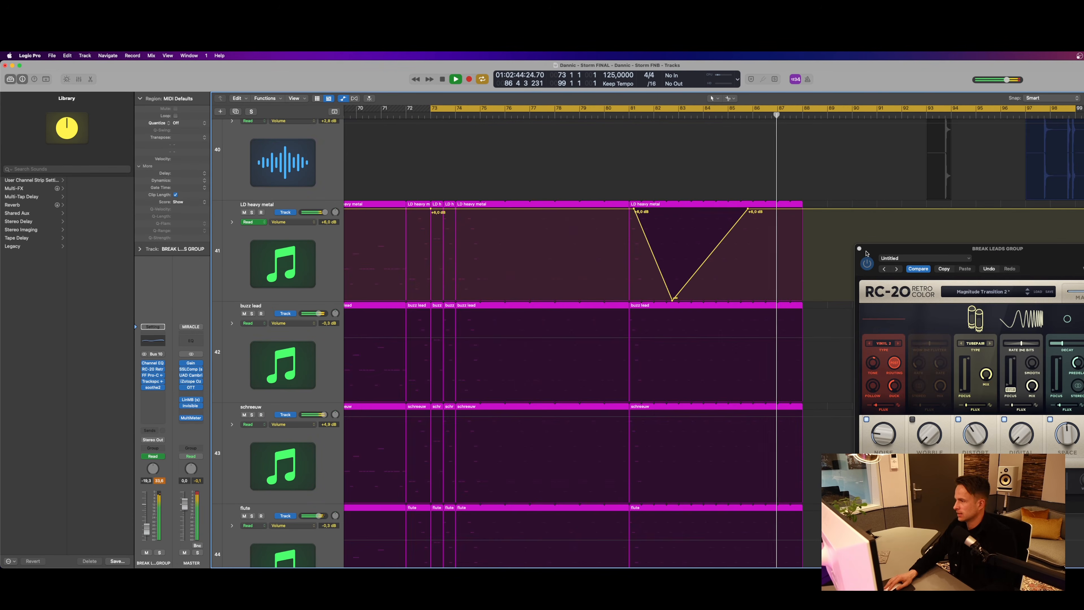
{"action": "key", "text": "super+w"}
Hide track automation and play the transition into the drop at bar 89 while viewing the bass and lead tracks
{"action": "scroll", "coordinate": [833, 358], "scroll_direction": "up", "scroll_amount": 5}
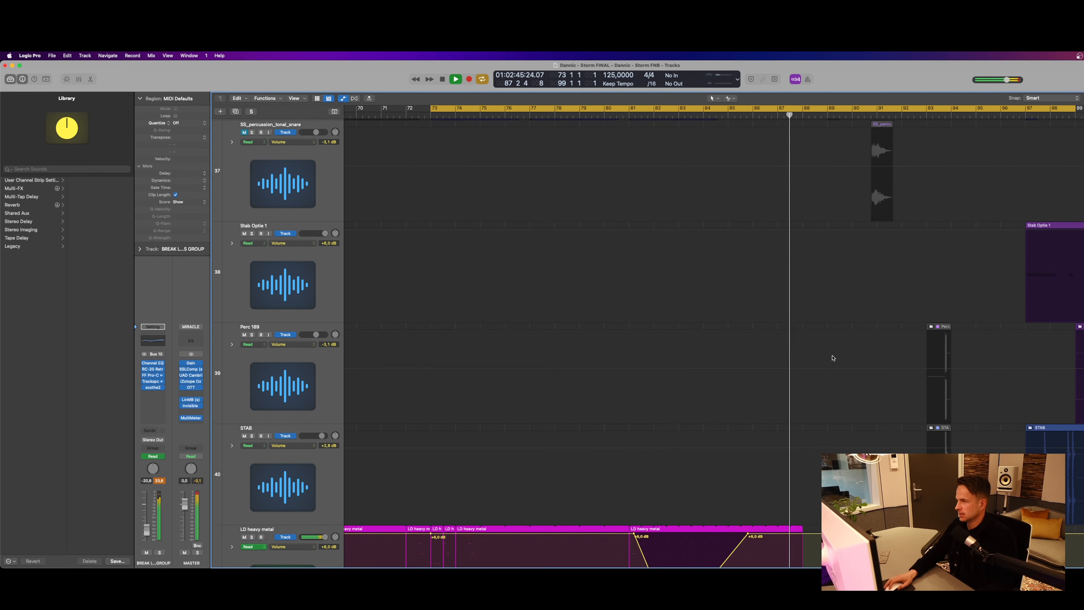
{"action": "scroll", "coordinate": [832, 358], "scroll_direction": "up", "scroll_amount": 15}
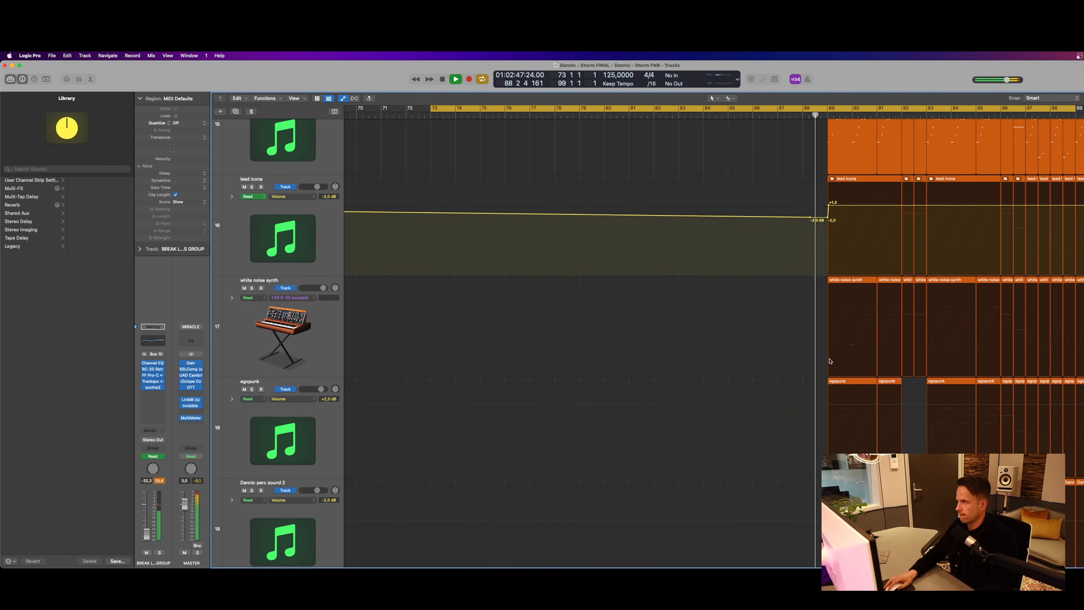
{"action": "scroll", "coordinate": [829, 361], "scroll_direction": "up", "scroll_amount": 10}
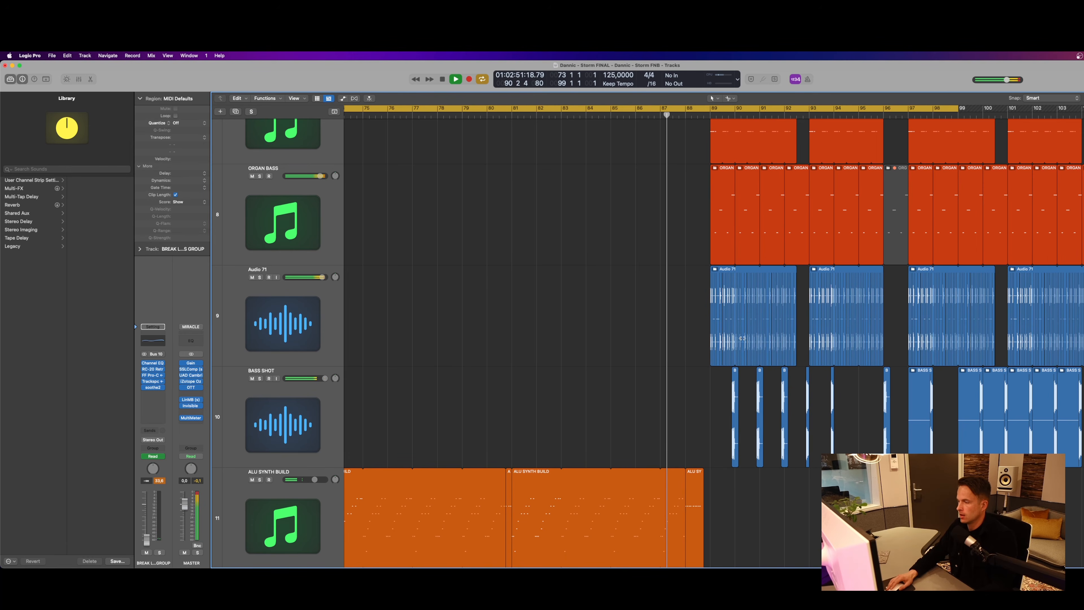
{"action": "scroll", "coordinate": [742, 368], "scroll_direction": "down", "scroll_amount": 20}
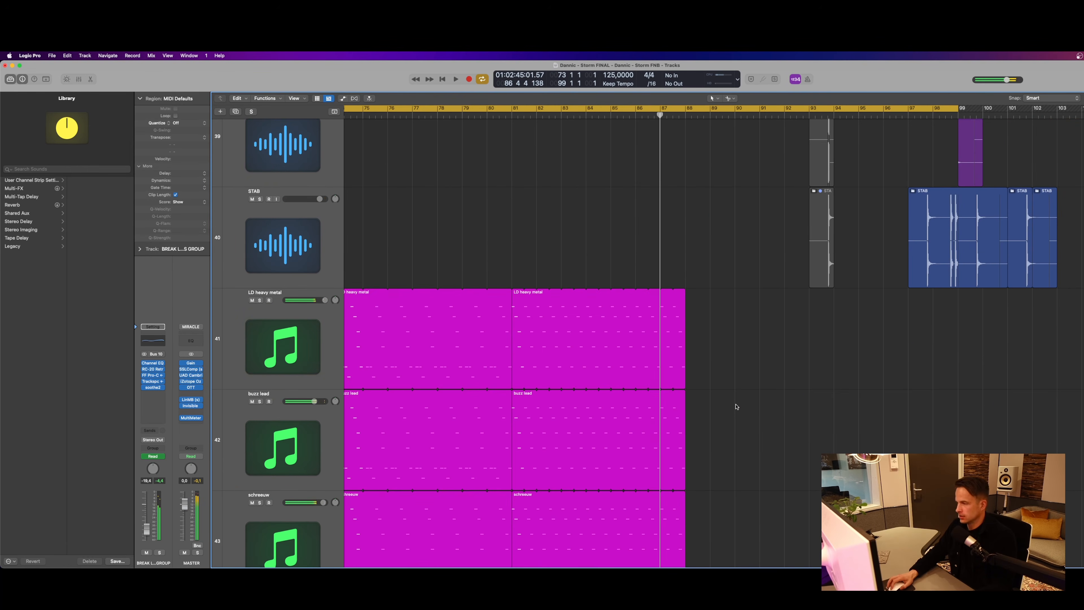
Set the cycle range to bars 89–90 at the opening of the drop
{"action": "key", "text": "super+Up"}
{"action": "key", "text": "super+Up"}
{"action": "key", "text": "super+Up"}
{"action": "key", "text": "super+Up"}
{"action": "key", "text": "super+Up"}
{"action": "key", "text": "super+Up"}
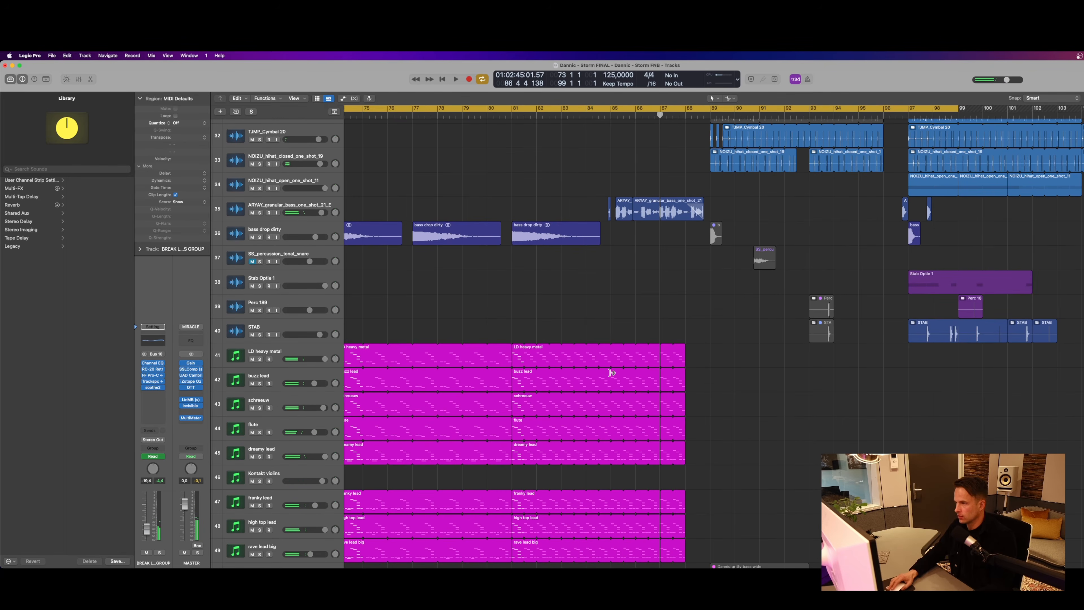
{"action": "left_click", "coordinate": [645, 112]}
{"action": "left_click_drag", "start_coordinate": [711, 112], "coordinate": [745, 114]}
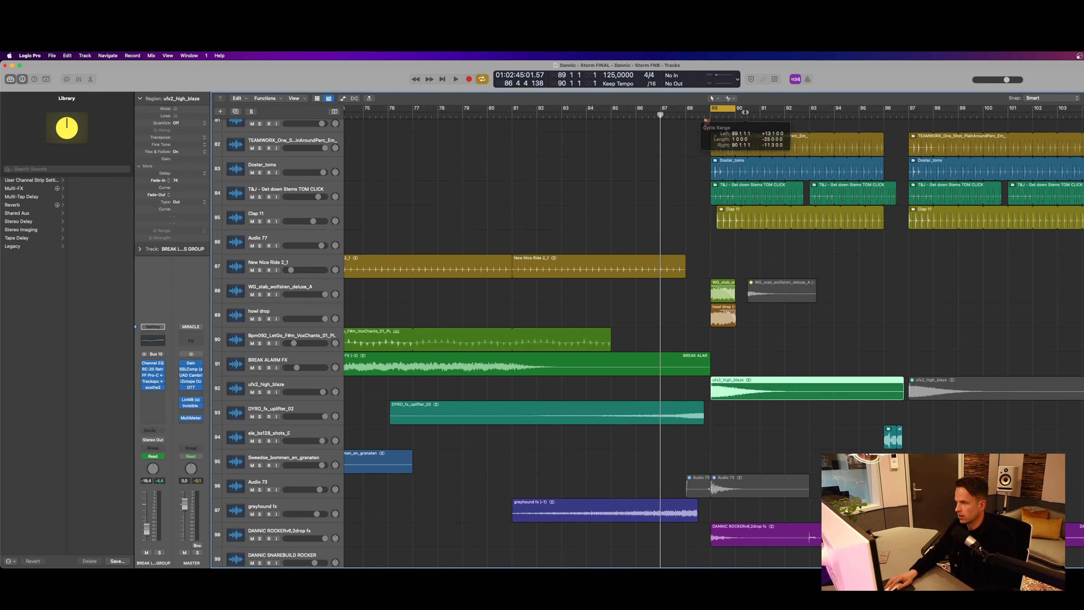
Solo the howl drop track and play its bar 89 region, turning cycling off during playback
{"action": "key", "text": "super+Right"}
{"action": "key", "text": "super+Right"}
{"action": "key", "text": "super+Right"}
{"action": "key", "text": "super+Right"}
{"action": "key", "text": "super+Right"}
{"action": "key", "text": "super+Right"}
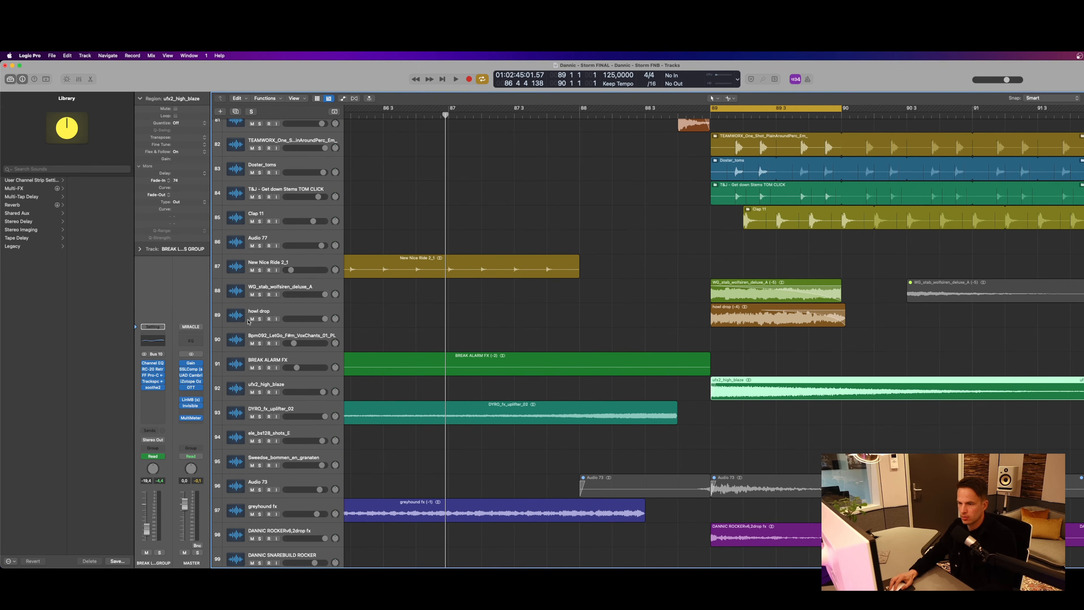
{"action": "left_click", "coordinate": [259, 319]}
{"action": "key", "text": "space"}
{"action": "left_click", "coordinate": [305, 312]}
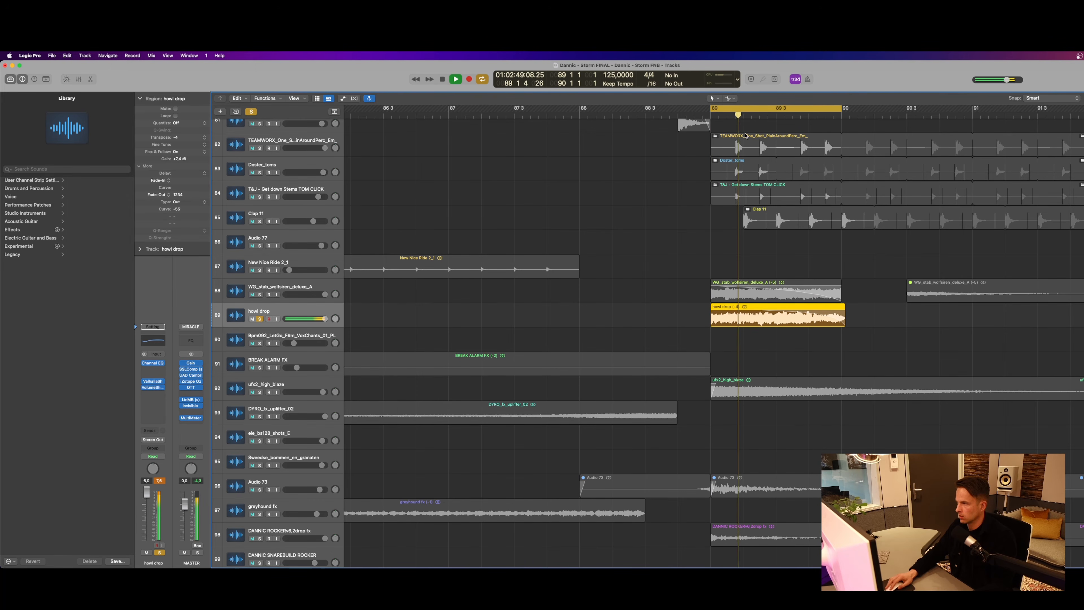
{"action": "key", "text": "c"}
{"action": "key", "text": "comma"}
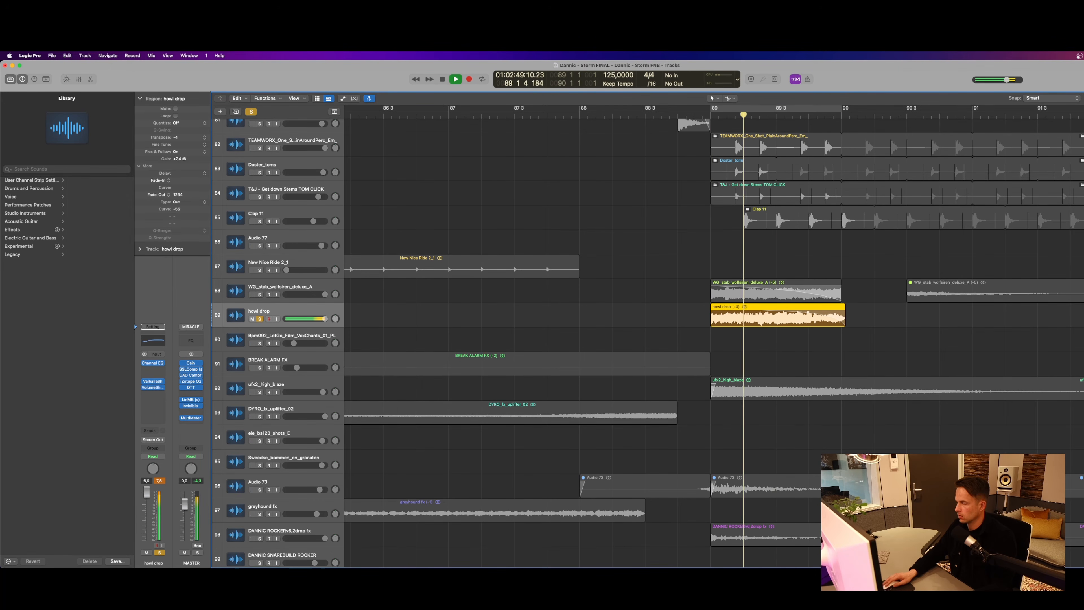
{"action": "key", "text": "super+Left"}
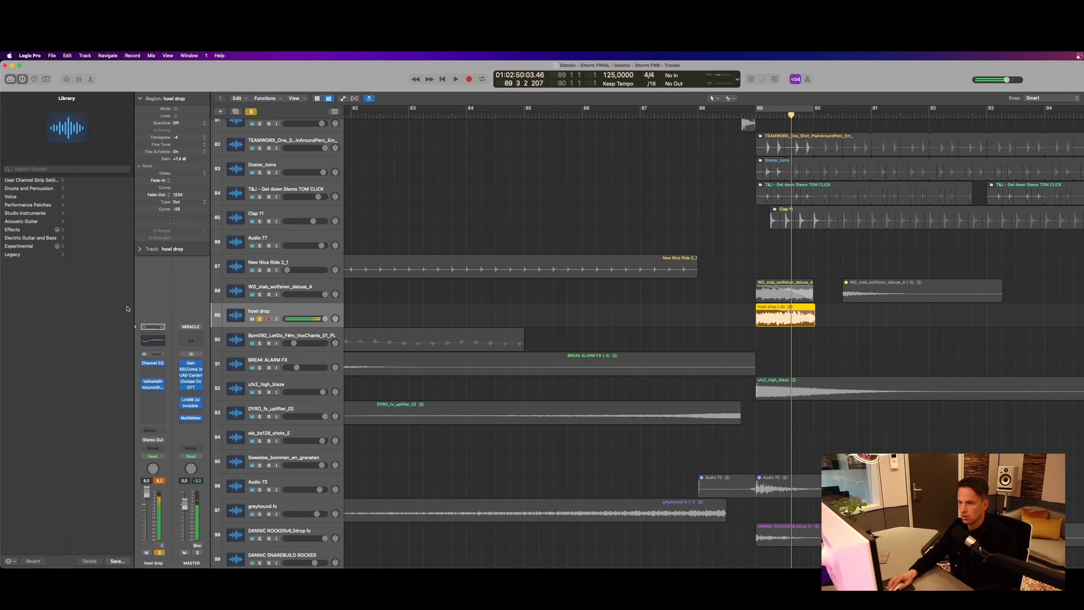
Move the solo from howl drop to WG_stab_wolfsiren_deluxe_A and replay its region at bar 89
{"action": "left_click", "coordinate": [260, 319]}
{"action": "left_click", "coordinate": [259, 294]}
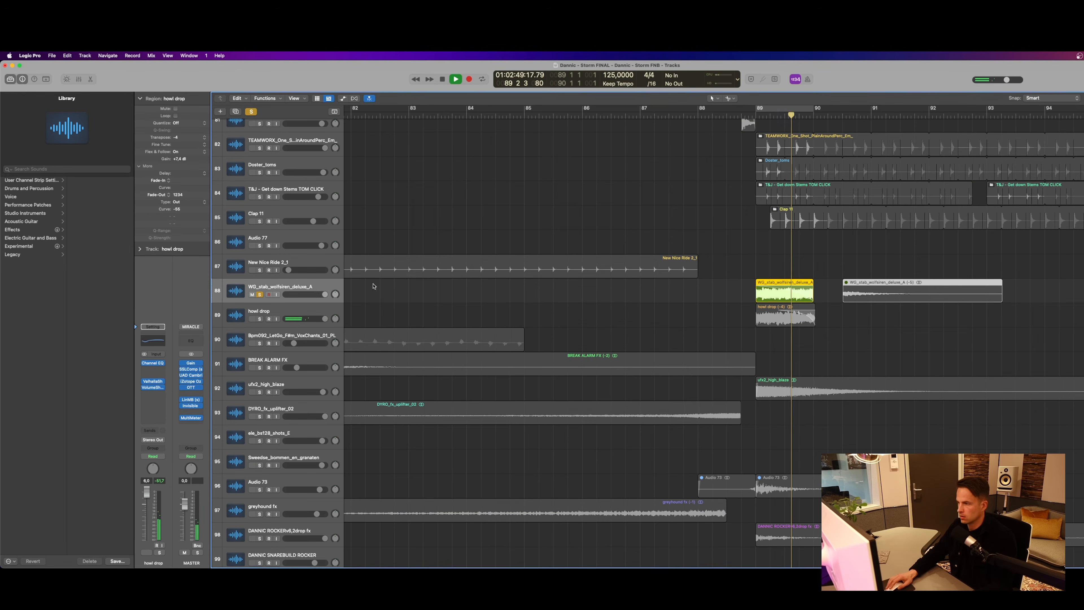
{"action": "left_click", "coordinate": [299, 286]}
{"action": "key", "text": "space"}
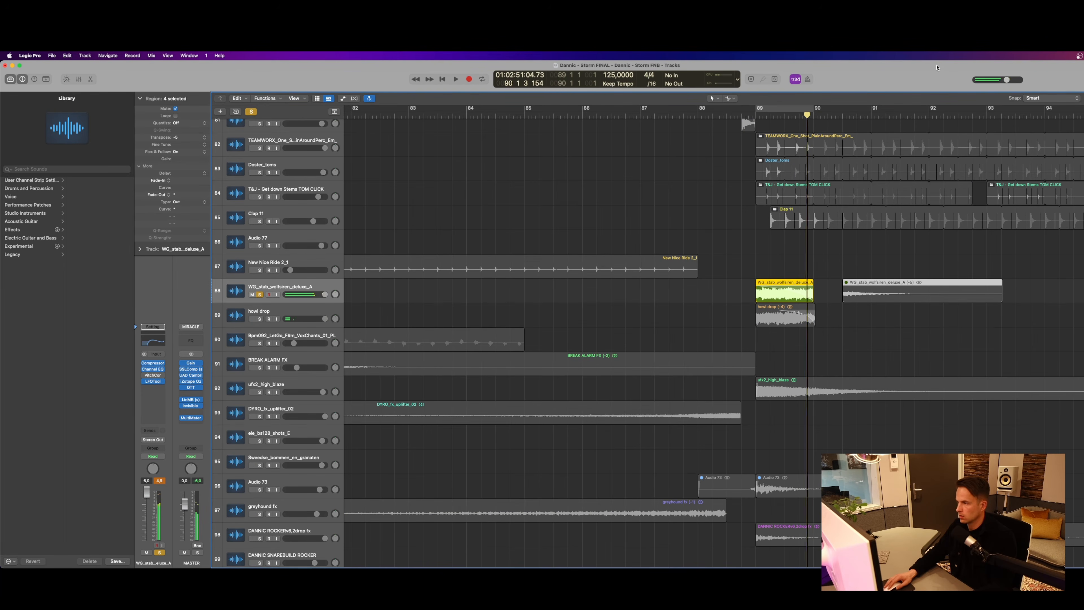
{"action": "key", "text": "space"}
{"action": "key", "text": "space"}
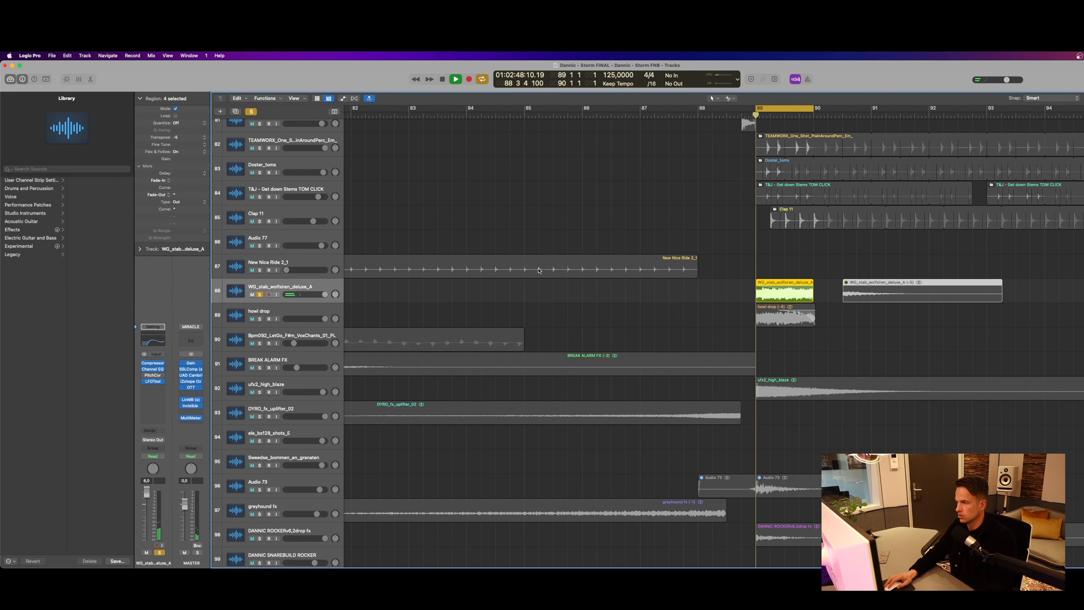
{"action": "key", "text": "space"}
Inspect the VolumeShaper4 curve on the howl drop track
{"action": "key", "text": "Down"}
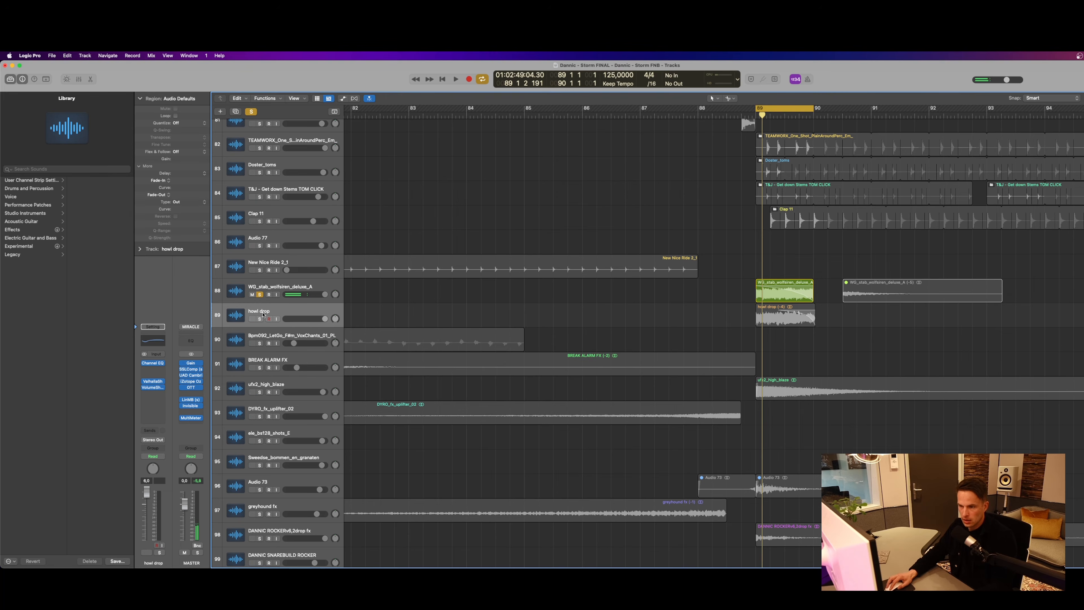
{"action": "left_click", "coordinate": [154, 389]}
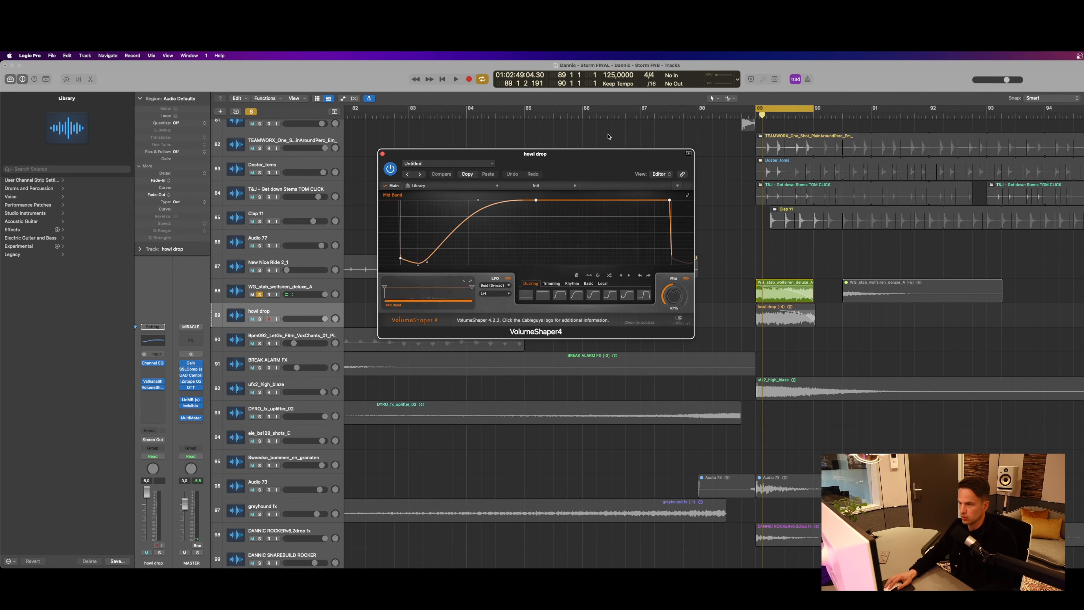
{"action": "left_click", "coordinate": [382, 154]}
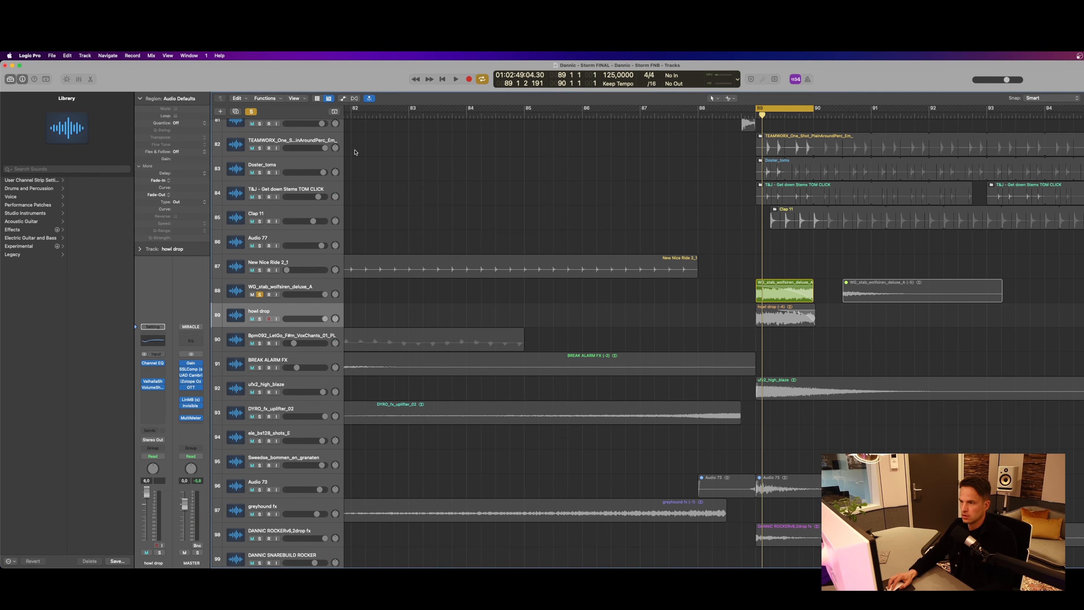
Clear the solo, extend the cycle range from bar 89 to about bar 94 and play the full drop
{"action": "left_click", "coordinate": [653, 116]}
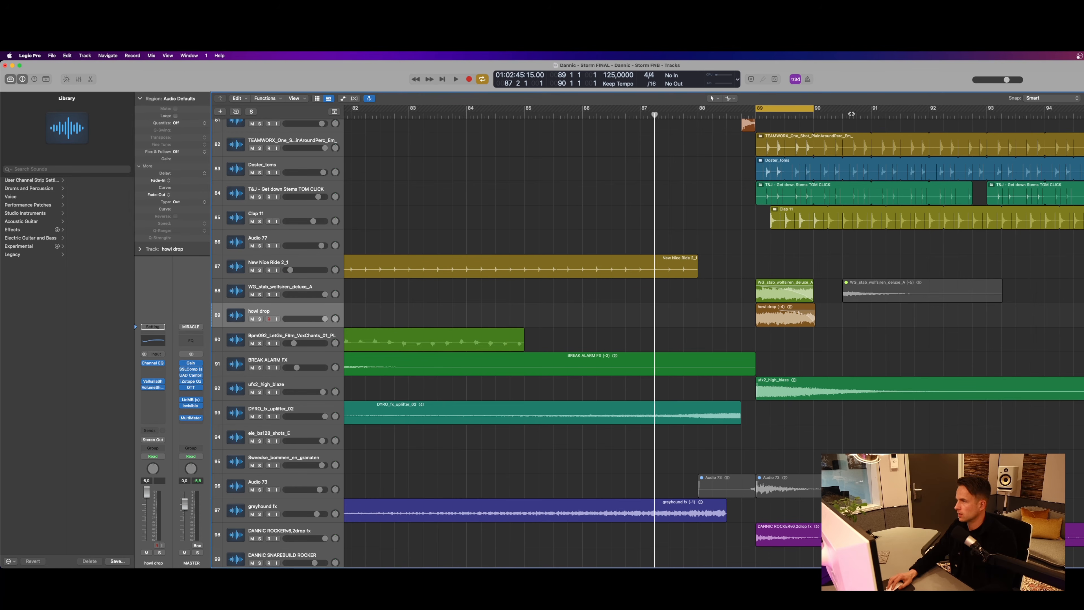
{"action": "left_click_drag", "start_coordinate": [812, 110], "coordinate": [1064, 110]}
{"action": "scroll", "coordinate": [996, 279], "scroll_direction": "up", "scroll_amount": 5}
{"action": "scroll", "coordinate": [996, 280], "scroll_direction": "right", "scroll_amount": 3}
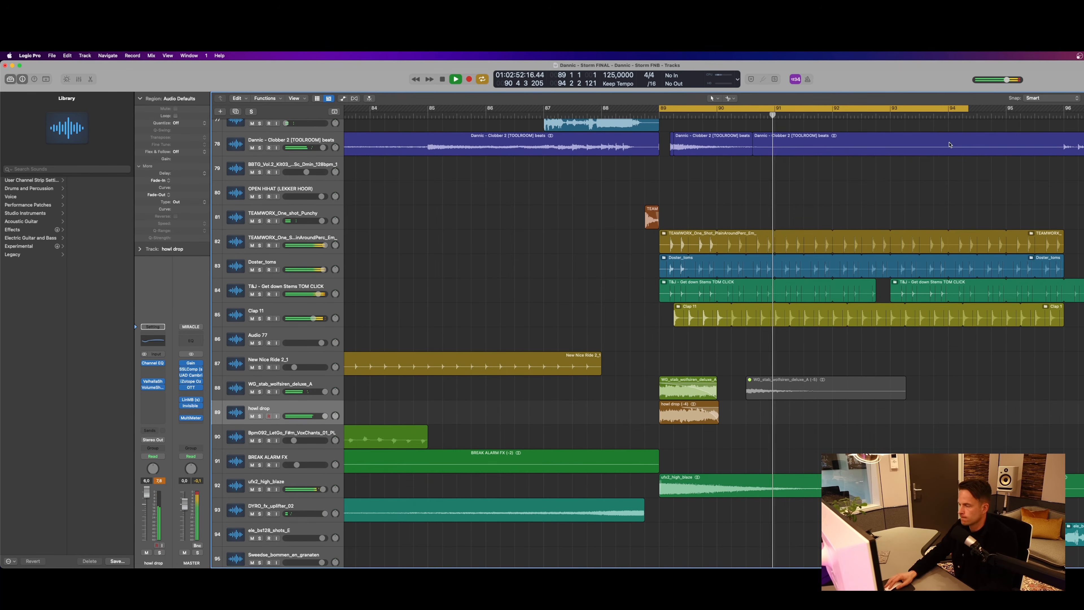
{"action": "scroll", "coordinate": [921, 285], "scroll_direction": "up", "scroll_amount": 10}
{"action": "scroll", "coordinate": [921, 285], "scroll_direction": "up", "scroll_amount": 15}
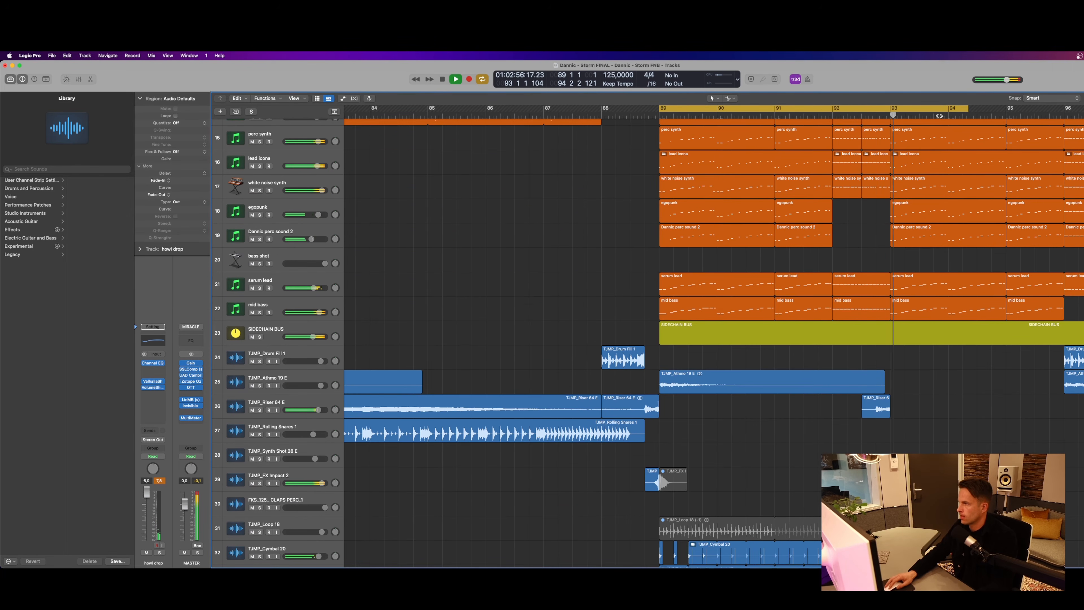
Look over the whole drop from bar 89 to 105 across the kick, bass, lead, percussion and effects tracks during playback
{"action": "key", "text": "super+Left"}
{"action": "key", "text": "super+Left"}
{"action": "key", "text": "super+Left"}
{"action": "key", "text": "super+Left"}
{"action": "key", "text": "super+Left"}
{"action": "key", "text": "super+Left"}
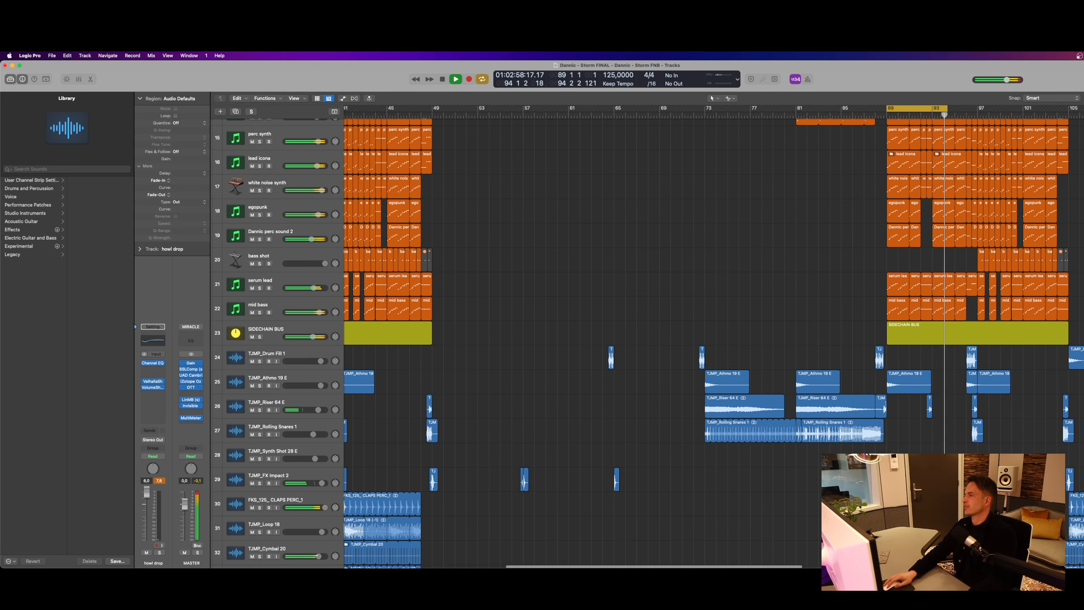
{"action": "key", "text": "super+Up"}
{"action": "key", "text": "super+Up"}
{"action": "key", "text": "super+Up"}
{"action": "scroll", "coordinate": [955, 105], "scroll_direction": "right", "scroll_amount": 5}
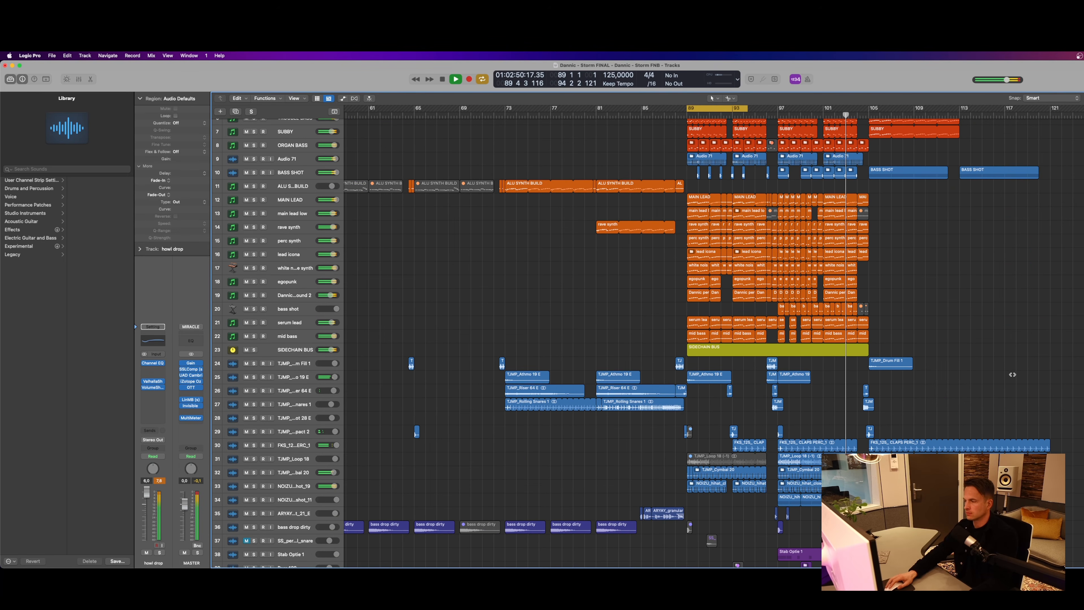
{"action": "scroll", "coordinate": [941, 402], "scroll_direction": "down", "scroll_amount": 15}
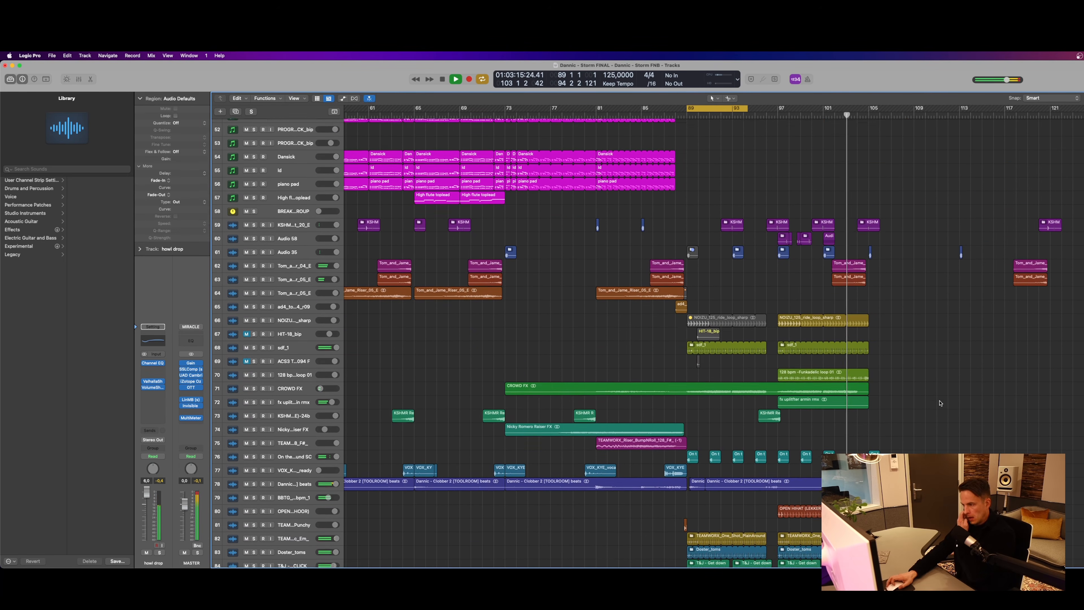
{"action": "scroll", "coordinate": [940, 403], "scroll_direction": "down", "scroll_amount": 12}
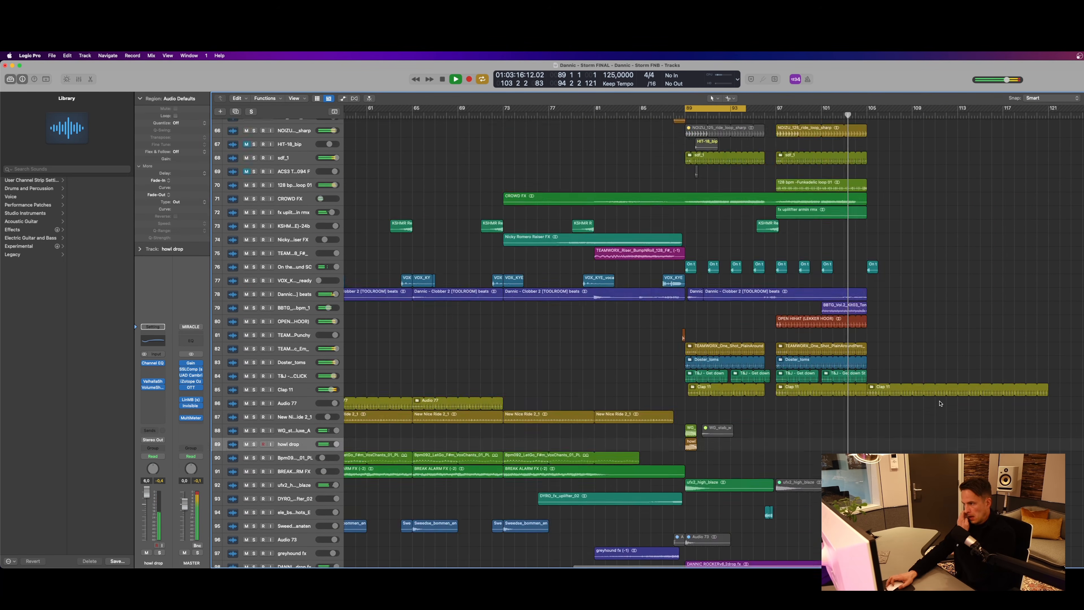
{"action": "scroll", "coordinate": [939, 408], "scroll_direction": "up", "scroll_amount": 15}
{"action": "scroll", "coordinate": [939, 409], "scroll_direction": "up", "scroll_amount": 15}
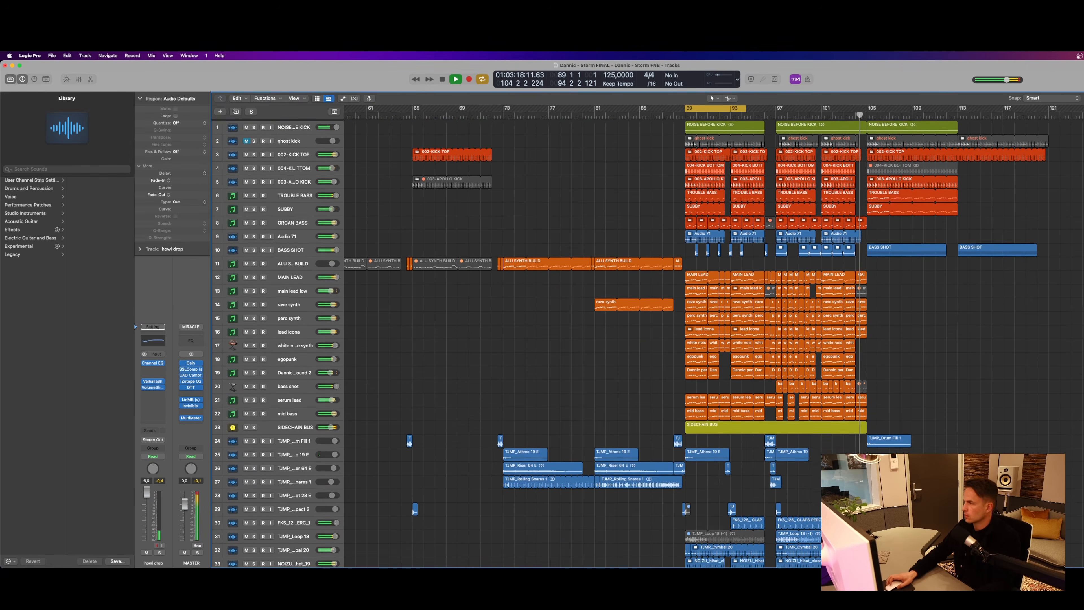
Inspect the Gain plug-in on the MASTER channel and close its window
{"action": "key", "text": "super+Up"}
{"action": "key", "text": "super+Up"}
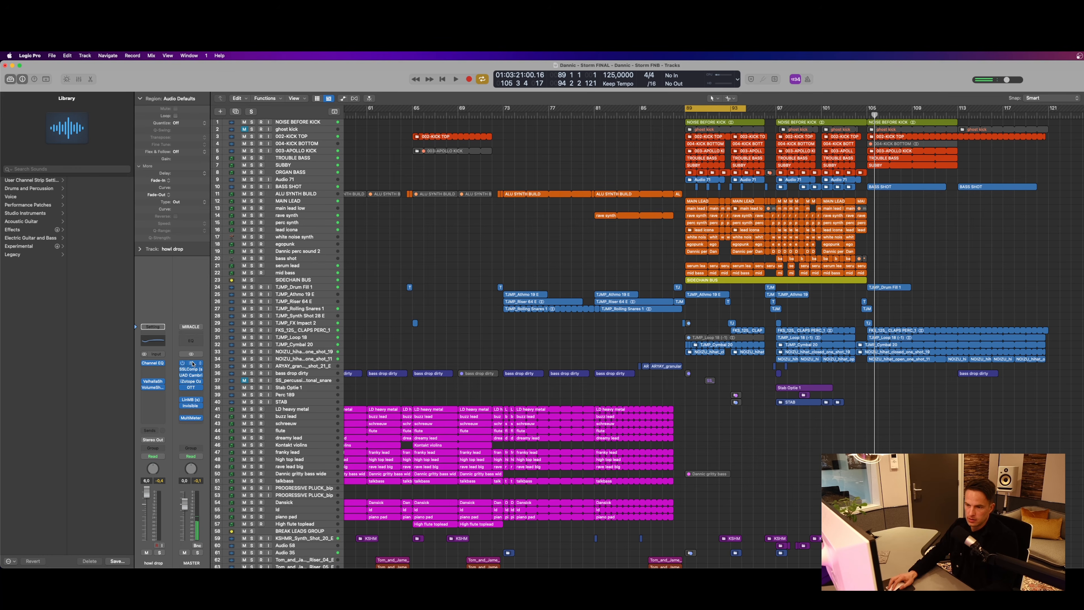
{"action": "left_click", "coordinate": [193, 363]}
{"action": "left_click_drag", "start_coordinate": [417, 154], "coordinate": [510, 233]}
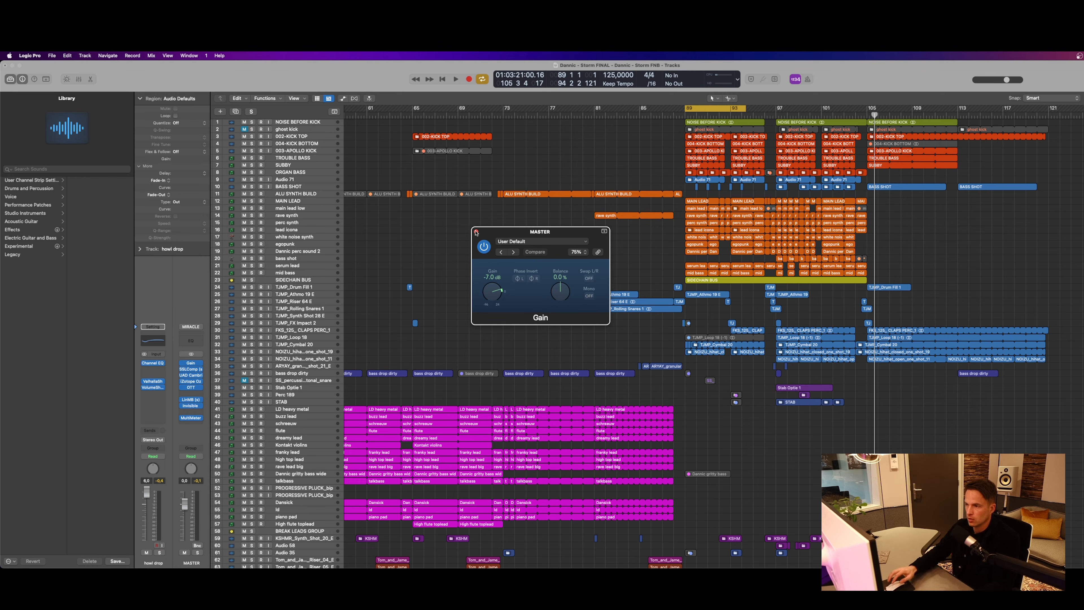
{"action": "left_click", "coordinate": [476, 231]}
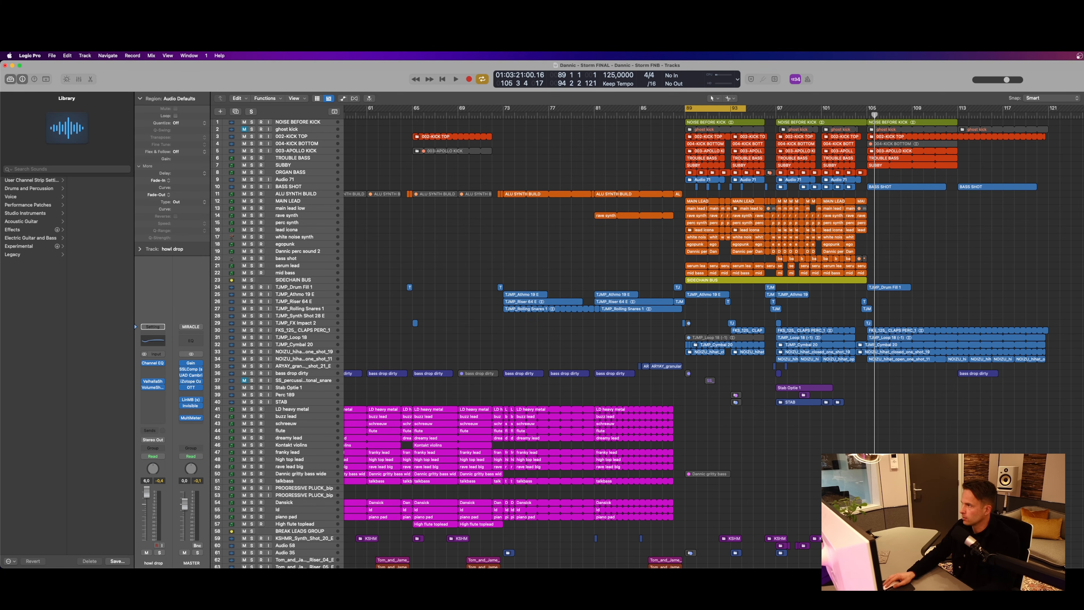
Look over the full arrangement across all tracks and set the cycle range from bar 1 to bar 122
{"action": "key", "text": "super+Down"}
{"action": "key", "text": "super+Down"}
{"action": "key", "text": "super+Left"}
{"action": "key", "text": "super+Left"}
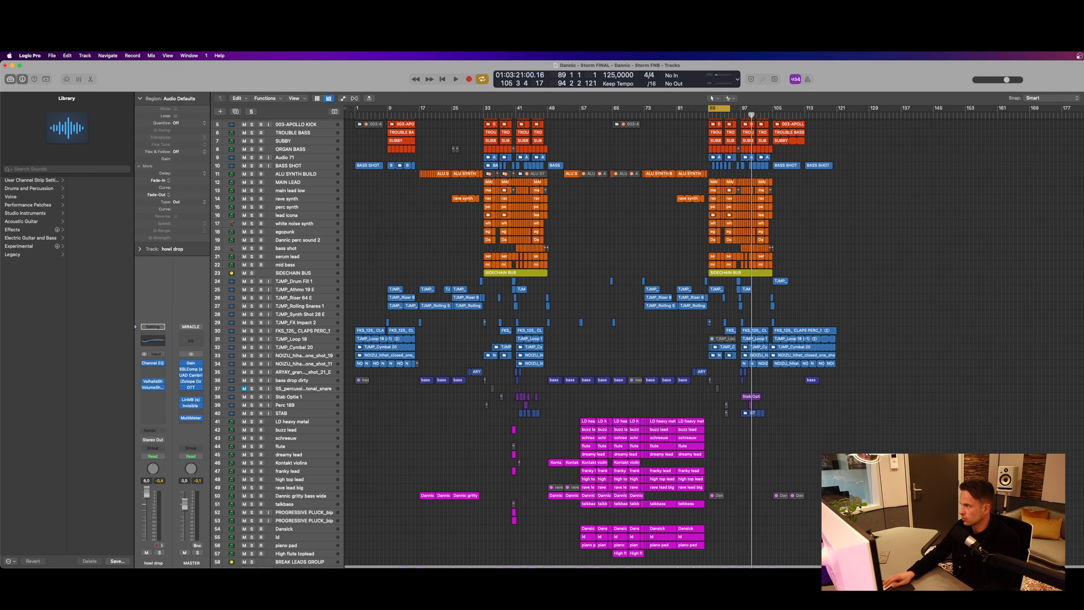
{"action": "key", "text": "super+Up"}
{"action": "key", "text": "super+Up"}
{"action": "scroll", "coordinate": [479, 315], "scroll_direction": "down", "scroll_amount": 5}
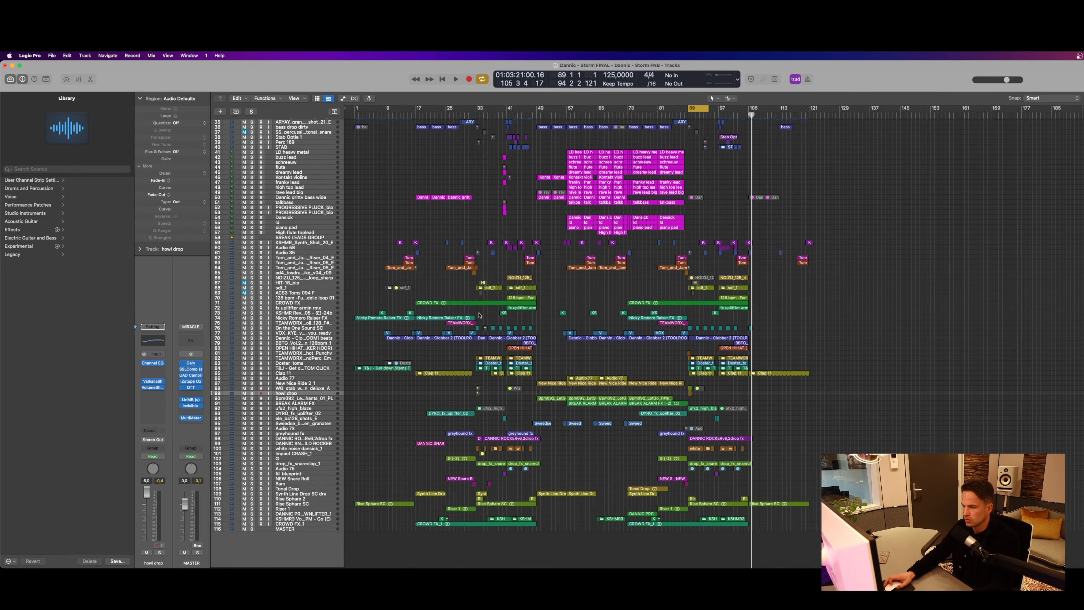
{"action": "scroll", "coordinate": [469, 214], "scroll_direction": "up", "scroll_amount": 5}
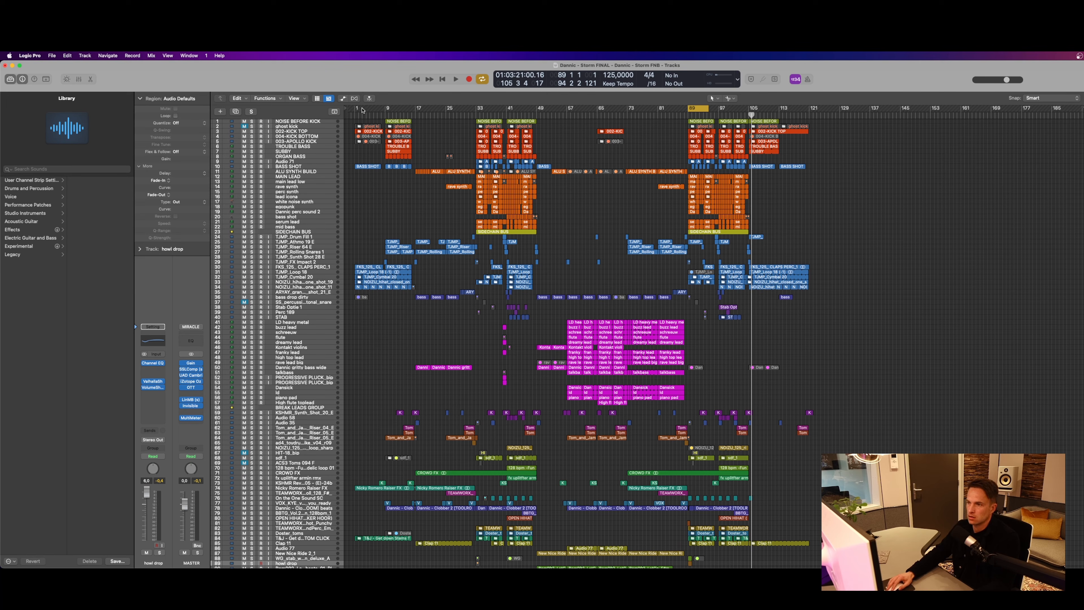
{"action": "left_click_drag", "start_coordinate": [358, 110], "coordinate": [813, 146]}
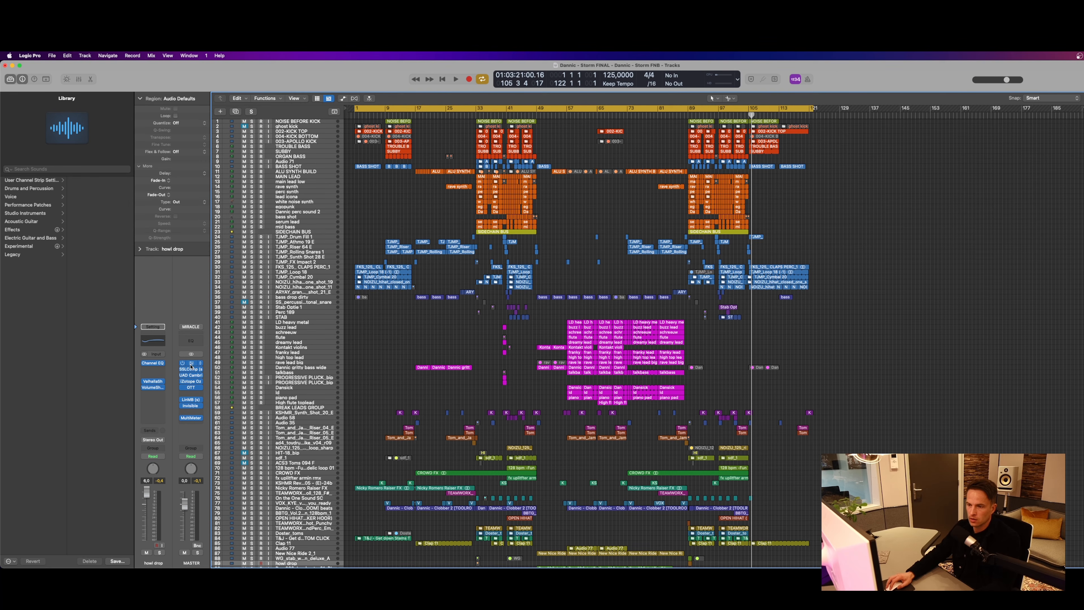
Inspect the Gain, SSLComp and UAD Cambridge plug-ins on the MASTER channel in turn
{"action": "left_click", "coordinate": [191, 364]}
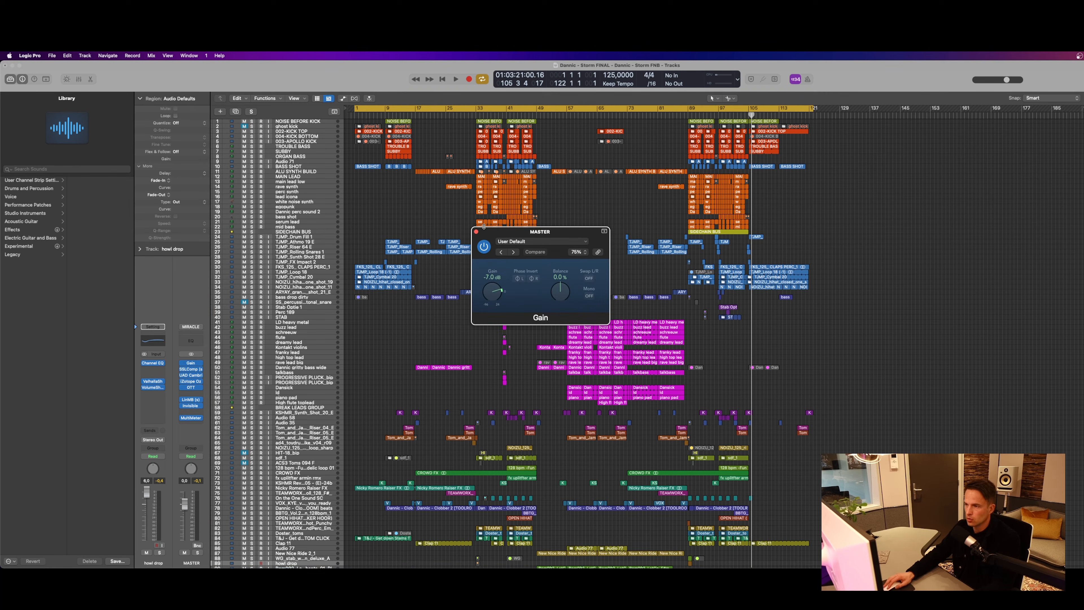
{"action": "left_click", "coordinate": [477, 232]}
{"action": "left_click", "coordinate": [191, 369]}
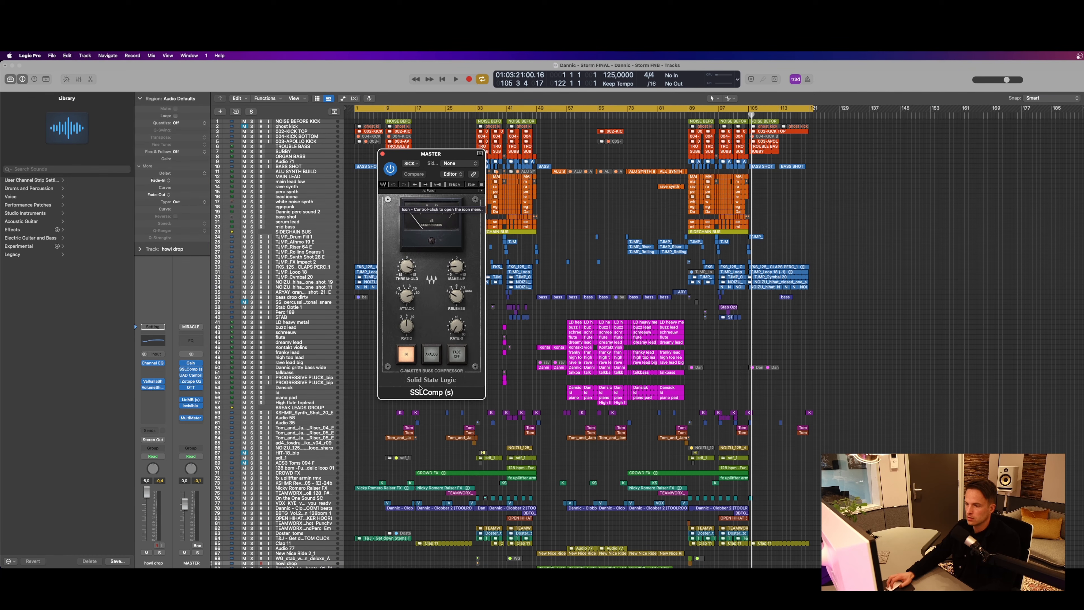
{"action": "left_click_drag", "start_coordinate": [406, 156], "coordinate": [528, 169]}
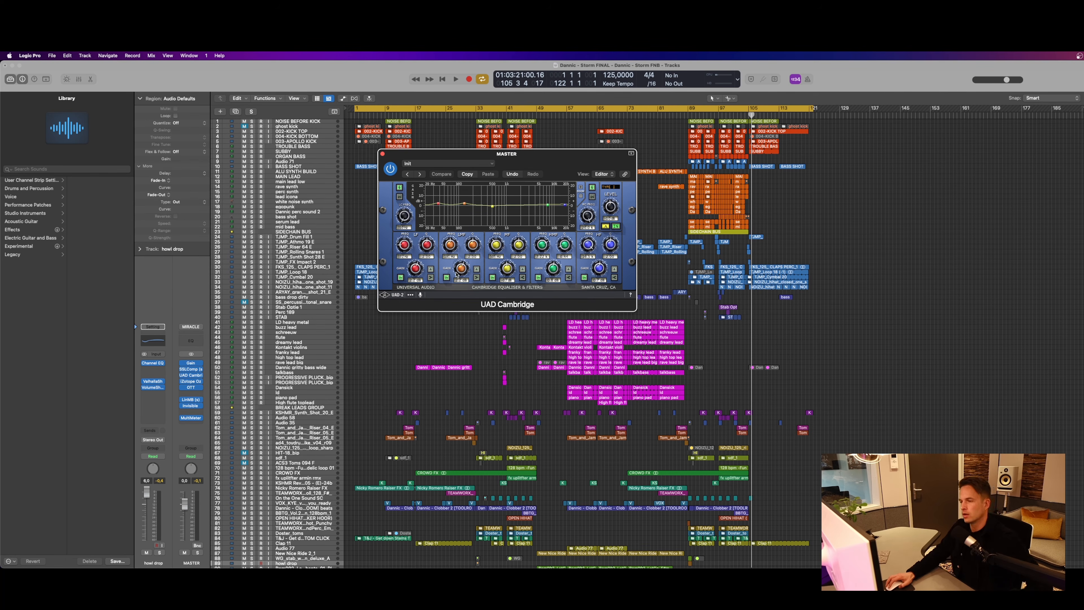
{"action": "left_click", "coordinate": [383, 154]}
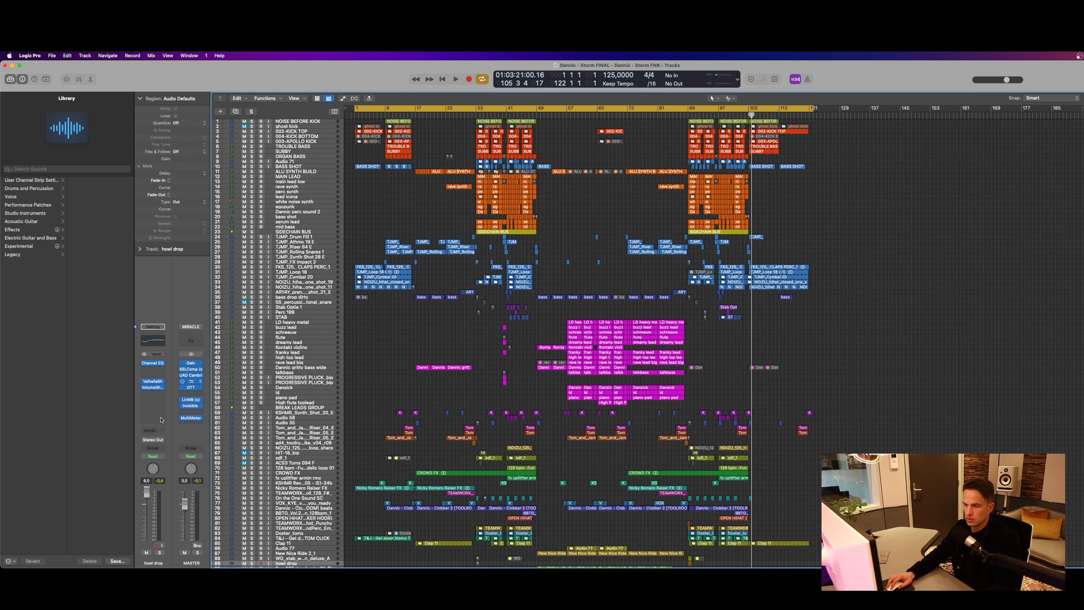
Inspect the Dynamics module's frequency bands in iZotope Ozone 5 on the MASTER channel, including the lowest band
{"action": "left_click", "coordinate": [190, 380]}
{"action": "left_click", "coordinate": [626, 338]}
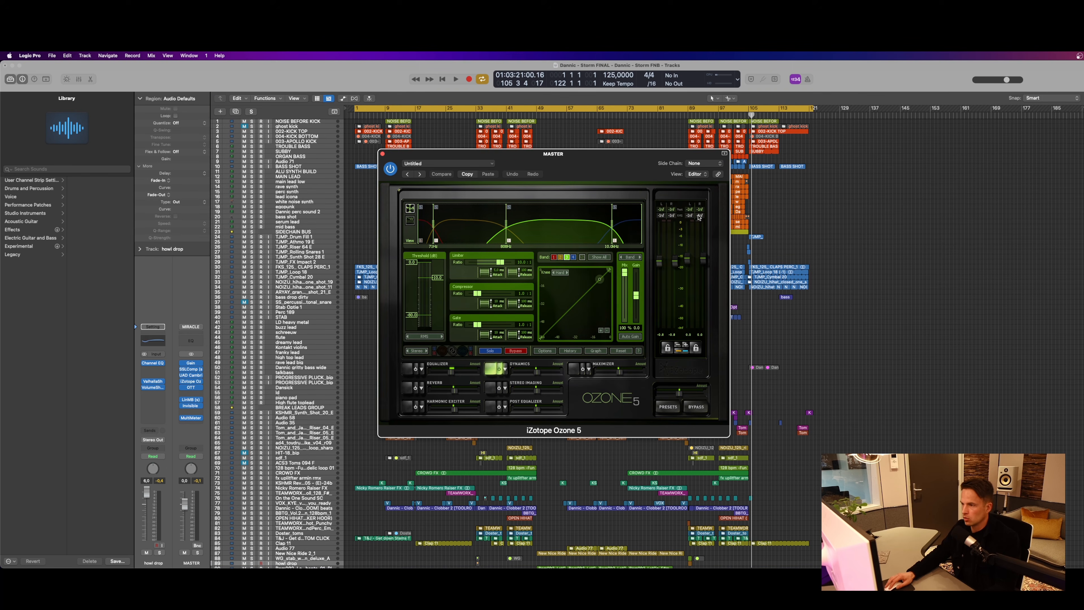
{"action": "left_click", "coordinate": [554, 257]}
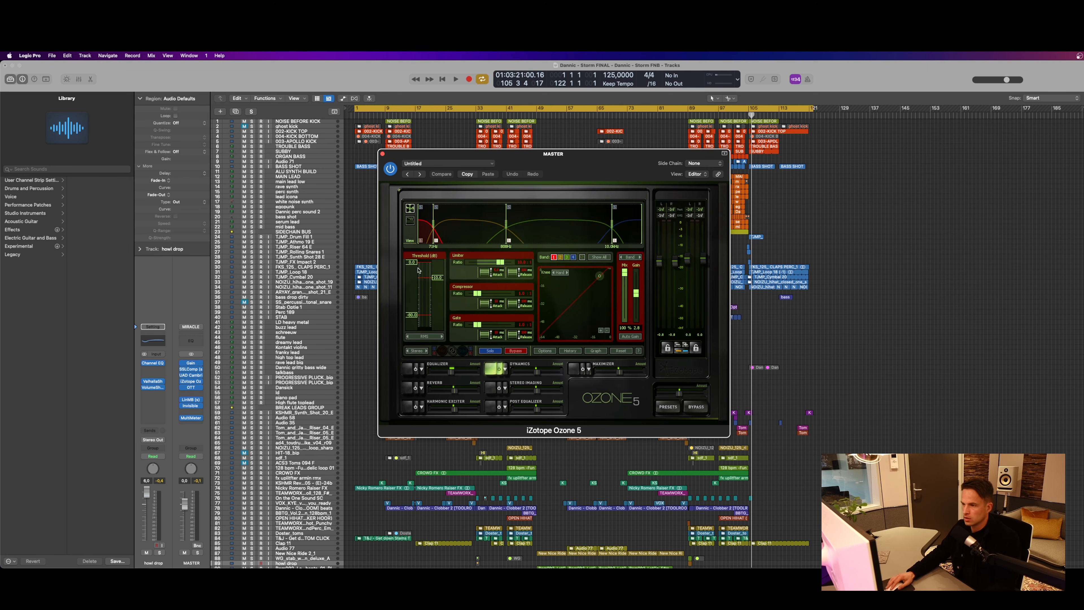
{"action": "left_click", "coordinate": [383, 153]}
Set the cycle range from bar 33 to bar 41 and play the drop through the MASTER channel's OTT plug-in
{"action": "mouse_move", "coordinate": [191, 389]}
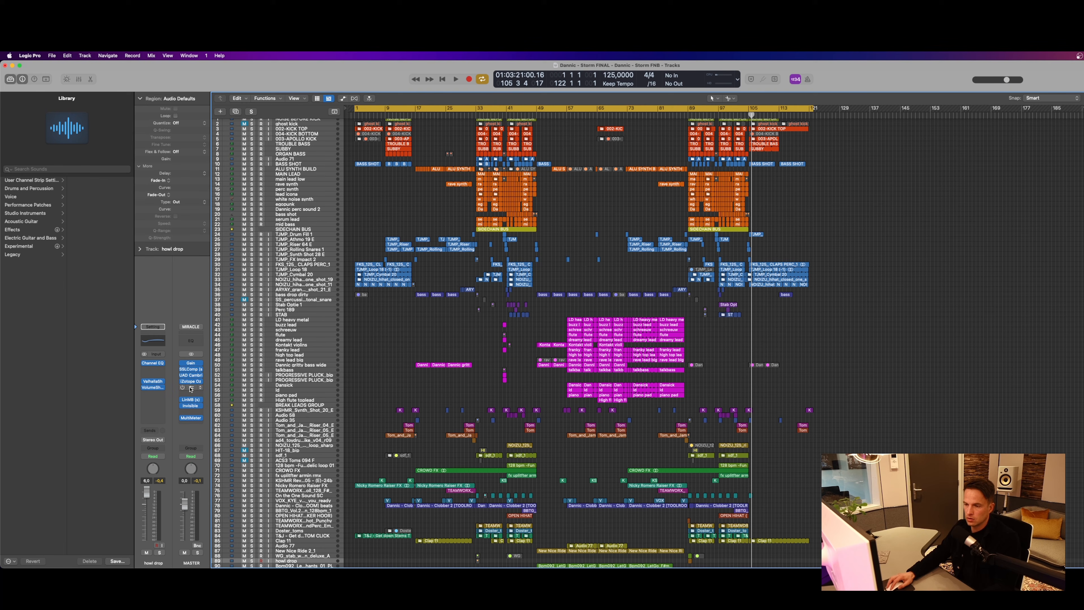
{"action": "left_click", "coordinate": [191, 389]}
{"action": "left_click", "coordinate": [382, 154]}
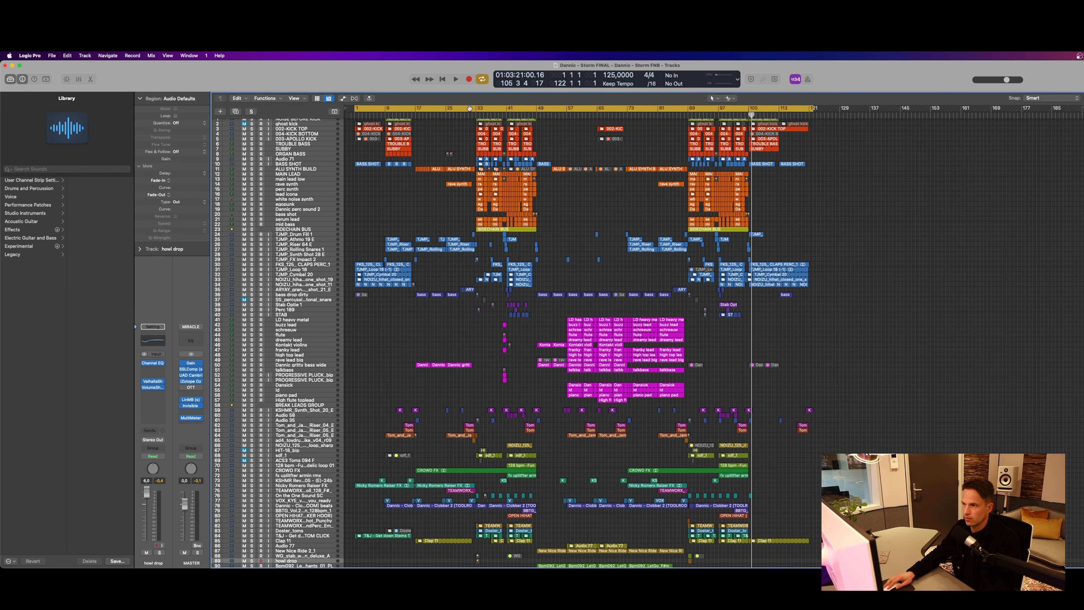
{"action": "left_click_drag", "start_coordinate": [478, 109], "coordinate": [508, 109]}
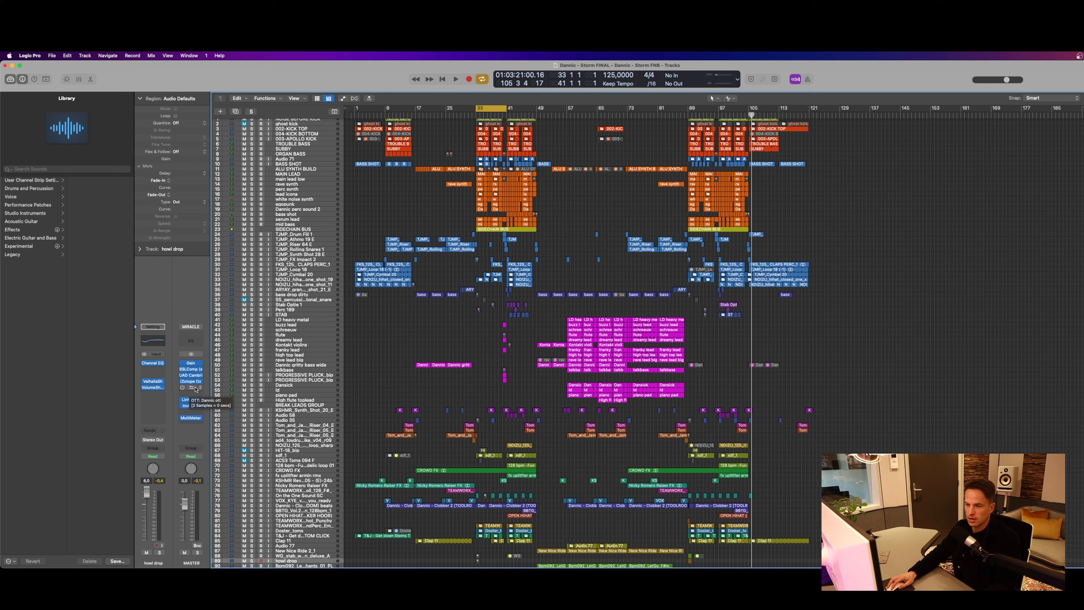
{"action": "left_click", "coordinate": [190, 388]}
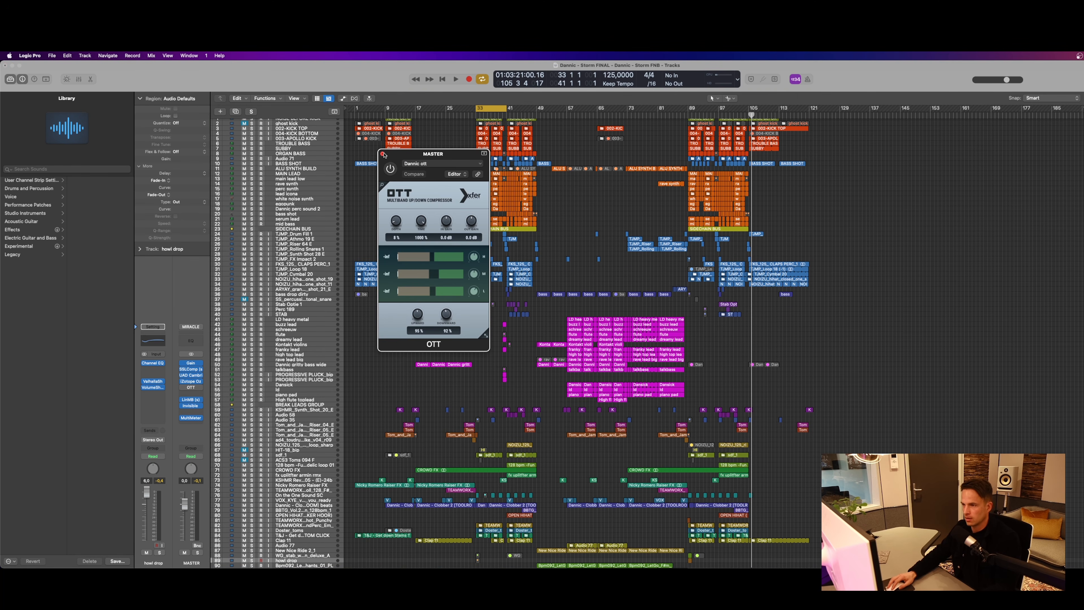
{"action": "scroll", "coordinate": [408, 160], "scroll_direction": "up", "scroll_amount": 1}
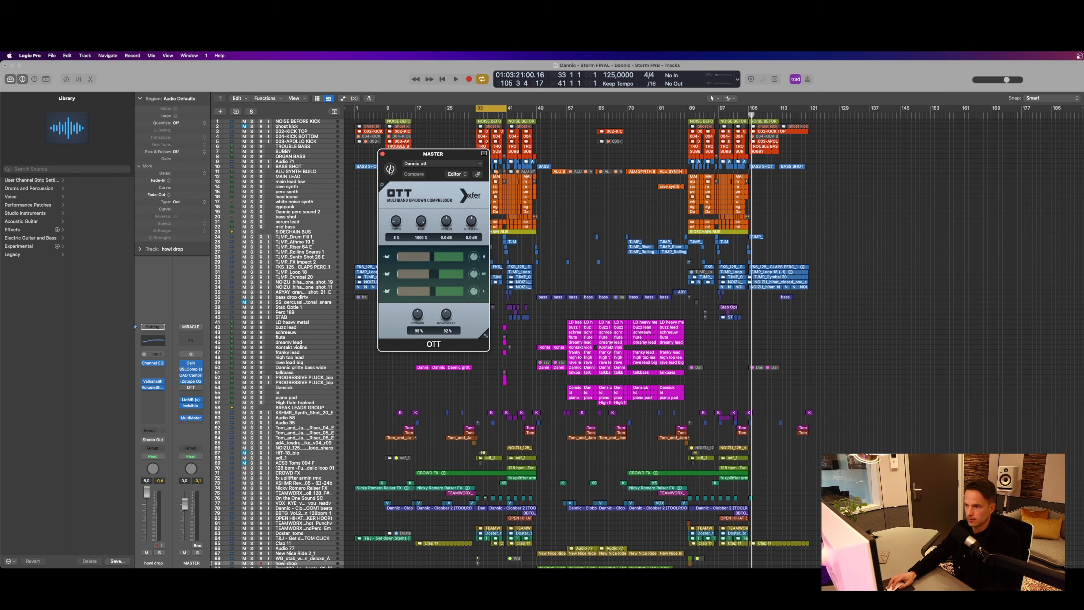
{"action": "key", "text": "space"}
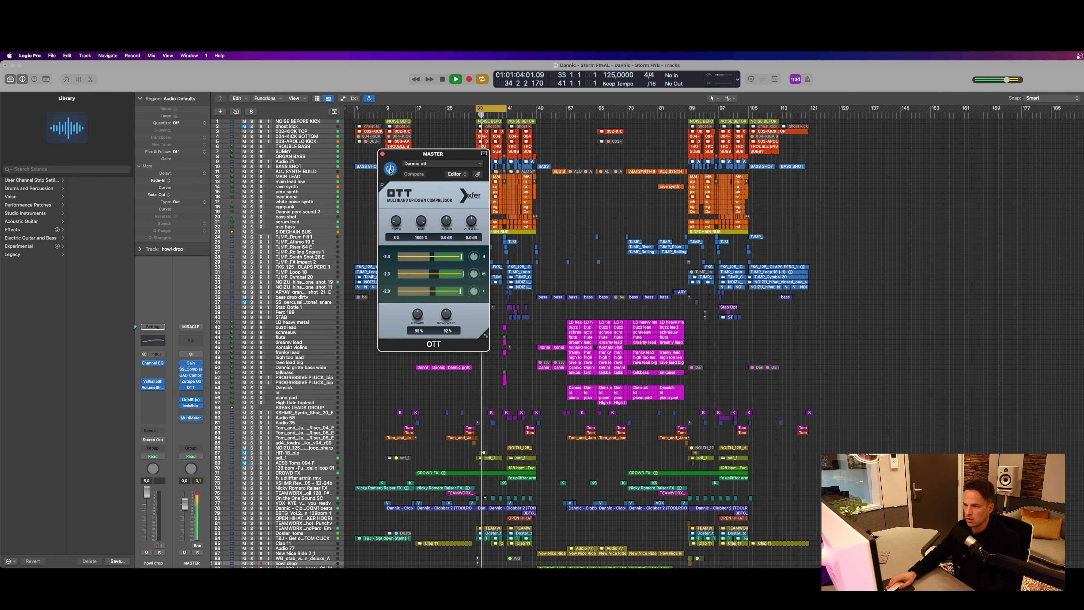
{"action": "key", "text": "space"}
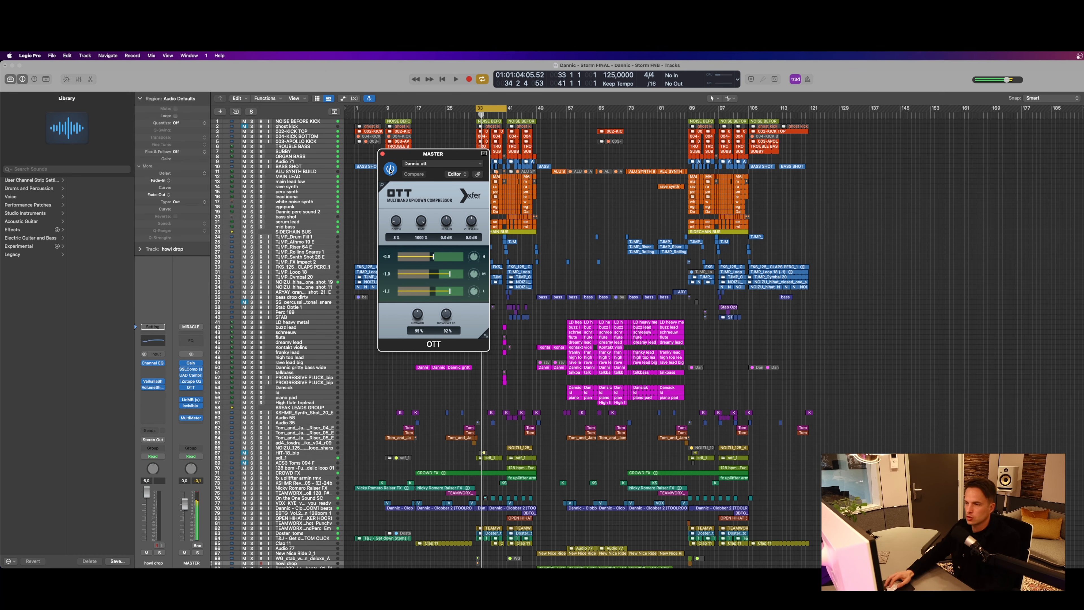
{"action": "left_click", "coordinate": [382, 154]}
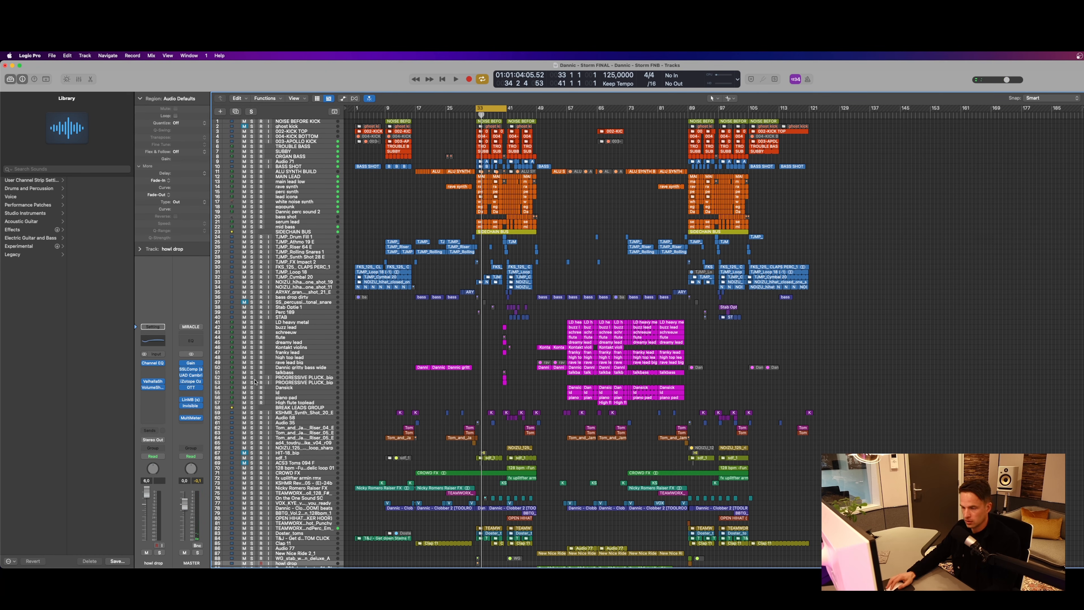
Inspect the LinMB multiband compressor on the MASTER channel while playing part of the drop
{"action": "left_click", "coordinate": [190, 400]}
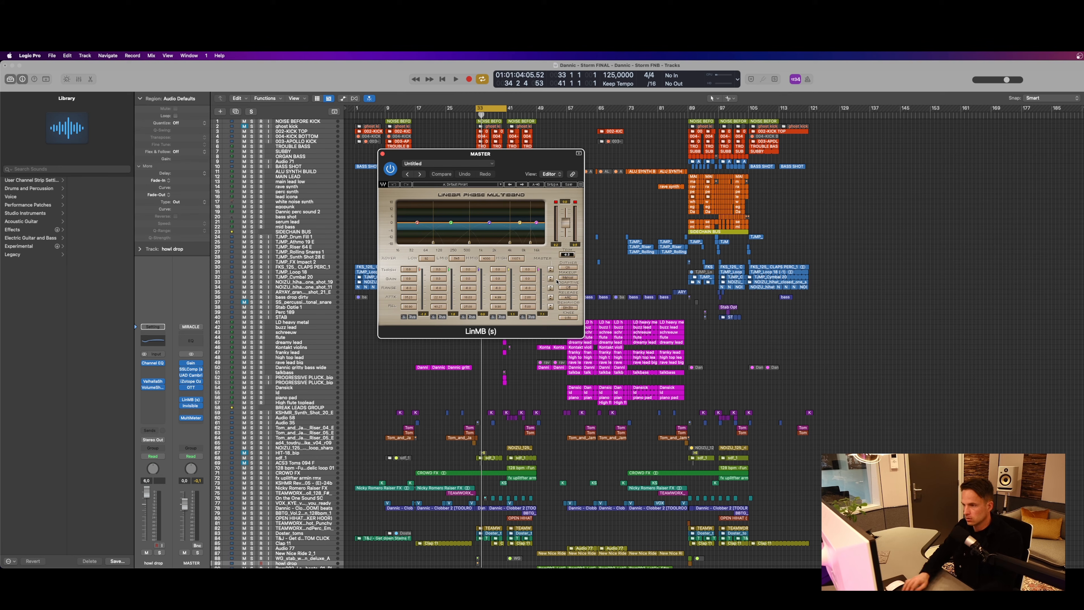
{"action": "key", "text": "space"}
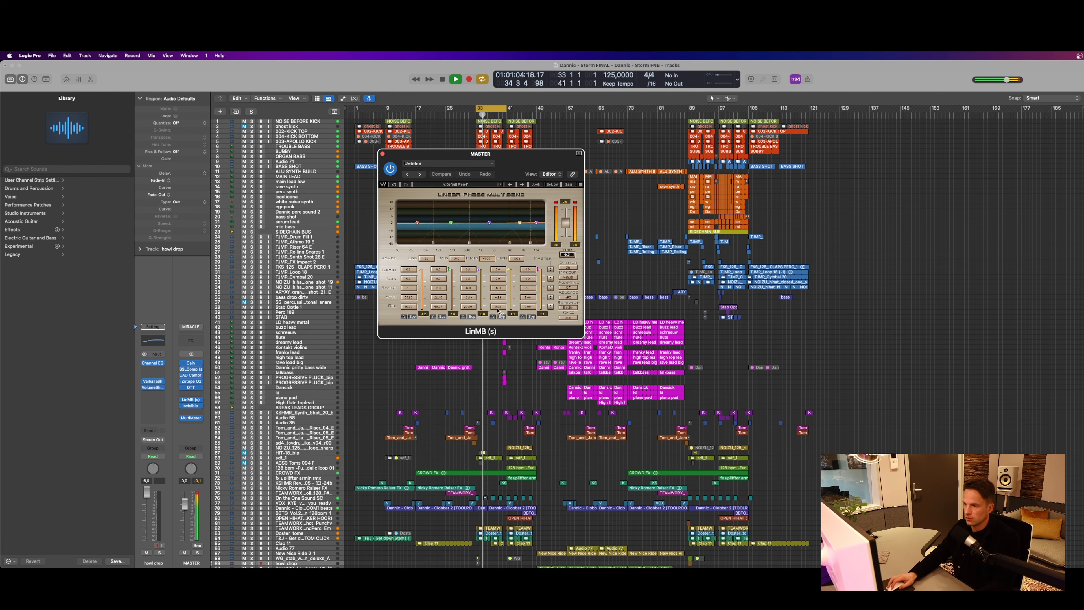
{"action": "key", "text": "space"}
{"action": "left_click", "coordinate": [383, 154]}
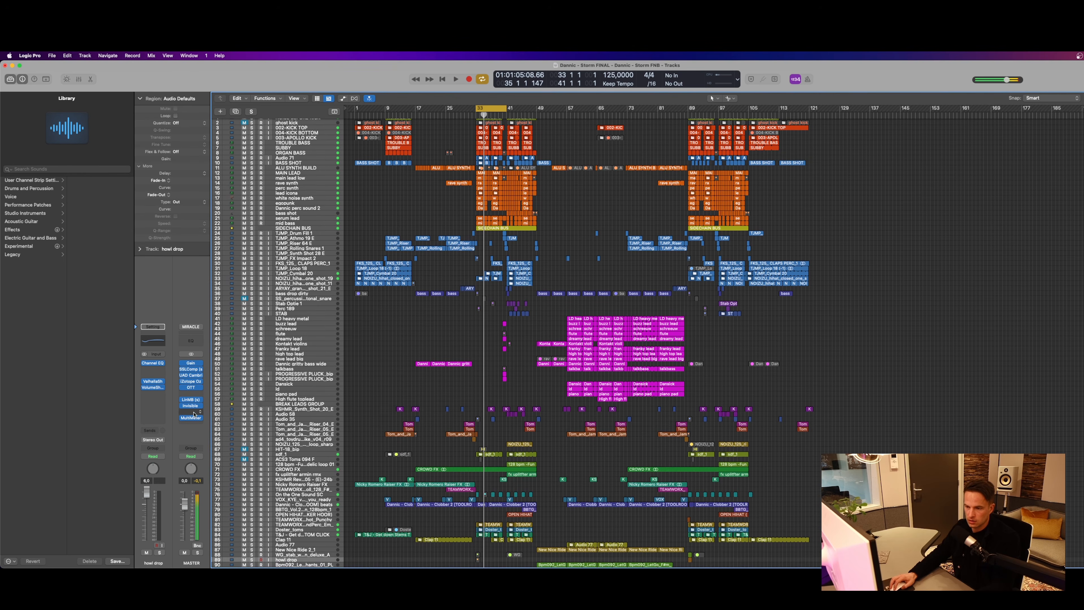
Inspect the Invisible Limiter settings on the MASTER channel
{"action": "left_click", "coordinate": [192, 408]}
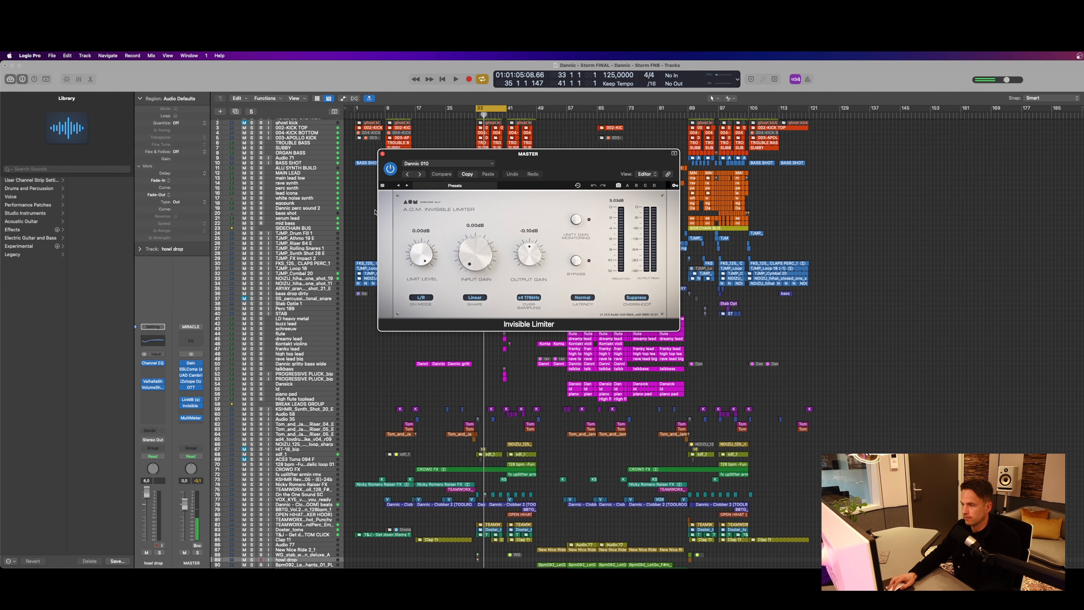